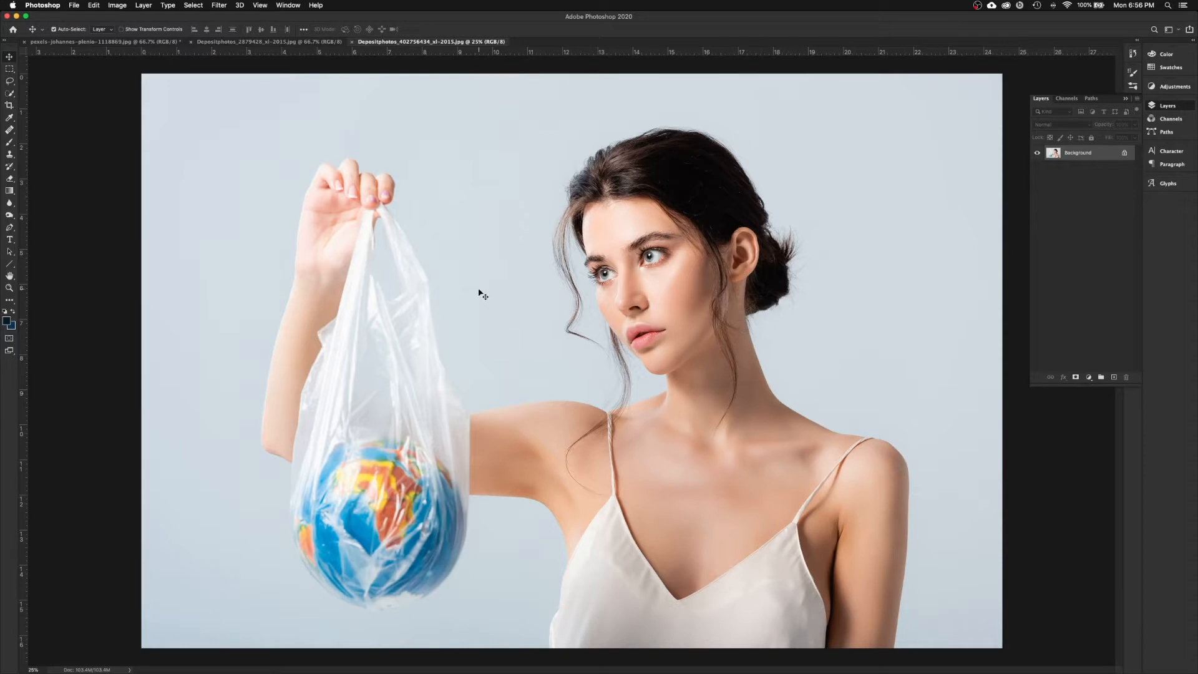
Step: On the woman photo, duplicate Background as 'Background copy' and hide the original Background layer
left_click(278, 42)
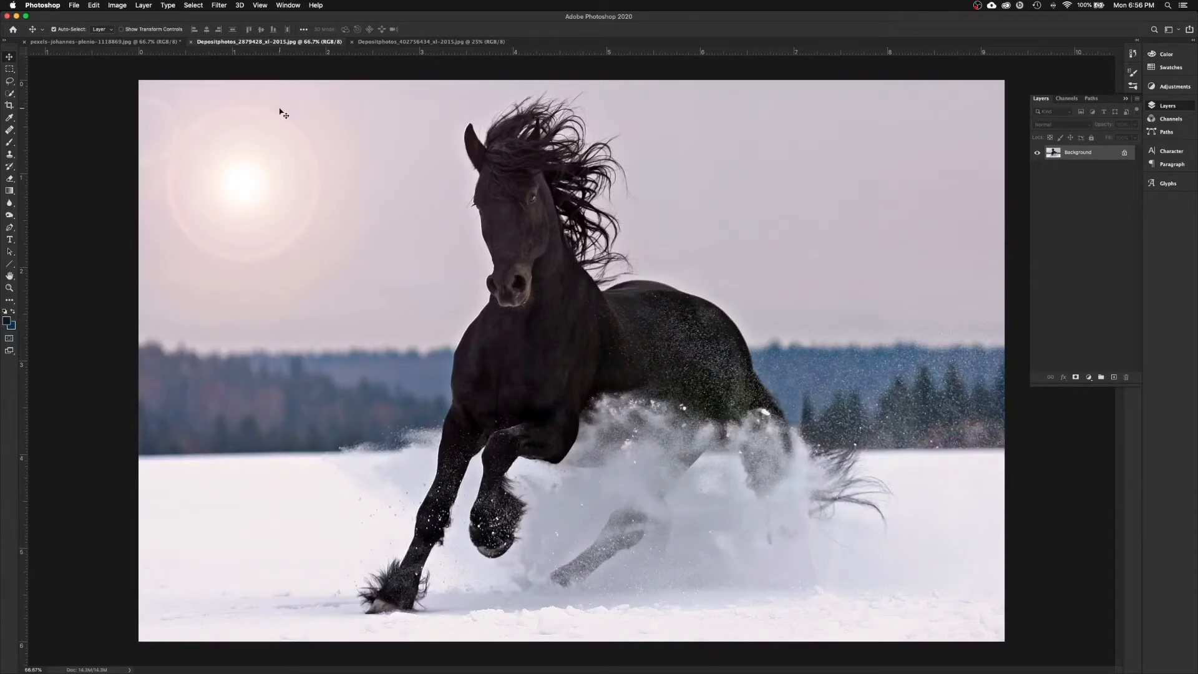
key("ctrl+Tab")
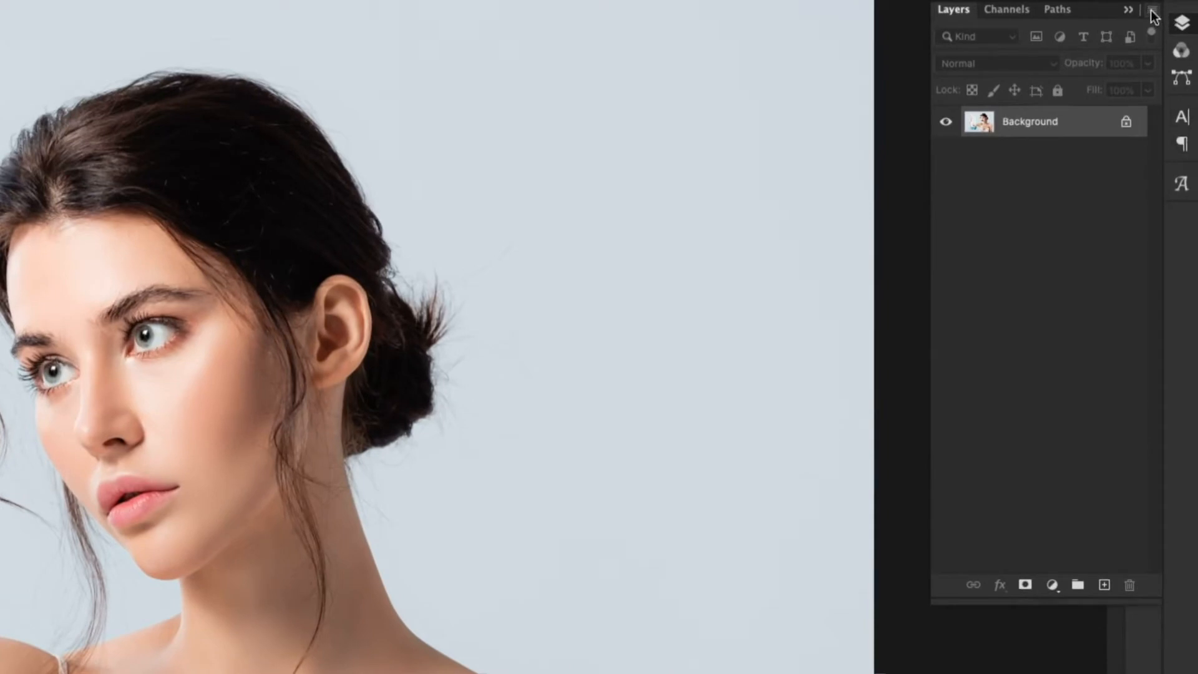
left_click(1151, 10)
left_click(1075, 78)
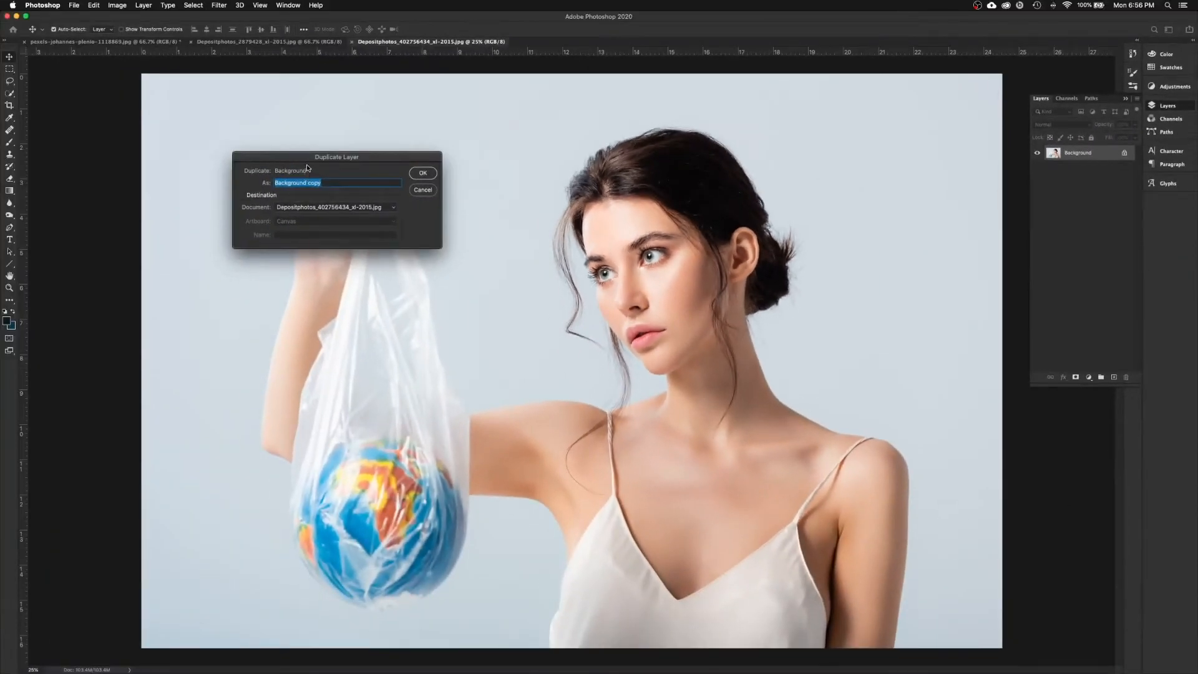
left_click_drag(307, 169, 541, 244)
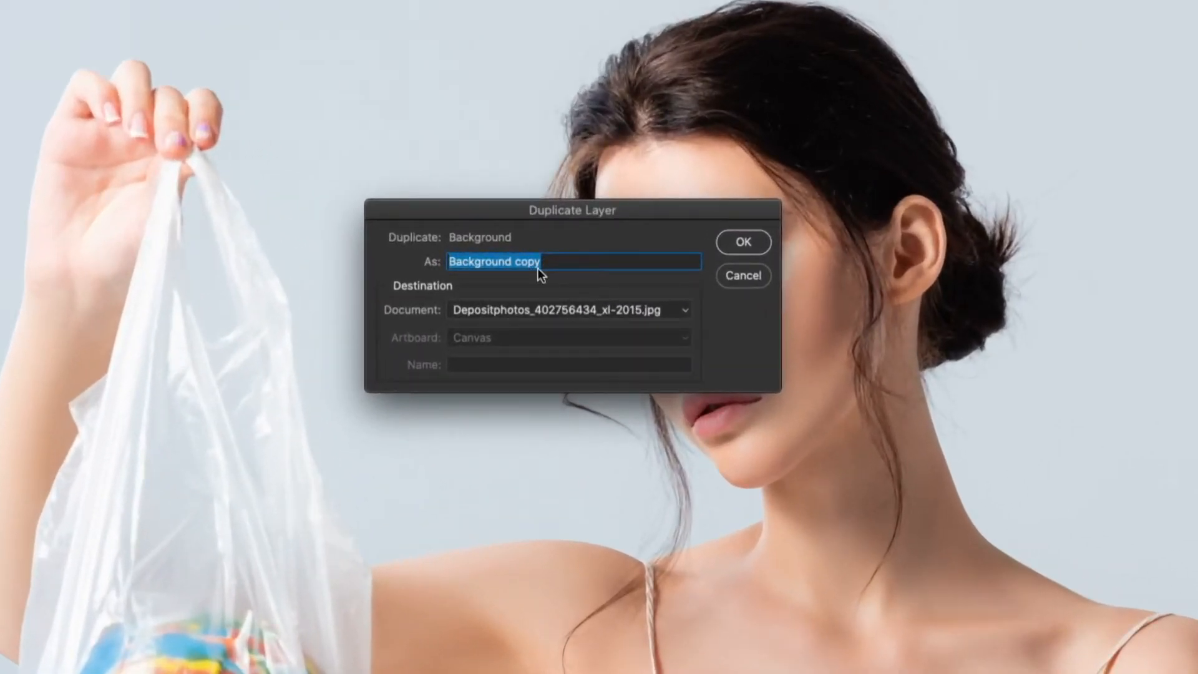
left_click(740, 244)
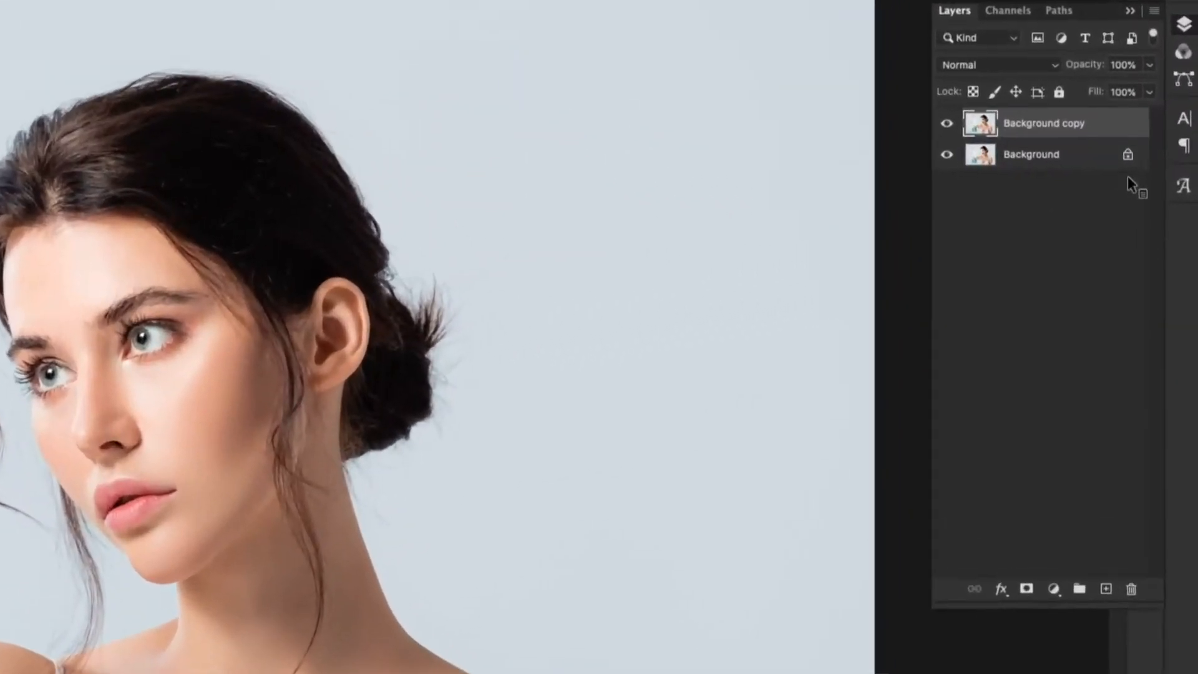
left_click(943, 155)
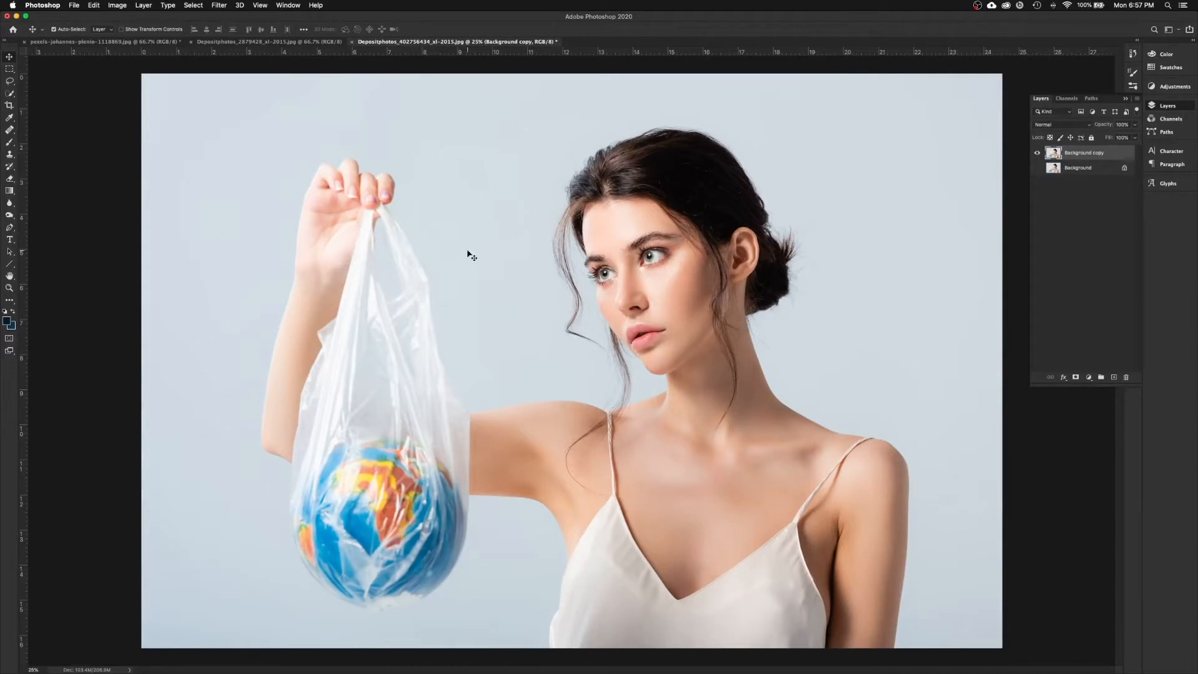
left_click(118, 5)
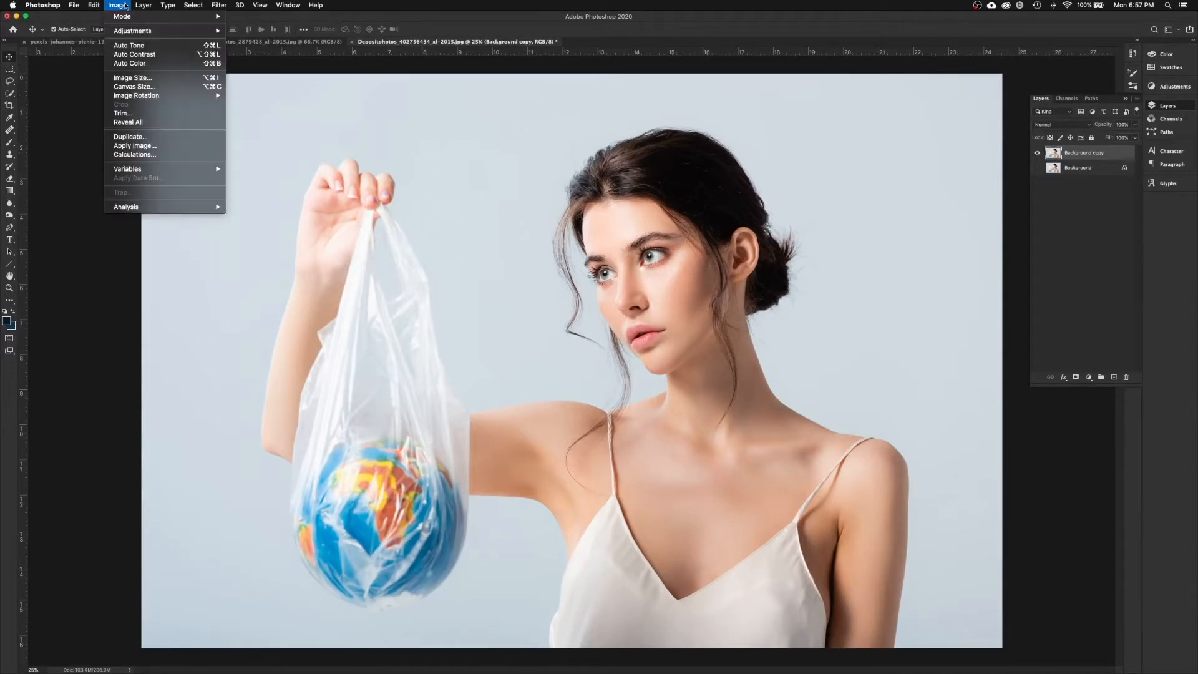
left_click(132, 77)
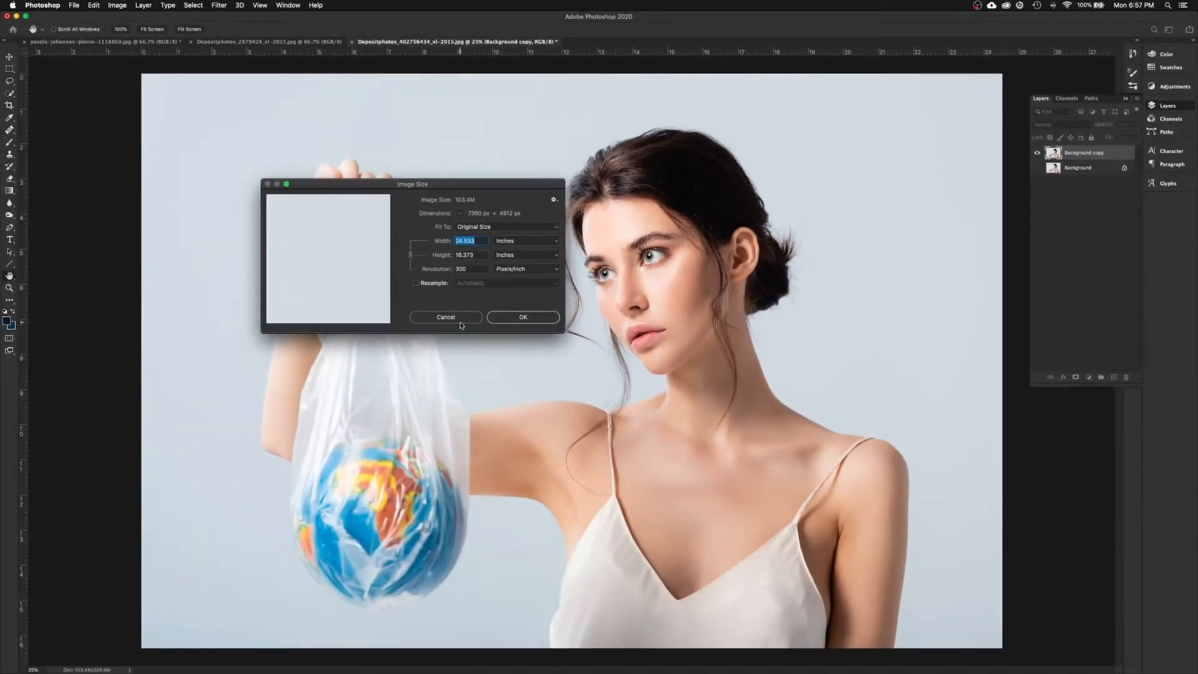
left_click(460, 320)
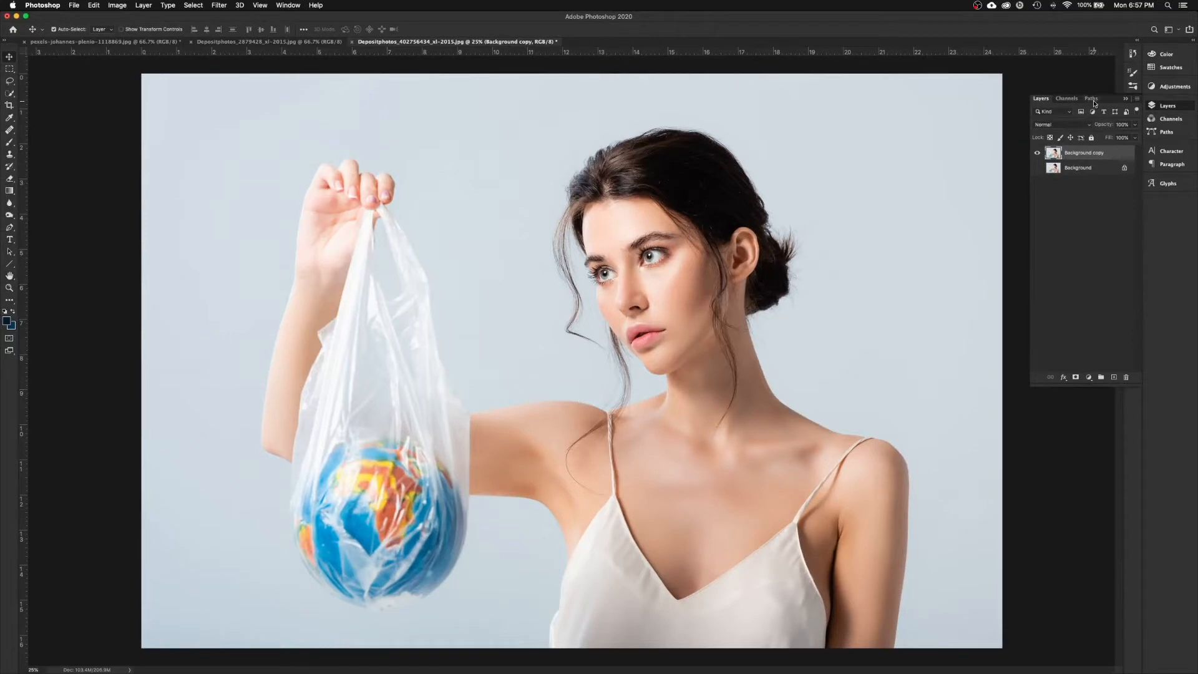
Step: Select the Pen tool, show the empty Paths list, and zoom to 300% on the dress's lower-left edge
left_click(10, 228)
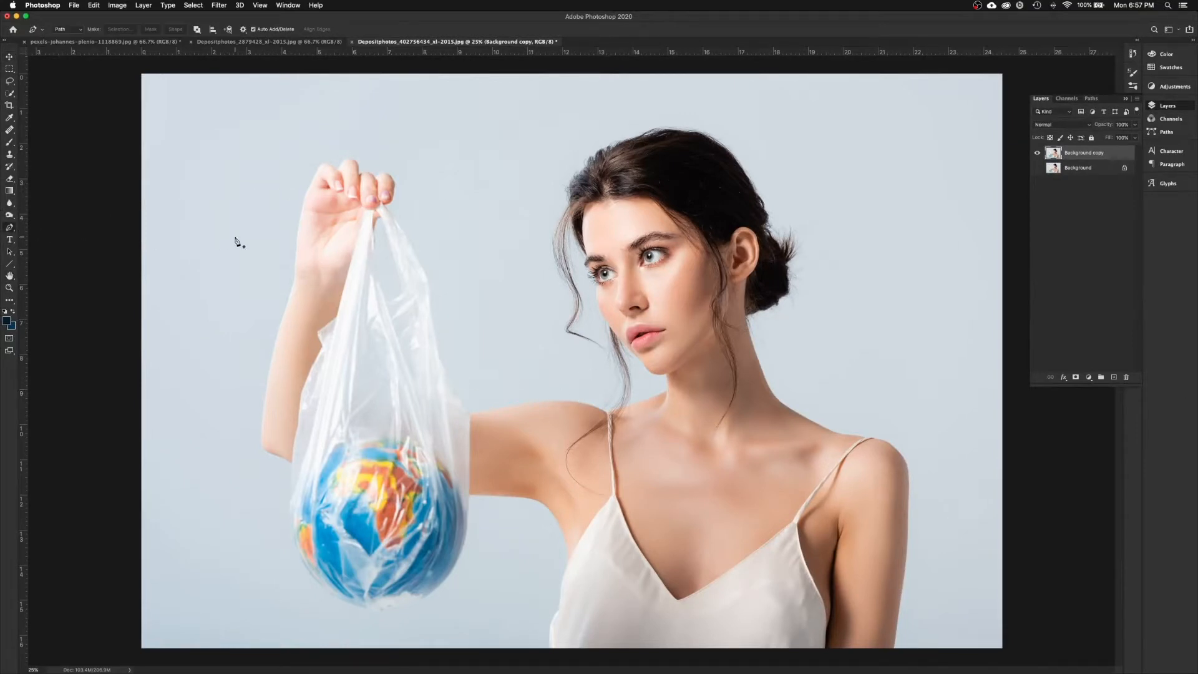
left_click(1092, 100)
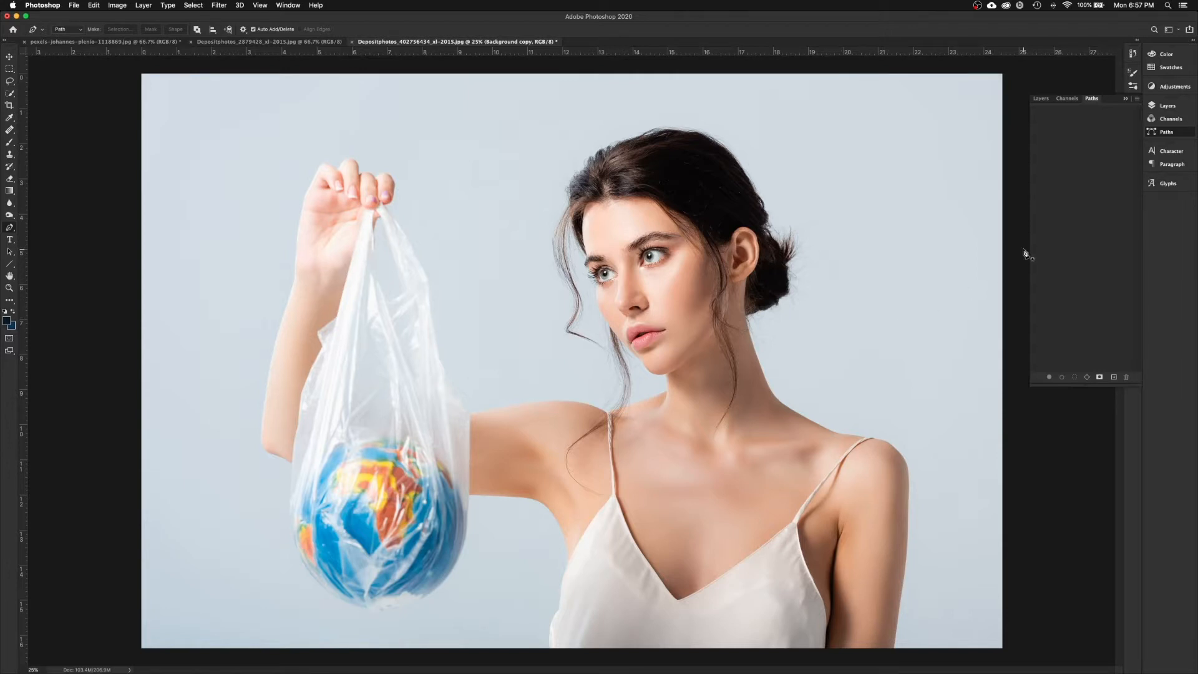
key("super+equal")
key("super+equal")
key("super+equal")
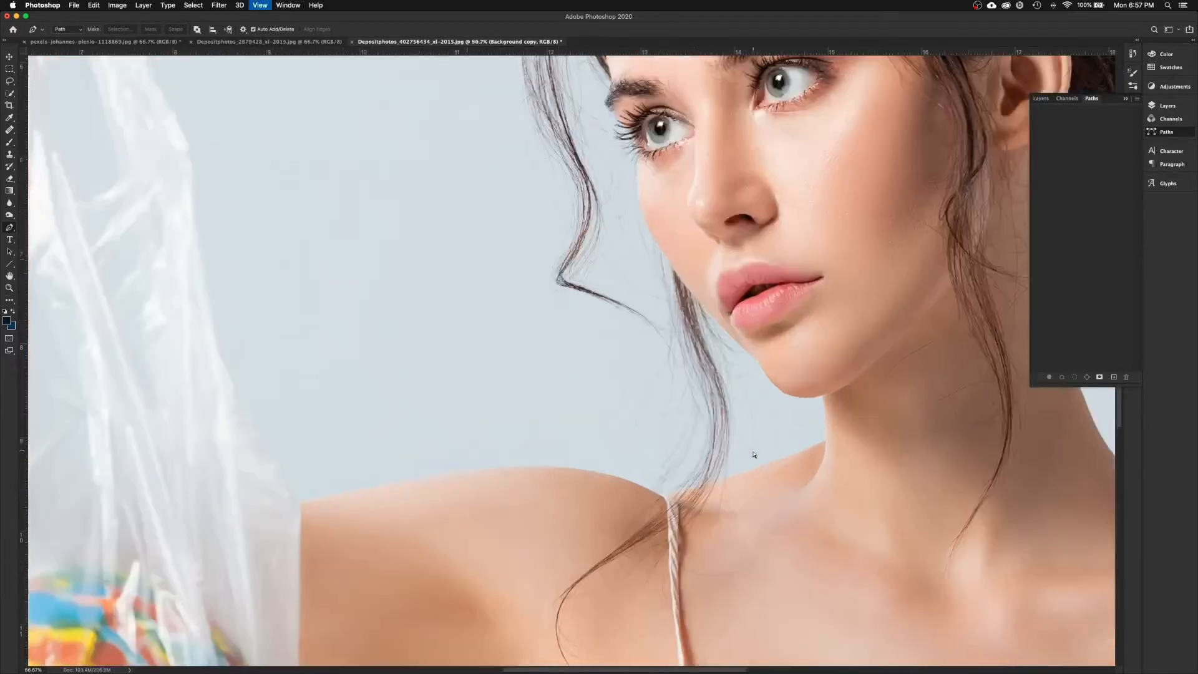
scroll(689, 483, "down", 10)
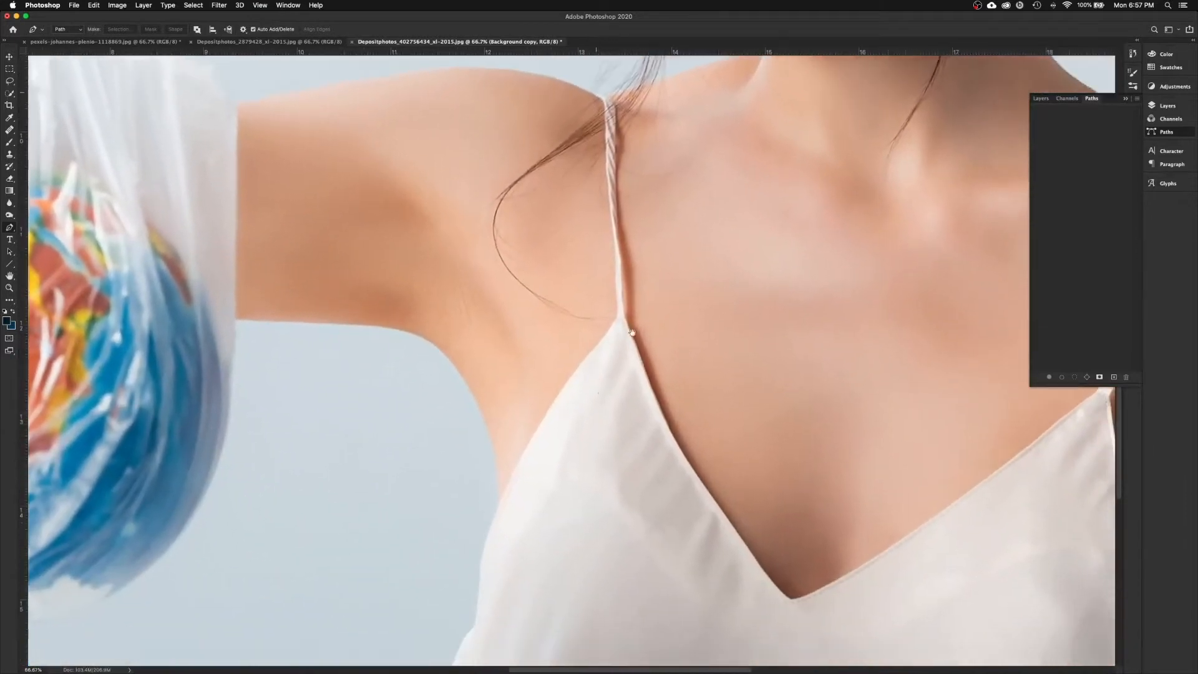
scroll(621, 362, "down", 6)
key("super+equal")
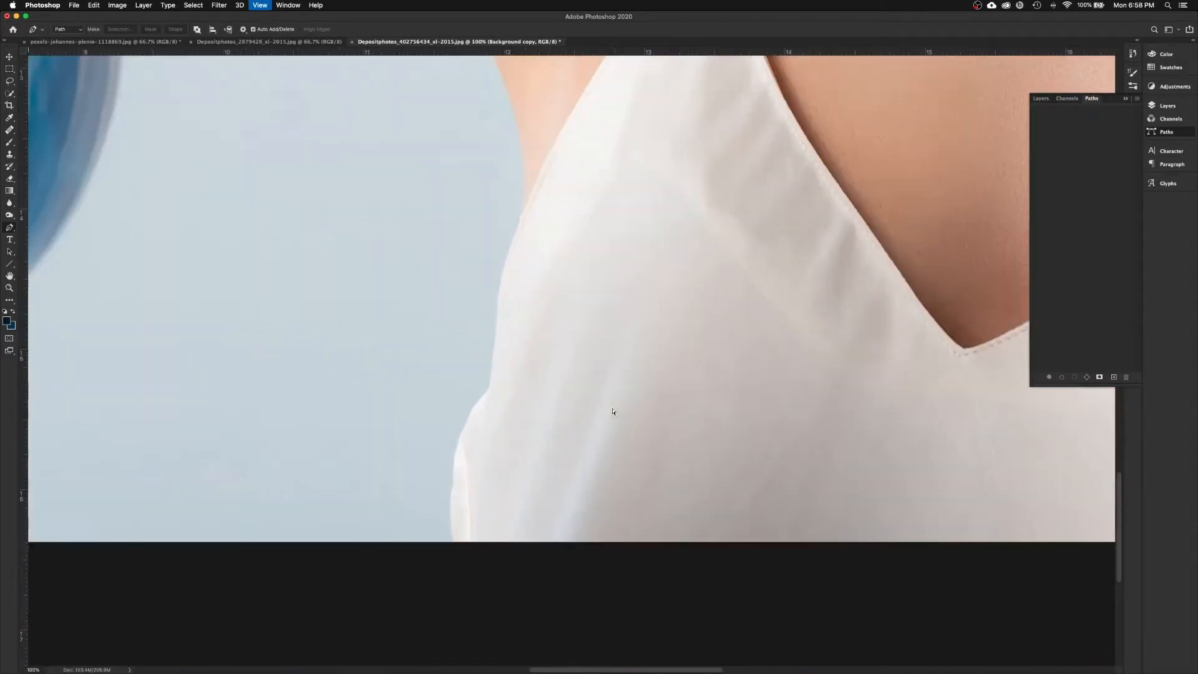
key("super+equal")
left_click_drag(583, 447, 687, 323)
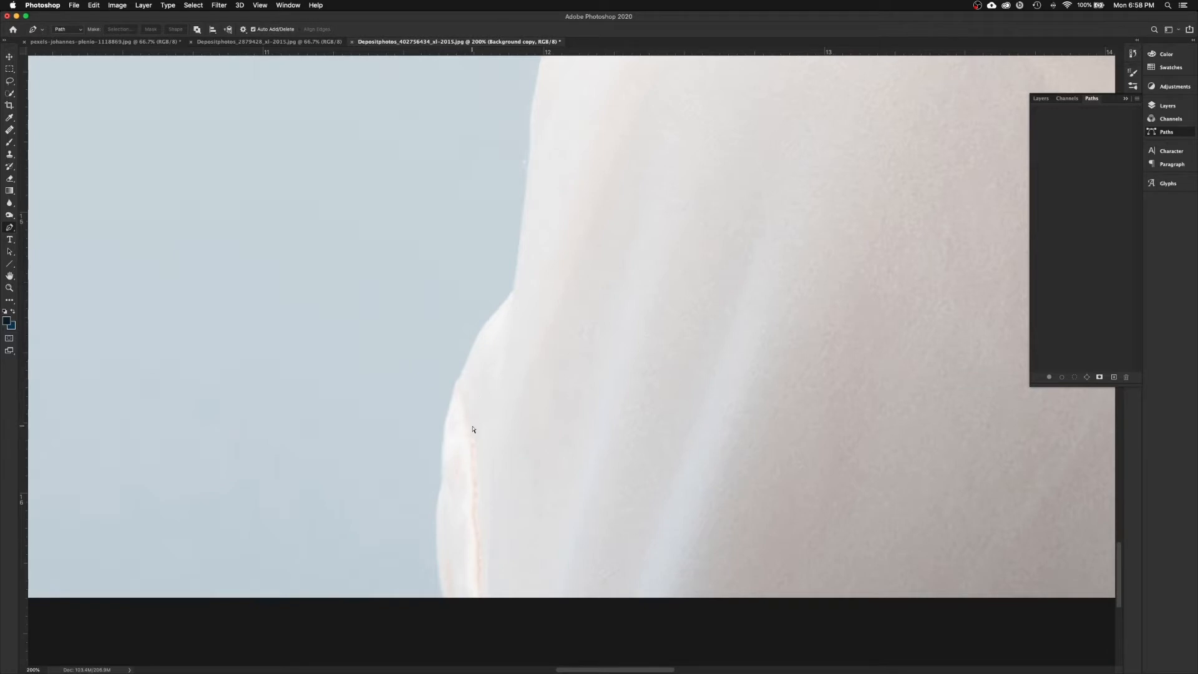
key("super+plus")
scroll(472, 426, "down", 5)
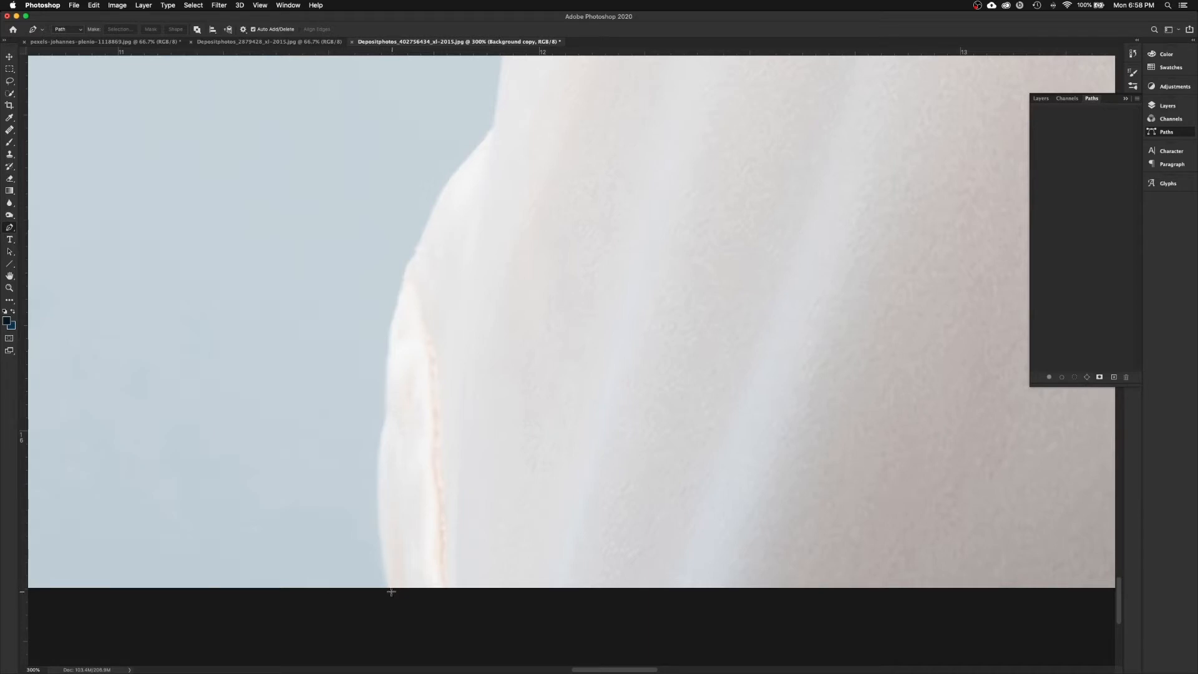
Step: Draw curved Pen anchors from the dress's bottom edge up its left side
left_click_drag(391, 593, 382, 541)
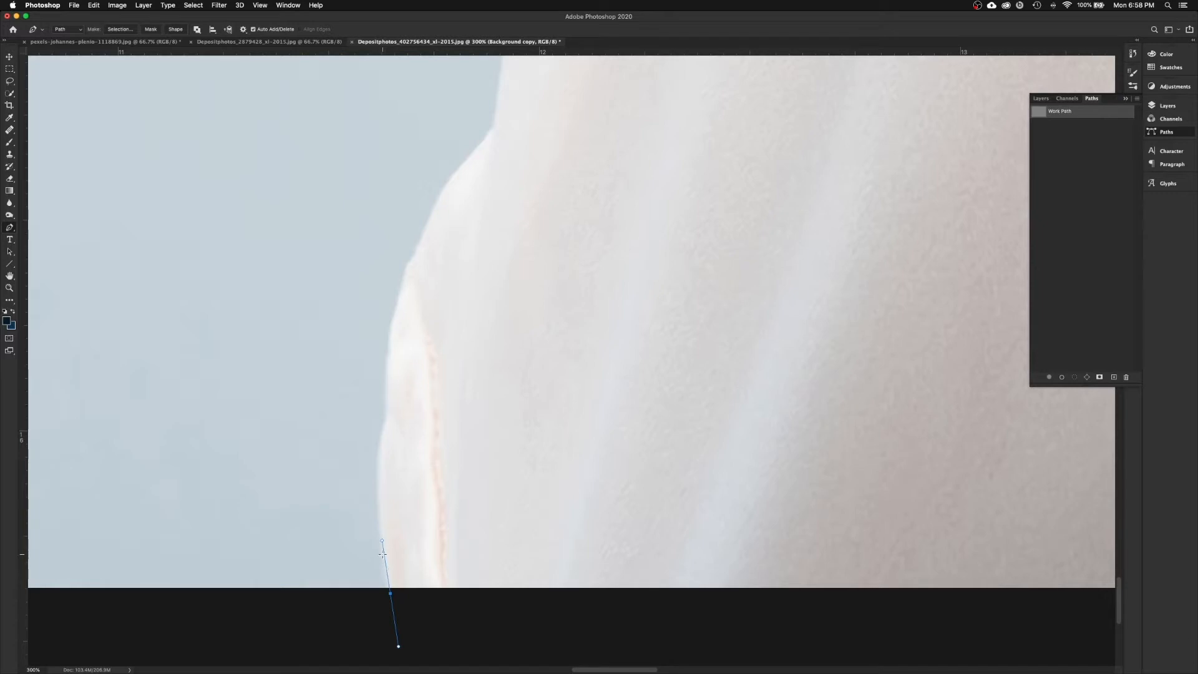
left_click_drag(386, 422, 398, 376)
left_click_drag(391, 354, 391, 348)
Step: Add an extra anchor and adjust the direction handles so the curve hugs the dress edge
left_click(387, 421)
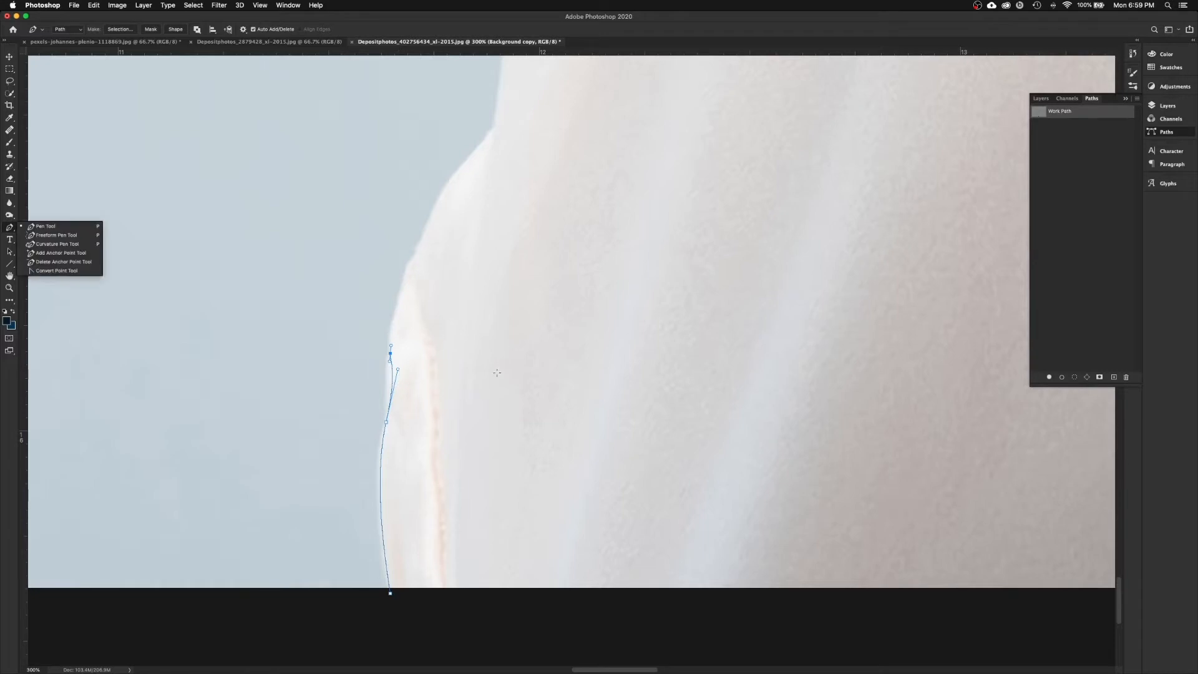
mouse_move(398, 370)
left_mouse_down()
mouse_move(331, 391)
mouse_move(495, 375)
mouse_move(358, 379)
mouse_move(391, 375)
left_mouse_up()
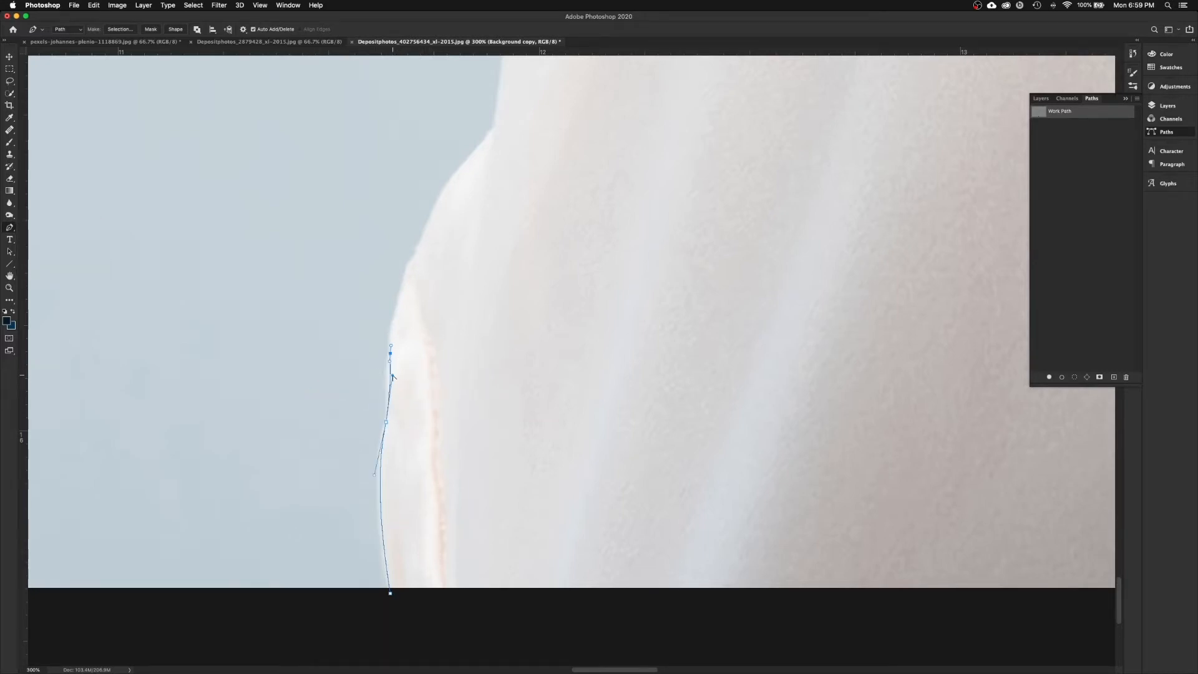
left_click_drag(392, 376, 388, 375)
left_click_drag(388, 374, 452, 491)
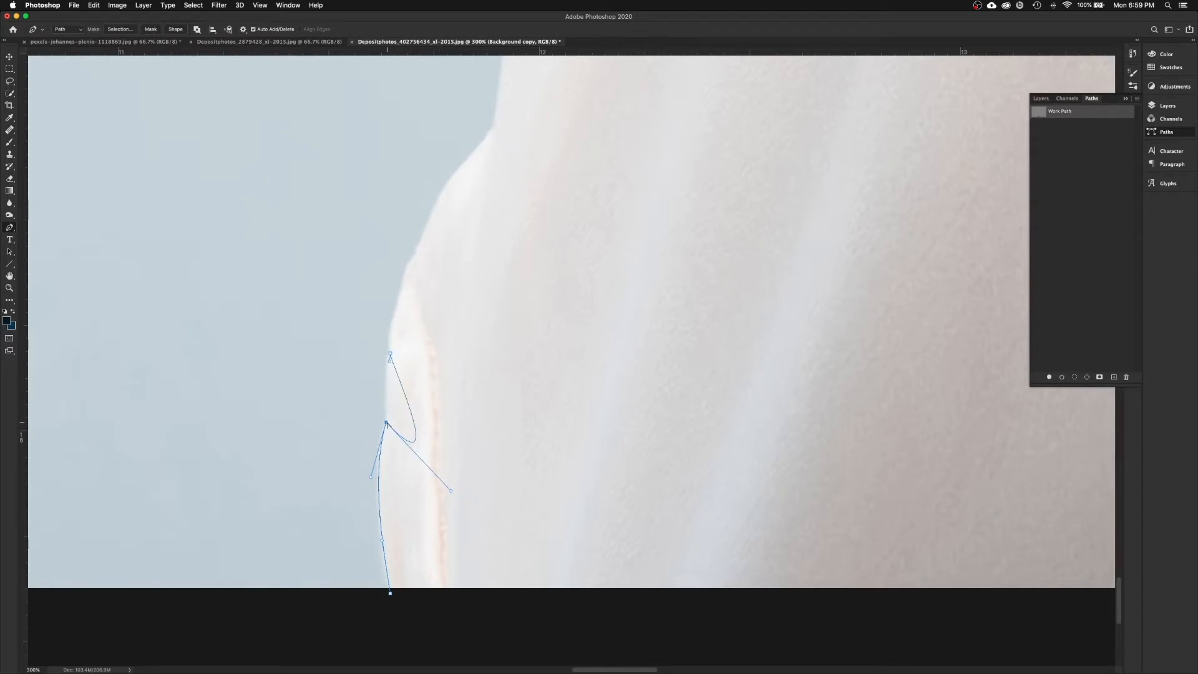
left_click_drag(451, 491, 398, 382)
left_click_drag(399, 383, 390, 391)
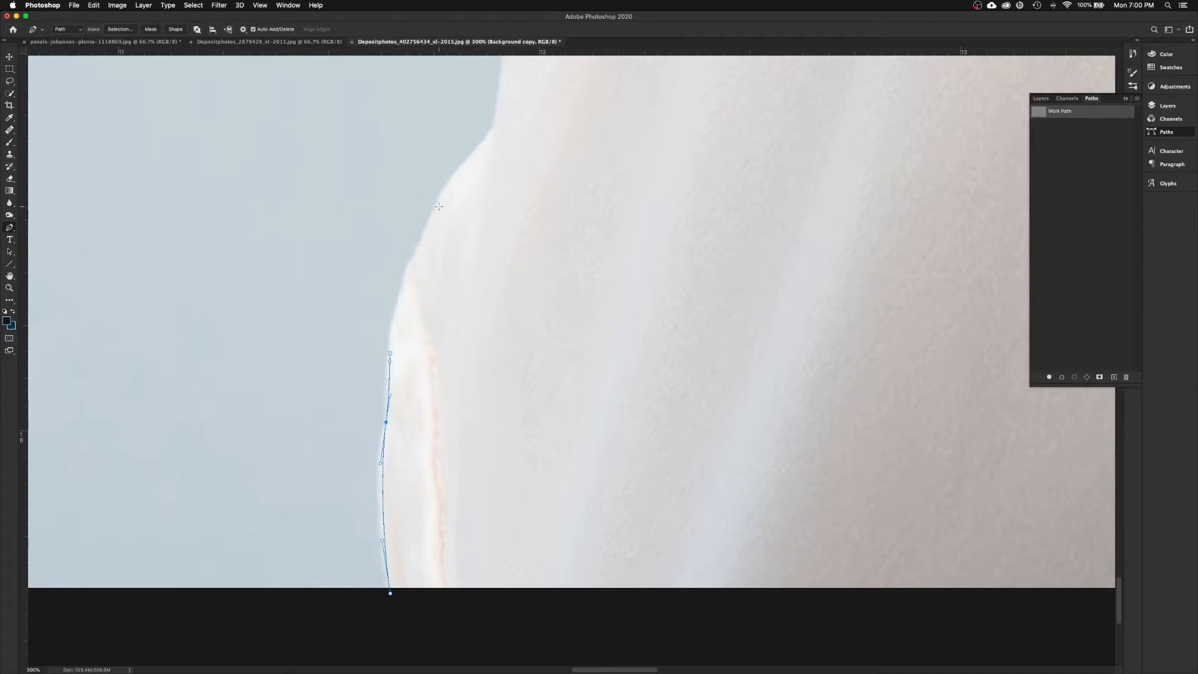
Step: Continue the Pen path up the dress edge with corner and curved anchors
left_click_drag(413, 265, 427, 238)
scroll(402, 284, "up", 3)
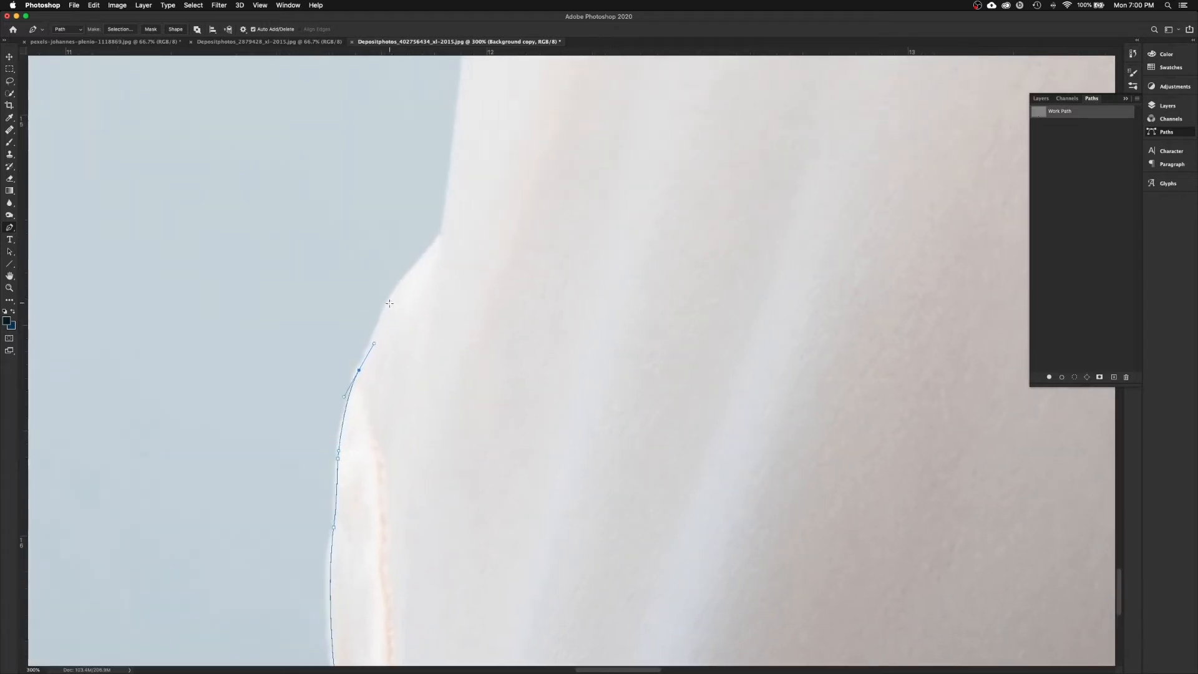
left_click_drag(385, 308, 396, 293)
left_click_drag(455, 206, 423, 319)
left_click(410, 351)
left_click_drag(408, 379, 410, 388)
left_click(413, 356)
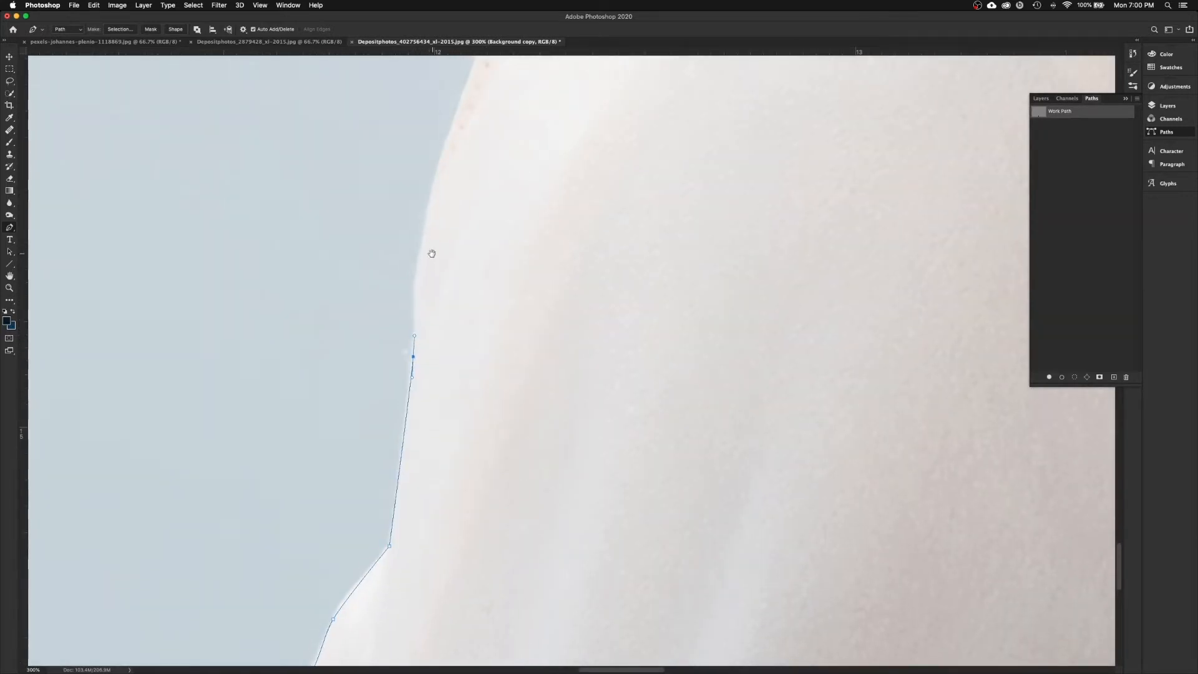
left_click_drag(430, 254, 423, 399)
left_click_drag(418, 354, 433, 317)
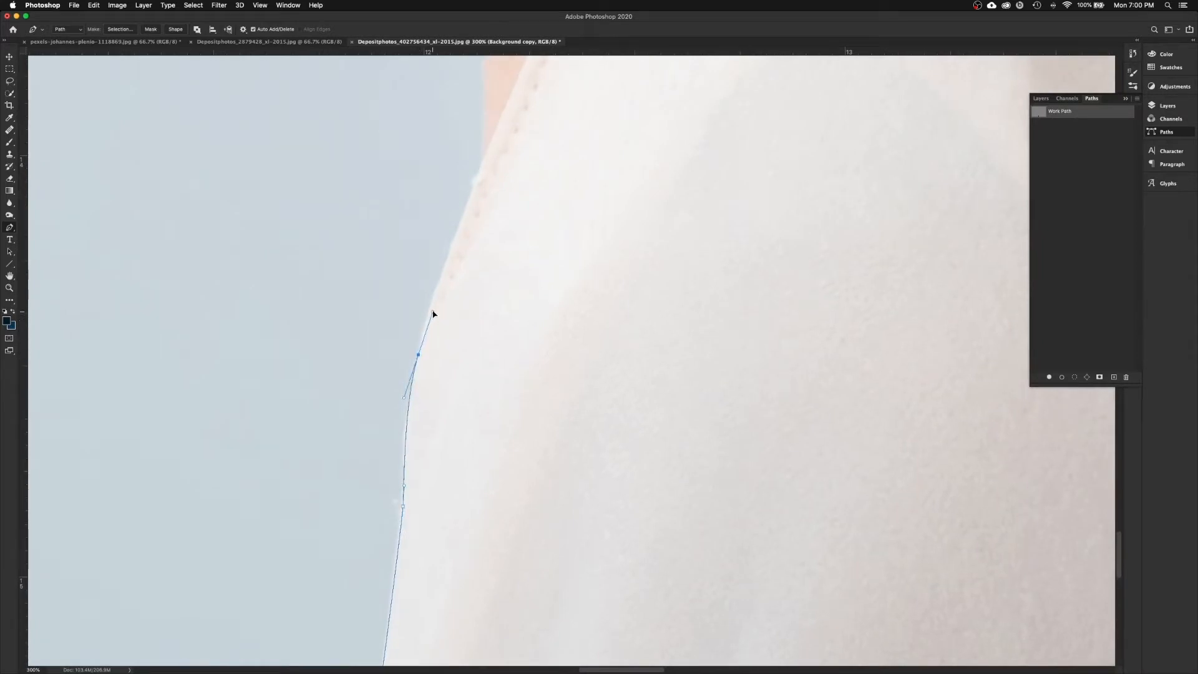
left_click_drag(467, 261, 453, 348)
left_click(468, 257)
left_click_drag(487, 249, 524, 485)
left_click_drag(498, 300, 480, 218)
left_click_drag(430, 59, 327, 208)
Step: Curve the path along the edge of the body
scroll(433, 340, "up", 10)
scroll(428, 313, "left", 10)
left_click_drag(393, 310, 473, 318)
scroll(328, 307, "left", 10)
left_click_drag(234, 313, 243, 314)
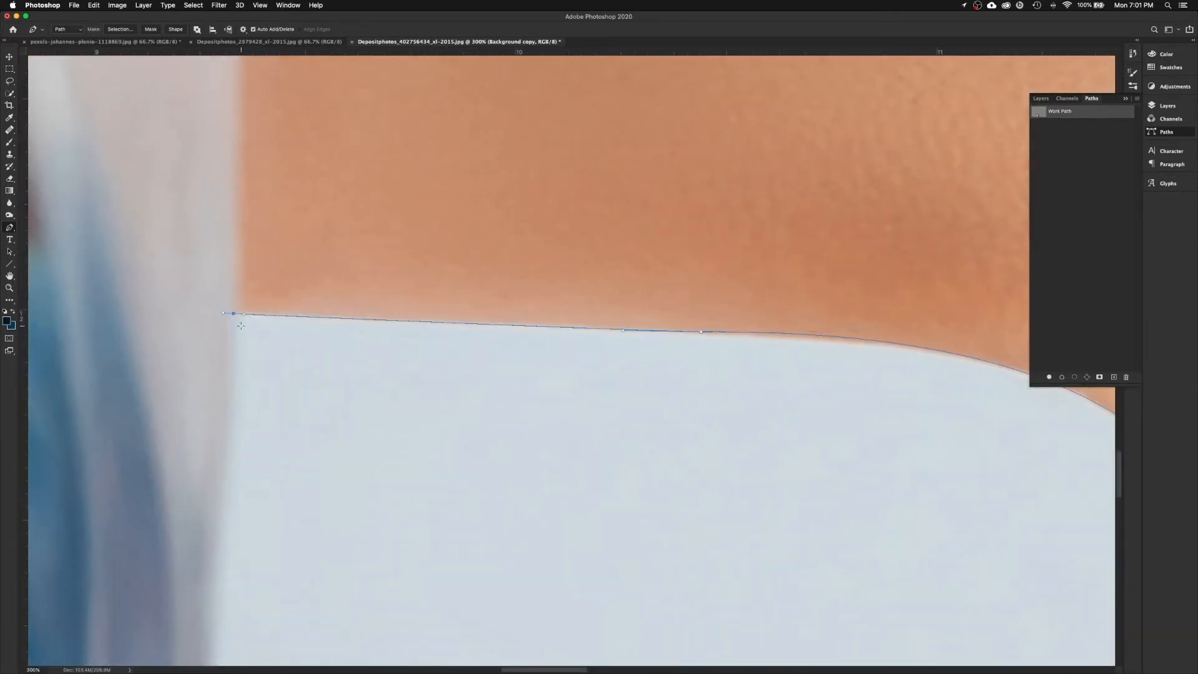
scroll(232, 362, "down", 5)
left_click_drag(241, 384, 239, 412)
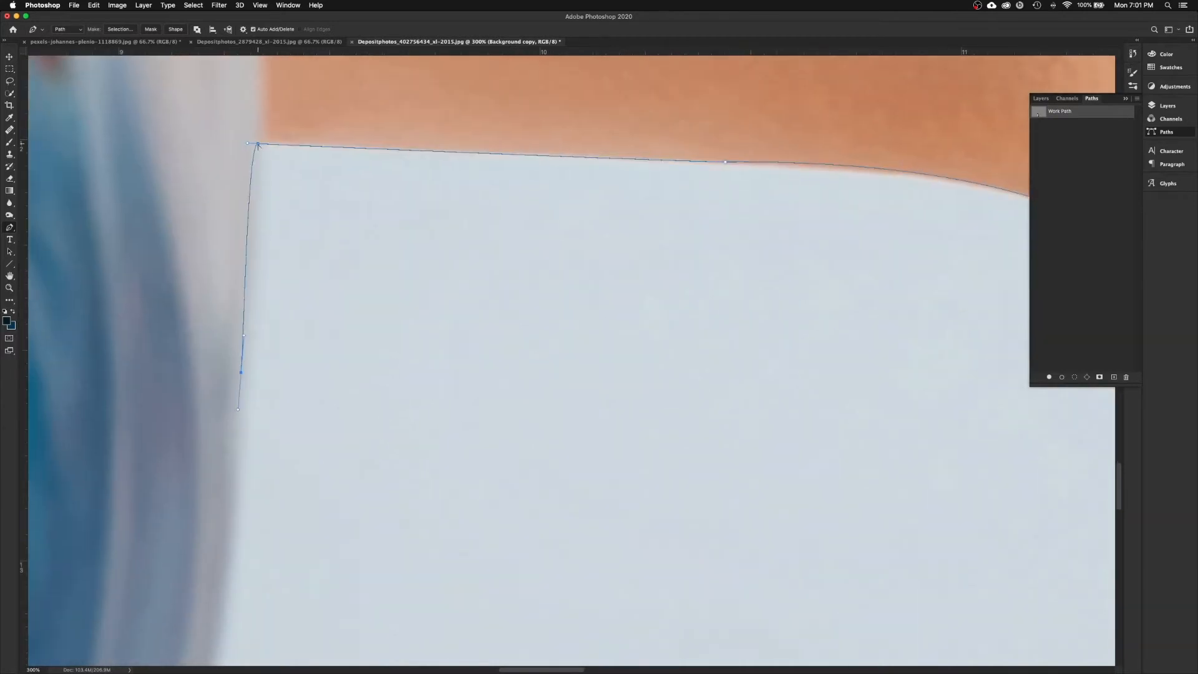
scroll(243, 312, "down", 10)
left_click_drag(267, 175, 257, 228)
left_click_drag(236, 270, 326, 270)
scroll(236, 503, "down", 10)
scroll(235, 503, "left", 10)
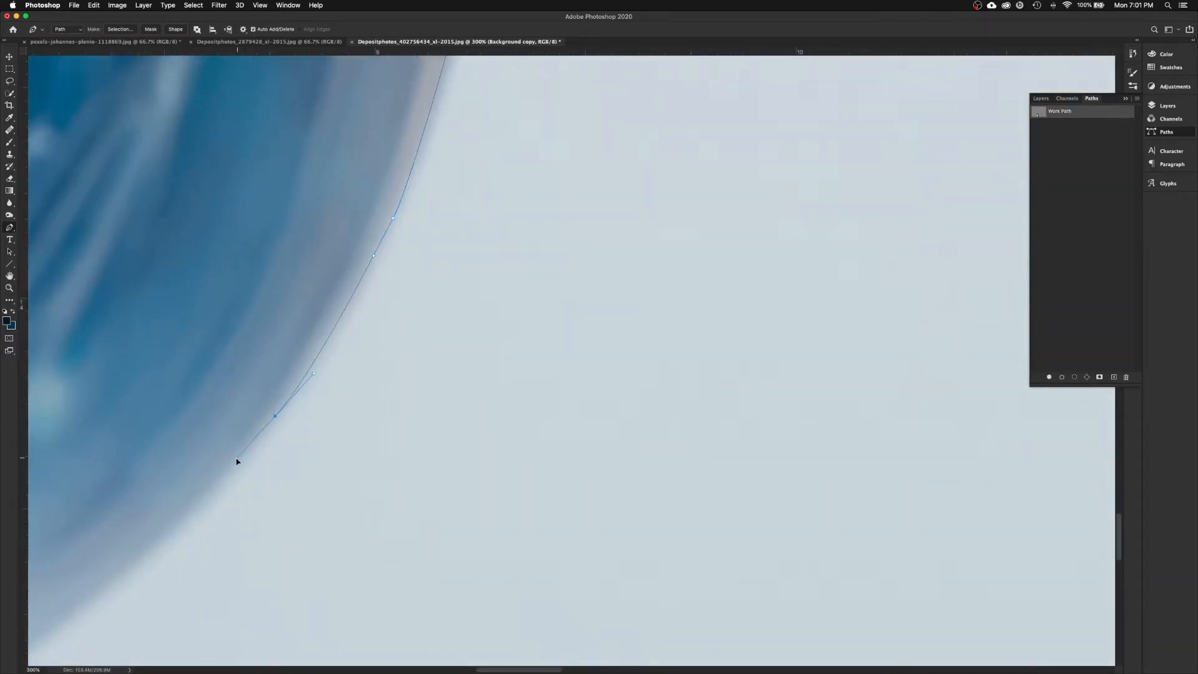
Step: Trace curved anchors around the globe's lower curve, under the bag and up its side
left_click_drag(255, 467, 203, 490)
scroll(434, 418, "left", 10)
scroll(435, 418, "down", 3)
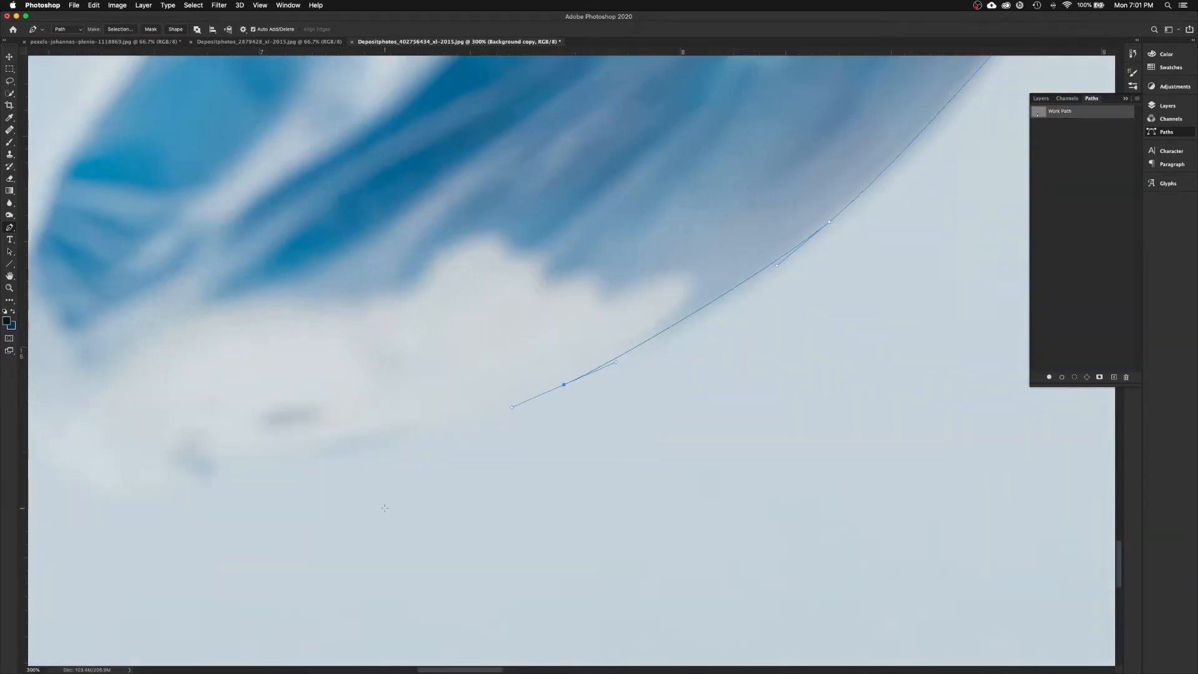
left_click_drag(292, 460, 224, 477)
scroll(300, 437, "left", 15)
scroll(299, 437, "up", 5)
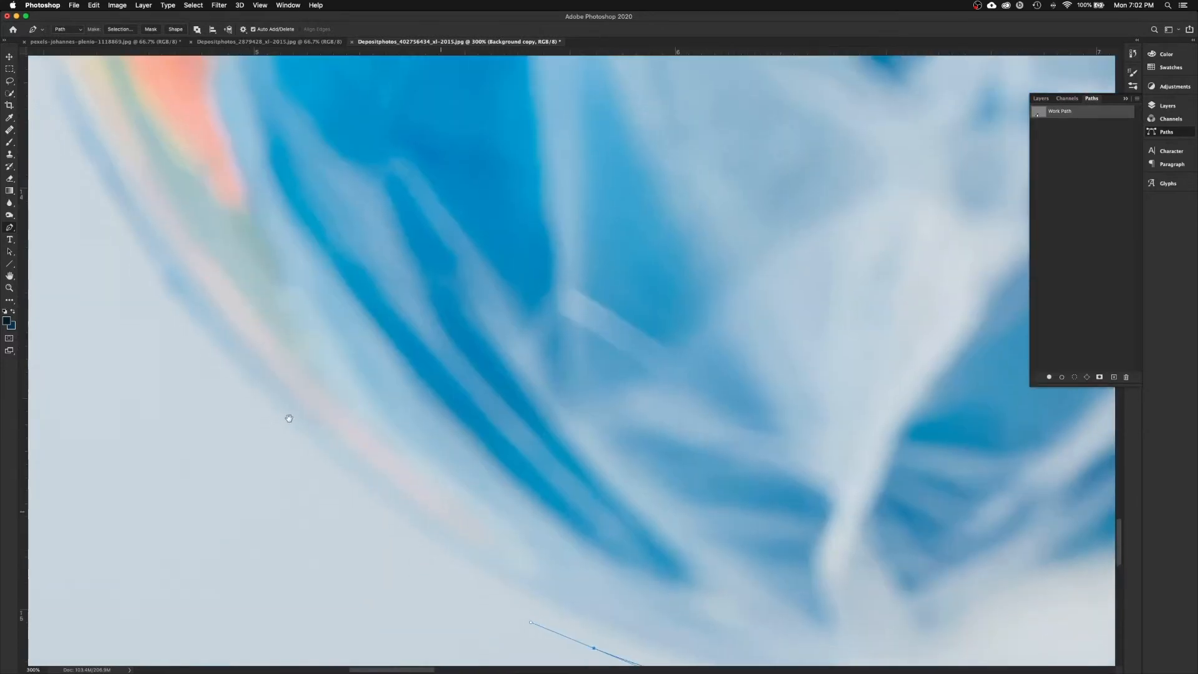
left_click_drag(176, 311, 177, 315)
scroll(177, 316, "left", 10)
scroll(177, 315, "up", 10)
left_click_drag(206, 243, 206, 209)
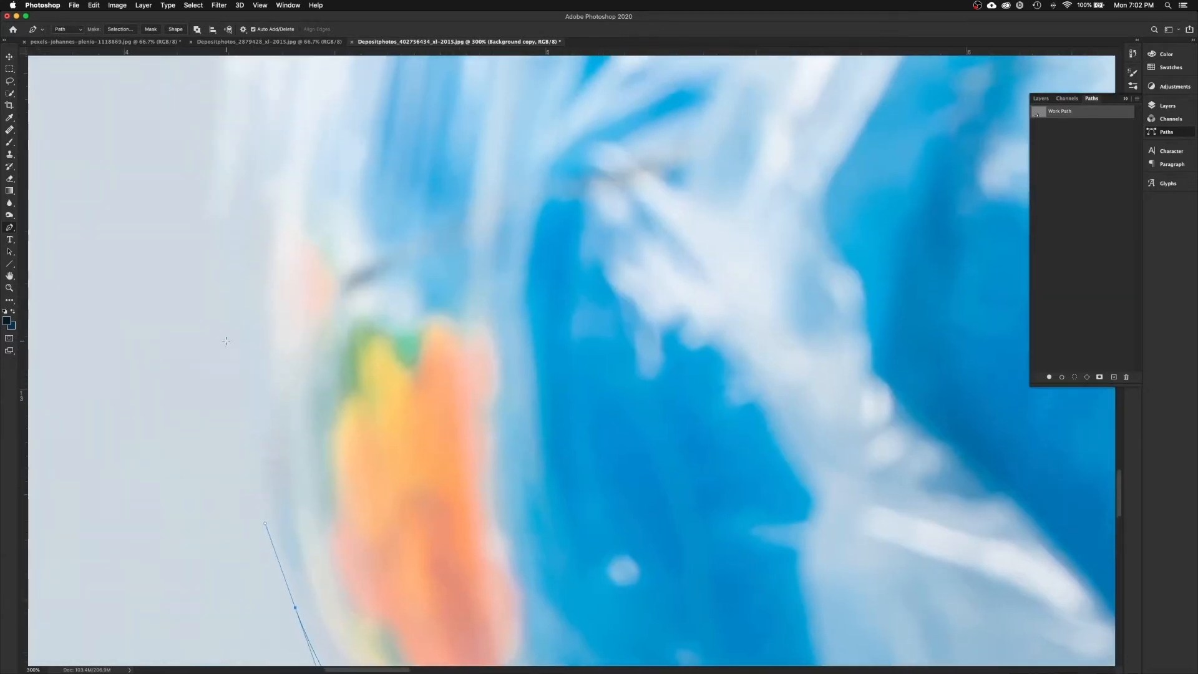
scroll(216, 243, "up", 2)
scroll(215, 244, "up", 6)
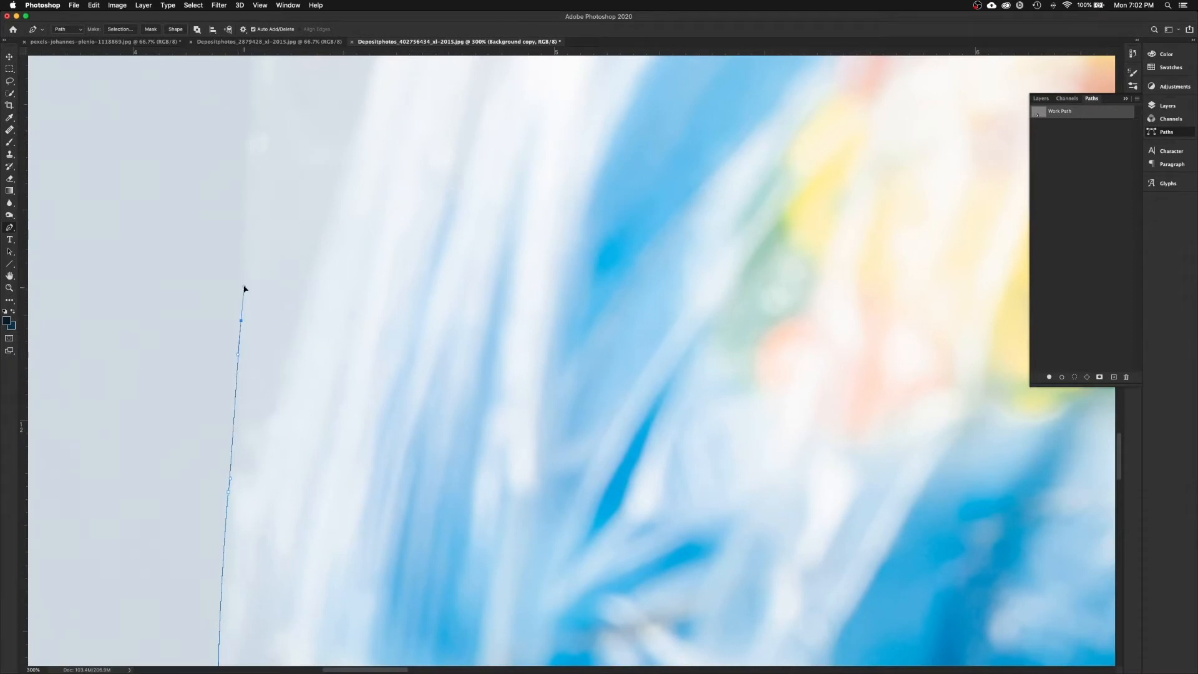
scroll(246, 286, "up", 5)
left_click(255, 359)
Step: Outline the raised arm from the elbow along the forearm and upper arm toward the hand
scroll(381, 449, "left", 4)
scroll(381, 449, "up", 3)
scroll(367, 443, "up", 1)
scroll(367, 443, "left", 1)
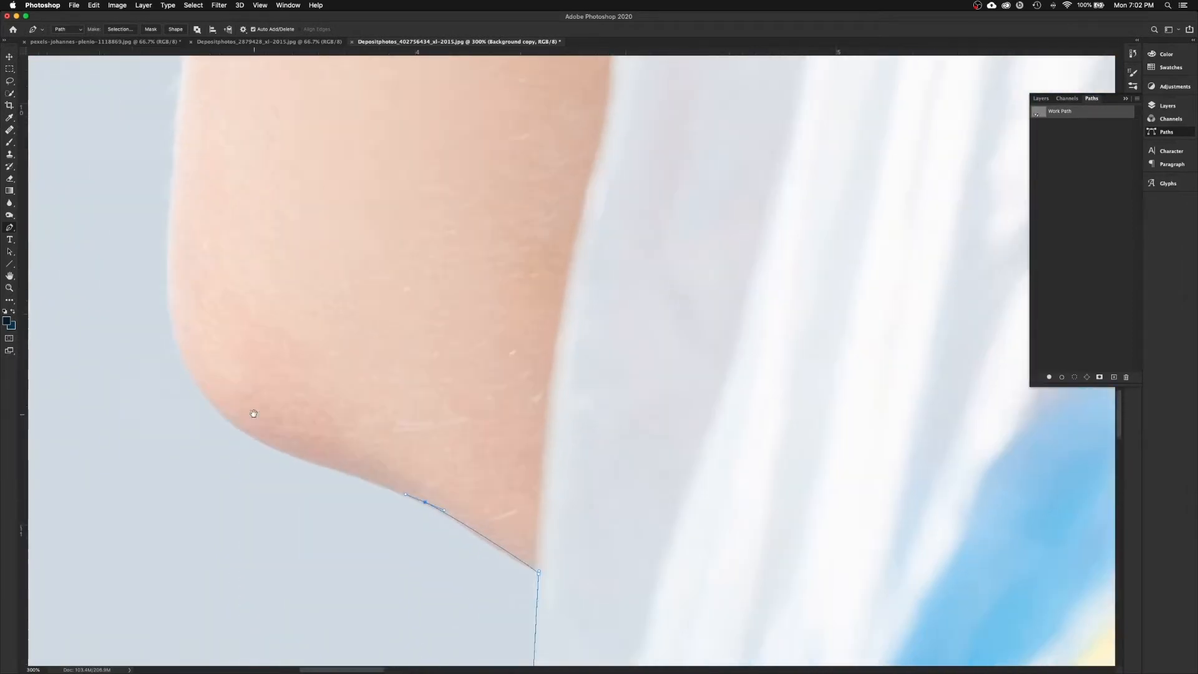
left_click_drag(215, 381, 171, 328)
scroll(211, 373, "up", 4)
scroll(211, 373, "left", 1)
left_click_drag(211, 373, 224, 324)
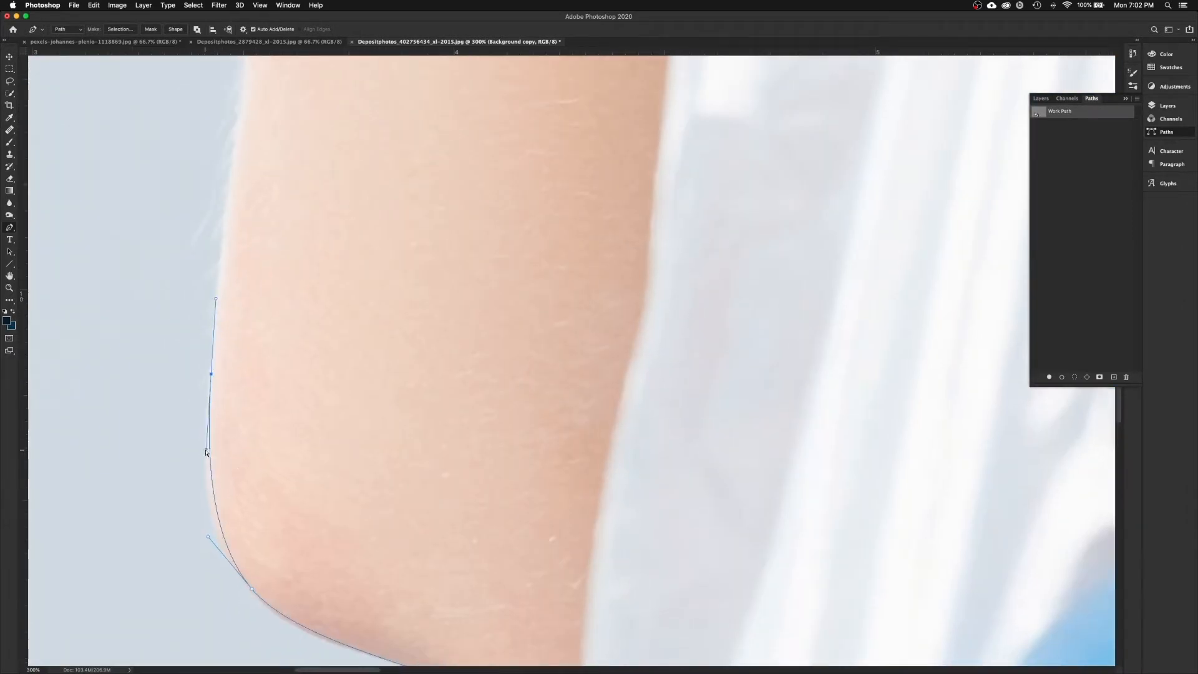
scroll(207, 452, "up", 5)
left_click_drag(268, 276, 270, 253)
scroll(270, 249, "up", 4)
left_click_drag(294, 370, 301, 331)
scroll(301, 330, "up", 15)
scroll(301, 331, "right", 4)
left_click_drag(251, 599, 276, 516)
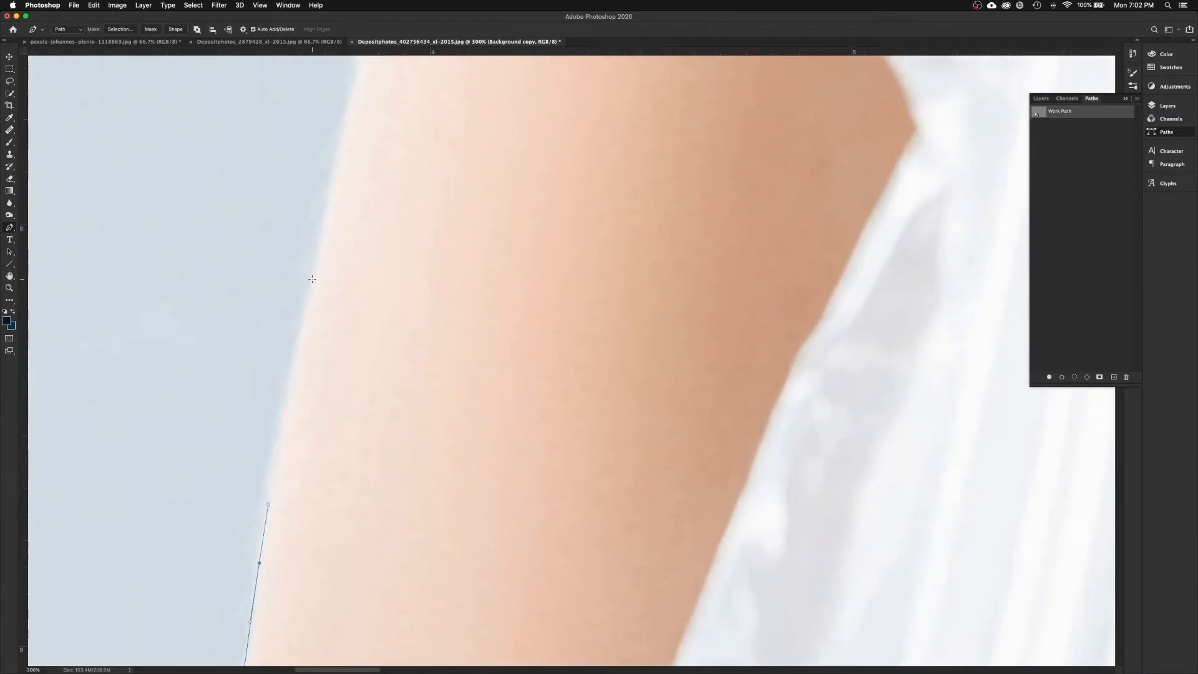
left_click_drag(373, 207, 391, 150)
scroll(391, 150, "up", 10)
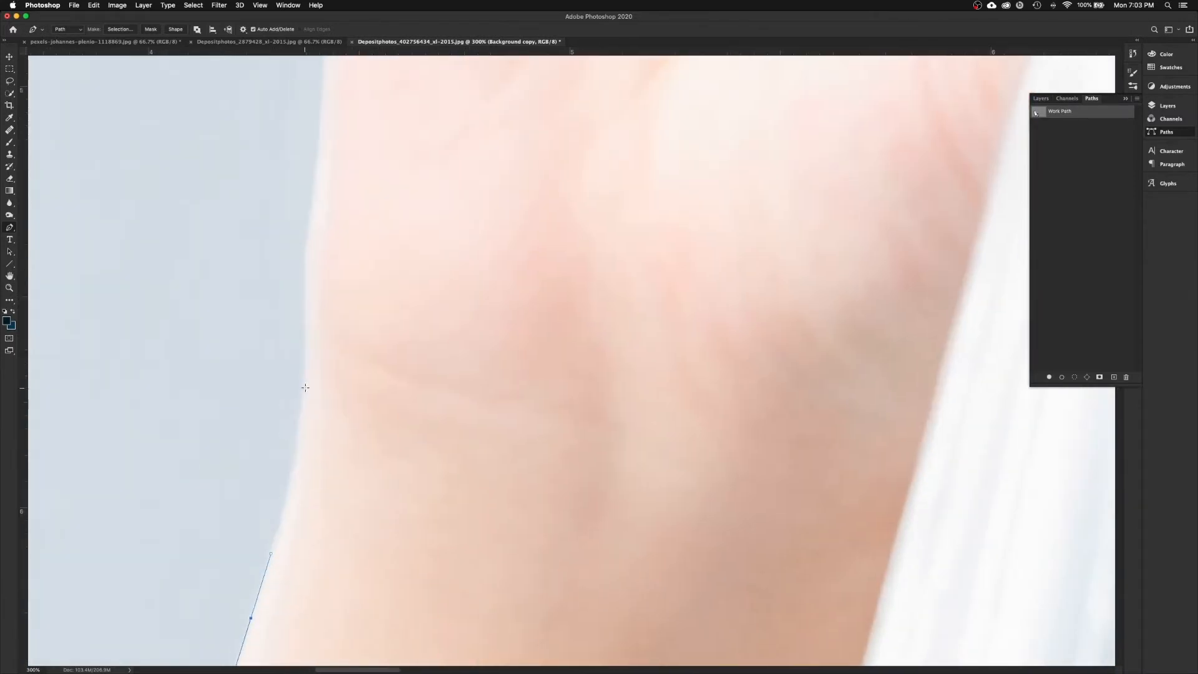
scroll(297, 375, "up", 8)
left_click_drag(292, 413, 294, 316)
scroll(294, 316, "up", 8)
left_click_drag(303, 261, 311, 219)
scroll(311, 217, "up", 8)
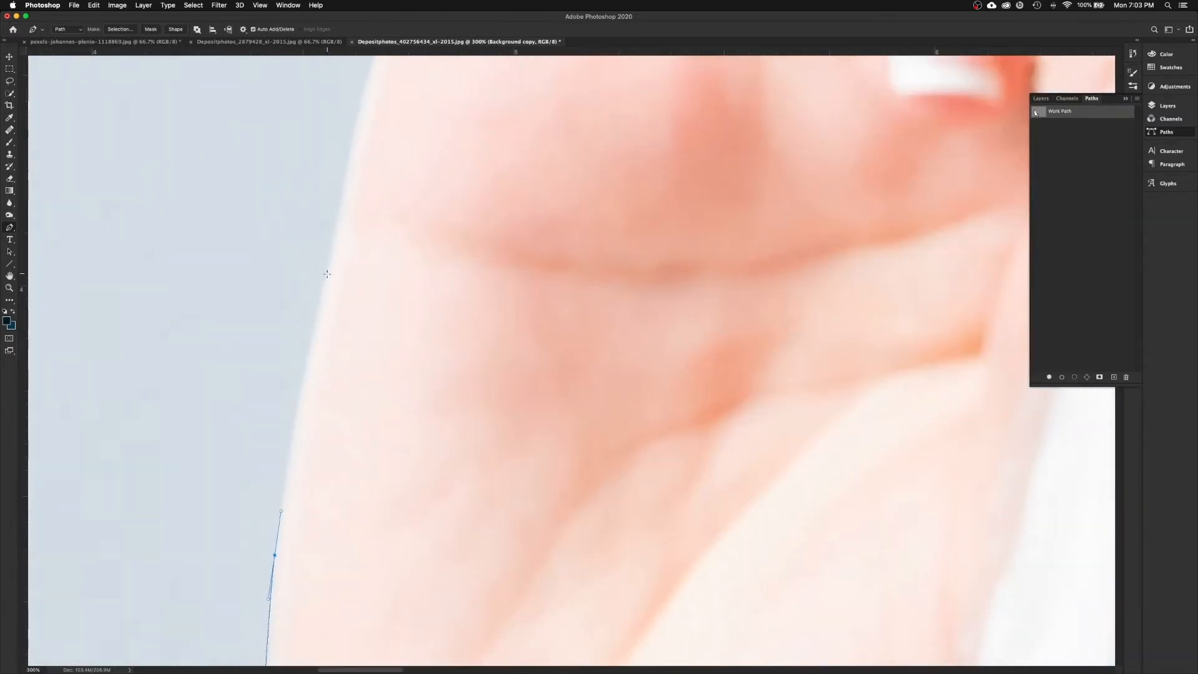
Step: Curve the path over the first fingertips, with a corner point at the middle fingertip
left_click_drag(326, 273, 334, 232)
scroll(330, 250, "up", 10)
scroll(327, 545, "down", 2)
left_click_drag(345, 393, 373, 347)
scroll(373, 347, "up", 5)
scroll(373, 347, "right", 2)
left_click_drag(328, 423, 347, 379)
left_click_drag(393, 295, 402, 277)
left_click_drag(459, 231, 451, 358)
scroll(498, 229, "right", 3)
left_click(546, 307)
left_click_drag(514, 264, 530, 243)
left_click_drag(589, 216, 614, 217)
left_click_drag(656, 259, 514, 168)
left_click_drag(526, 148, 544, 165)
Step: Trace over the ring and little fingertips and down the little finger's edge
left_click(570, 320)
left_click_drag(569, 238, 657, 288)
left_click_drag(693, 335, 506, 309)
left_click(613, 314)
left_click_drag(538, 264, 611, 235)
left_click_drag(688, 271, 702, 288)
left_click_drag(739, 368, 727, 243)
left_click_drag(717, 293, 714, 309)
left_click_drag(713, 308, 712, 230)
left_click_drag(701, 310, 694, 332)
left_click_drag(596, 386, 581, 380)
Step: Place curved anchors down the bag's right edge
left_click_drag(614, 414, 535, 323)
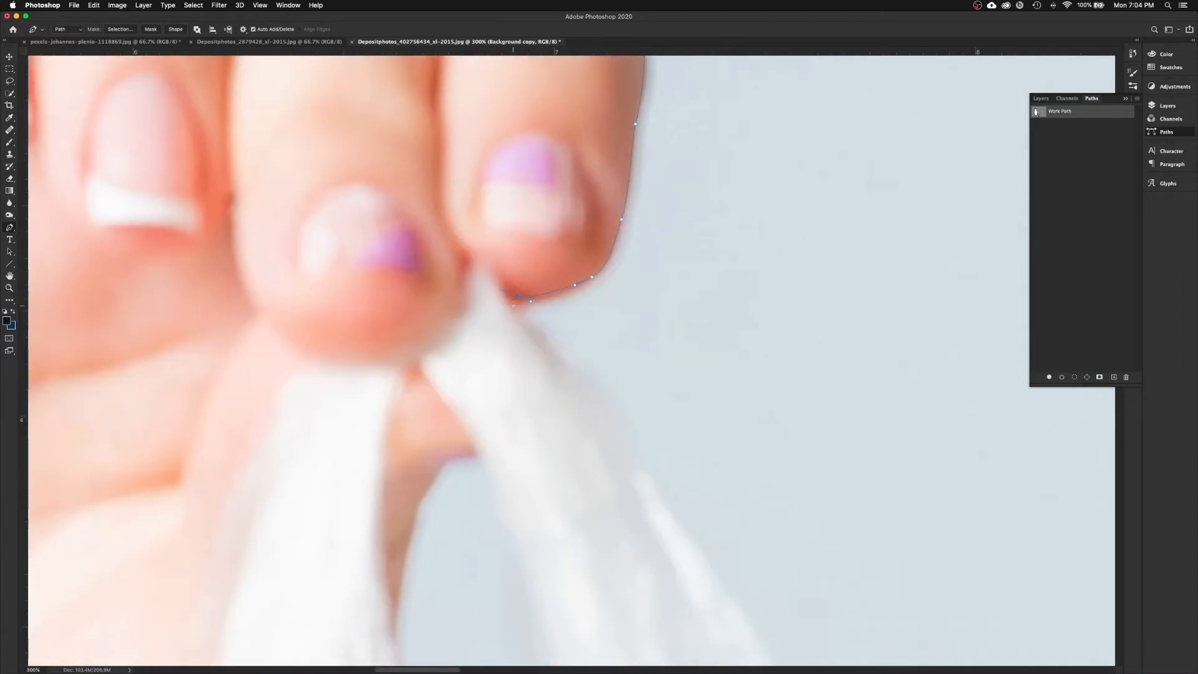
left_click_drag(572, 361, 588, 376)
left_click_drag(615, 418, 471, 298)
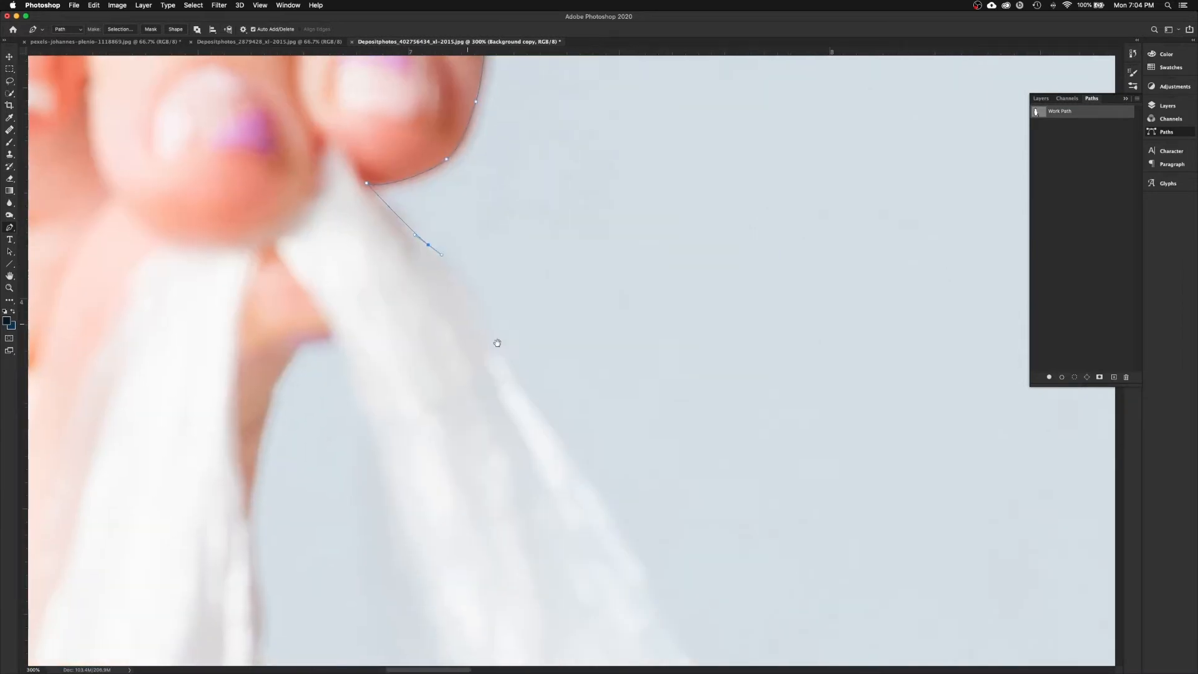
left_click_drag(500, 352, 515, 382)
left_click_drag(577, 487, 443, 231)
left_click_drag(501, 301, 517, 324)
left_click_drag(549, 400, 436, 254)
left_click_drag(479, 329, 498, 365)
left_click_drag(549, 468, 398, 258)
left_click_drag(446, 344, 415, 329)
left_click_drag(437, 156, 393, 268)
left_click_drag(436, 402, 441, 437)
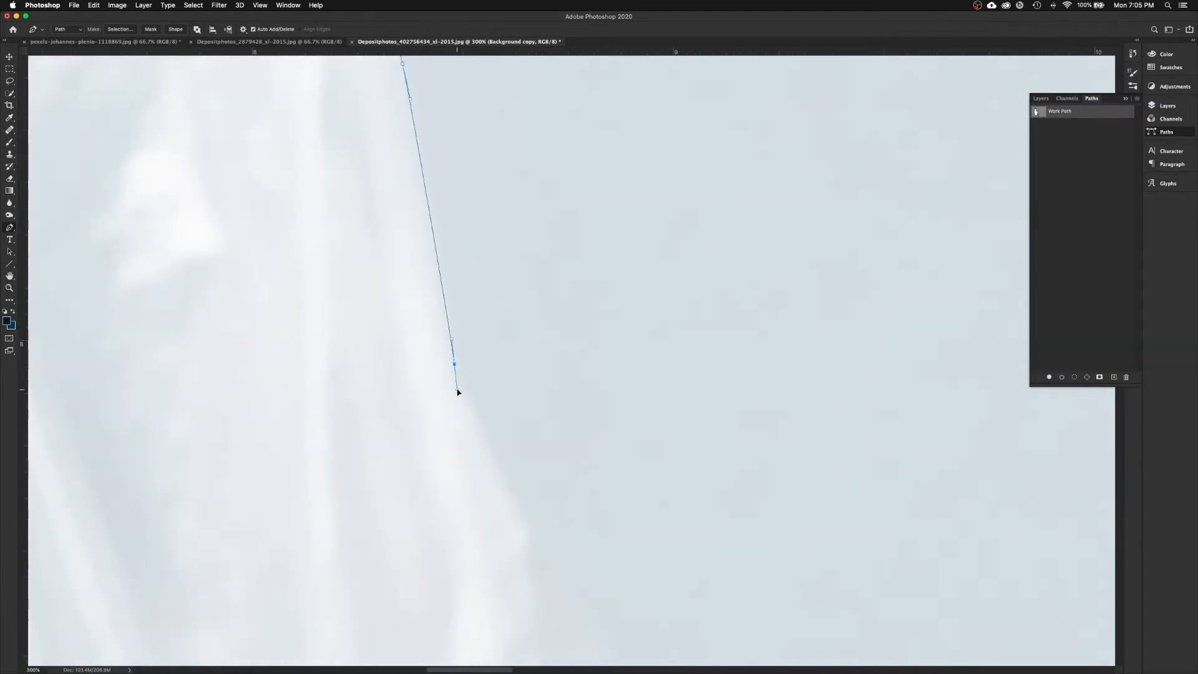
Step: Continue down the bag edge to where the bag meets the skin
scroll(455, 383, "down", 5)
left_click(468, 406)
scroll(468, 406, "down", 8)
left_click(458, 378)
scroll(458, 377, "down", 5)
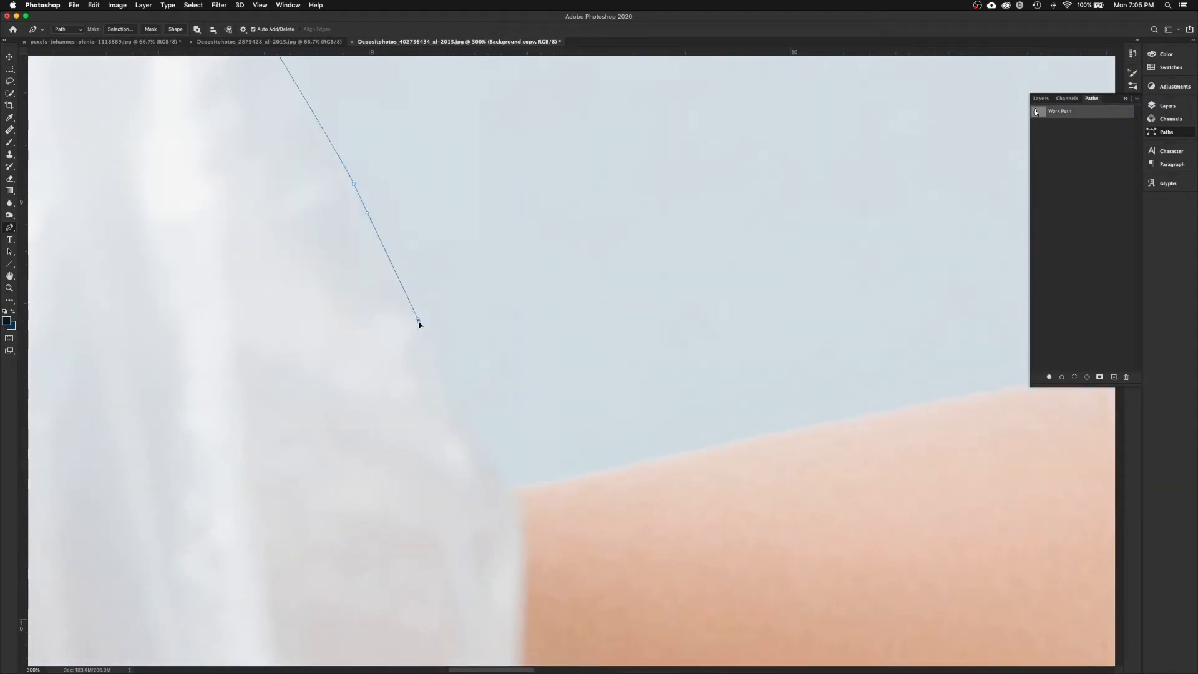
left_click(416, 322)
scroll(416, 322, "down", 3)
left_click(396, 325)
left_click(420, 369)
Step: Follow the skin edge along the arm's curve to where the arm meets the bag
scroll(602, 337, "right", 3)
left_click_drag(445, 335, 537, 329)
scroll(473, 330, "right", 5)
scroll(462, 348, "right", 4)
left_click(558, 311)
left_click(650, 307)
scroll(869, 335, "right", 5)
scroll(537, 329, "right", 5)
left_click_drag(519, 381, 583, 390)
left_click(615, 424)
left_click(648, 424)
left_click(665, 433)
Step: Run the path along the shoulder edge up toward the neck
scroll(666, 433, "right", 5)
left_click_drag(521, 410, 573, 391)
scroll(572, 392, "right", 5)
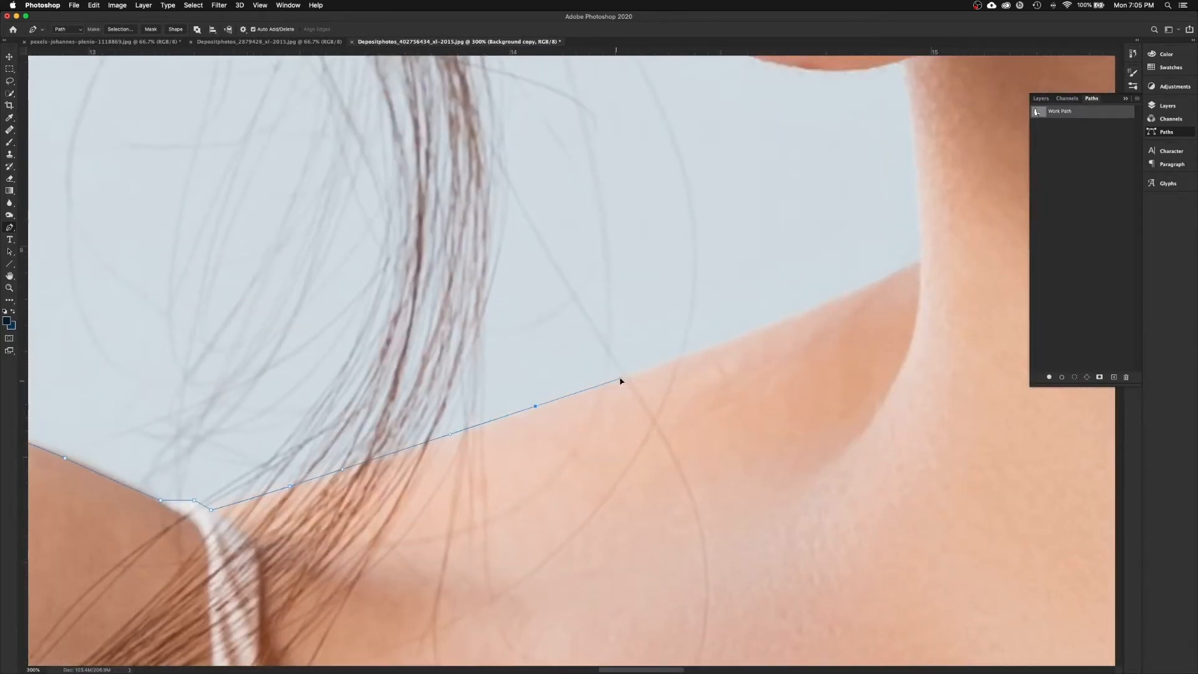
scroll(623, 380, "right", 5)
scroll(624, 380, "up", 3)
left_click(524, 415)
scroll(603, 388, "up", 3)
left_click(651, 475)
Step: Outline the chin-neck corner, under the chin and along the jawline
left_click_drag(636, 274, 627, 234)
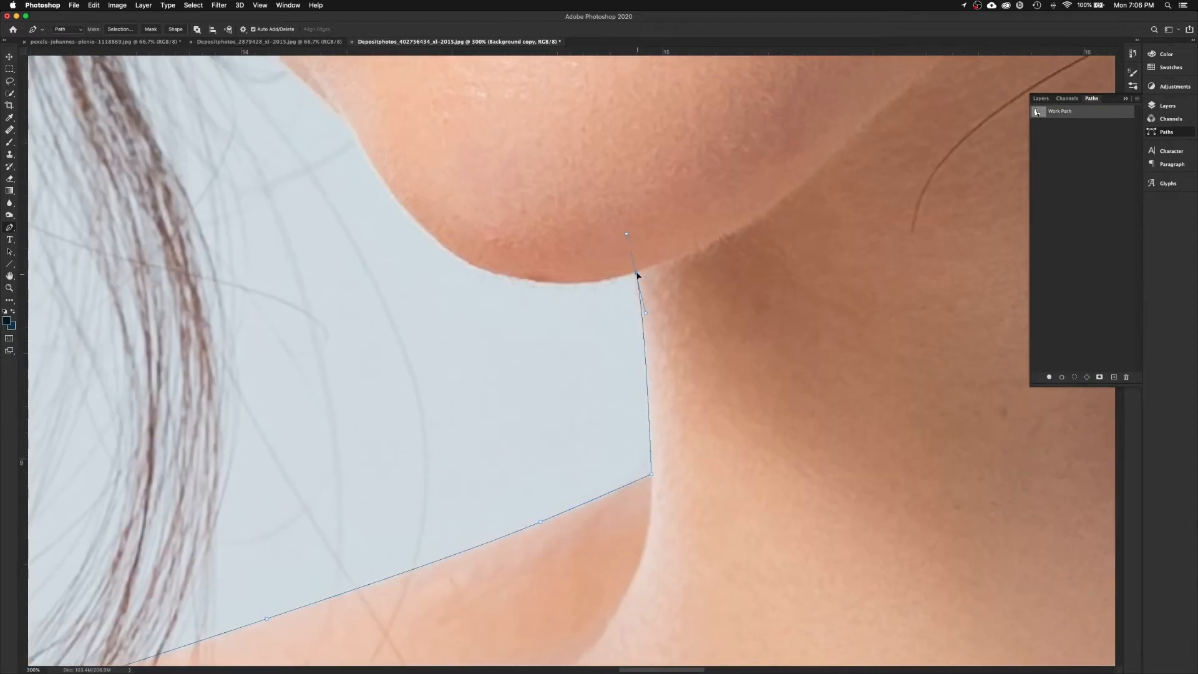
left_click(517, 277)
left_click(473, 269)
scroll(487, 275, "left", 3)
scroll(487, 275, "up", 3)
left_click_drag(388, 187, 351, 137)
scroll(485, 325, "up", 5)
scroll(485, 325, "left", 3)
left_click(531, 415)
scroll(475, 349, "up", 5)
left_click(458, 360)
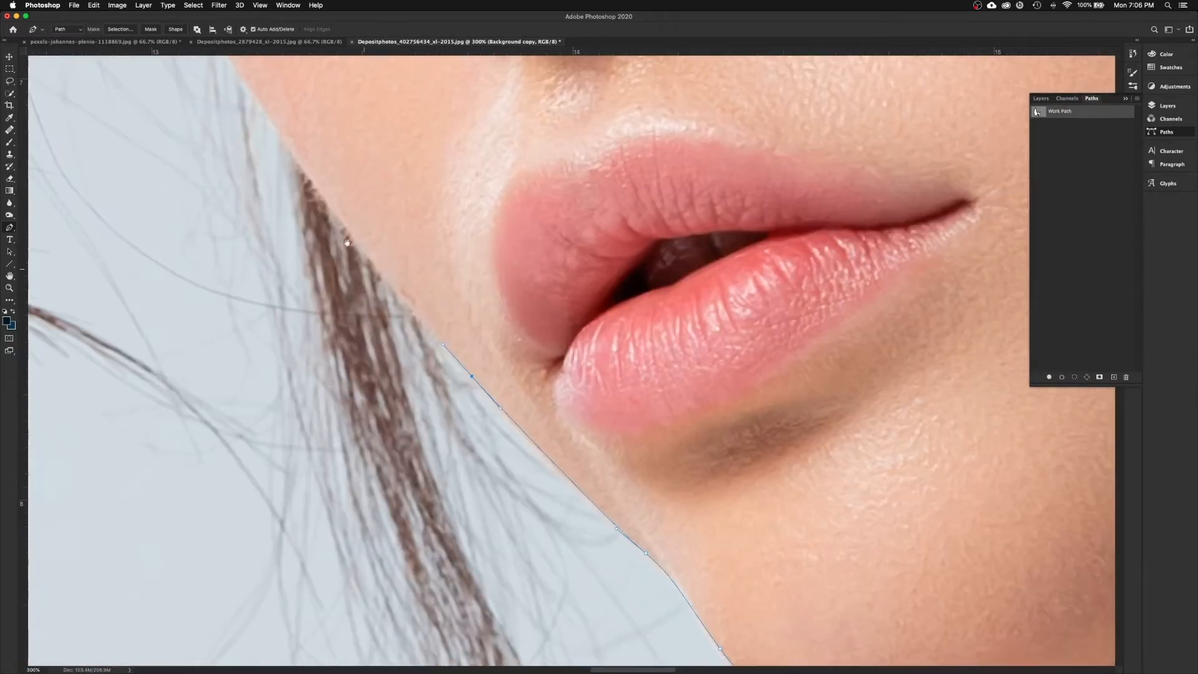
left_click_drag(342, 223, 302, 175)
scroll(375, 299, "up", 5)
scroll(374, 299, "left", 4)
Step: Trace up the cheek past the eye toward the eyebrow
left_click(420, 399)
left_click(395, 351)
scroll(396, 350, "up", 3)
left_click_drag(368, 379, 365, 322)
scroll(368, 329, "up", 2)
left_click(368, 329)
scroll(368, 329, "up", 5)
scroll(368, 329, "left", 3)
left_click(382, 337)
left_click(333, 259)
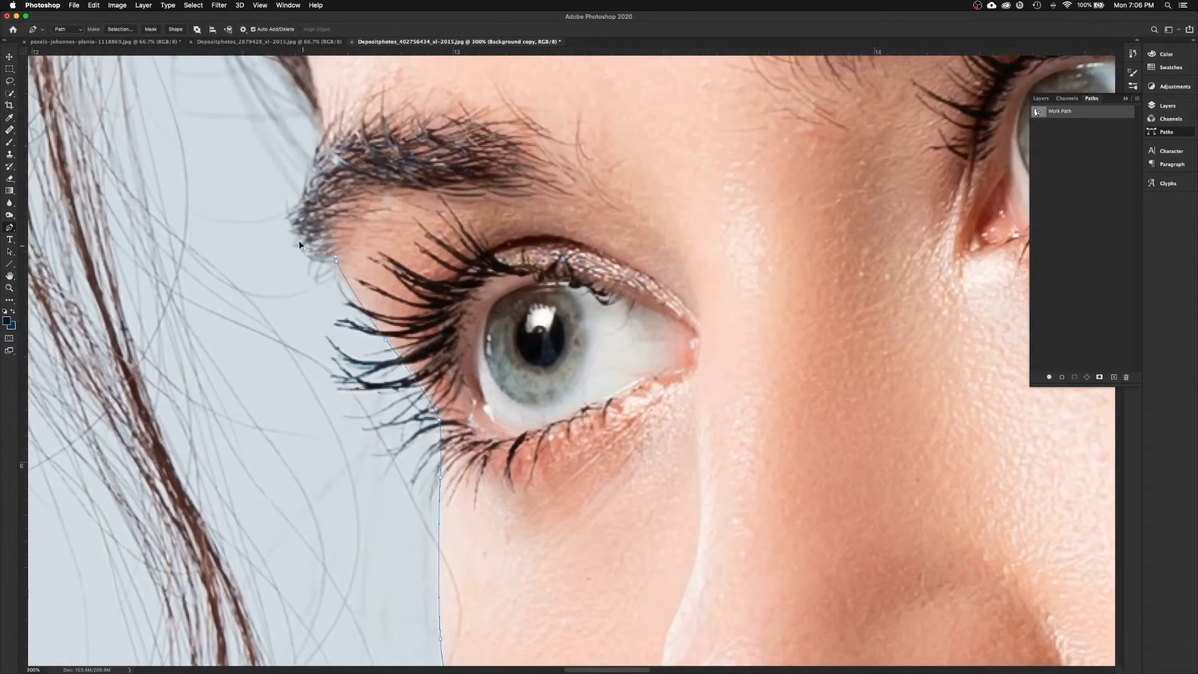
scroll(349, 300, "up", 6)
scroll(349, 299, "left", 3)
Step: Place anchors from the temple along the hairline and top hair edge
left_click(367, 366)
scroll(367, 366, "up", 3)
left_click(394, 390)
scroll(350, 349, "up", 6)
scroll(350, 349, "left", 3)
scroll(311, 350, "up", 3)
scroll(307, 391, "down", 4)
scroll(307, 375, "up", 5)
left_click(310, 375)
scroll(312, 350, "up", 3)
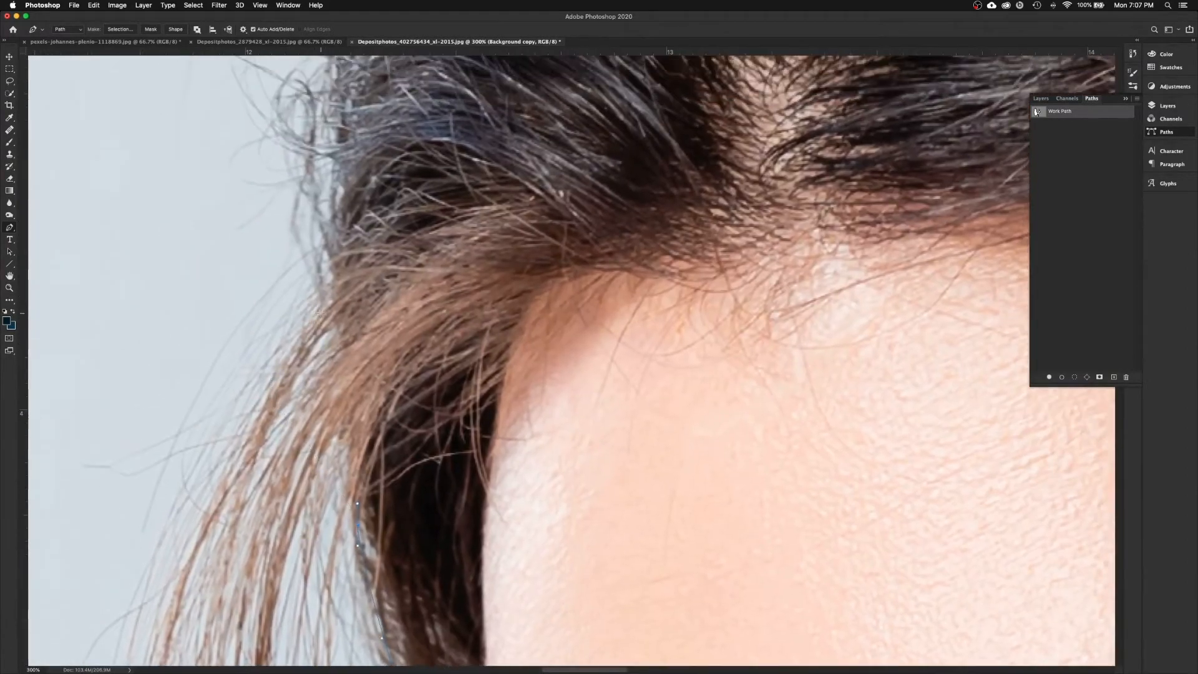
left_click(315, 331)
scroll(318, 305, "up", 4)
left_click(318, 306)
scroll(318, 306, "up", 4)
left_click(364, 369)
scroll(365, 369, "up", 3)
scroll(364, 370, "right", 2)
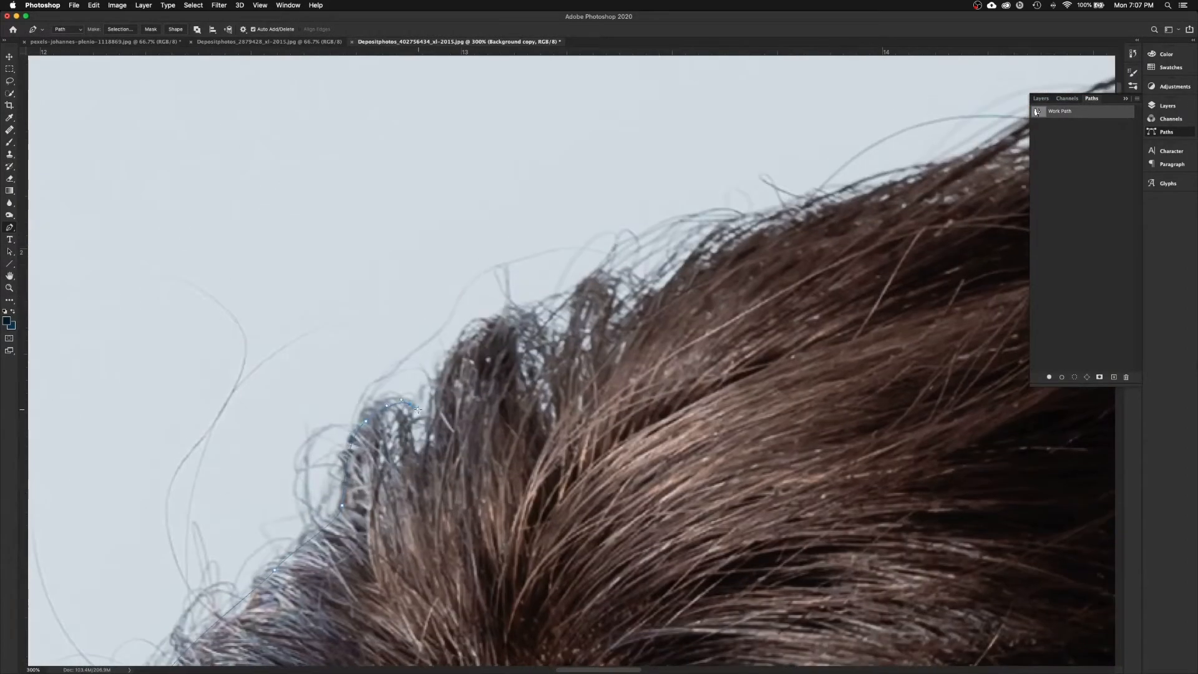
scroll(498, 394, "right", 10)
scroll(624, 375, "up", 3)
Step: Continue the outline across the hair crown and along the hair edge
left_click(773, 311)
scroll(851, 353, "down", 10)
scroll(549, 334, "right", 15)
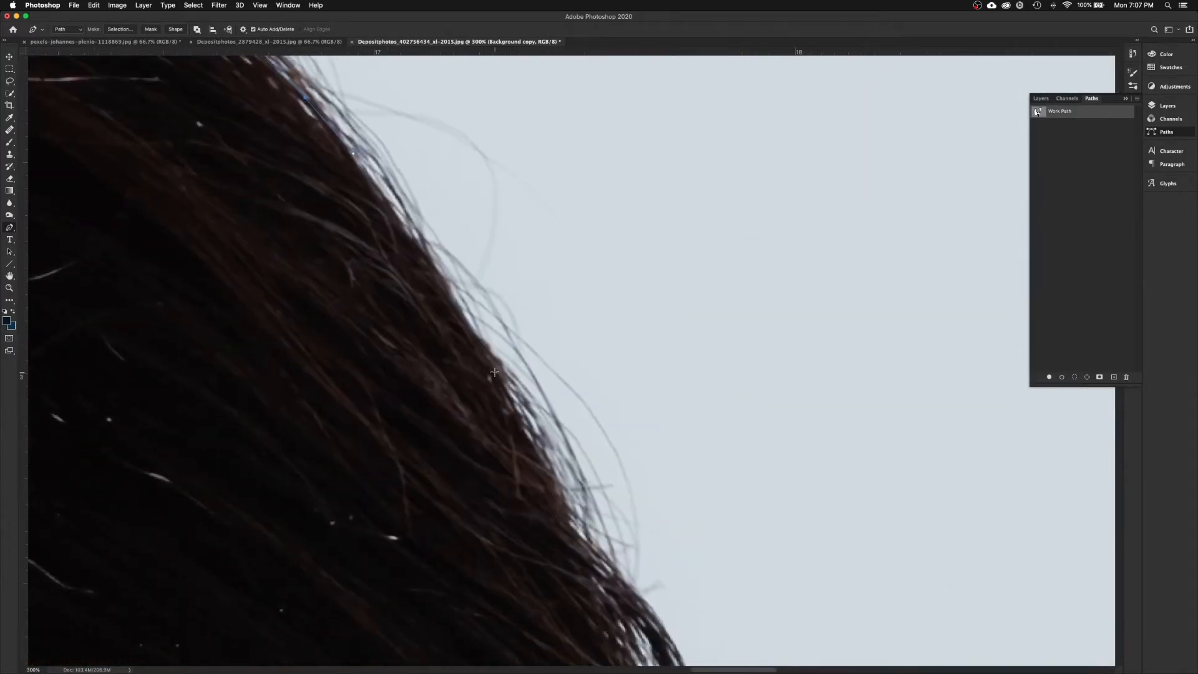
left_click(435, 344)
scroll(454, 356, "down", 10)
left_click(453, 356)
left_click(453, 355)
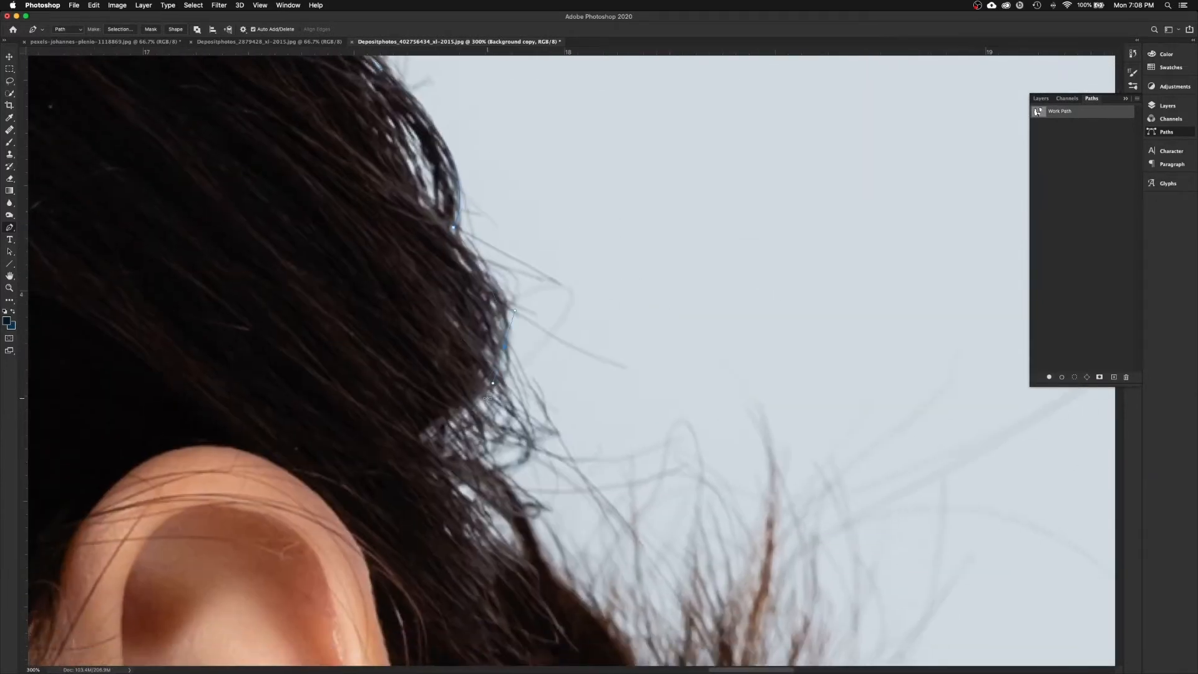
left_click(448, 349)
left_click(450, 353)
left_click(452, 357)
scroll(453, 356, "right", 3)
scroll(453, 356, "down", 3)
Step: Outline the hair near the ear, including one curved anchor
left_click(402, 355)
left_click(479, 424)
left_click(512, 502)
scroll(512, 503, "down", 6)
left_click(538, 252)
left_click(610, 214)
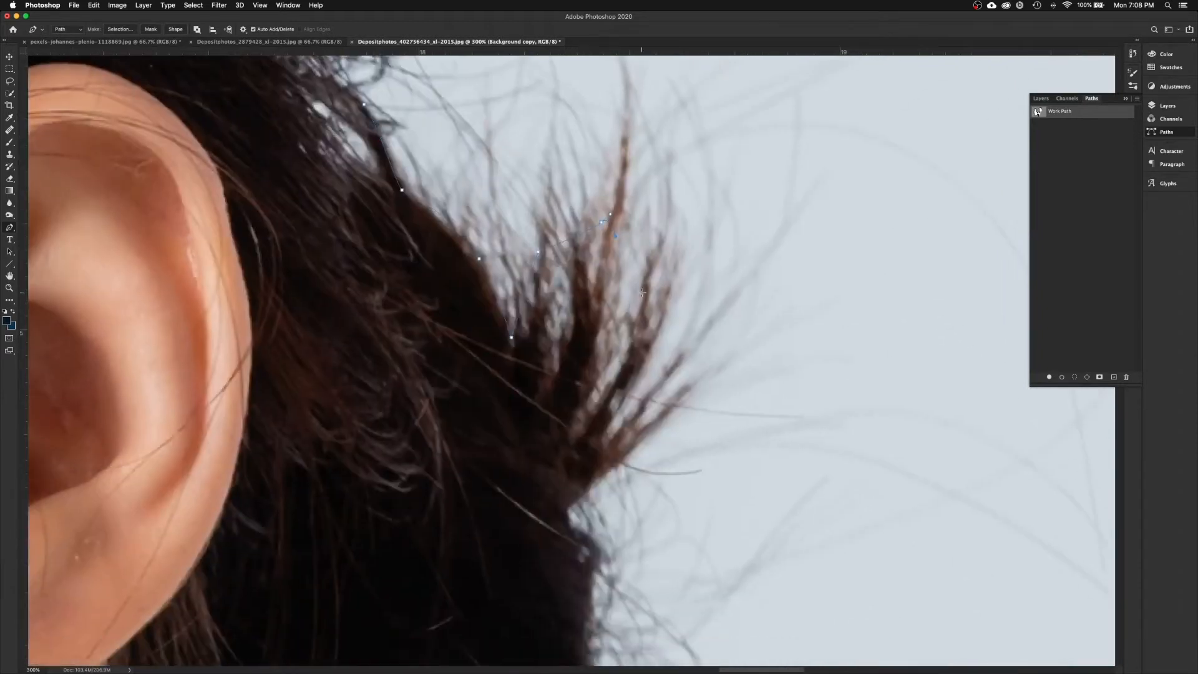
left_click_drag(603, 436, 561, 462)
left_click(603, 435, "alt")
Step: Trace down the hair and along its lower edge to where it meets the shoulder
scroll(524, 292, "down", 5)
scroll(525, 292, "right", 1)
left_click(525, 291)
scroll(543, 321, "down", 5)
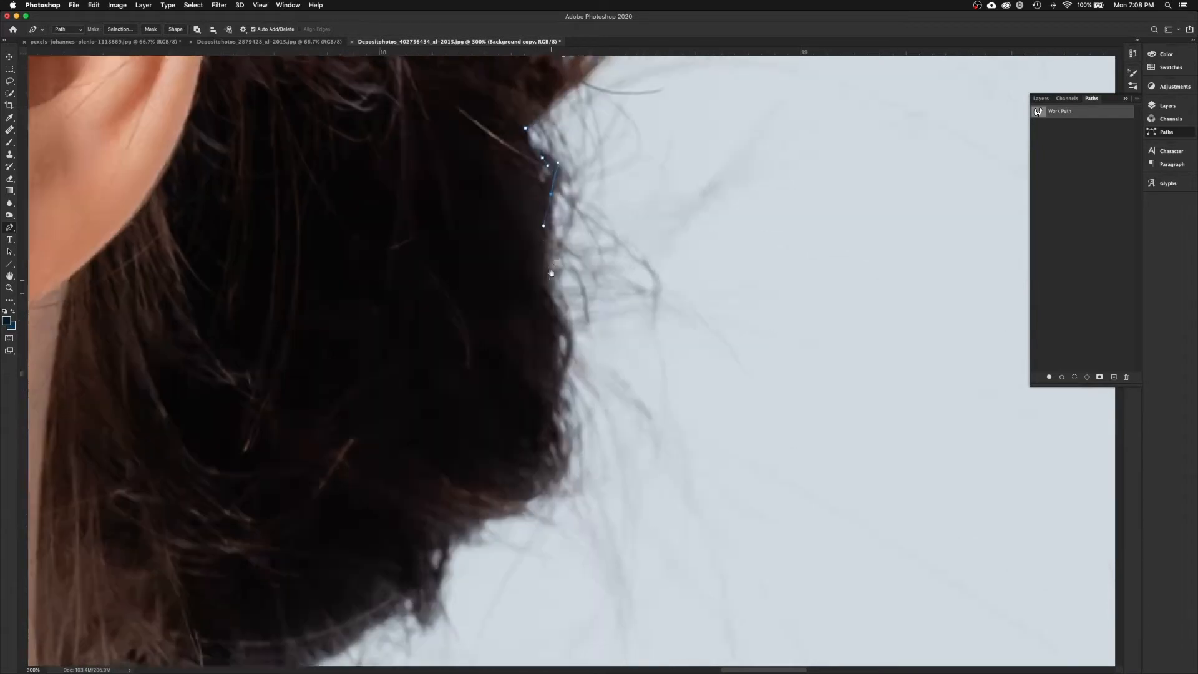
left_click(559, 235)
left_click(552, 324)
left_click(554, 396)
left_click(451, 460)
left_click(433, 504)
scroll(468, 485, "left", 5)
left_click_drag(627, 449, 674, 390)
left_click(632, 417)
left_click(528, 477)
left_click(483, 470)
left_click(438, 489)
left_click(328, 522)
left_click(304, 537)
Step: Curve the path down the shoulder, past the strap and over the shoulder top
scroll(321, 412, "down", 6)
scroll(351, 486, "down", 5)
left_click(331, 416)
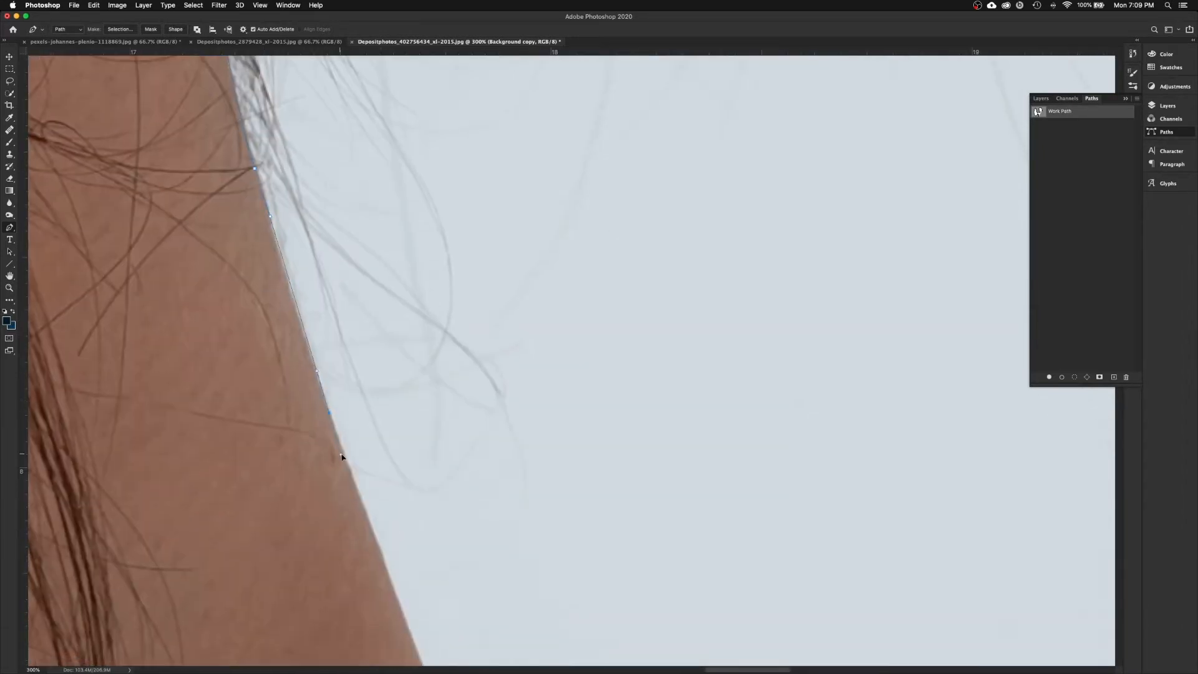
scroll(340, 455, "down", 5)
left_click(387, 444)
scroll(387, 444, "down", 2)
scroll(533, 542, "right", 10)
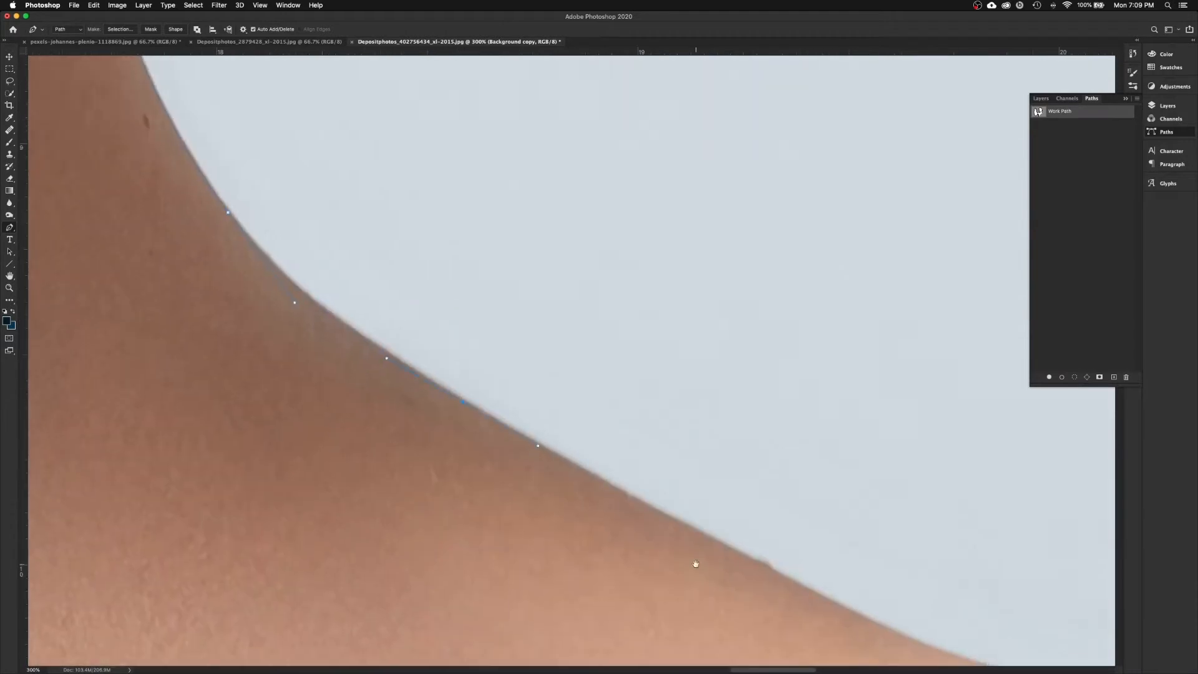
left_click_drag(385, 467, 468, 476)
left_click_drag(660, 503, 710, 502)
left_click(755, 508)
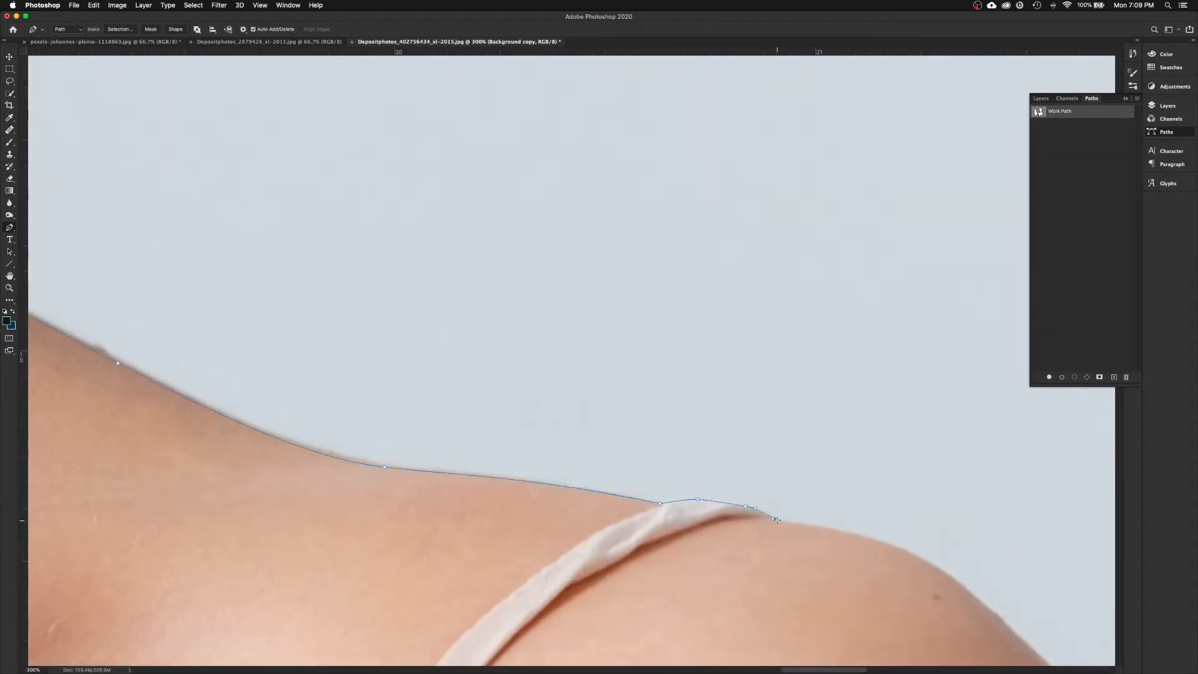
left_click_drag(778, 520, 779, 521)
Step: Extend the path down the right arm to the photo's bottom edge, then zoom out
scroll(773, 523, "down", 7)
scroll(773, 523, "right", 10)
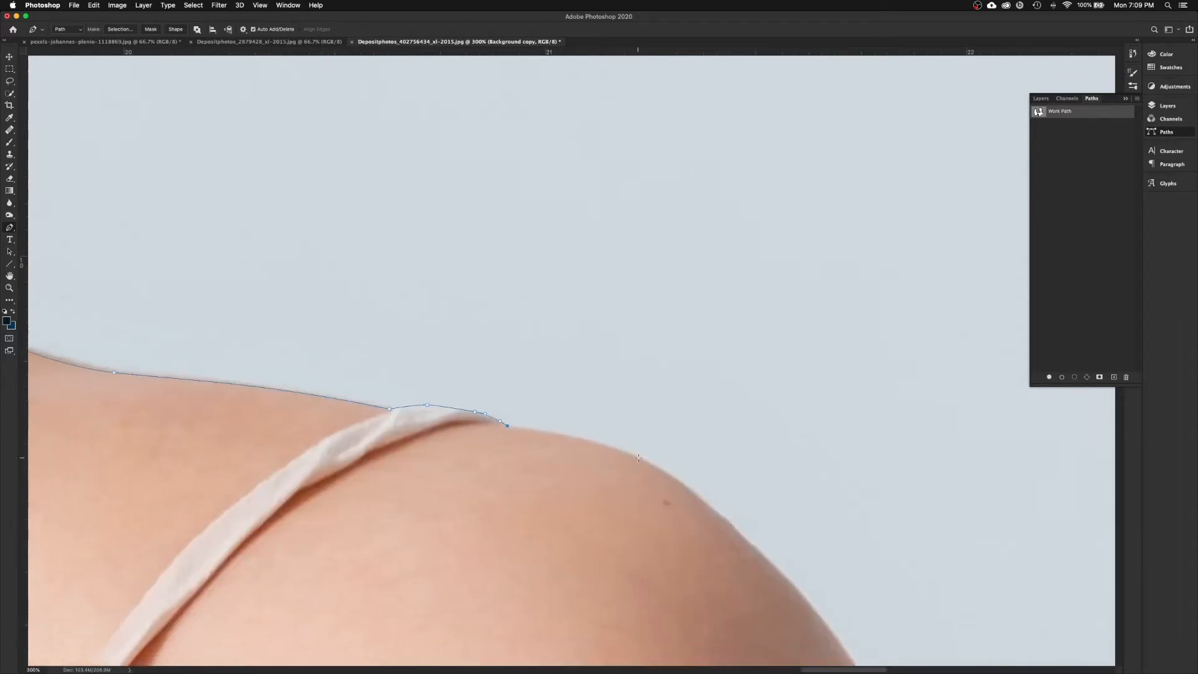
left_click_drag(541, 415, 556, 480)
scroll(556, 480, "down", 6)
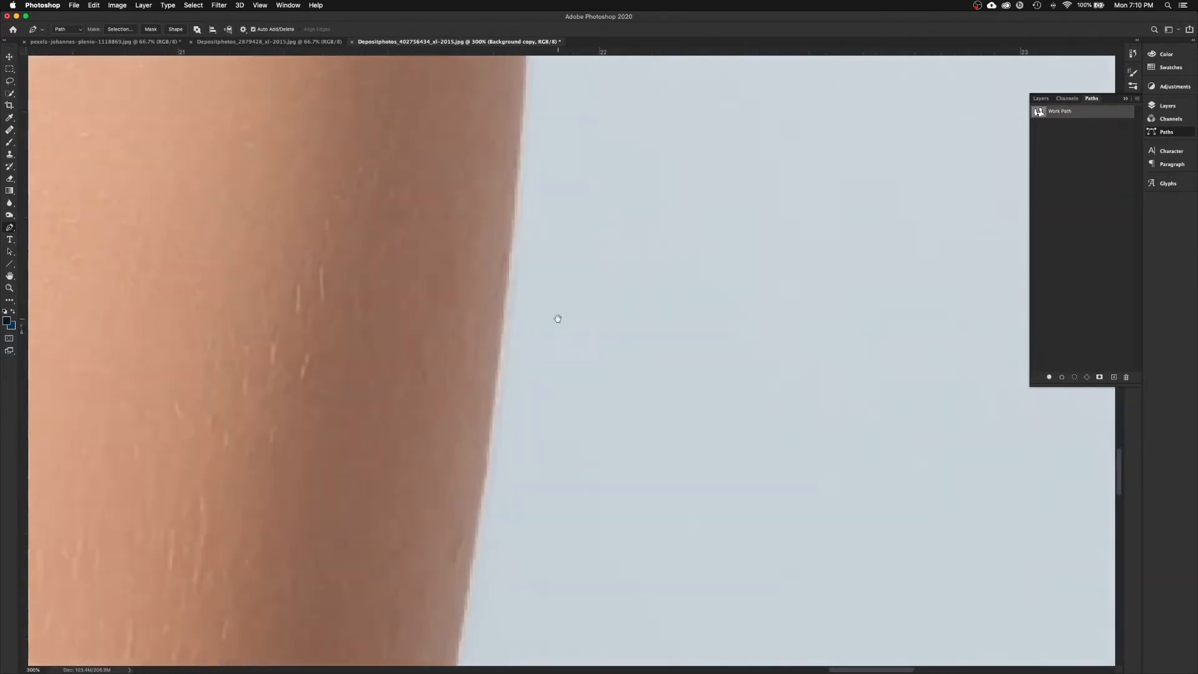
left_click_drag(506, 432, 493, 518)
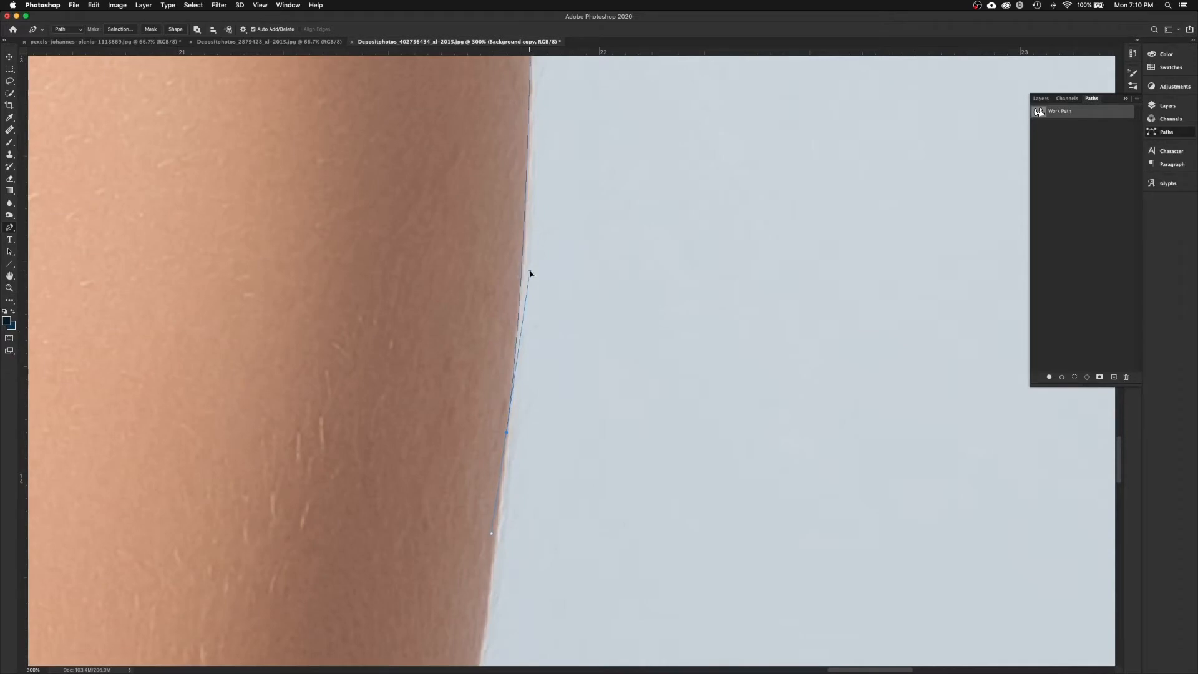
scroll(492, 548, "down", 8)
scroll(493, 548, "left", 1)
left_click_drag(470, 477, 452, 597)
key("super+minus")
key("super+minus")
key("super+minus")
key("super+minus")
key("super+minus")
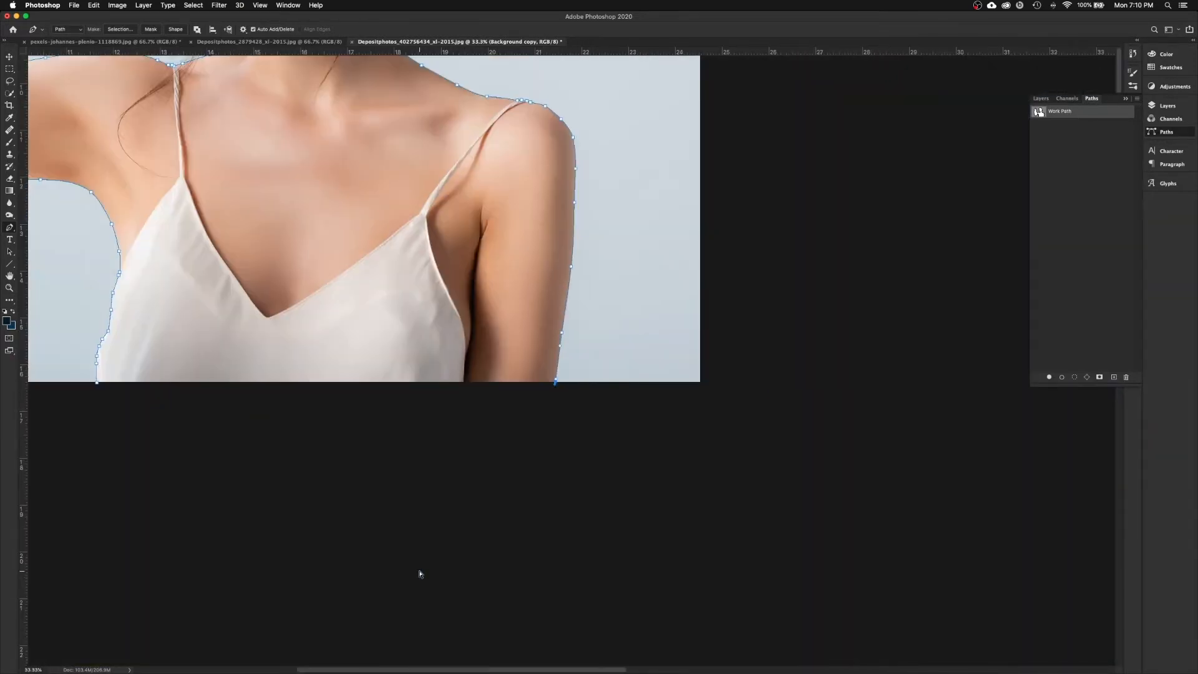
Step: Run the Pen outline with two points below the image's bottom edge and close it at the start anchor
left_click_drag(440, 403, 484, 465)
left_click_drag(327, 462, 554, 510)
left_click_drag(202, 185, 255, 418)
scroll(549, 580, "down", 8)
scroll(549, 580, "right", 2)
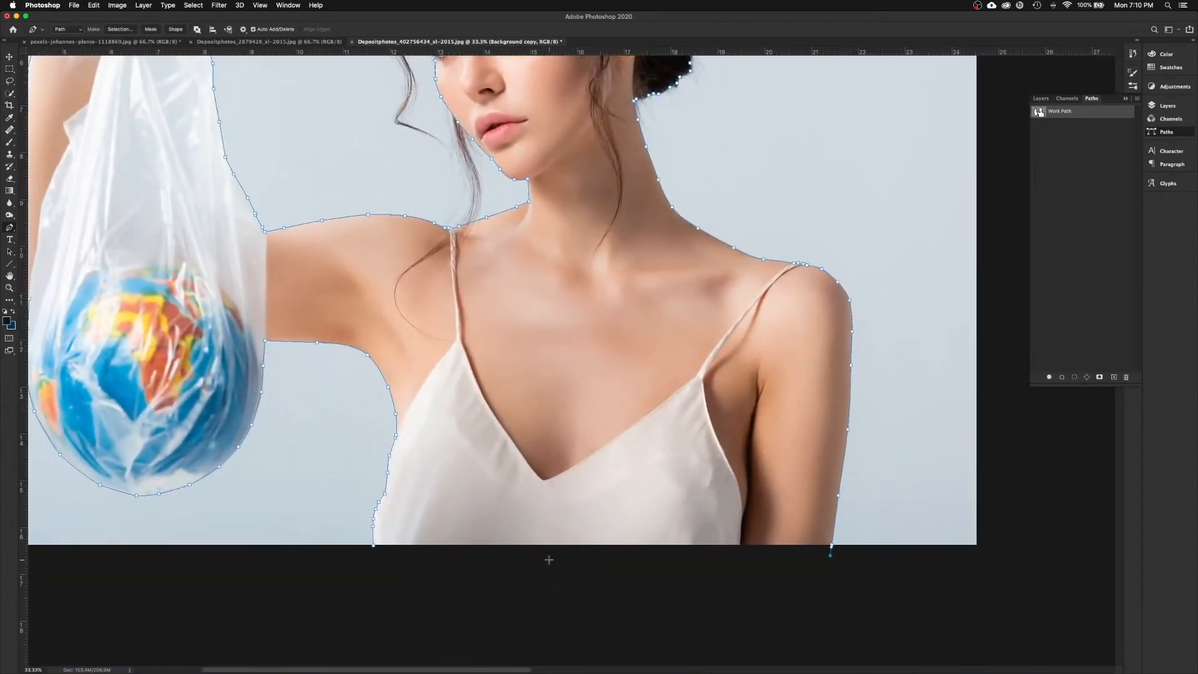
left_click(535, 567)
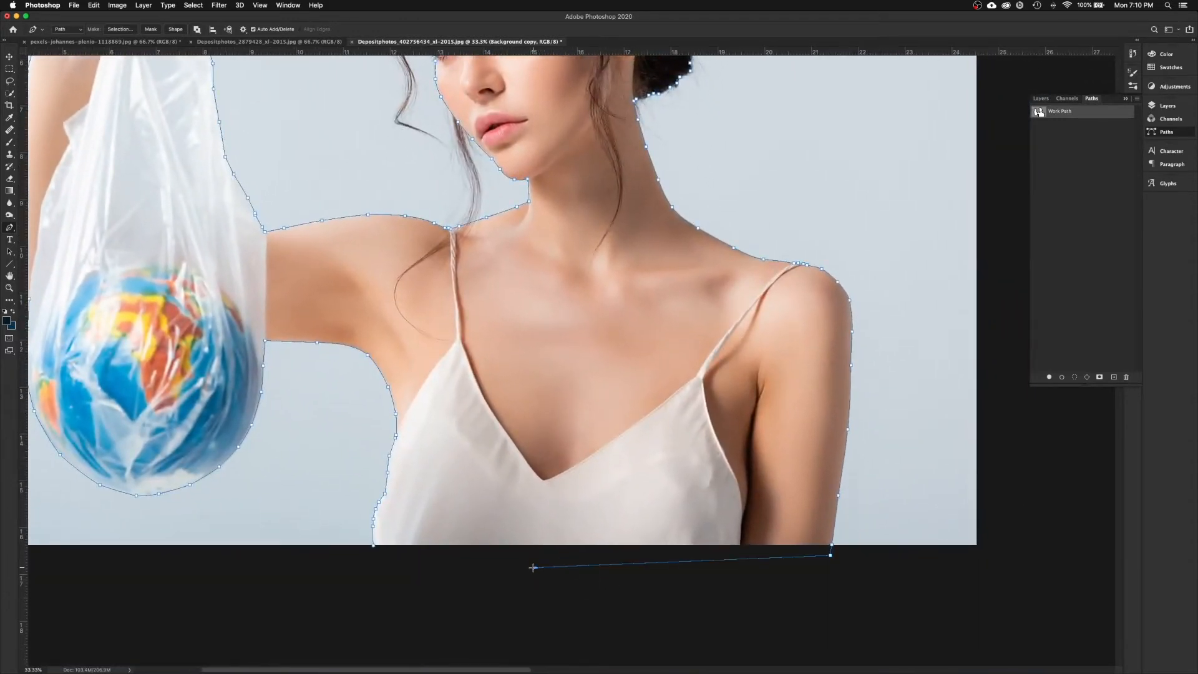
left_click(376, 561)
left_click(374, 546)
scroll(192, 242, "up", 10)
scroll(191, 242, "left", 5)
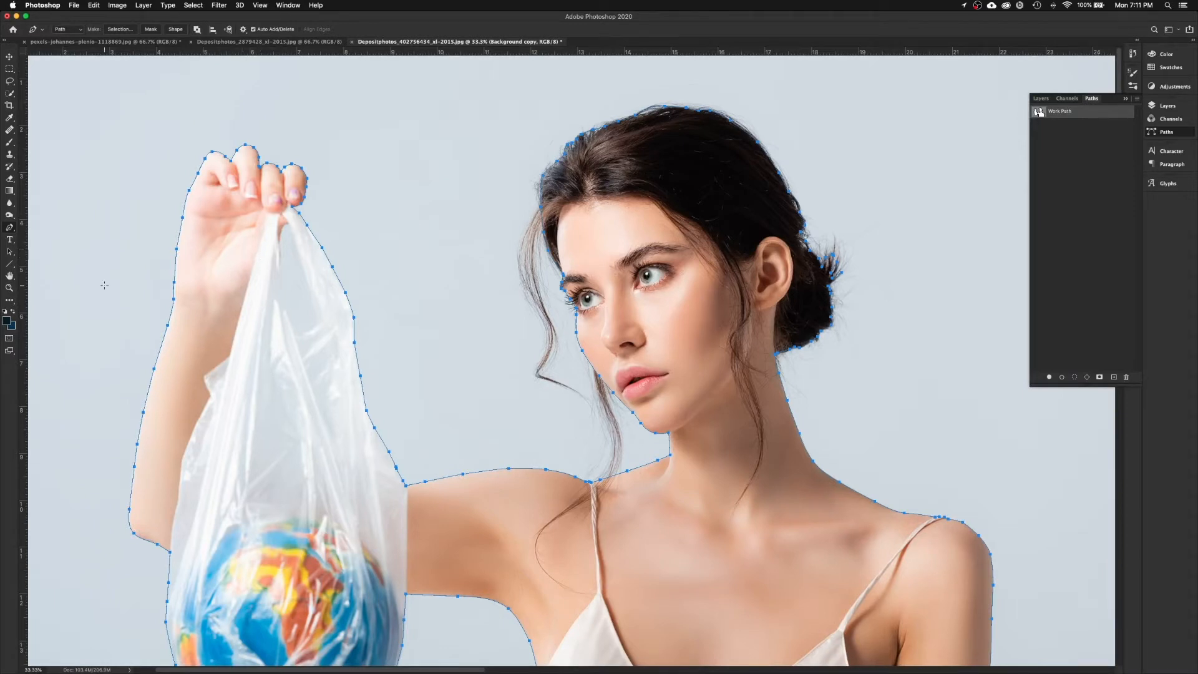
left_click(11, 289)
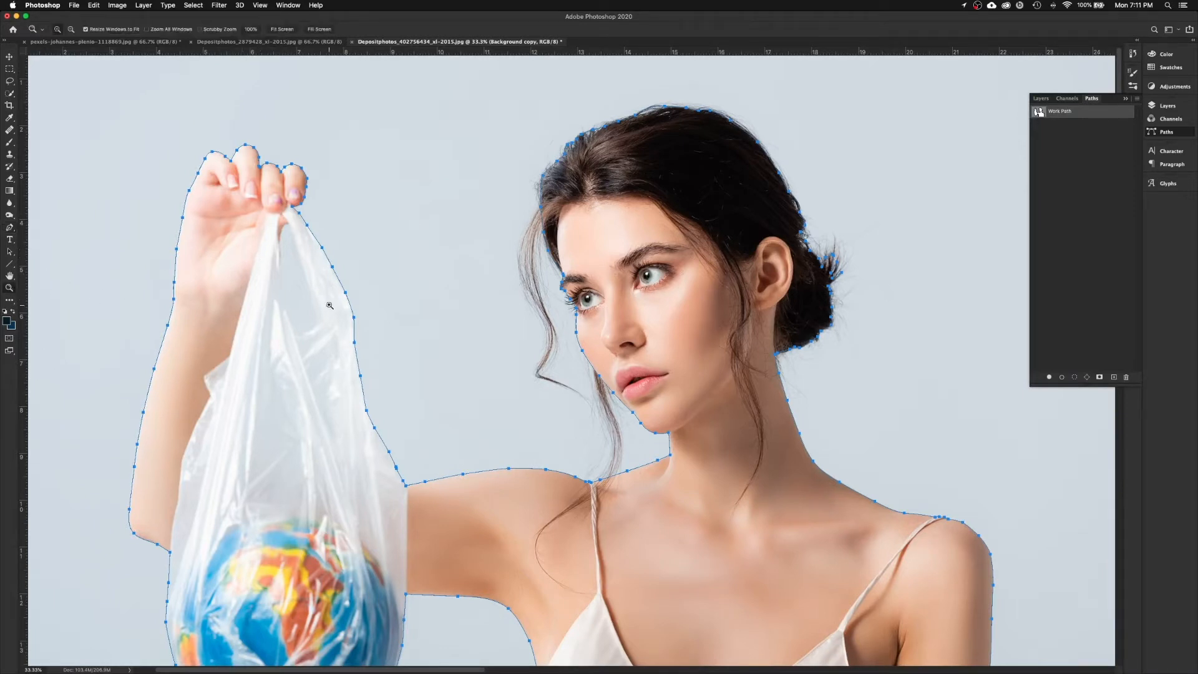
Step: Zoom in on the hand and start a curved Pen subpath down the bag handle's inner edge
left_click_drag(252, 199, 351, 359)
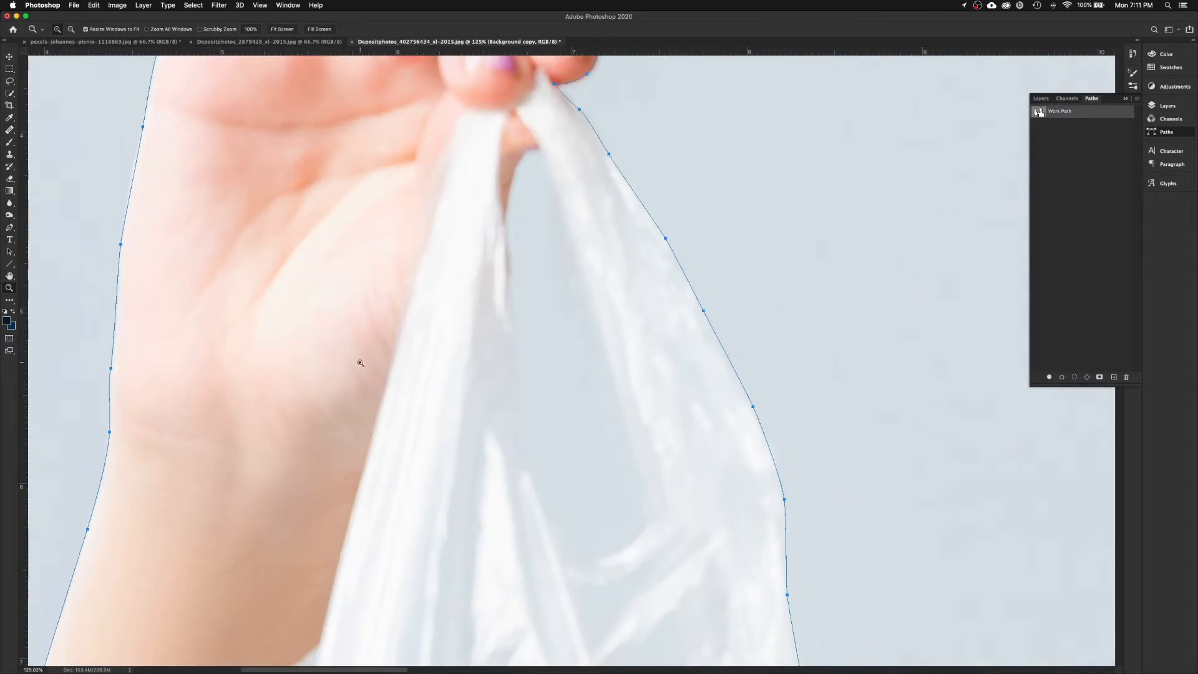
left_click_drag(591, 301, 526, 294)
key("p")
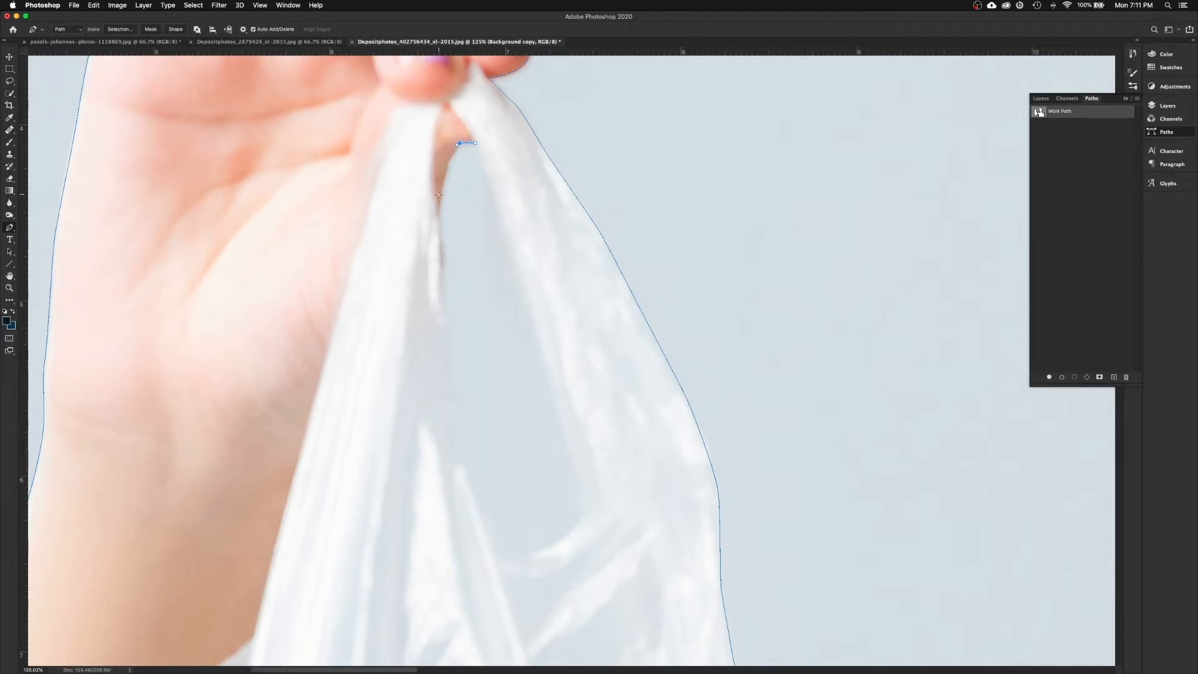
left_click_drag(440, 211, 436, 248)
left_click_drag(444, 257, 443, 268)
left_click_drag(437, 254, 438, 236)
left_click_drag(451, 378, 454, 400)
Step: Trace around the bottom of the handle gap and back up, redoing a misplaced anchor, and close the loop
left_click_drag(469, 472, 475, 491)
left_click_drag(504, 549, 516, 559)
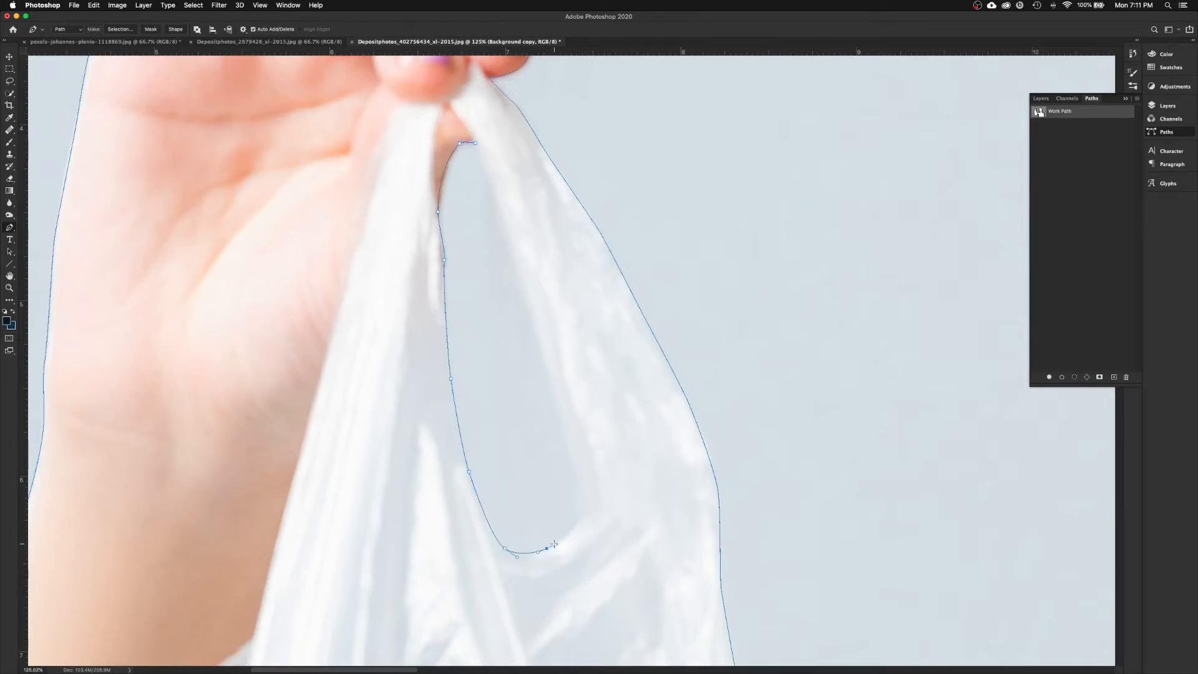
left_click_drag(583, 519, 584, 513)
key("super+z")
key("super+z")
left_click_drag(579, 516, 582, 513)
left_click_drag(555, 420, 569, 465)
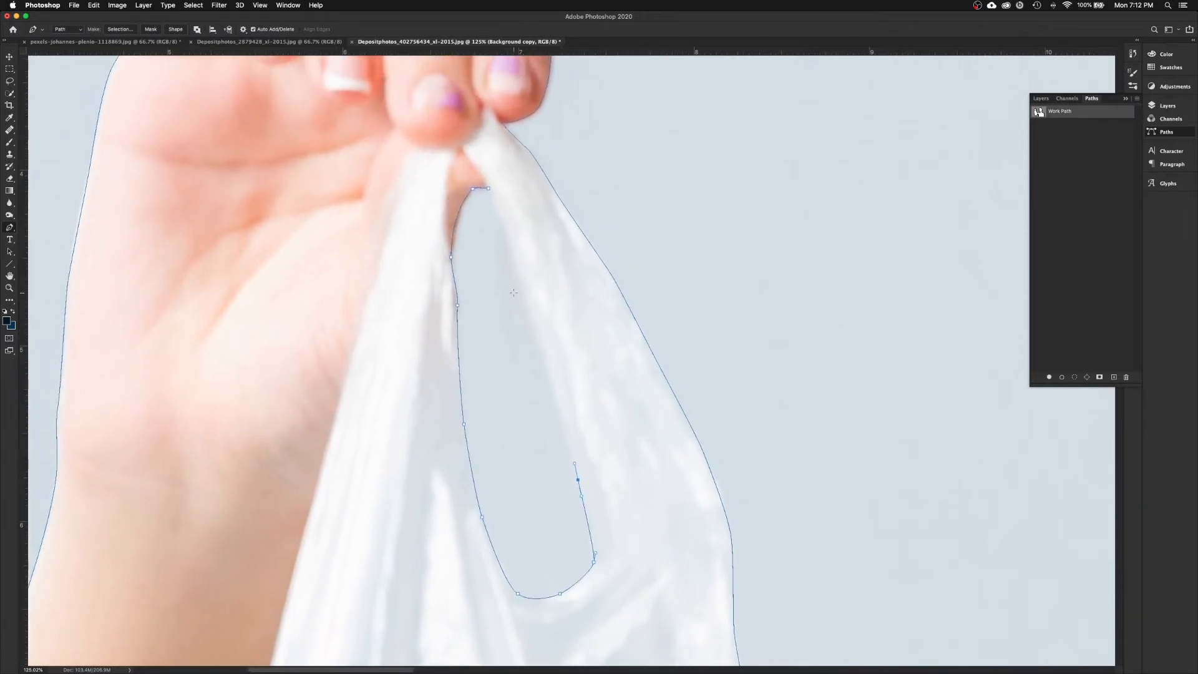
left_click(509, 243)
key("super+minus")
key("super+minus")
key("super+minus")
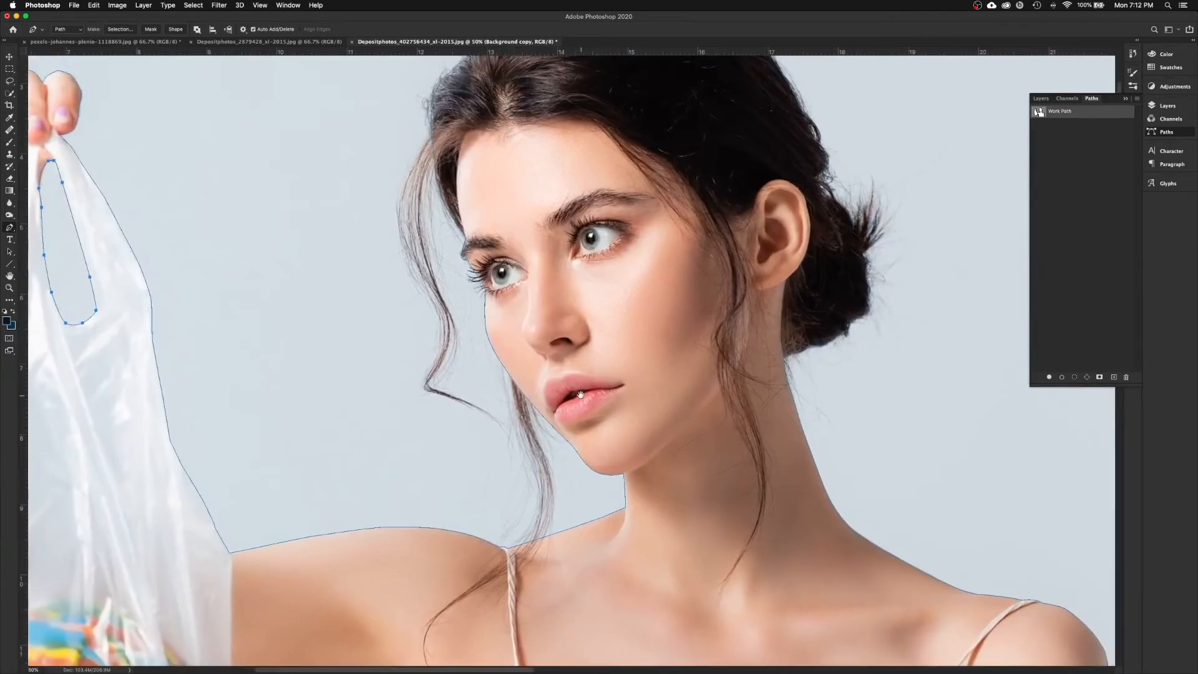
Step: Check the outline, then save the Work Path in the Paths panel as 'Path 1'
left_click_drag(653, 398, 657, 339)
left_click_drag(591, 433, 597, 382)
left_click_drag(596, 317, 557, 444)
left_click_drag(583, 291, 583, 390)
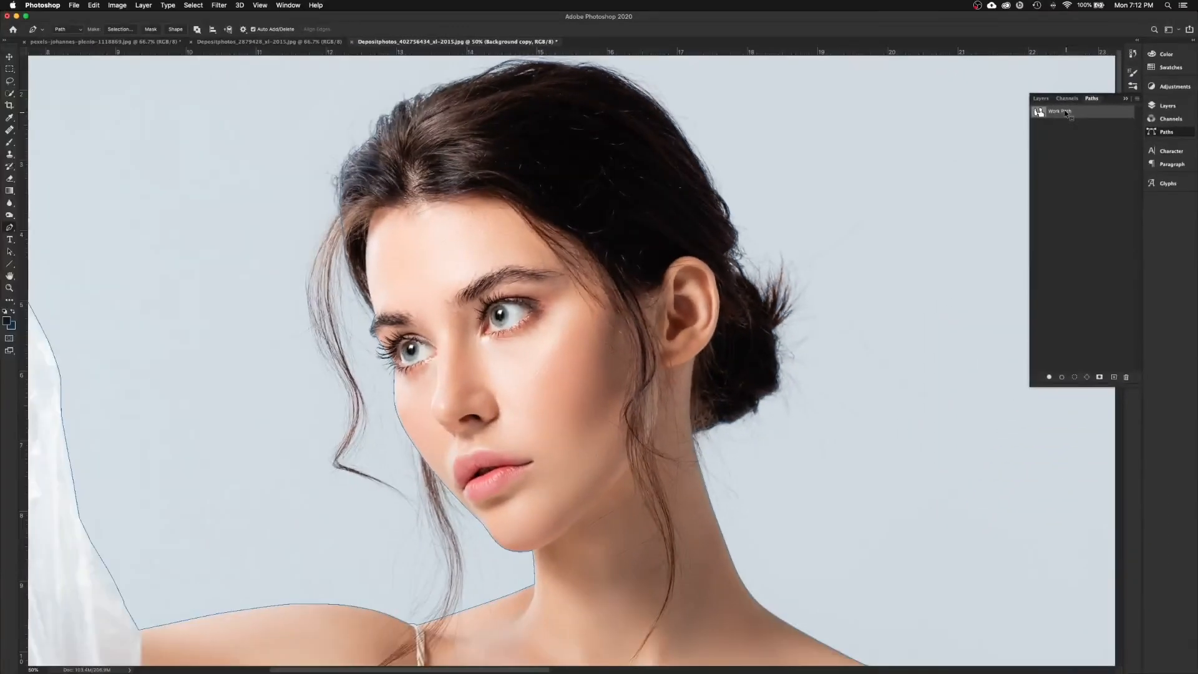
double_click(1065, 113)
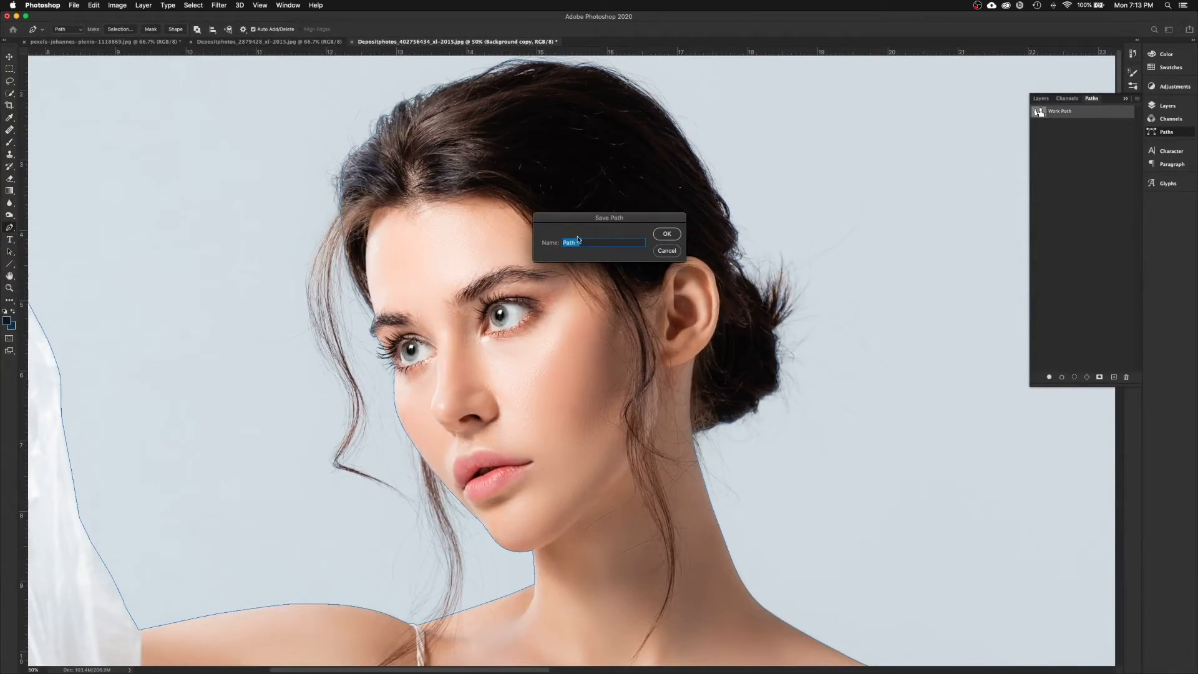
left_click(666, 235)
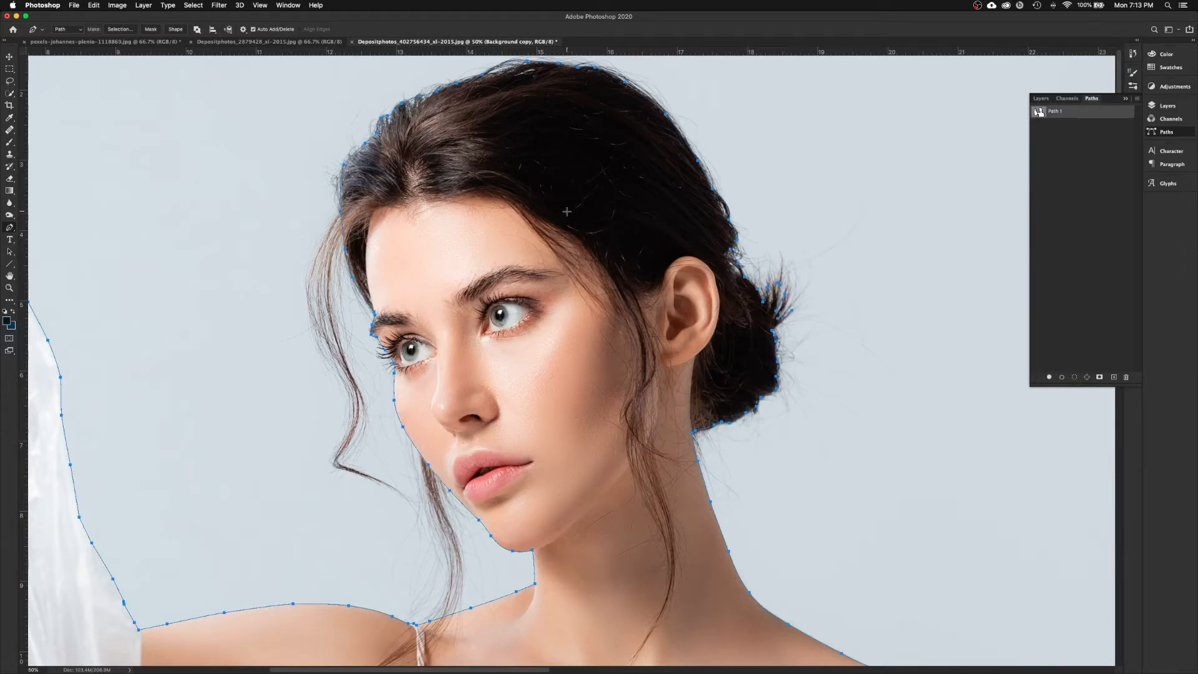
key("super+minus")
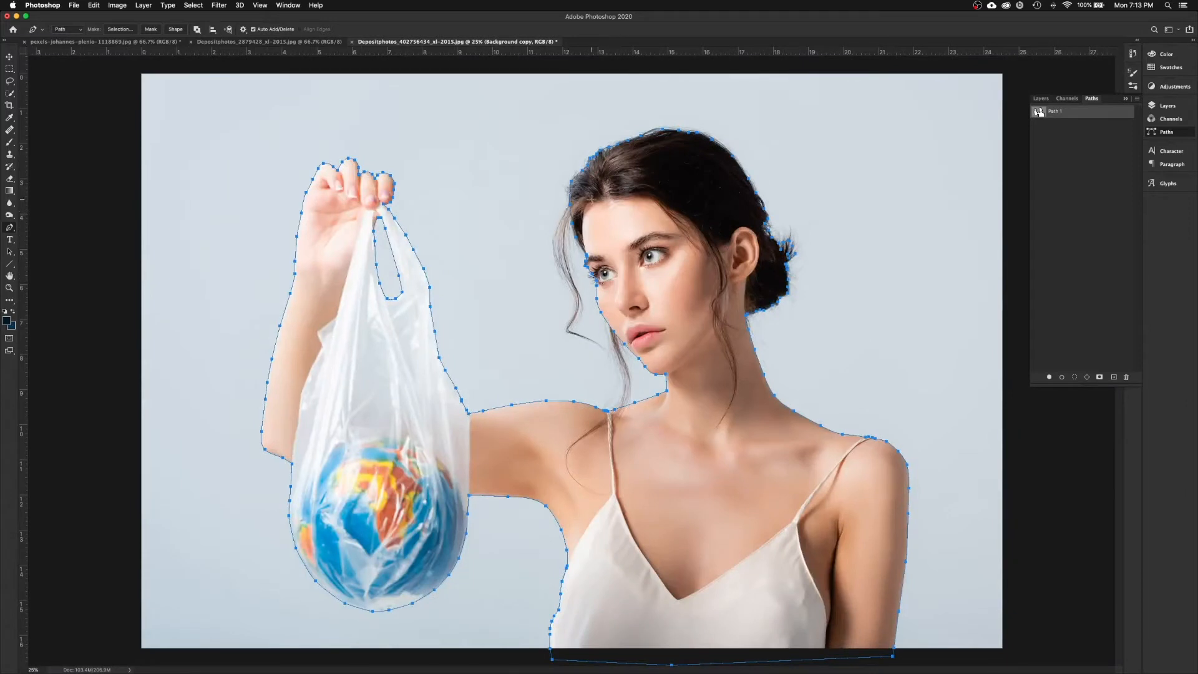
Step: With the Move tool active, load the Path 1 thumbnail as a selection
key("v")
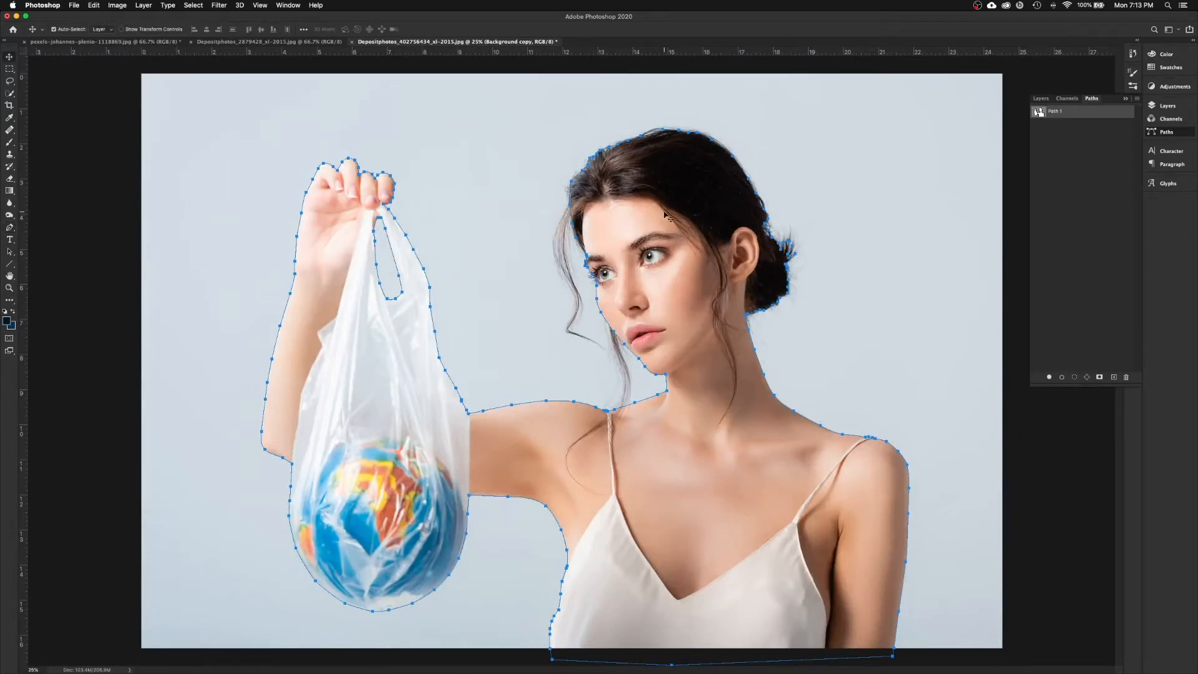
left_click(1060, 450)
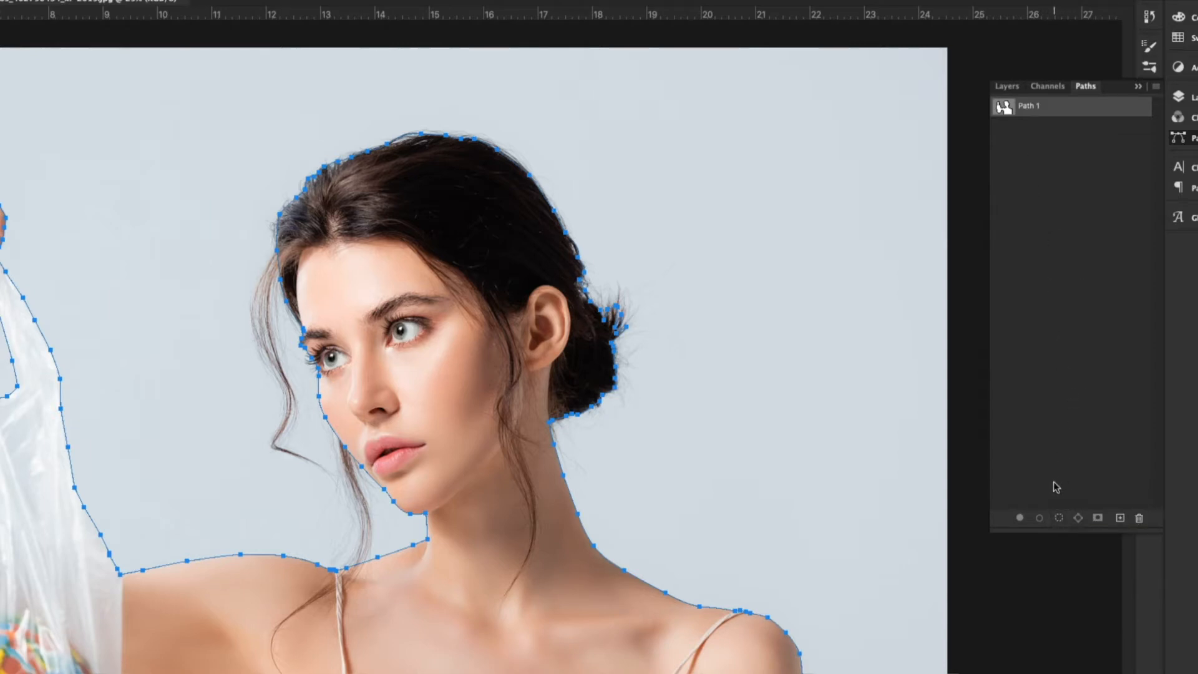
left_click(1059, 518)
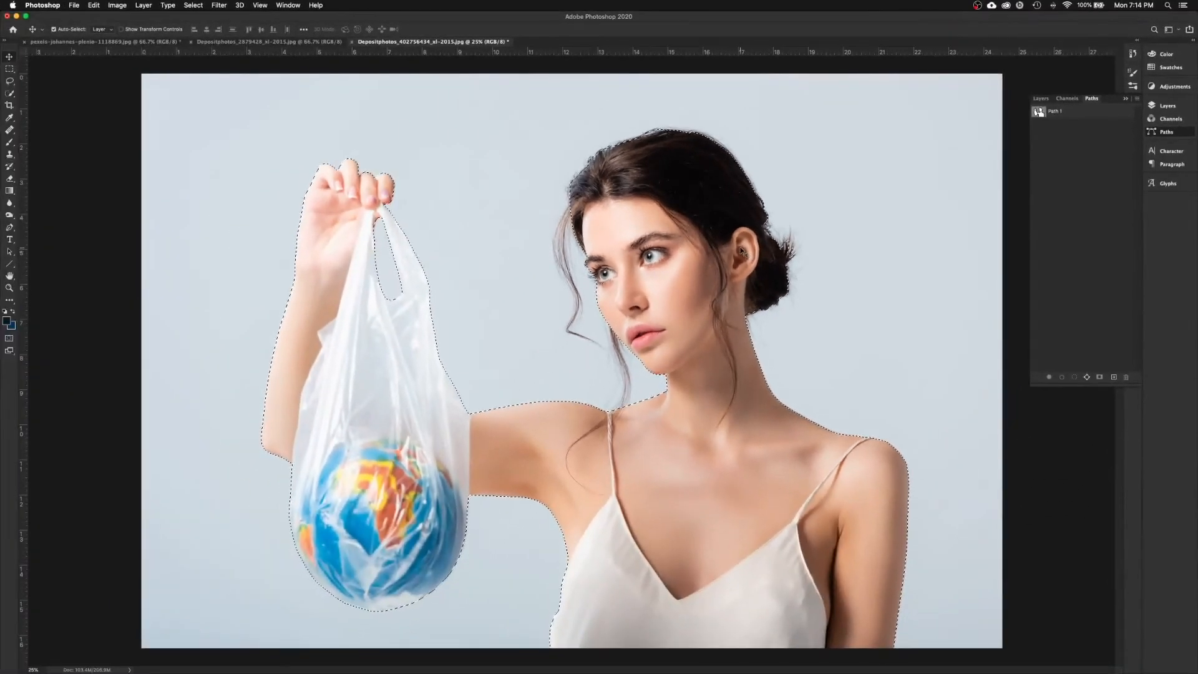
Step: Add a layer mask from the selection to the Background copy layer
left_click(1042, 99)
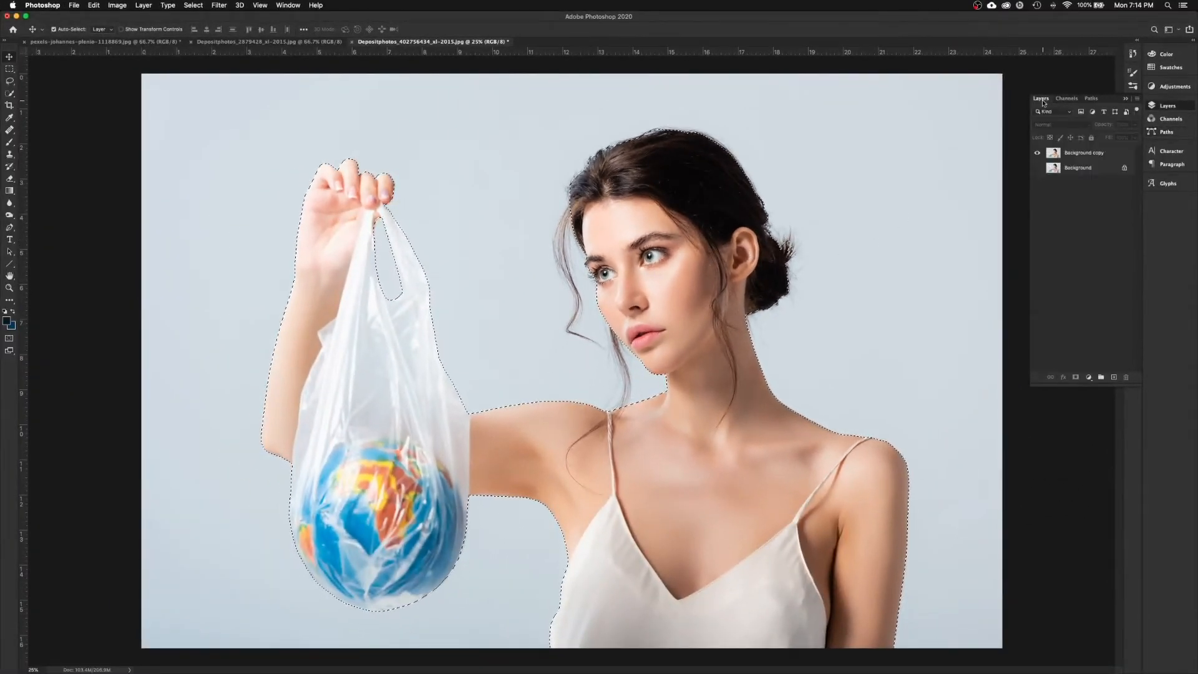
left_click(1076, 155)
left_click_drag(1101, 155, 1095, 373)
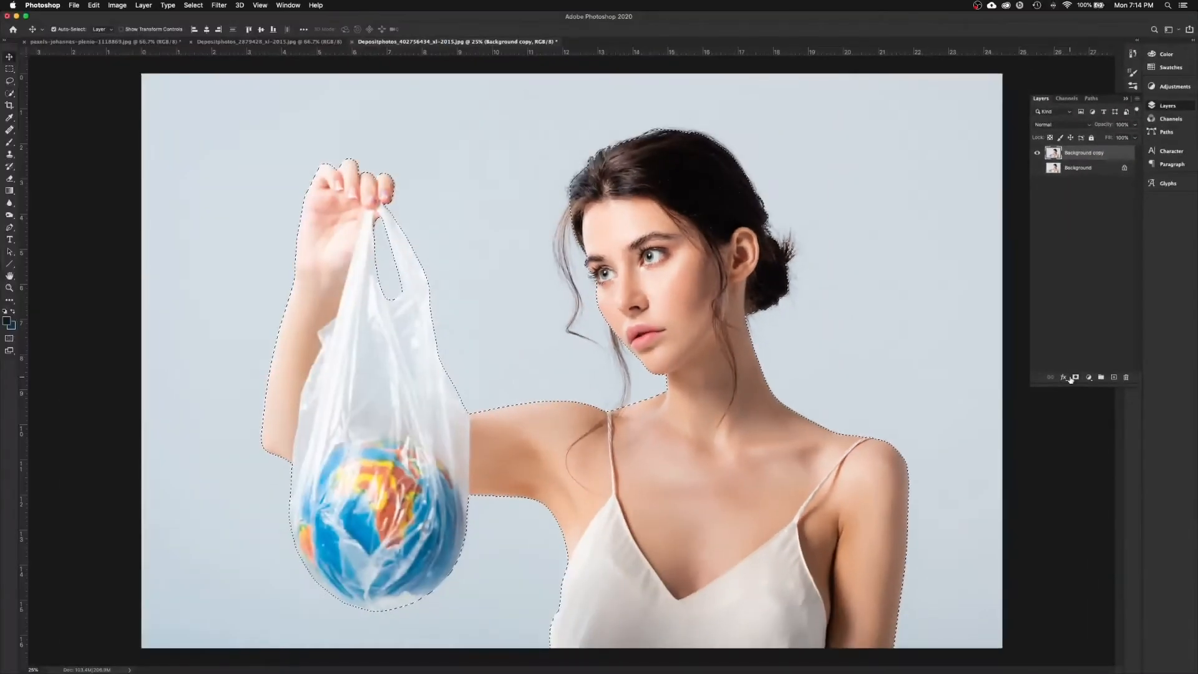
left_click(1076, 377)
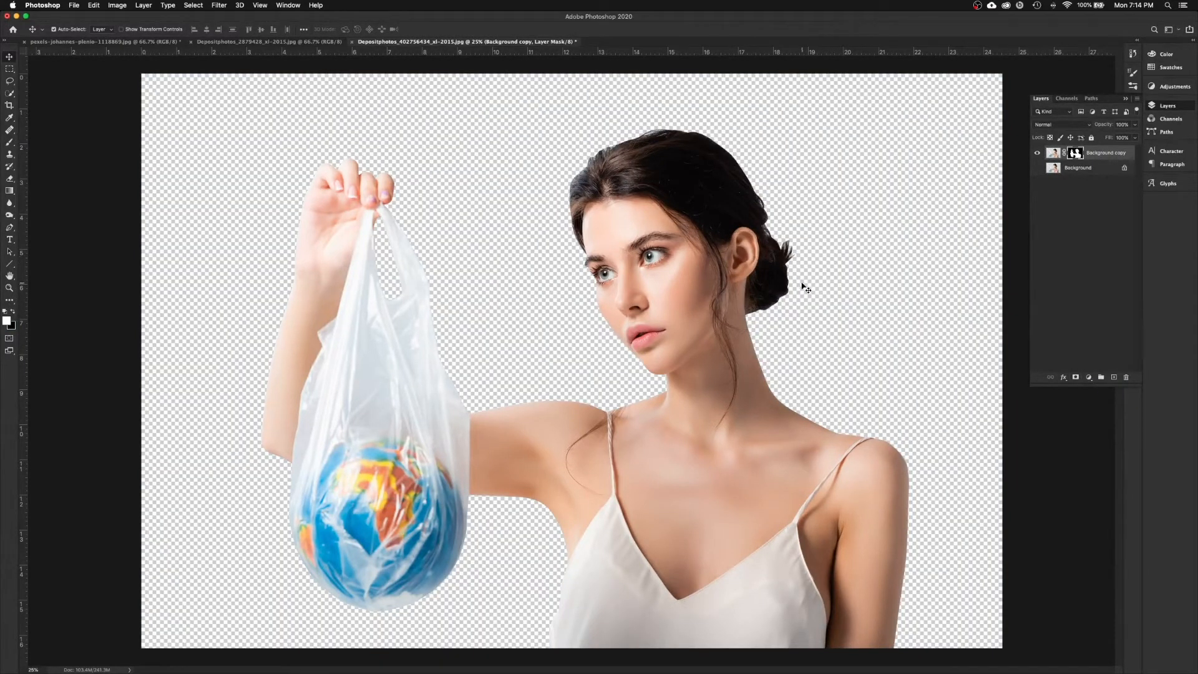
key("super+equal")
key("super+equal")
key("super+equal")
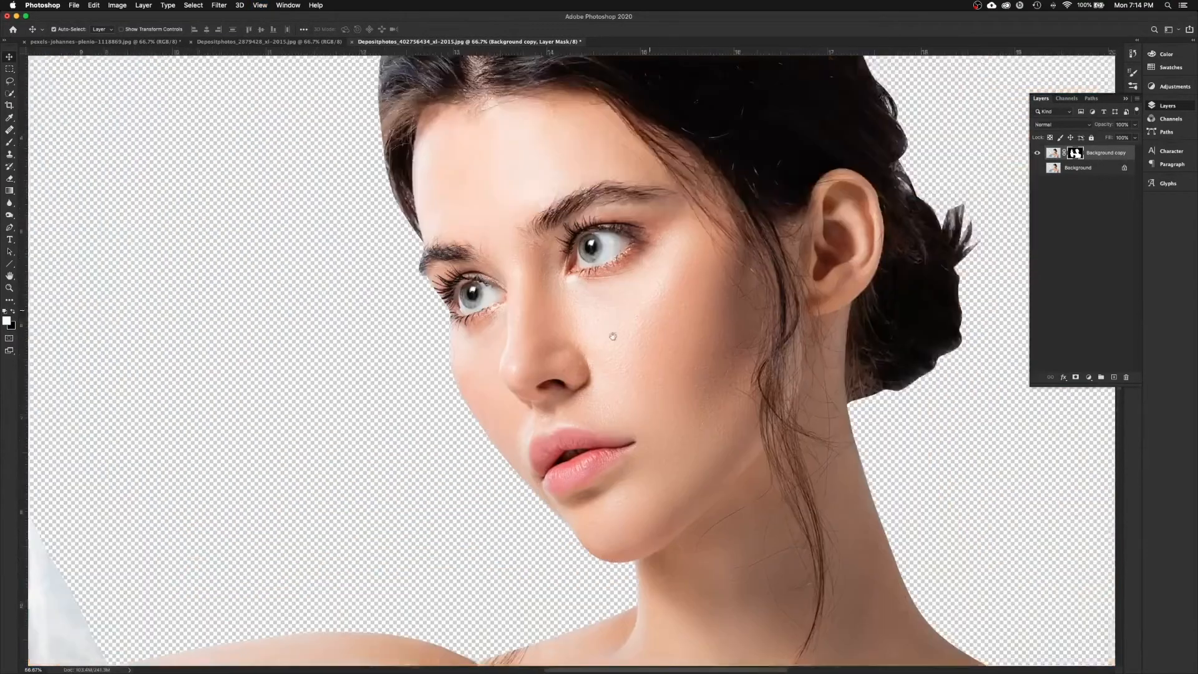
left_click_drag(613, 336, 472, 433)
left_click_drag(545, 278, 568, 405)
left_click_drag(562, 320, 578, 368)
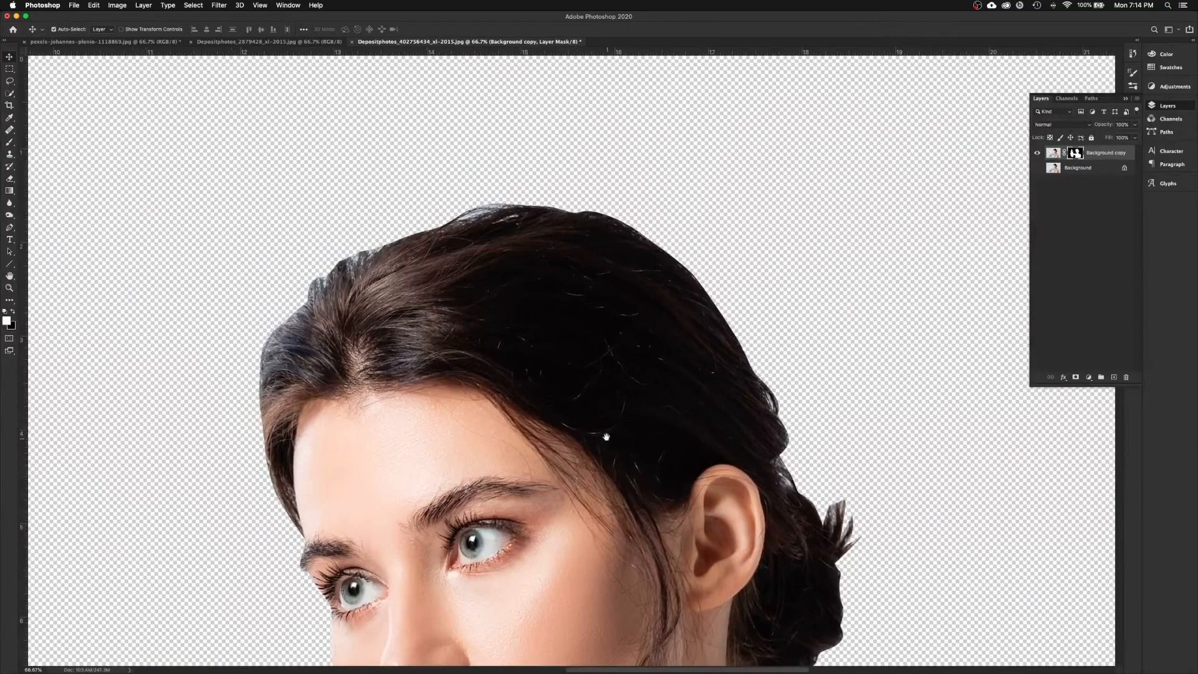
left_click_drag(608, 441, 518, 288)
scroll(594, 317, "down", 15)
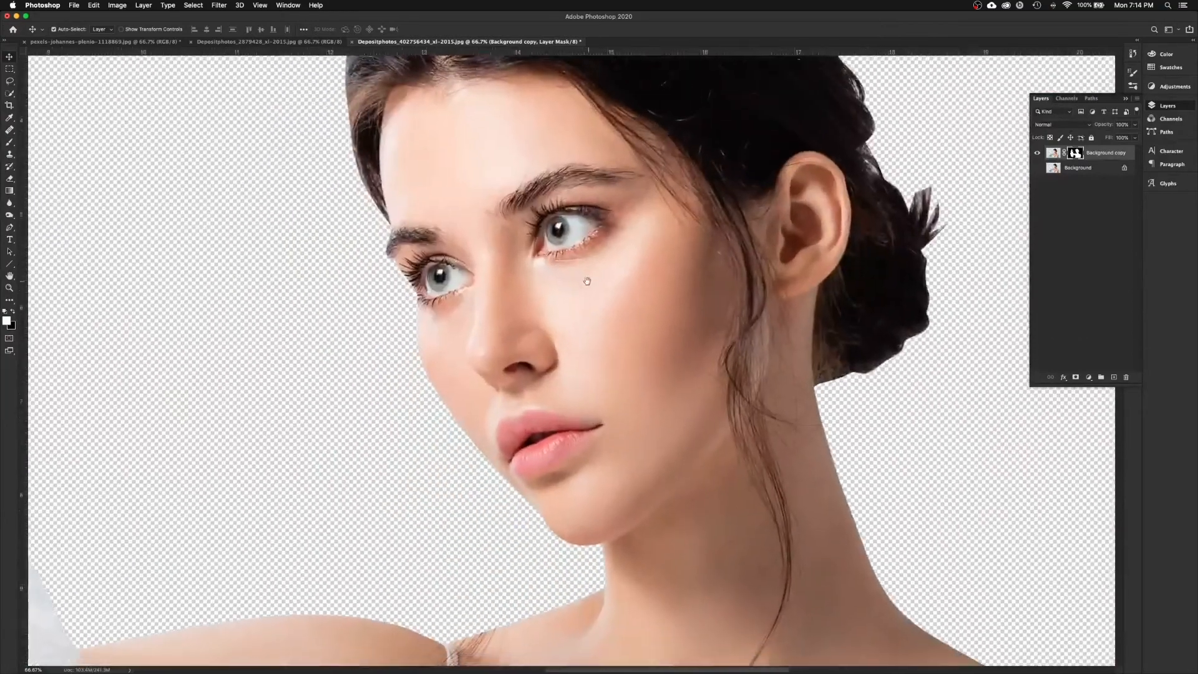
scroll(601, 383, "down", 2)
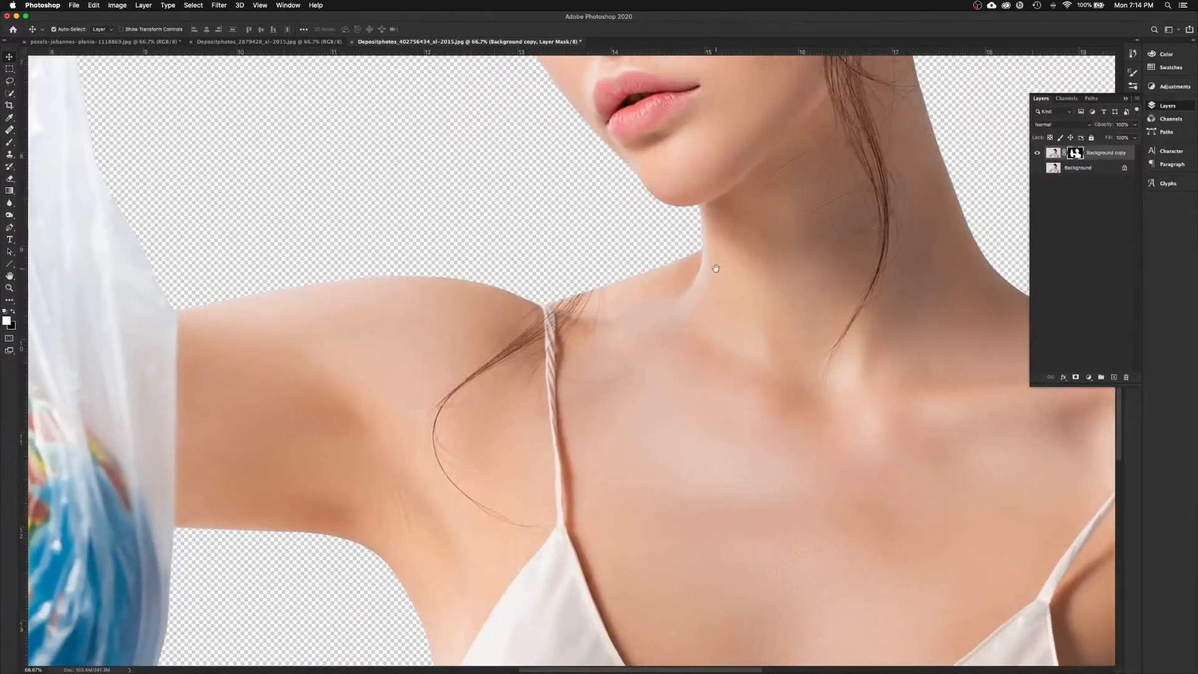
scroll(593, 399, "up", 8)
scroll(593, 399, "right", 5)
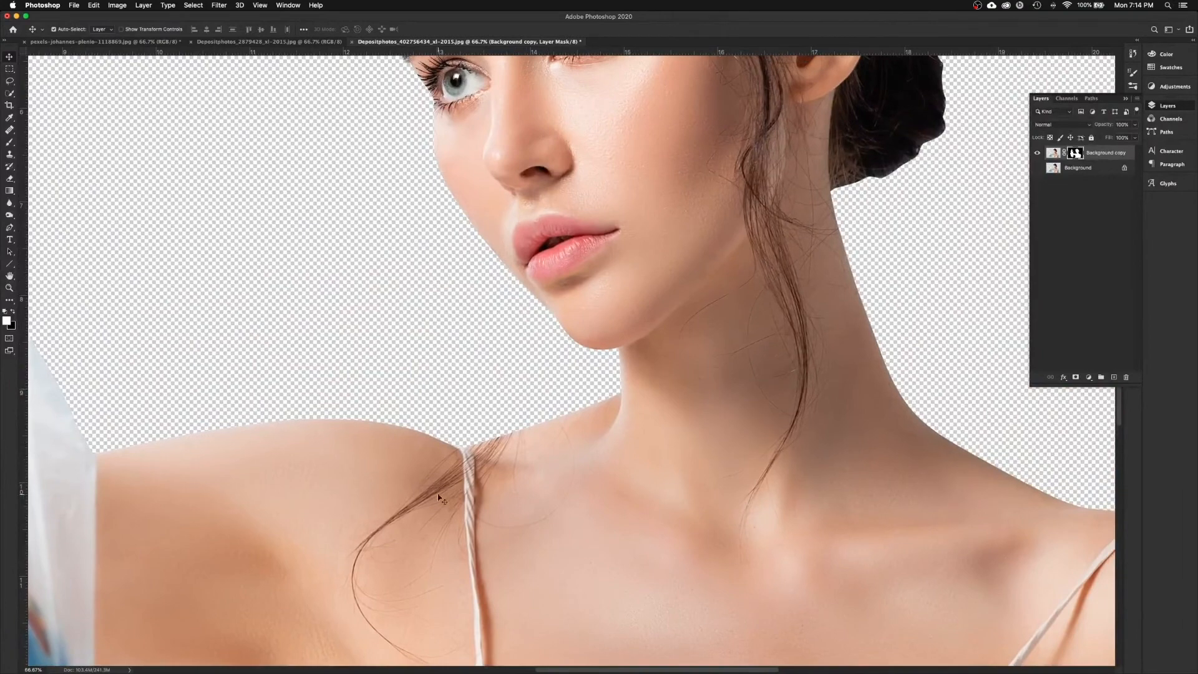
left_click_drag(462, 271, 646, 313)
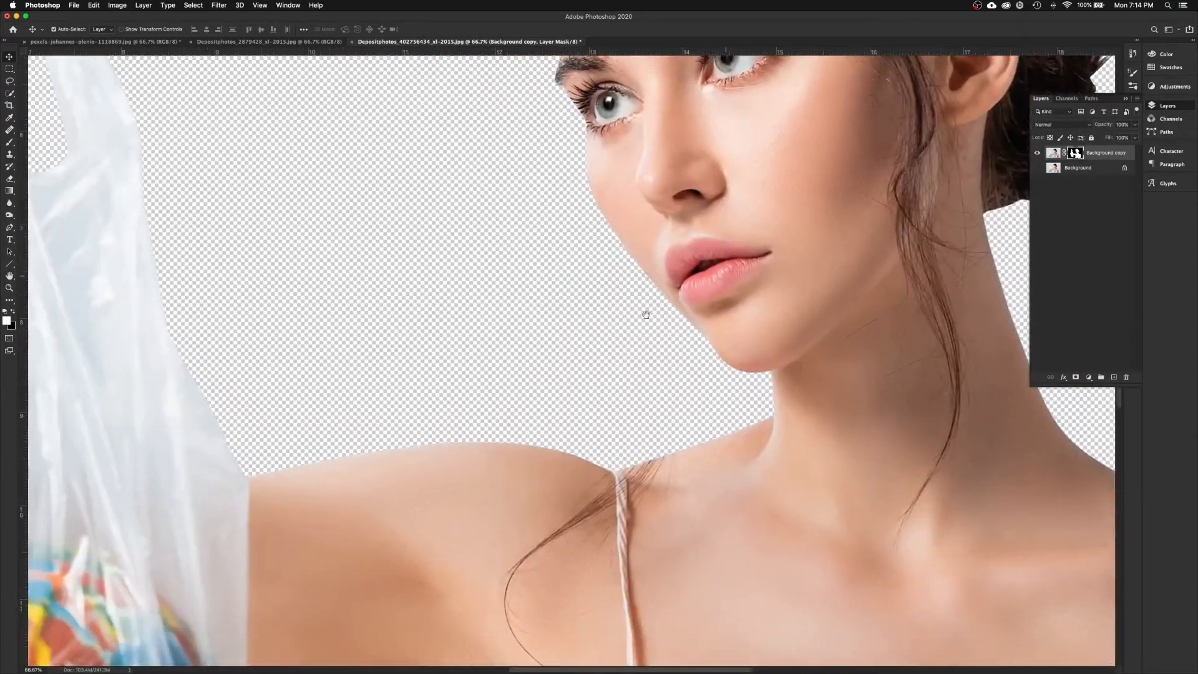
key("super+minus")
key("super+minus")
key("super+minus")
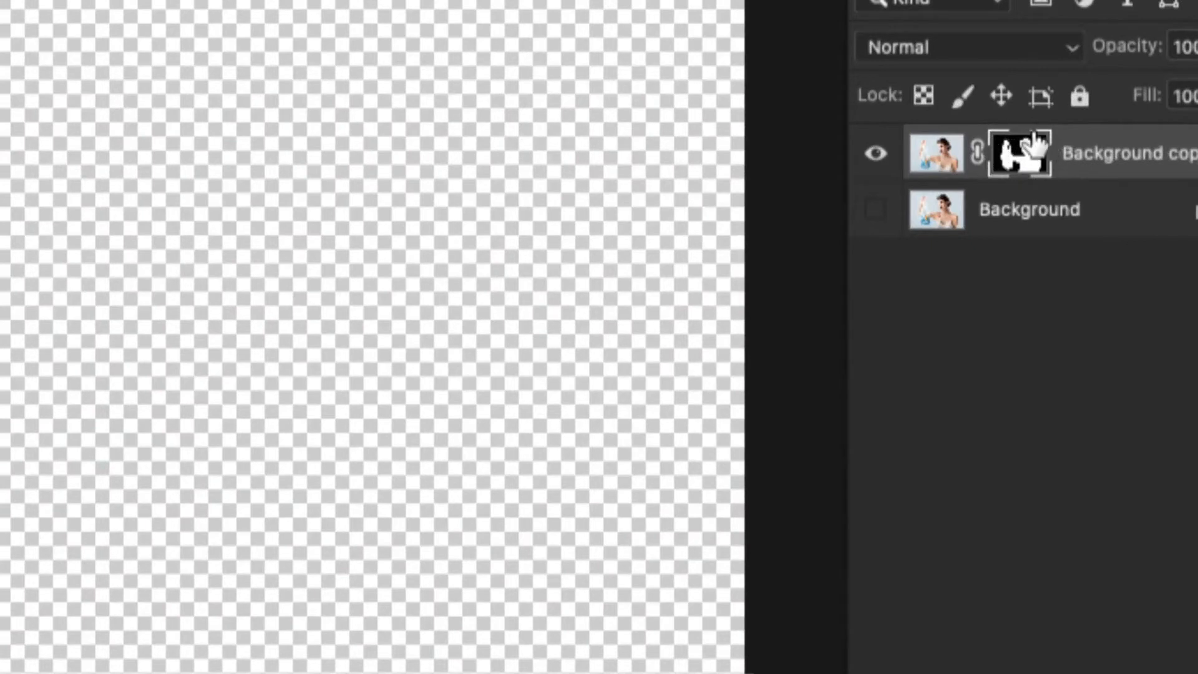
left_click(932, 161)
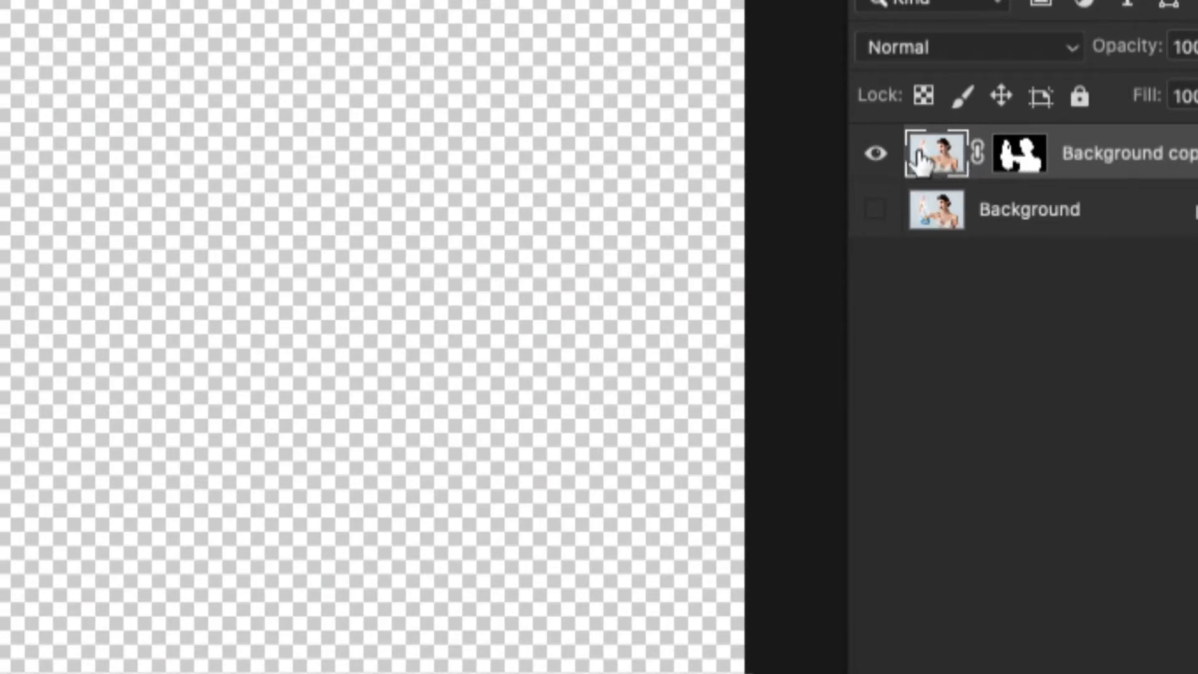
left_click(1031, 164)
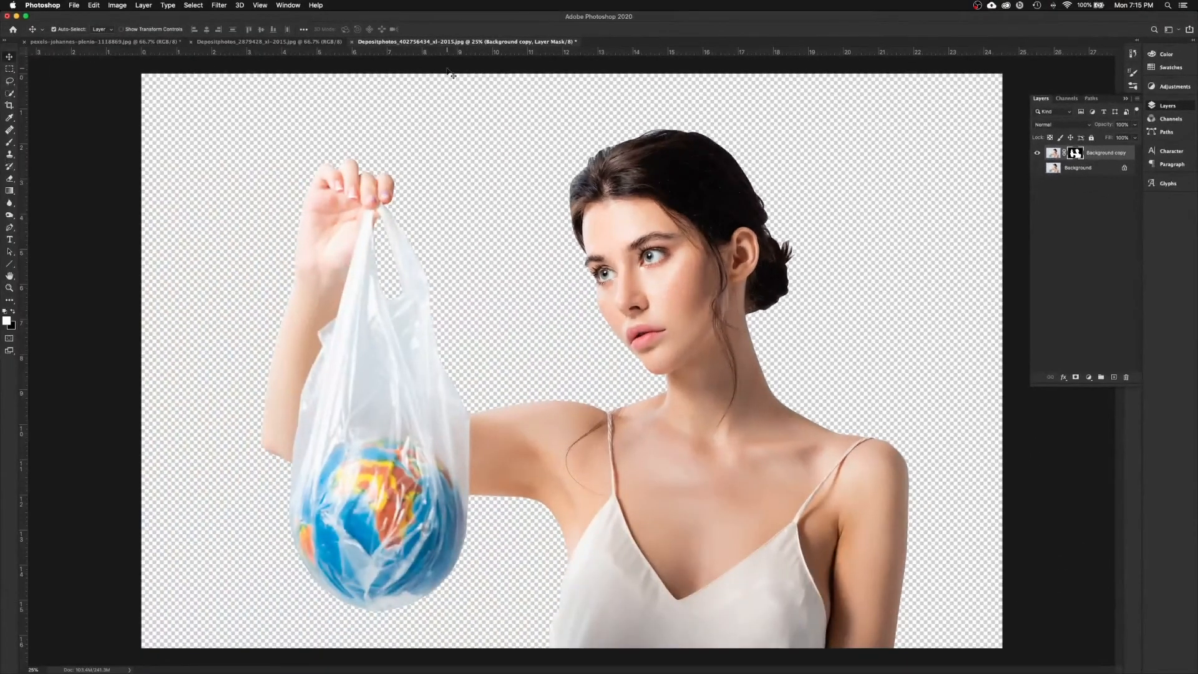
Step: Open Select > Select and Mask and keep the Overlay view mode
left_click(194, 5)
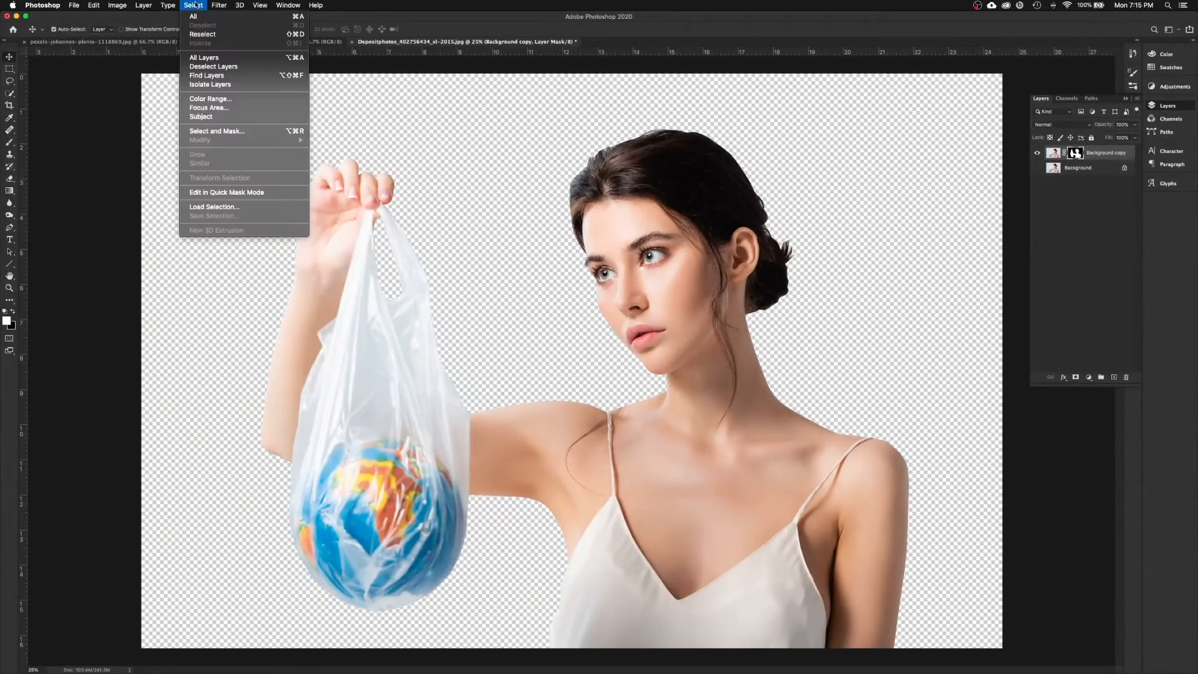
left_click(220, 132)
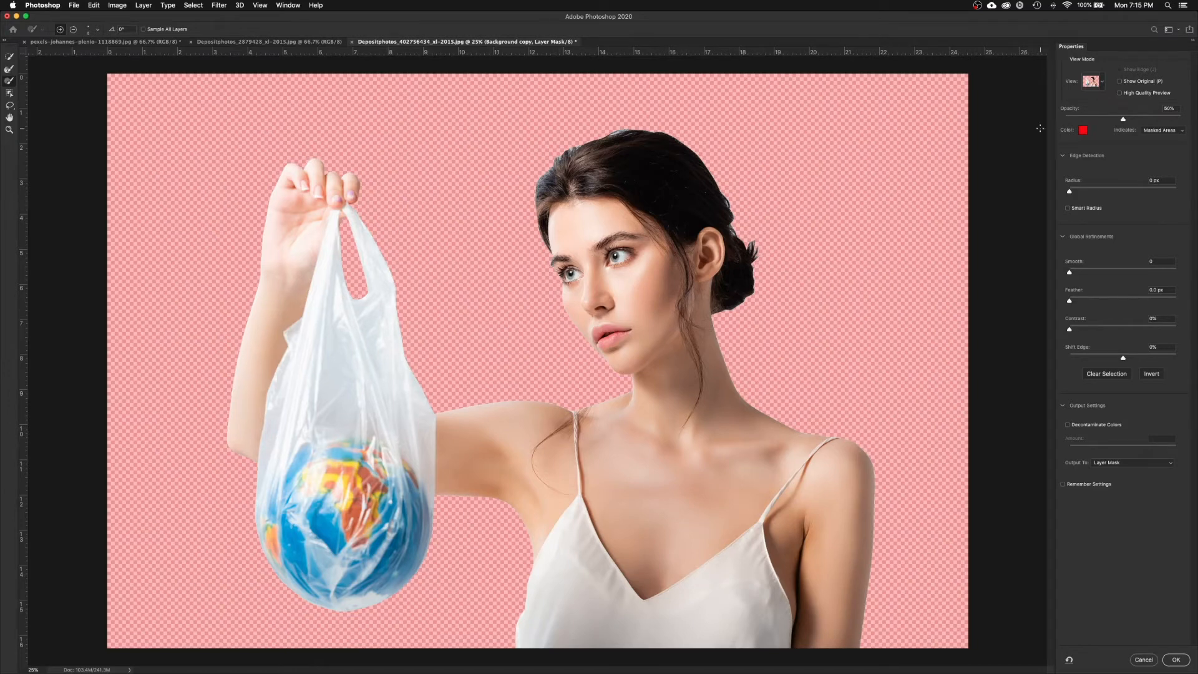
left_click(1101, 82)
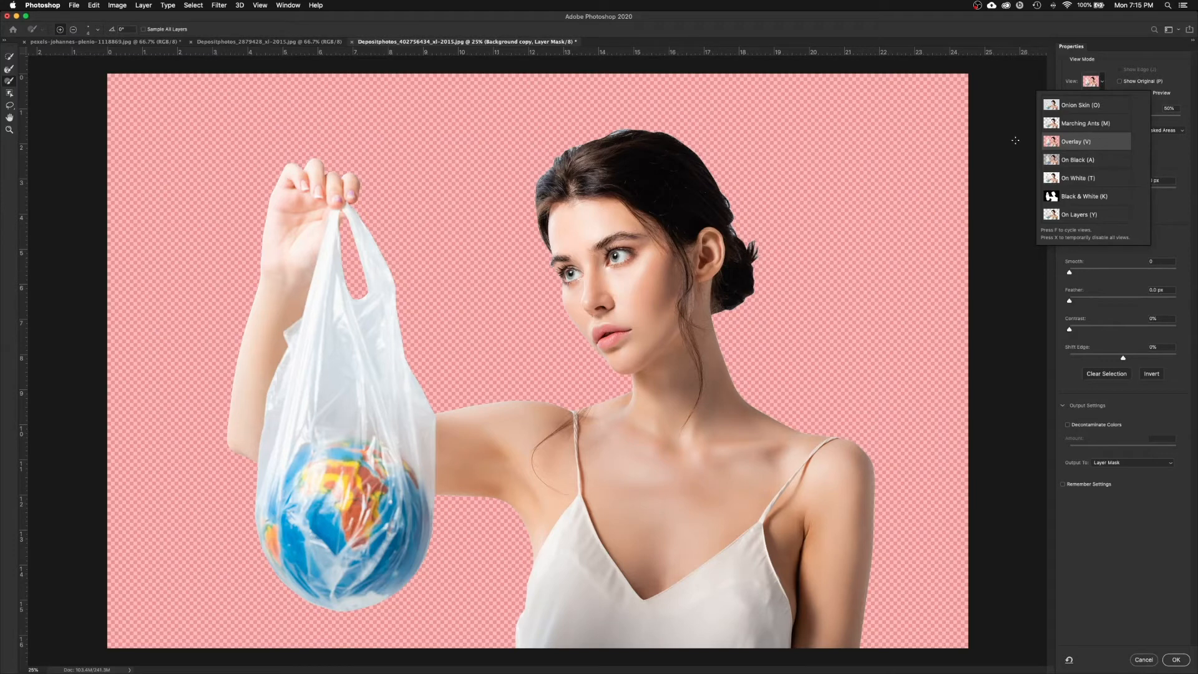
left_click(1102, 79)
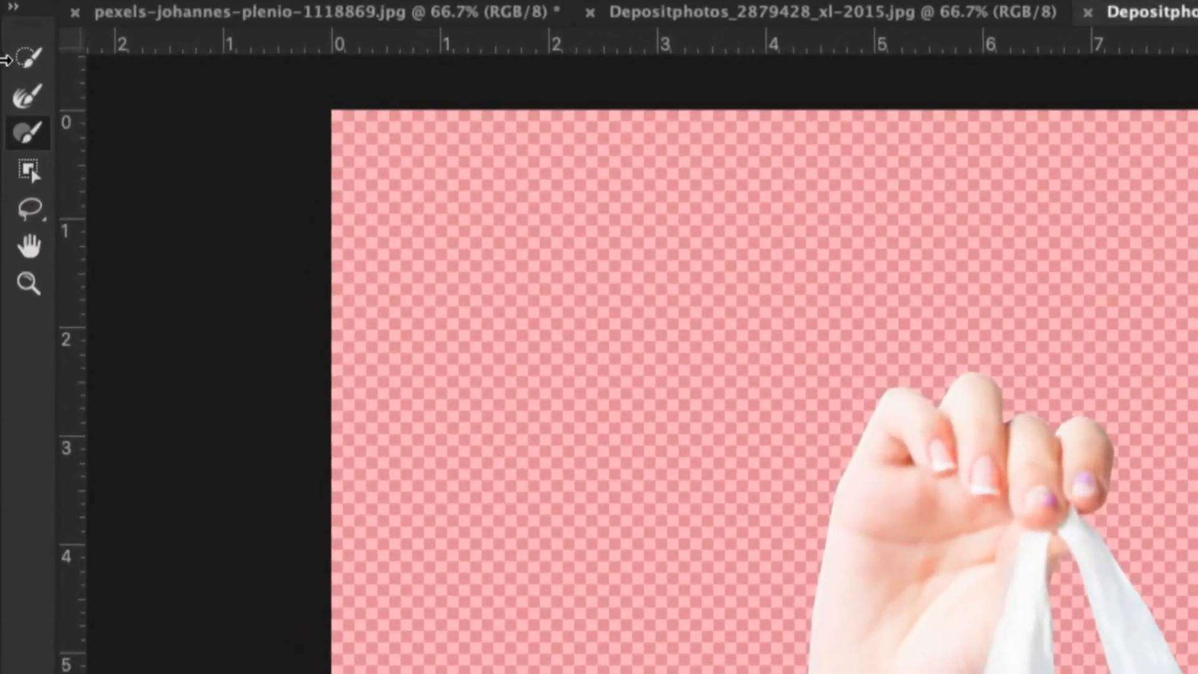
Step: Set the Refine Edge Brush to 70 px and zoom to 66.7% on the forehead and hair
left_click(30, 100)
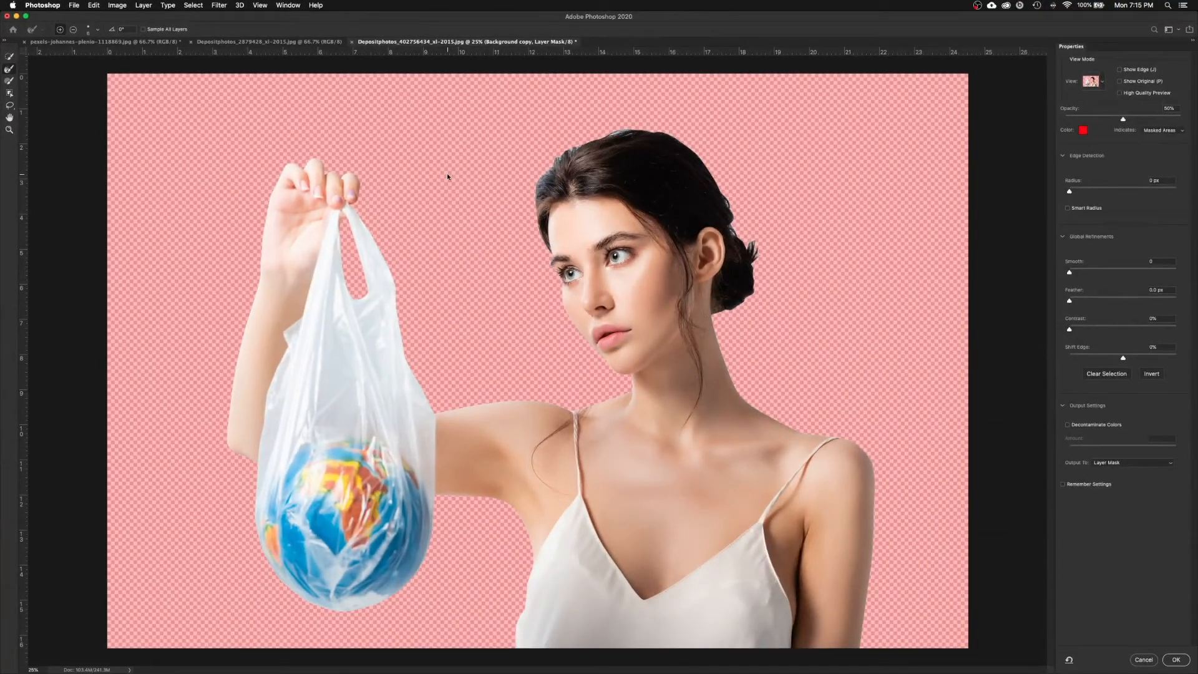
right_click(447, 177)
left_click_drag(464, 196, 493, 194)
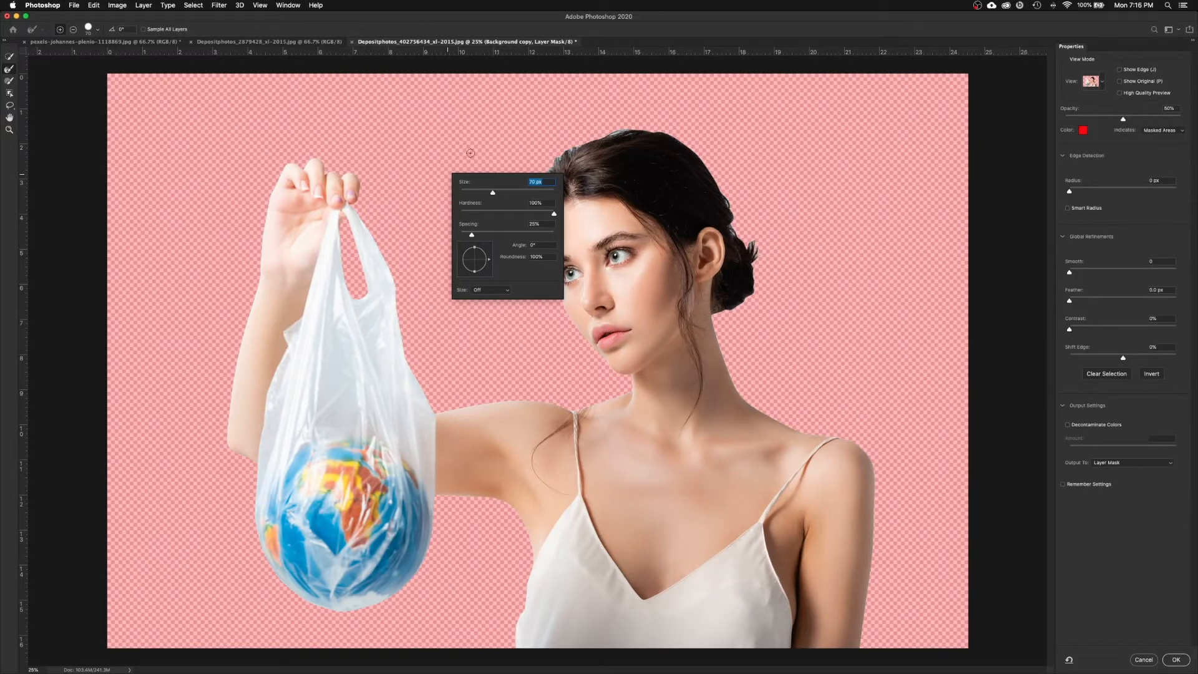
left_click(94, 192)
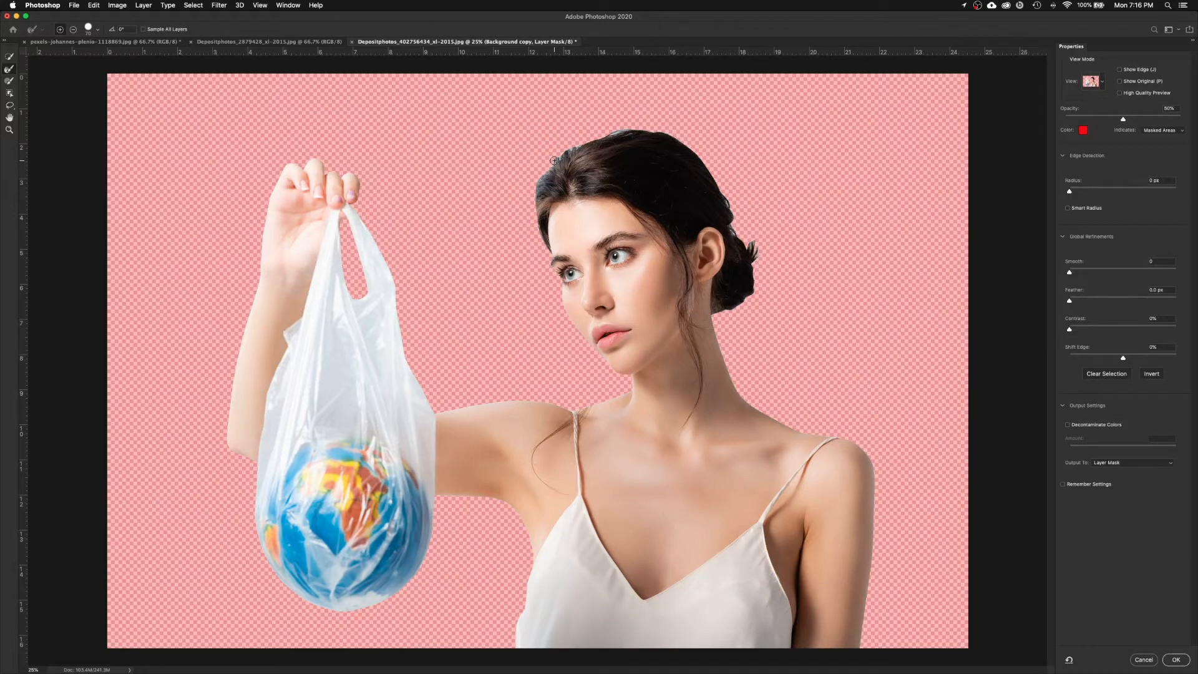
key("super+equal")
key("super+equal")
mouse_move(638, 164)
left_mouse_down()
mouse_move(609, 176)
mouse_move(506, 296)
mouse_move(448, 243)
mouse_move(427, 260)
mouse_move(430, 249)
left_mouse_up()
key("super+equal")
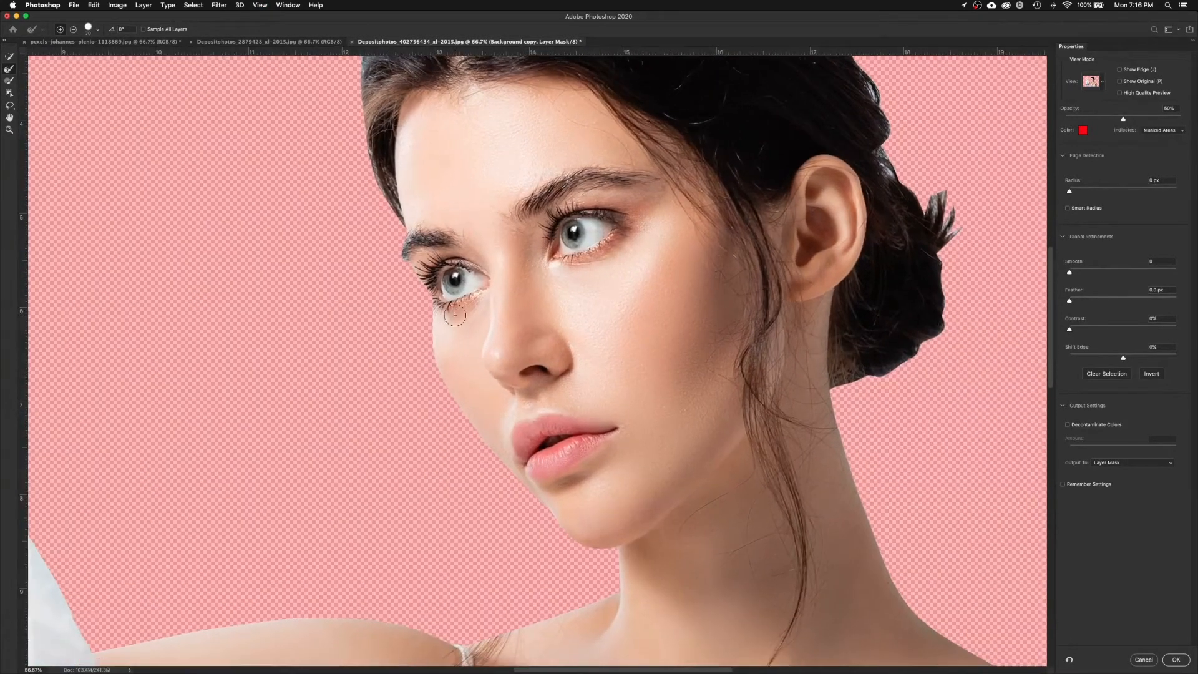
Step: Refine the mask edge along the eyelashes and brow hair, and switch the preview to On White
key("super+equal")
key("super+equal")
mouse_move(349, 228)
left_mouse_down()
mouse_move(467, 332)
mouse_move(561, 363)
left_mouse_up()
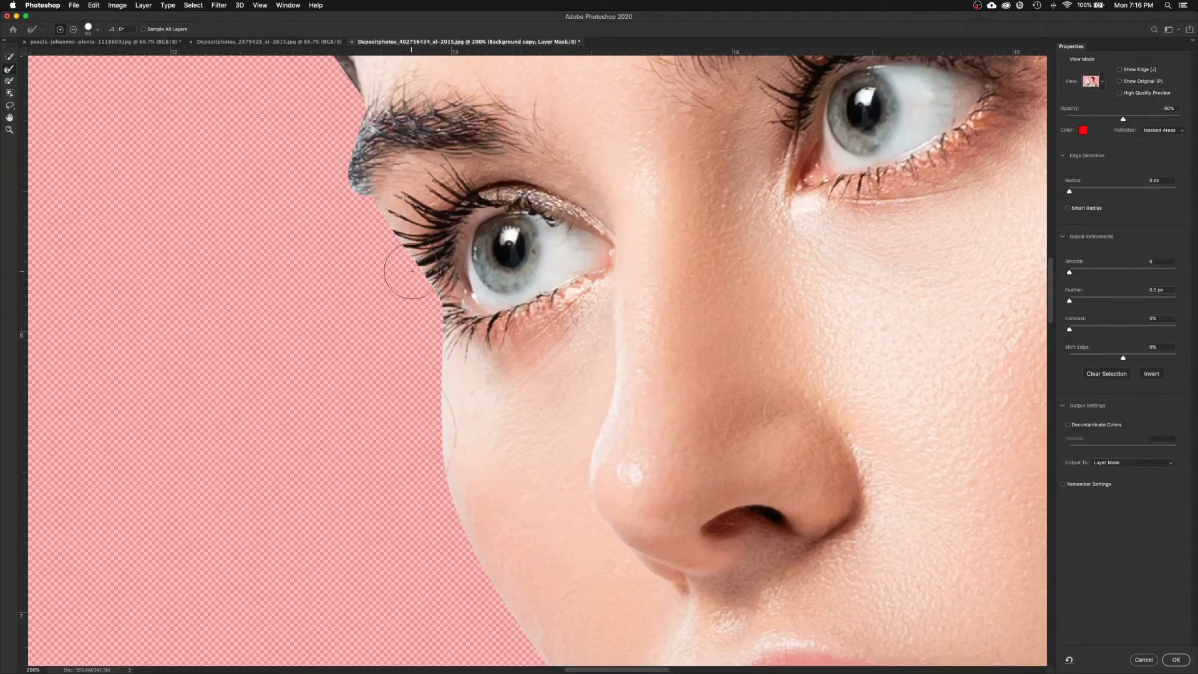
left_click_drag(419, 271, 421, 284)
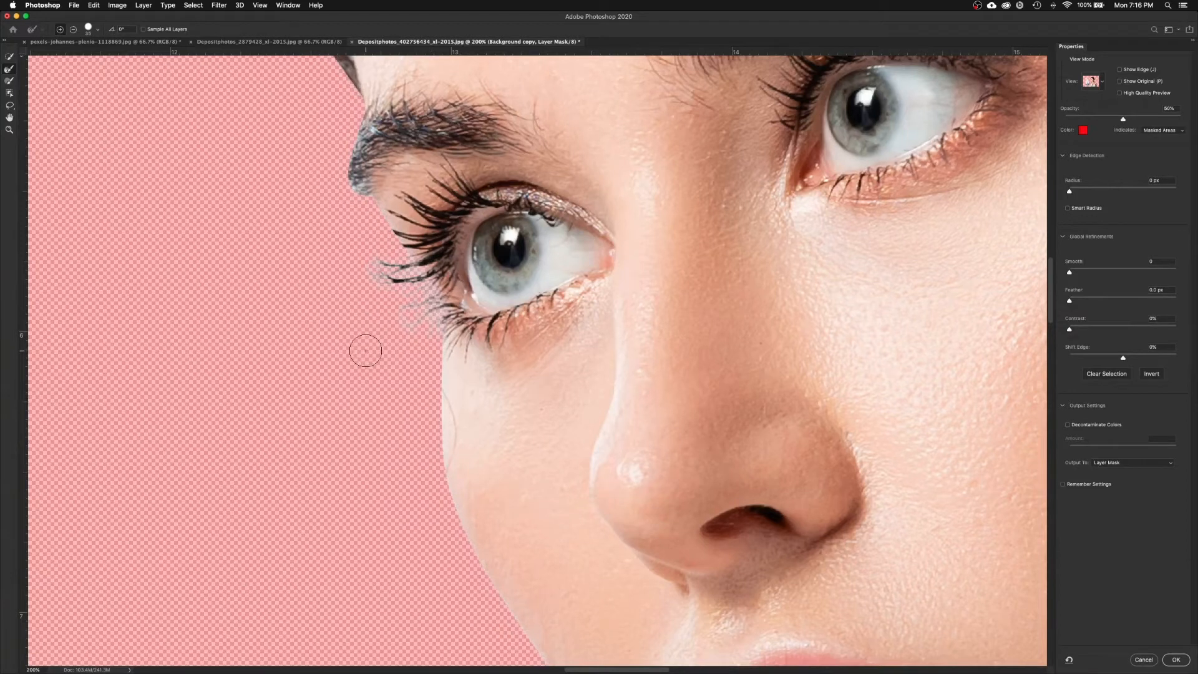
scroll(365, 201, "up", 5)
scroll(365, 201, "left", 3)
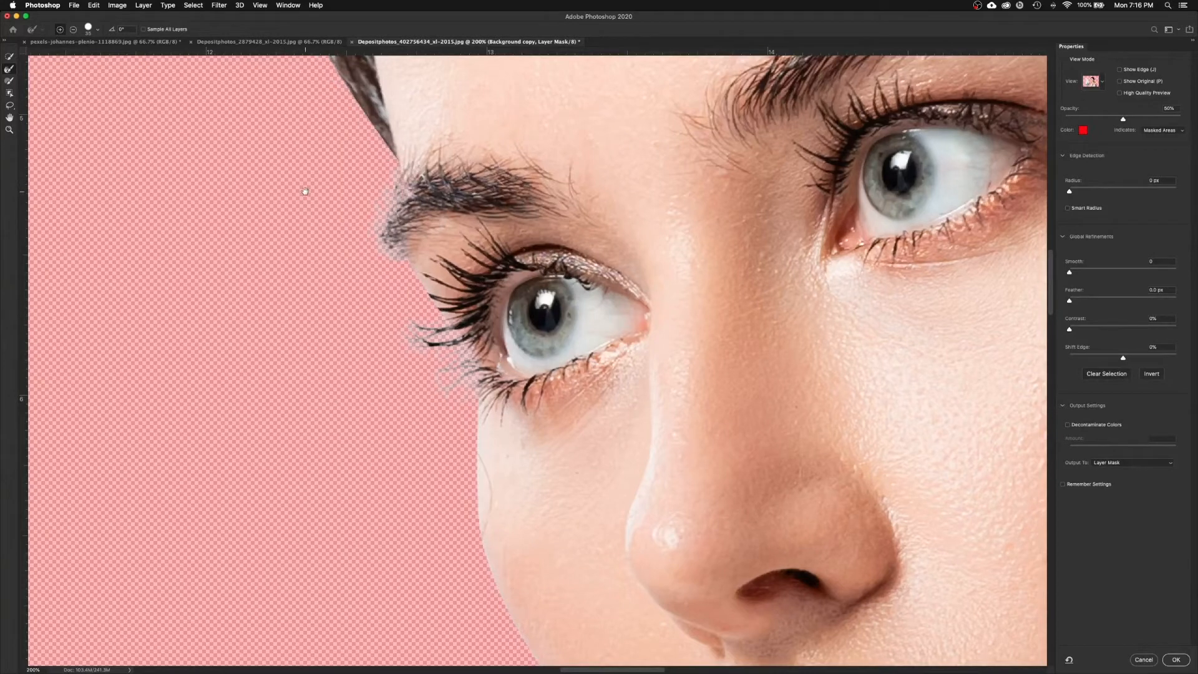
scroll(305, 191, "up", 10)
scroll(305, 191, "left", 3)
mouse_move(430, 314)
left_mouse_down()
mouse_move(368, 227)
mouse_move(329, 120)
left_mouse_up()
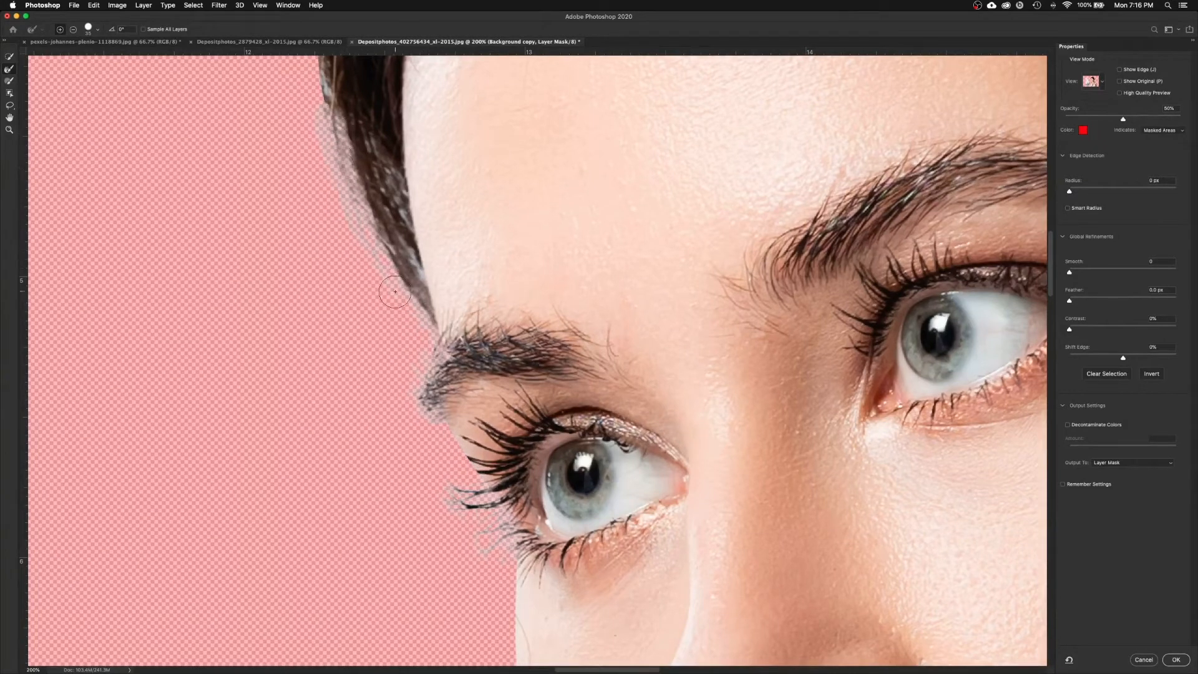
mouse_move(331, 129)
left_mouse_down()
mouse_move(352, 312)
mouse_move(324, 153)
left_mouse_up()
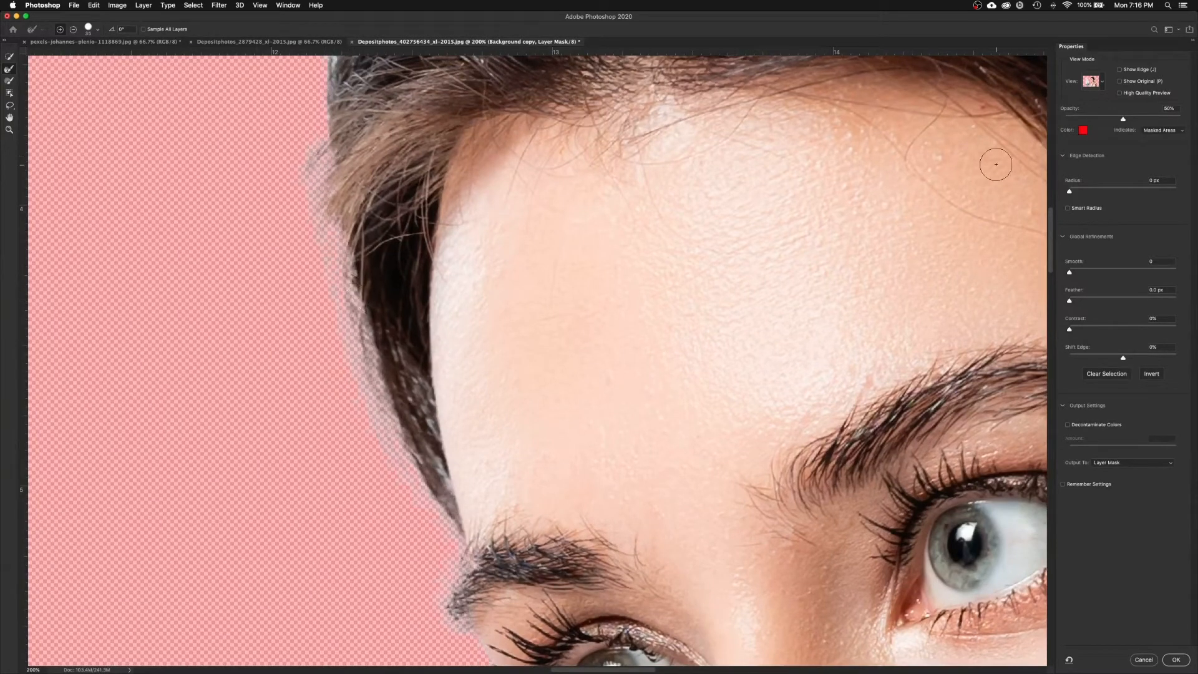
left_click(1104, 82)
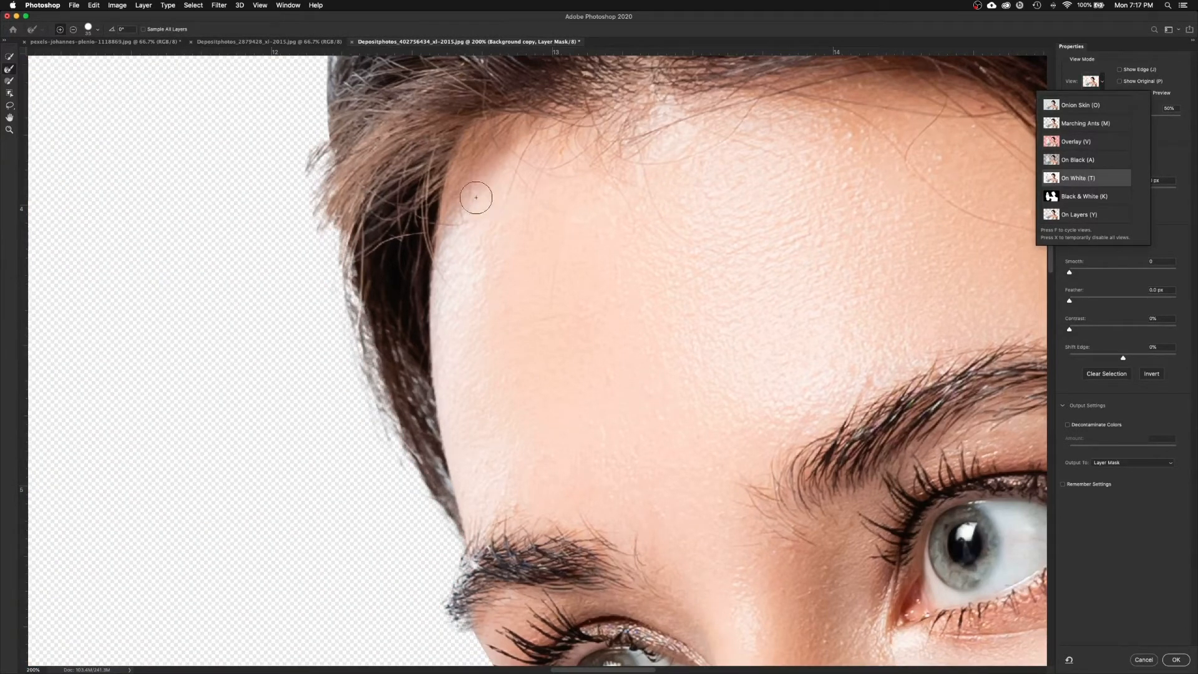
Step: Refine the upper-left hairline and recover the stray strands on the left hair edge
left_click_drag(290, 194, 312, 326)
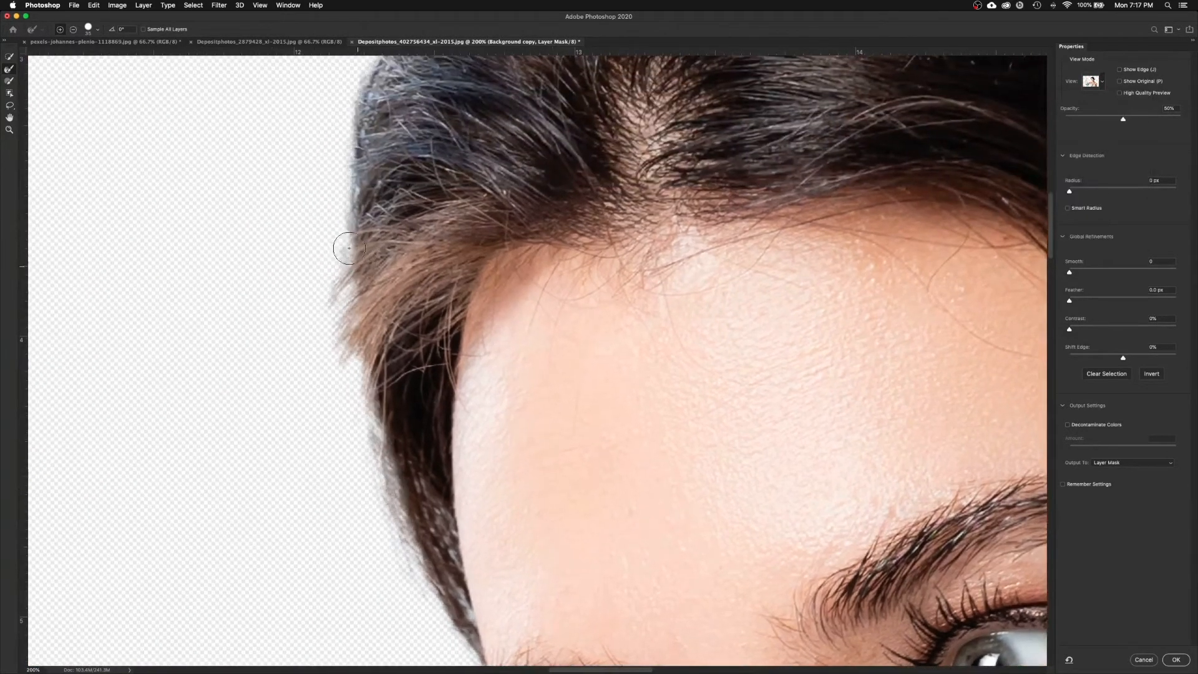
left_click_drag(353, 175, 362, 115)
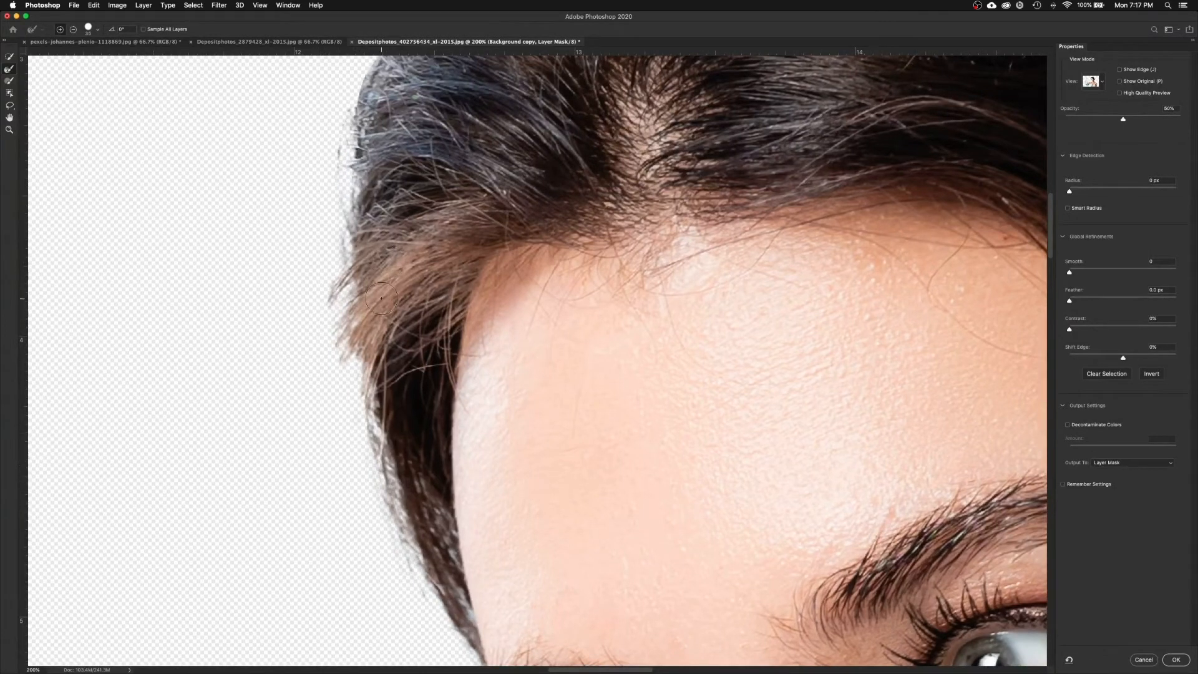
left_click_drag(362, 335, 324, 450)
left_click_drag(362, 342, 295, 471)
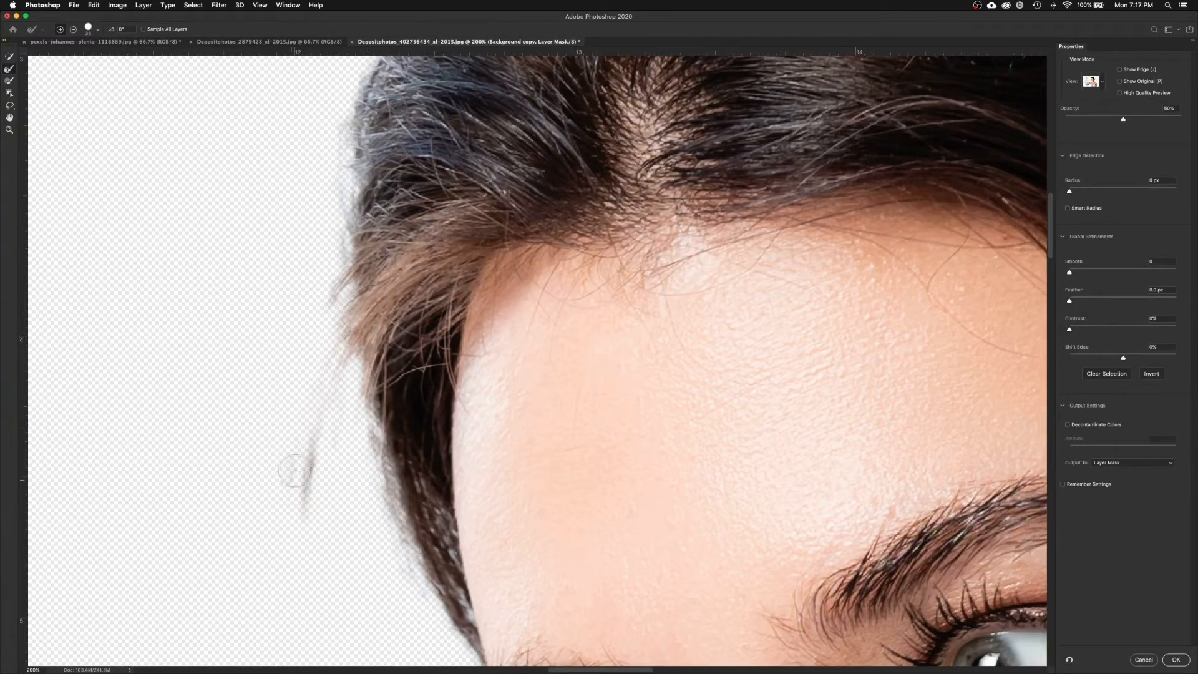
mouse_move(356, 310)
left_mouse_down()
mouse_move(286, 420)
mouse_move(272, 479)
left_mouse_up()
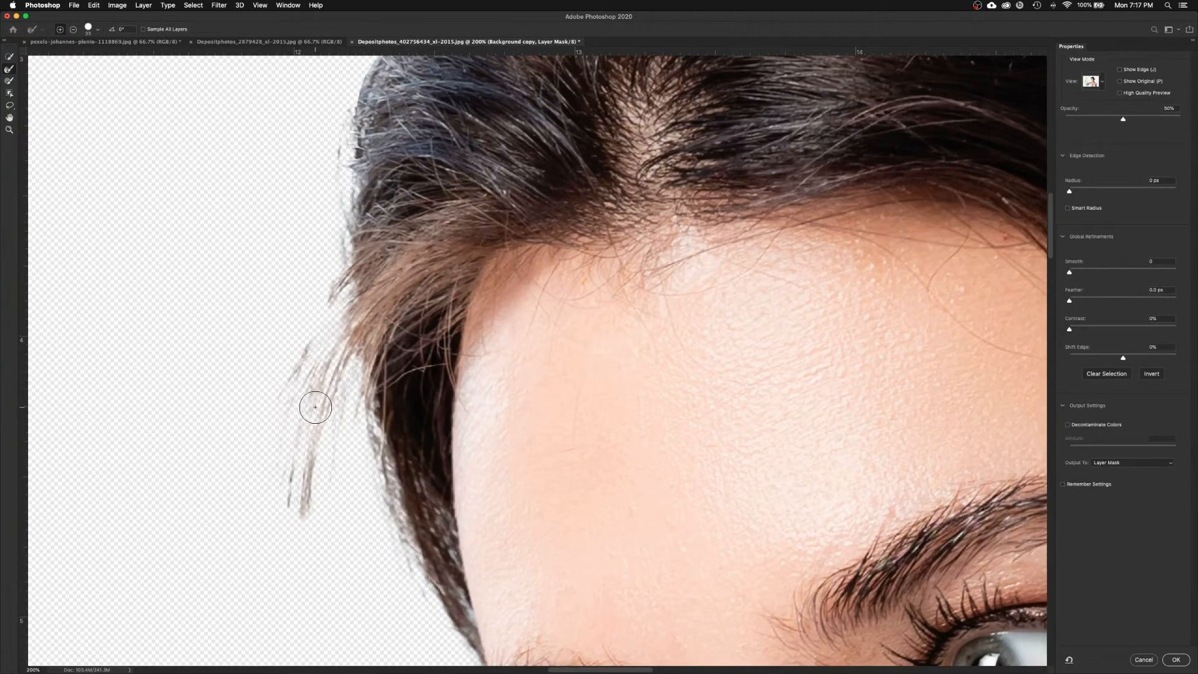
left_click_drag(379, 268, 356, 449)
mouse_move(347, 267)
left_mouse_down()
mouse_move(366, 236)
mouse_move(327, 290)
mouse_move(327, 324)
mouse_move(354, 215)
mouse_move(457, 137)
mouse_move(437, 169)
mouse_move(458, 136)
mouse_move(479, 161)
mouse_move(398, 321)
mouse_move(404, 256)
mouse_move(440, 233)
mouse_move(419, 278)
mouse_move(443, 227)
mouse_move(528, 175)
mouse_move(509, 220)
left_mouse_up()
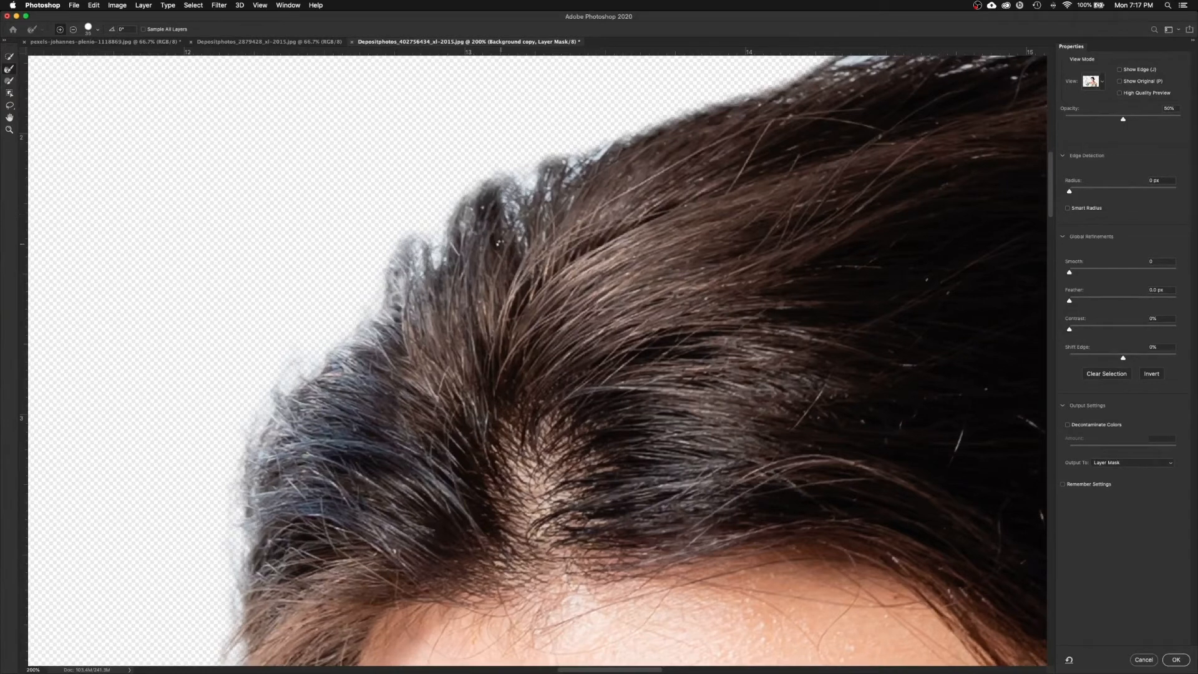
Step: Refine the blocky hair edge across the crown and down the right side into wispy strands
scroll(492, 248, "up", 3)
scroll(491, 248, "right", 1)
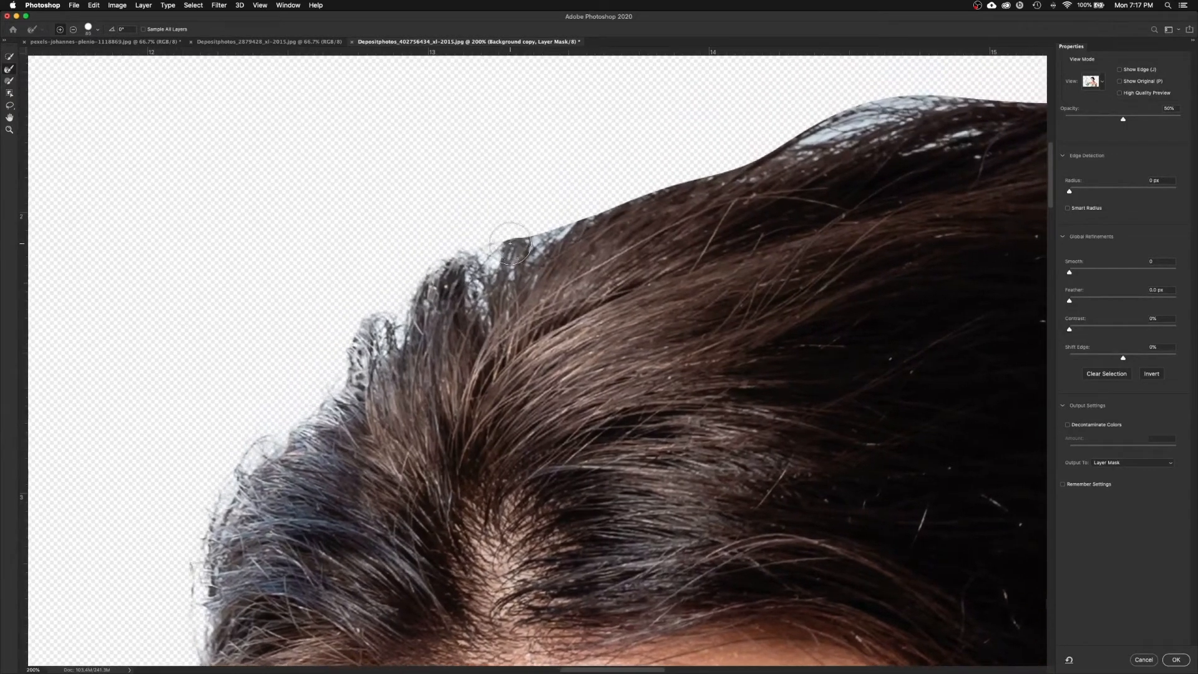
mouse_move(482, 259)
left_mouse_down()
mouse_move(576, 178)
mouse_move(533, 246)
mouse_move(623, 171)
mouse_move(676, 158)
mouse_move(597, 193)
mouse_move(762, 140)
mouse_move(775, 111)
mouse_move(736, 130)
mouse_move(754, 137)
mouse_move(888, 98)
mouse_move(779, 153)
left_mouse_up()
mouse_move(898, 154)
left_mouse_down()
mouse_move(749, 199)
mouse_move(693, 265)
left_mouse_up()
mouse_move(773, 202)
left_mouse_down()
mouse_move(892, 196)
mouse_move(709, 244)
mouse_move(886, 221)
left_mouse_up()
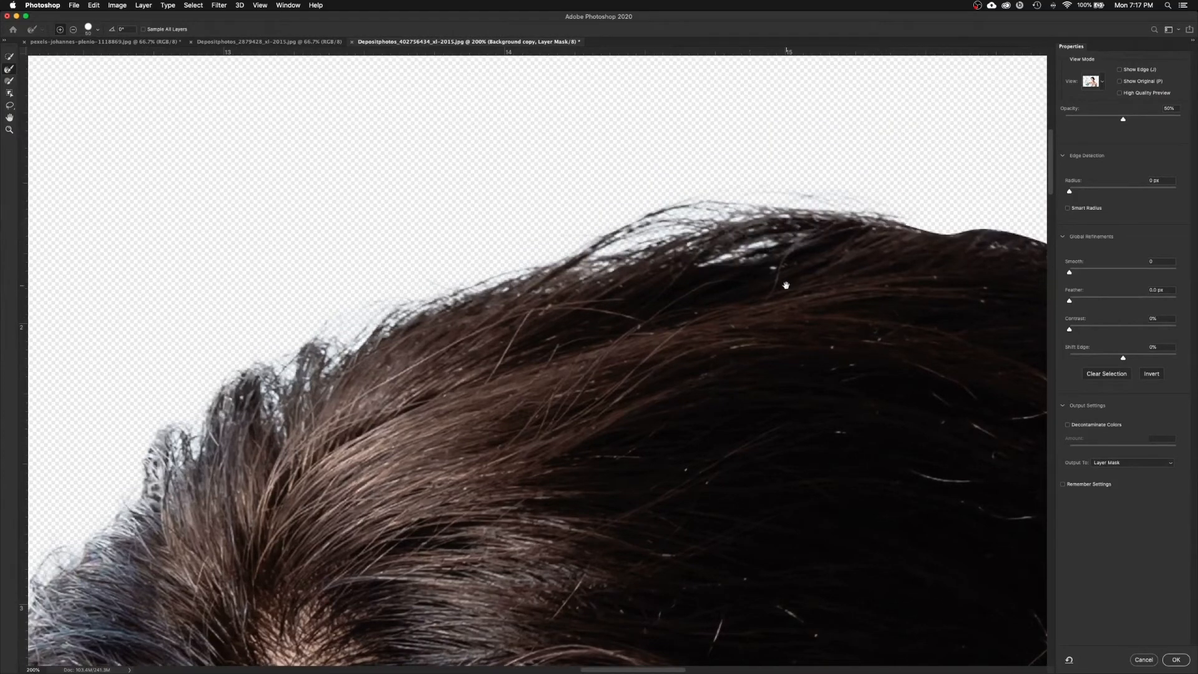
left_click_drag(937, 230, 741, 264)
mouse_move(842, 248)
left_mouse_down()
mouse_move(882, 271)
mouse_move(805, 231)
mouse_move(964, 296)
mouse_move(707, 179)
left_mouse_up()
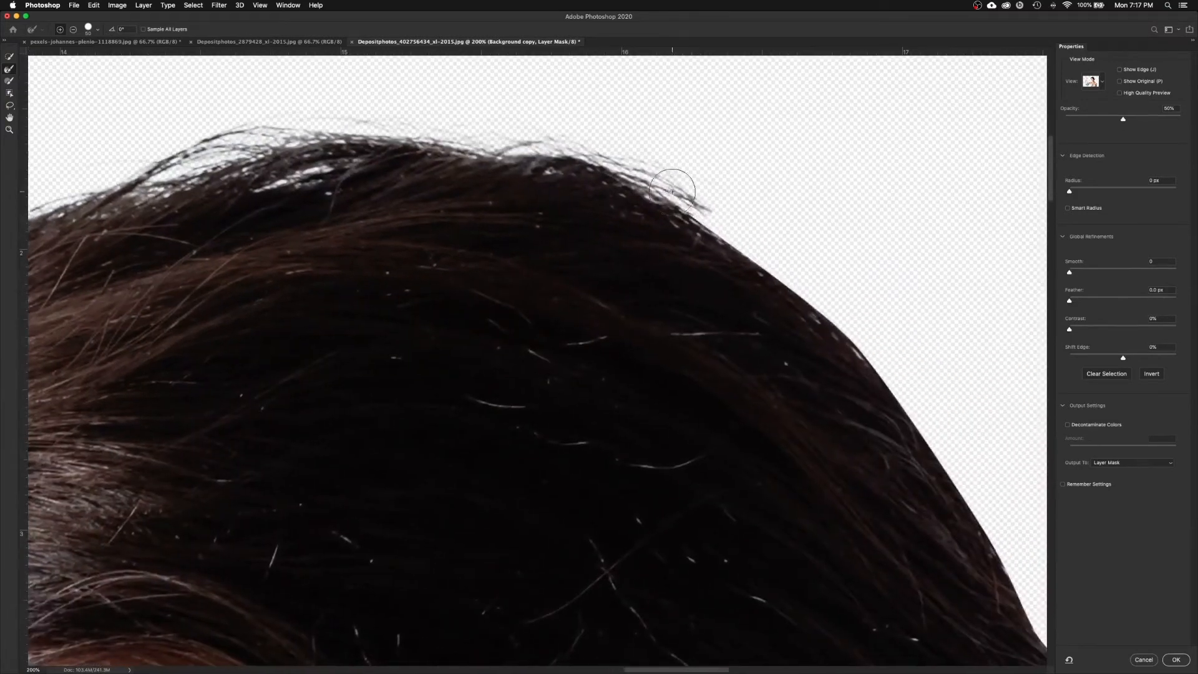
mouse_move(810, 272)
left_mouse_down()
mouse_move(850, 315)
mouse_move(724, 206)
mouse_move(696, 200)
left_mouse_up()
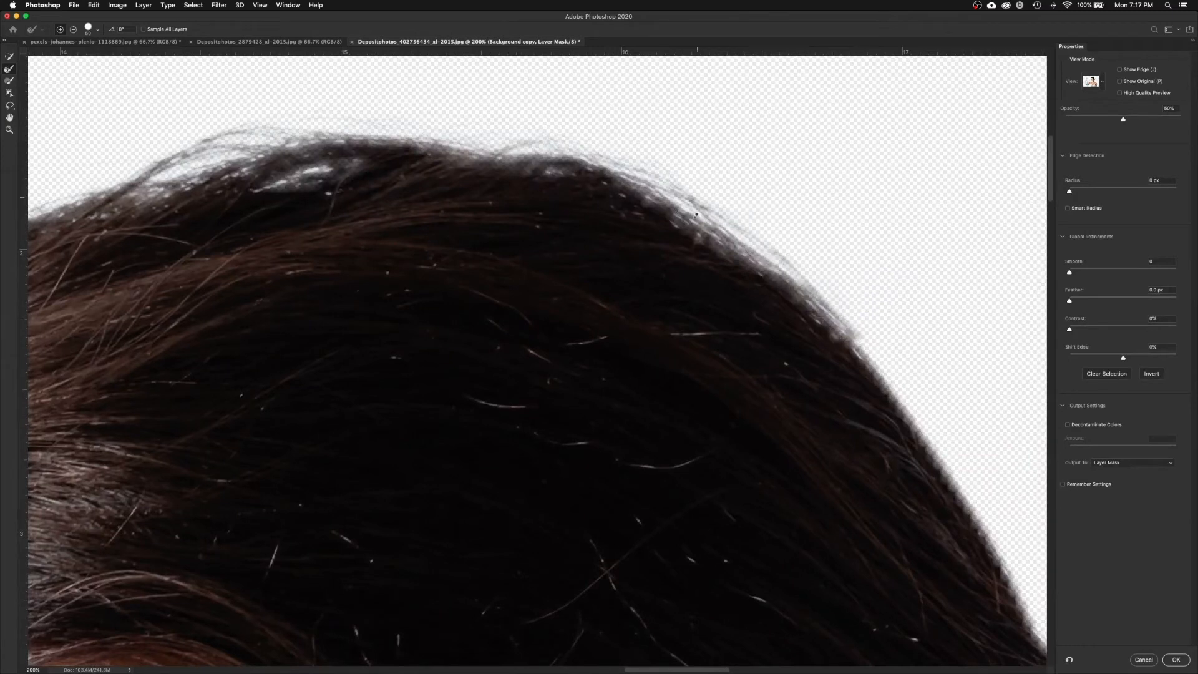
left_click_drag(885, 397, 686, 274)
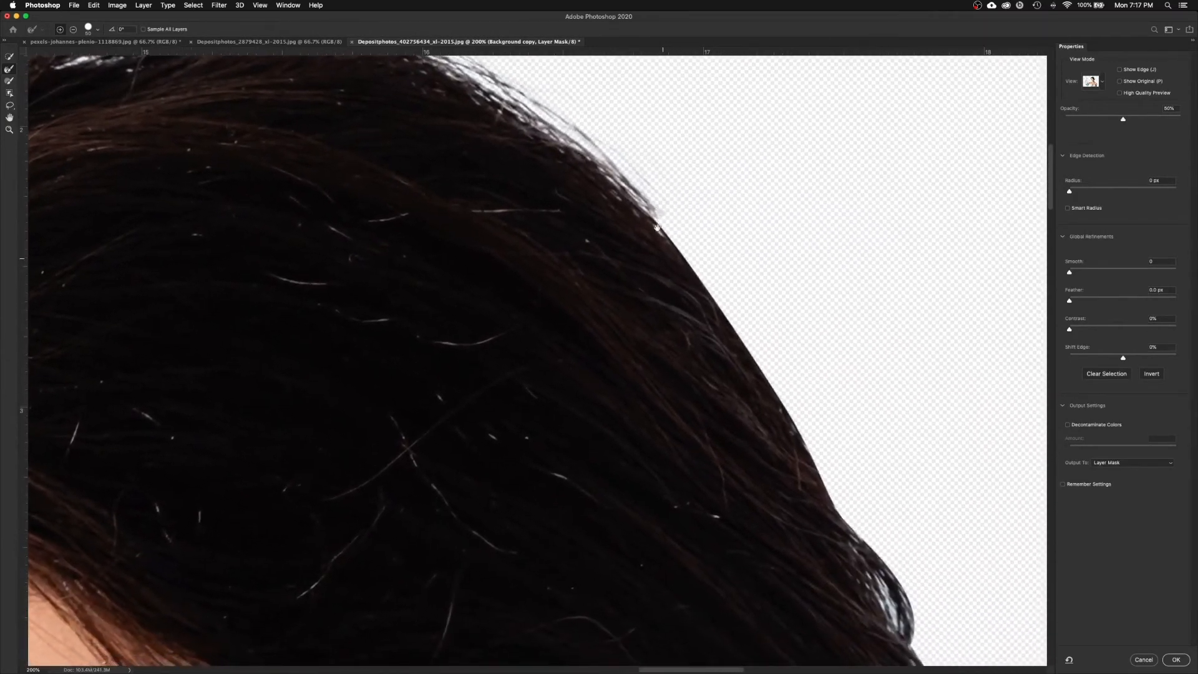
mouse_move(773, 410)
left_mouse_down()
mouse_move(738, 326)
mouse_move(653, 193)
mouse_move(719, 278)
mouse_move(778, 392)
mouse_move(794, 396)
mouse_move(703, 249)
left_mouse_up()
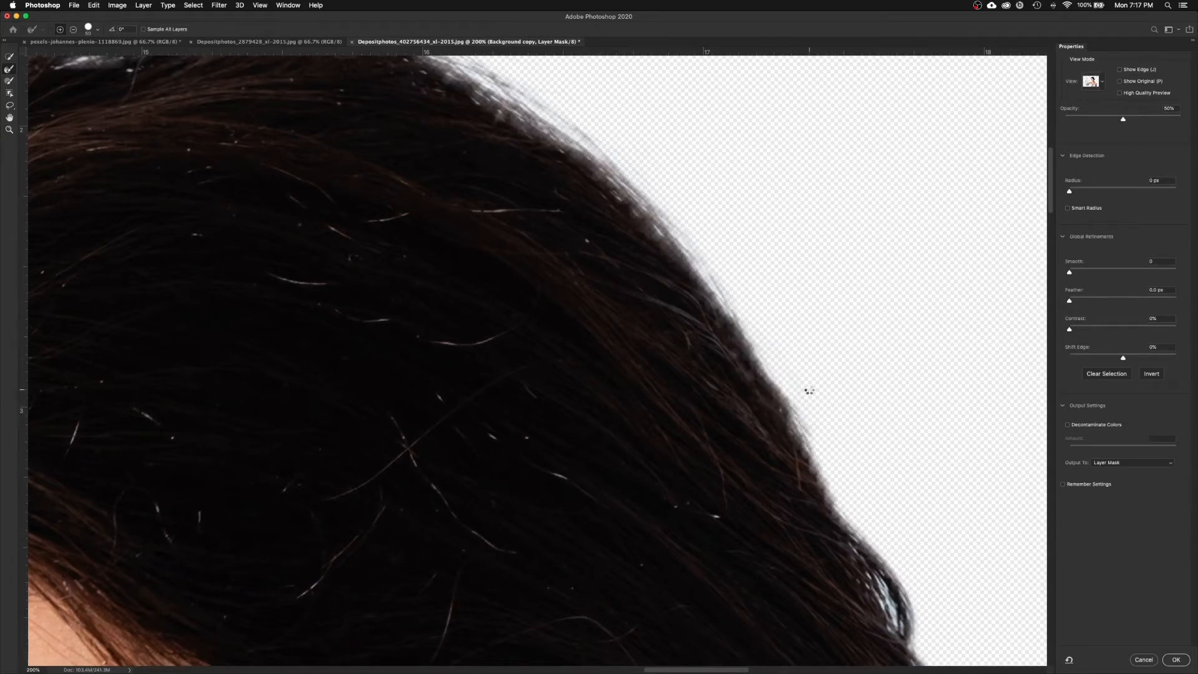
mouse_move(814, 433)
left_mouse_down()
mouse_move(776, 369)
mouse_move(781, 404)
mouse_move(832, 468)
mouse_move(844, 507)
mouse_move(776, 384)
left_mouse_up()
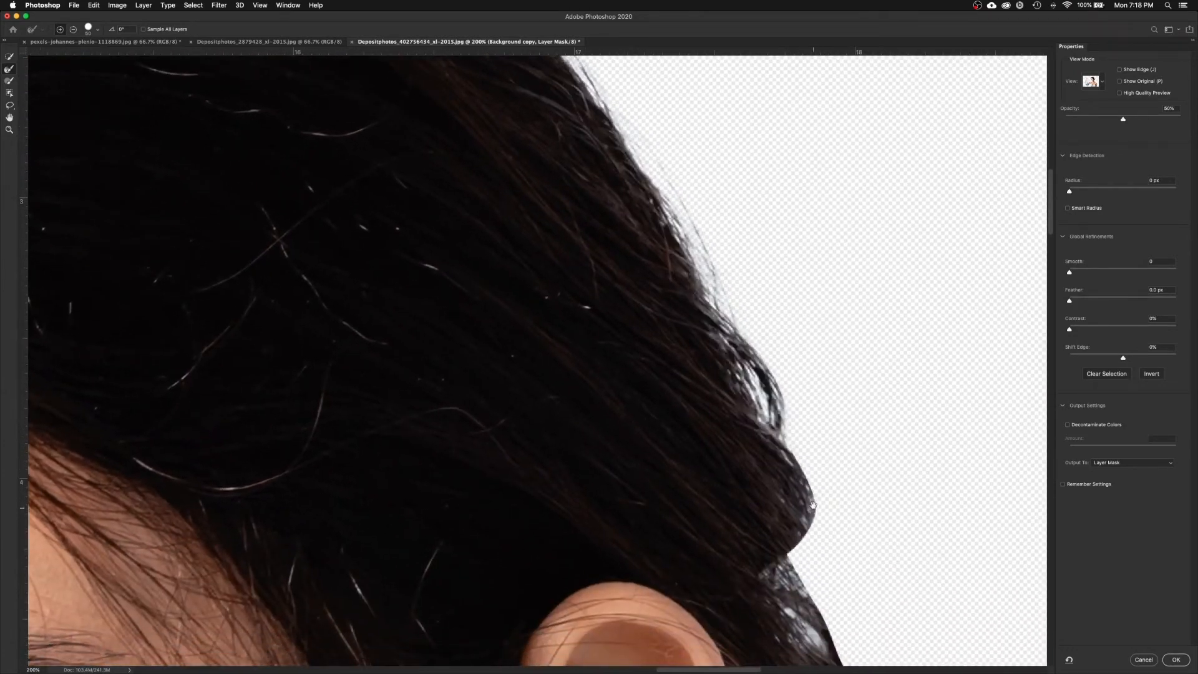
Step: Soften the hair edge around the ear and the lower hair into fine strands
left_click_drag(816, 512, 802, 435)
mouse_move(761, 360)
left_mouse_down()
mouse_move(812, 420)
mouse_move(805, 461)
mouse_move(776, 496)
mouse_move(817, 545)
left_mouse_up()
scroll(811, 545, "down", 5)
scroll(811, 545, "right", 5)
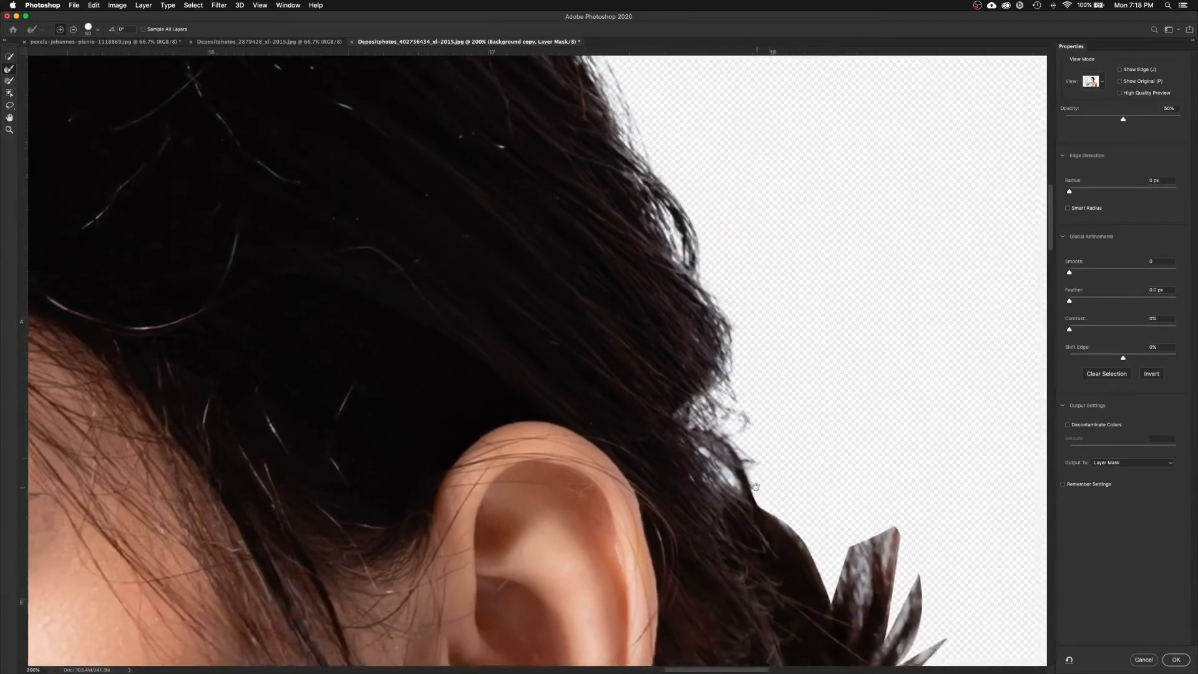
mouse_move(799, 545)
left_mouse_down()
mouse_move(817, 582)
mouse_move(840, 486)
mouse_move(860, 503)
mouse_move(858, 538)
mouse_move(884, 460)
mouse_move(883, 492)
mouse_move(913, 460)
mouse_move(965, 549)
left_mouse_up()
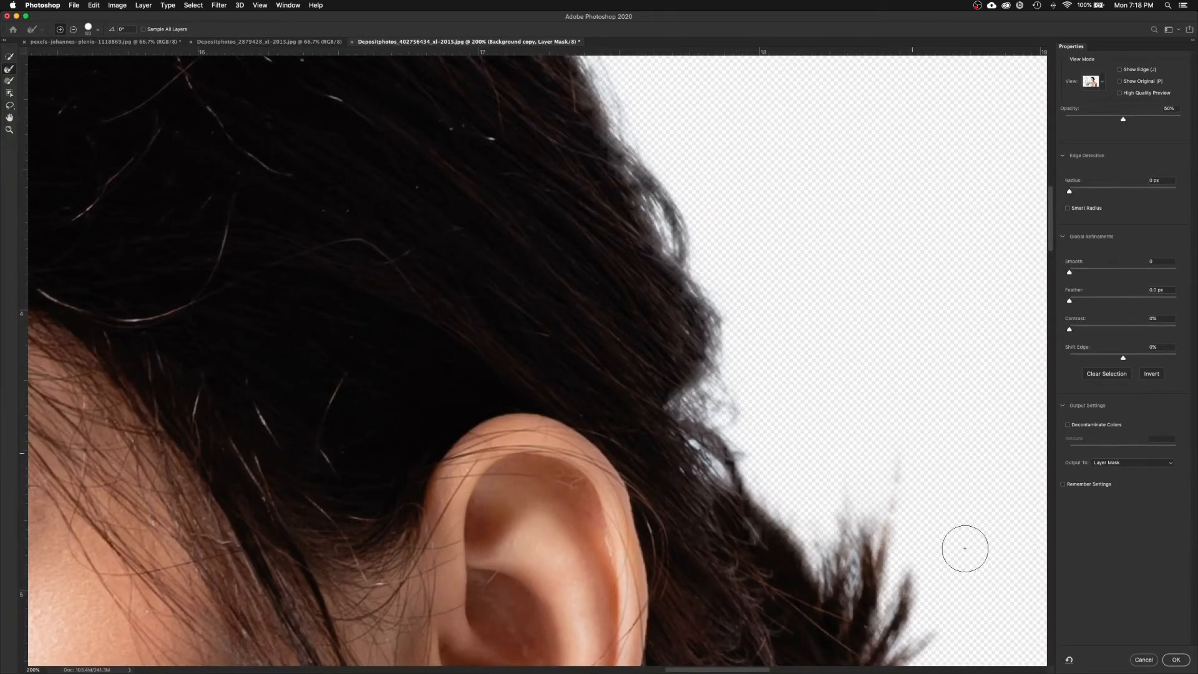
mouse_move(894, 593)
left_mouse_down()
mouse_move(754, 494)
mouse_move(736, 412)
mouse_move(723, 503)
mouse_move(786, 544)
mouse_move(713, 594)
mouse_move(744, 543)
left_mouse_up()
mouse_move(741, 485)
left_mouse_down()
mouse_move(724, 518)
mouse_move(730, 608)
mouse_move(756, 409)
left_mouse_up()
mouse_move(726, 473)
left_mouse_down()
mouse_move(737, 540)
mouse_move(730, 590)
mouse_move(709, 618)
left_mouse_up()
Step: Clean up the hair edge behind the ear and the neck outline down toward the shoulder
mouse_move(780, 559)
left_mouse_down()
mouse_move(707, 490)
mouse_move(656, 489)
mouse_move(611, 574)
mouse_move(448, 628)
left_mouse_up()
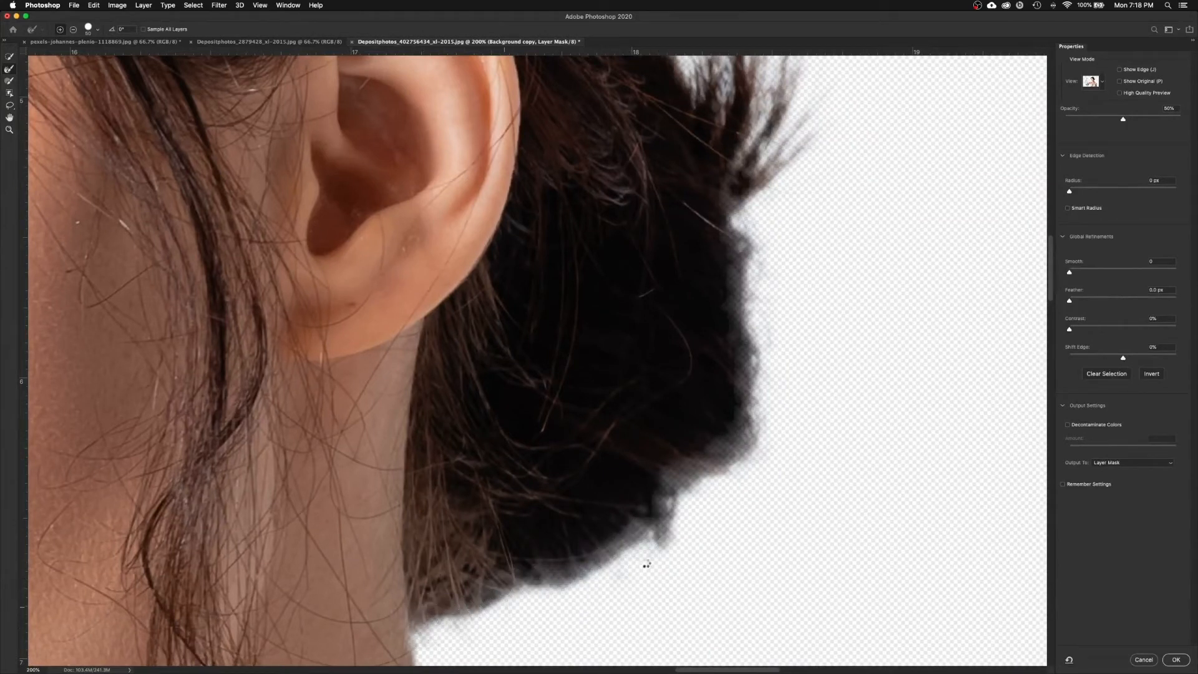
left_click_drag(532, 583, 543, 577)
mouse_move(474, 591)
left_mouse_down()
mouse_move(548, 468)
mouse_move(522, 510)
mouse_move(544, 616)
mouse_move(523, 563)
left_mouse_up()
left_click_drag(637, 619, 603, 546)
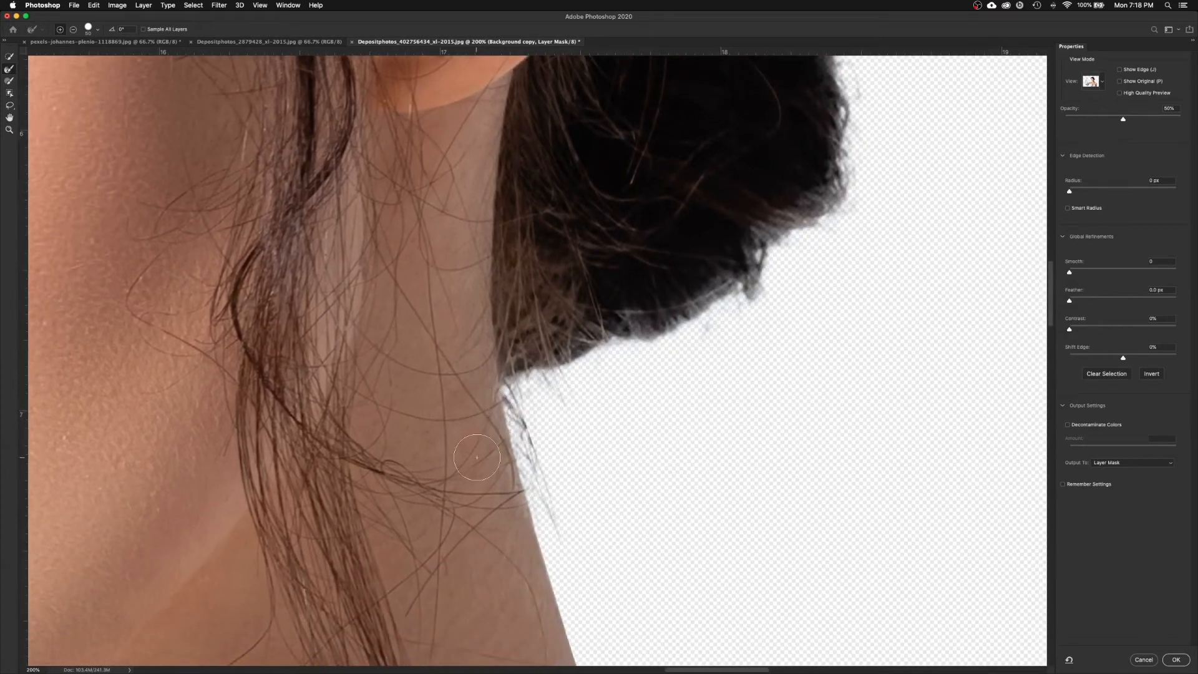
mouse_move(540, 576)
left_mouse_down()
mouse_move(591, 554)
mouse_move(564, 489)
mouse_move(583, 573)
left_mouse_up()
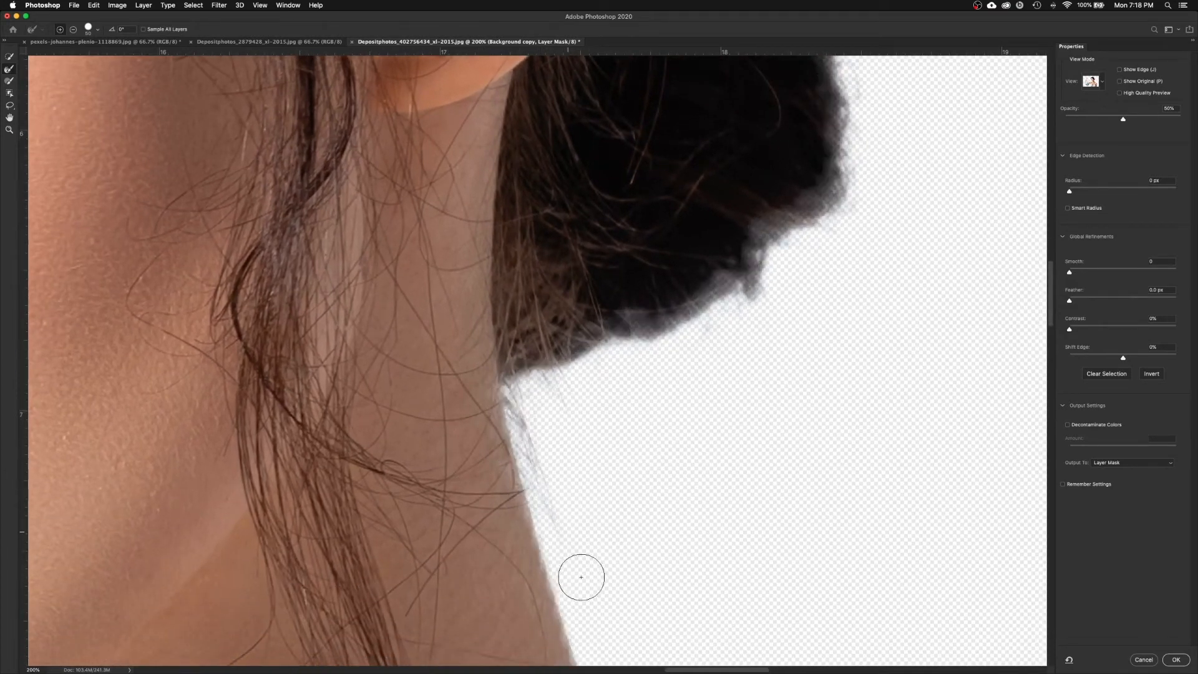
mouse_move(601, 626)
left_mouse_down()
mouse_move(548, 449)
mouse_move(556, 536)
left_mouse_up()
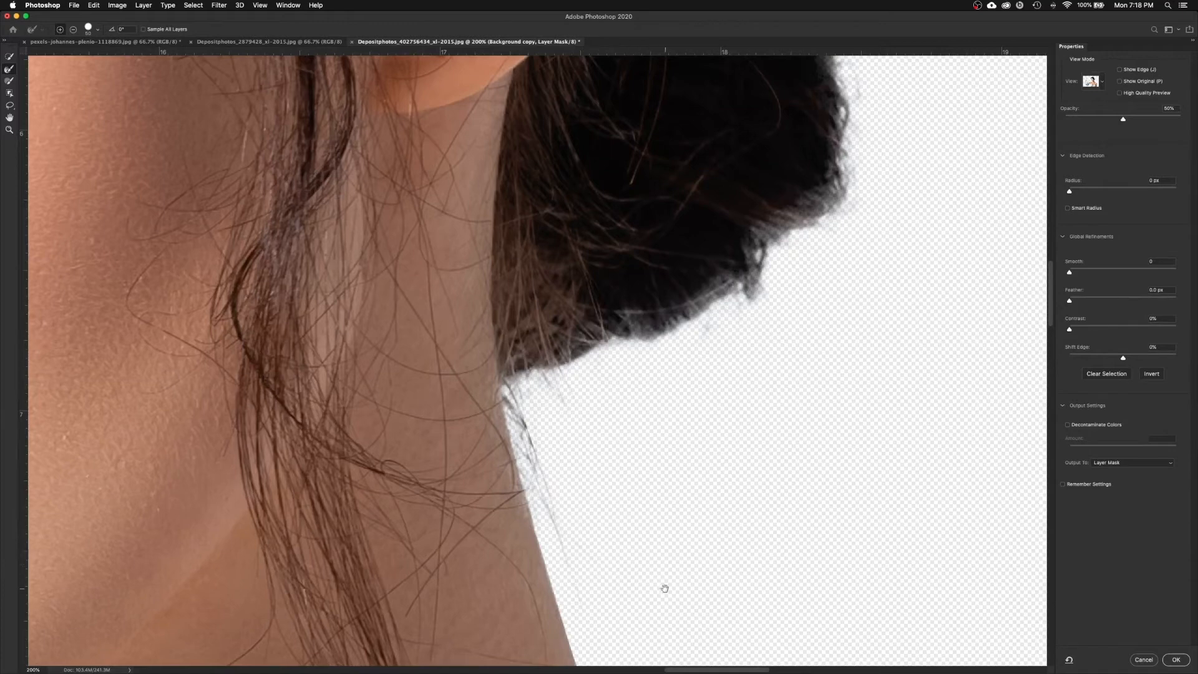
left_click_drag(665, 588, 619, 396)
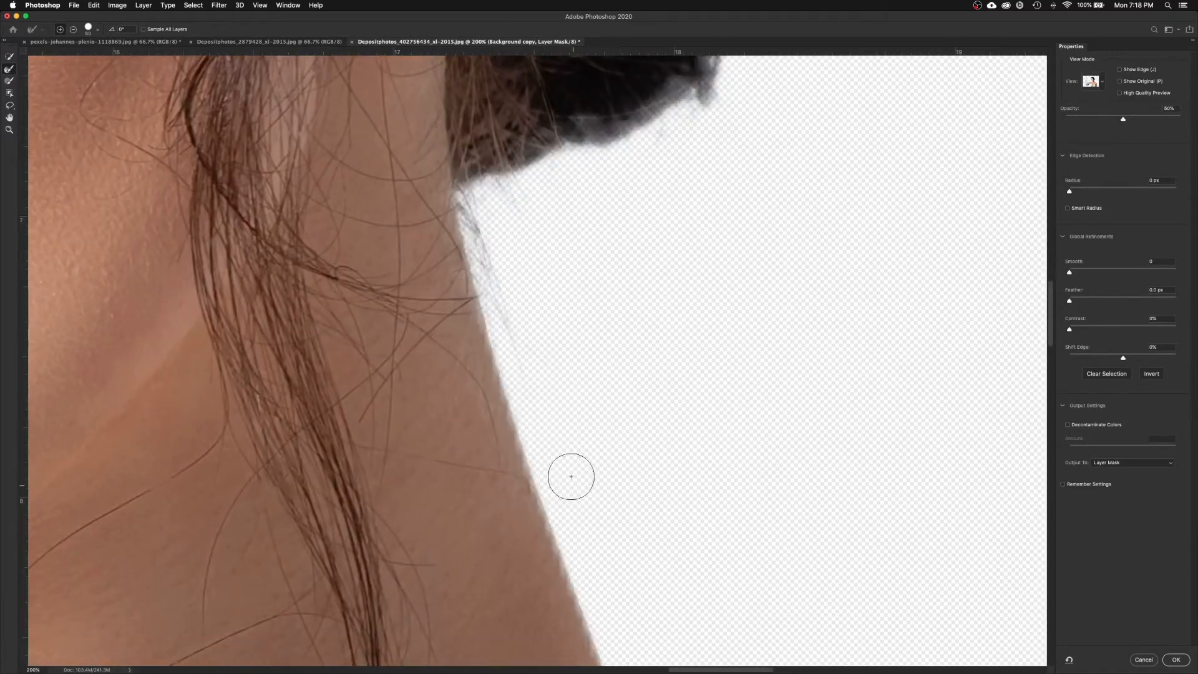
mouse_move(511, 306)
left_mouse_down()
mouse_move(563, 382)
mouse_move(478, 292)
mouse_move(516, 313)
mouse_move(495, 292)
mouse_move(556, 256)
left_mouse_up()
left_click_drag(645, 462, 558, 357)
scroll(558, 357, "down", 10)
scroll(724, 457, "right", 5)
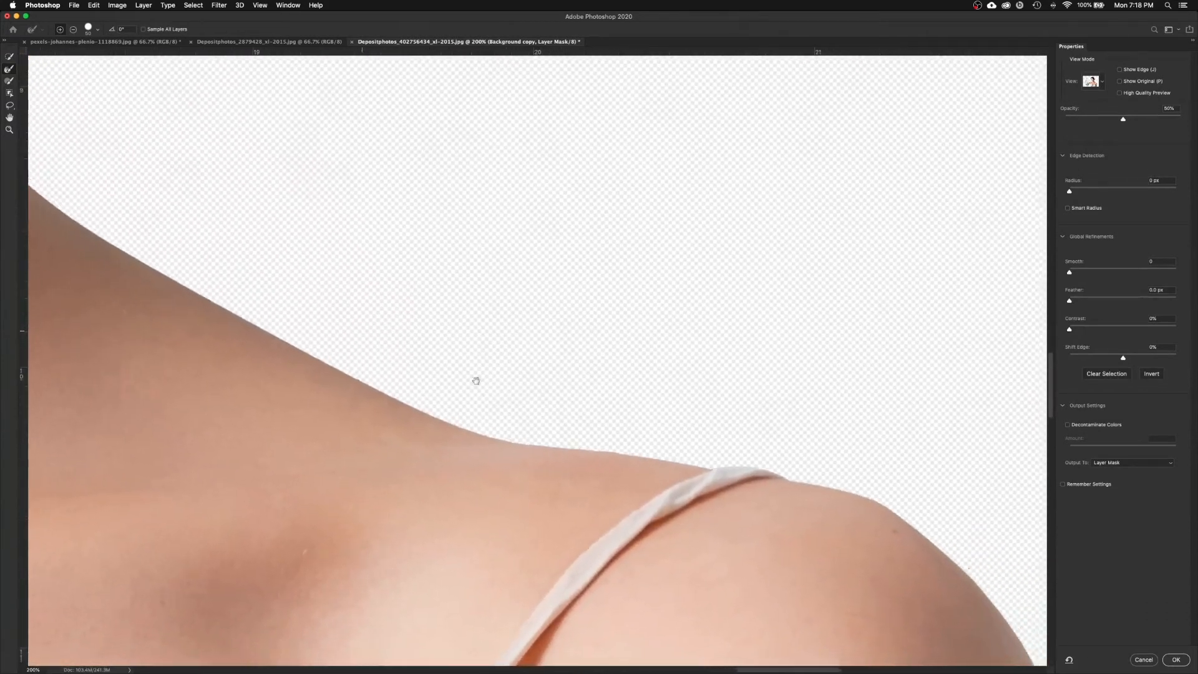
Step: At 100% zoom, refine the loose hair strands above and falling over her shoulder
scroll(659, 405, "down", 10)
scroll(752, 527, "right", 3)
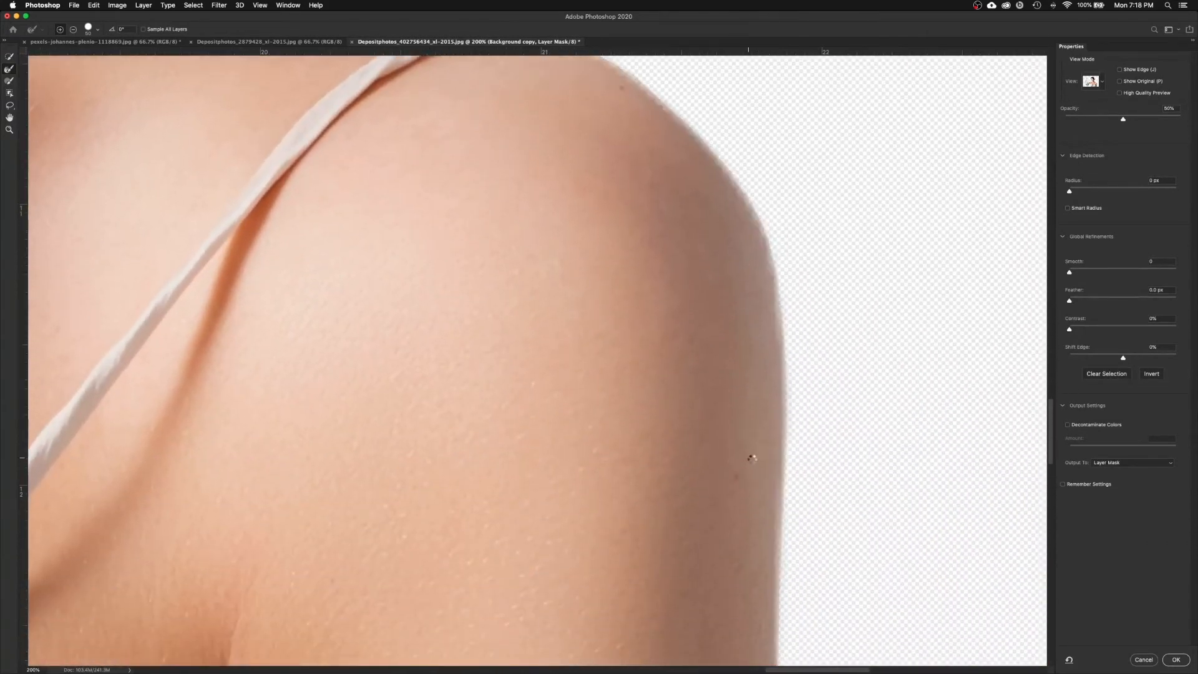
key("super+minus")
scroll(270, 350, "left", 15)
scroll(270, 351, "up", 5)
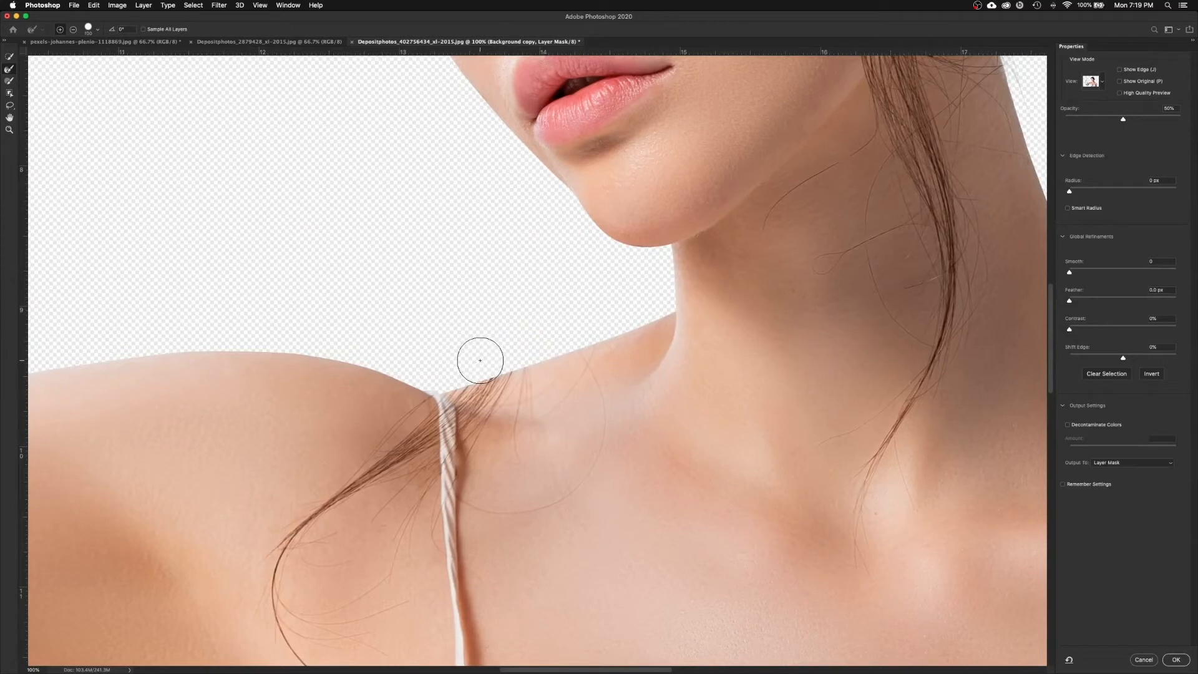
mouse_move(503, 192)
left_mouse_down()
mouse_move(519, 325)
mouse_move(527, 300)
mouse_move(481, 153)
mouse_move(508, 188)
mouse_move(447, 113)
mouse_move(453, 93)
mouse_move(511, 241)
mouse_move(481, 354)
mouse_move(503, 348)
mouse_move(476, 360)
left_mouse_up()
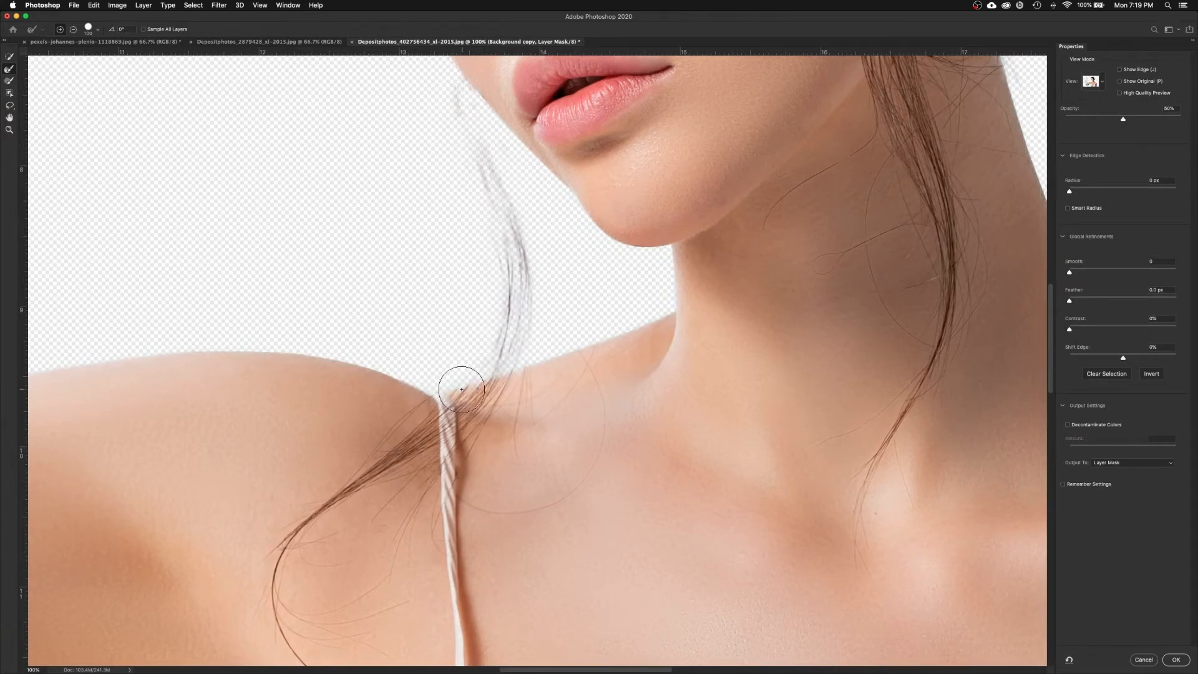
mouse_move(476, 368)
left_mouse_down()
mouse_move(498, 302)
mouse_move(488, 270)
left_mouse_up()
Step: Refine the stray strands along her hairline and the loose strand beside her temple
left_click_drag(448, 158, 484, 310)
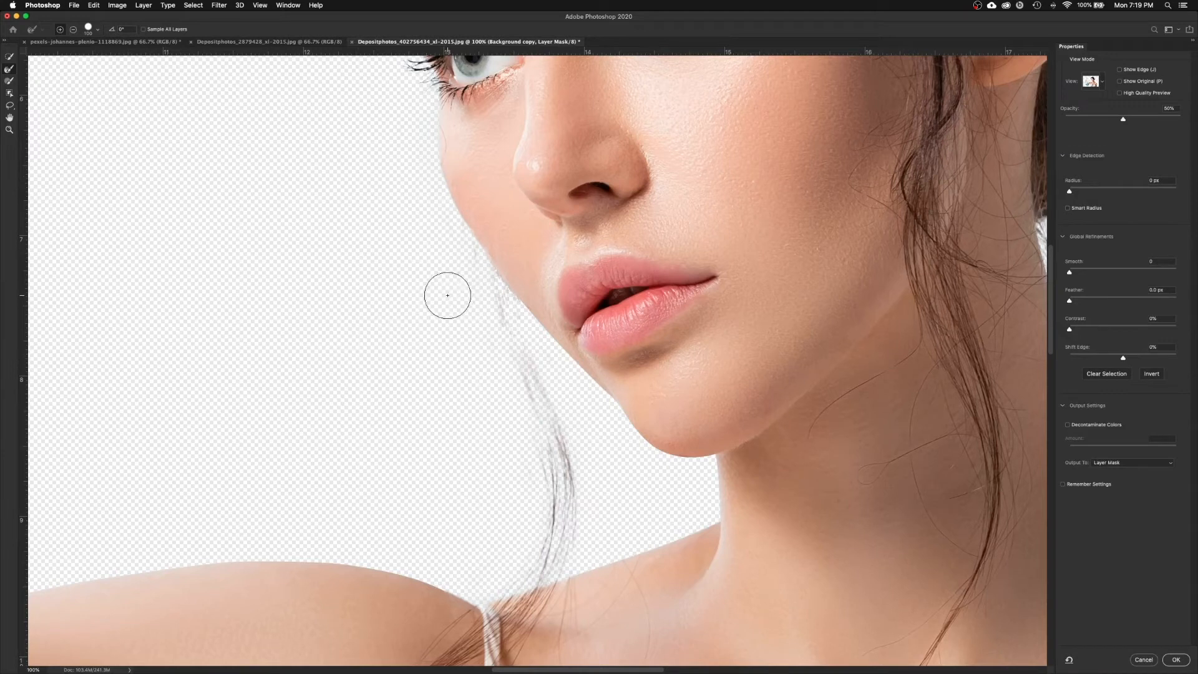
left_click_drag(398, 160, 505, 489)
left_click_drag(440, 201, 479, 280)
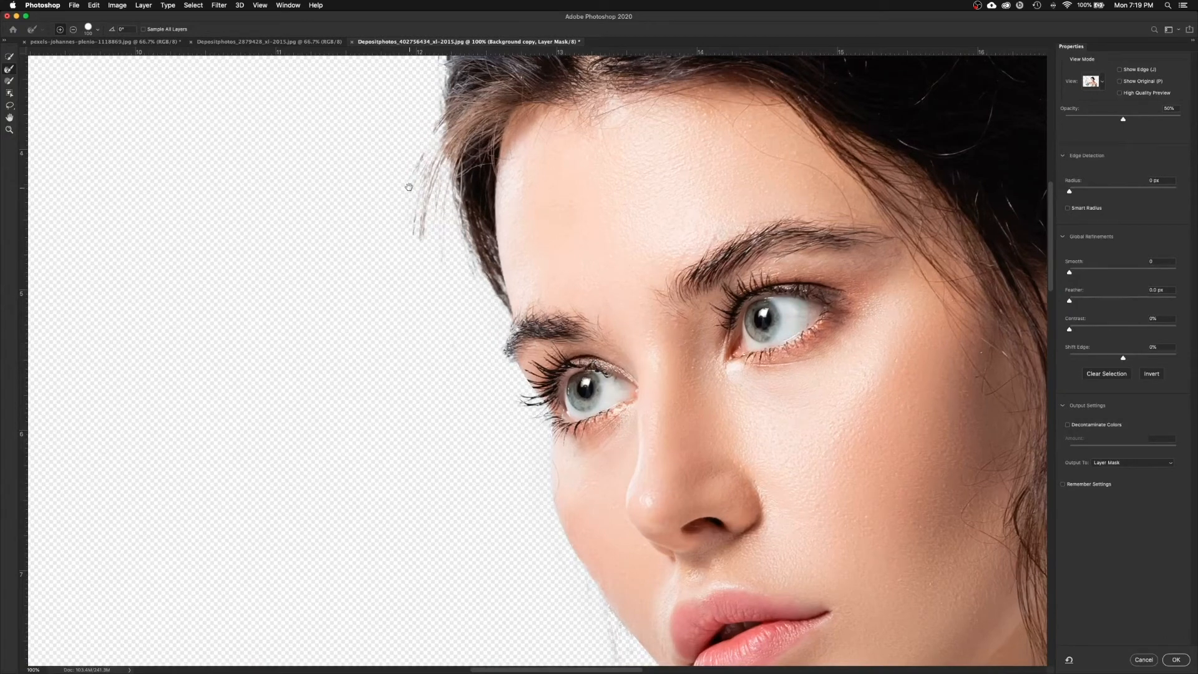
left_click_drag(408, 192, 420, 405)
scroll(420, 405, "down", 6)
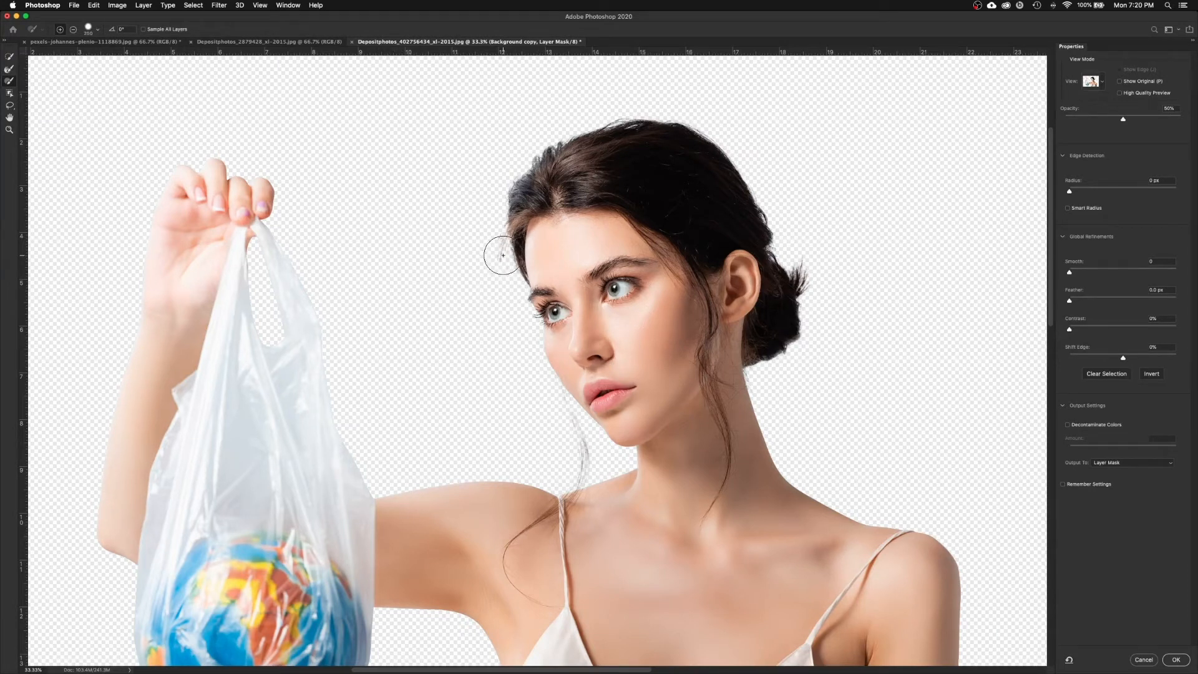
mouse_move(502, 240)
left_mouse_down()
mouse_move(487, 319)
mouse_move(497, 267)
mouse_move(526, 361)
mouse_move(519, 355)
mouse_move(488, 396)
mouse_move(538, 397)
mouse_move(566, 420)
mouse_move(573, 477)
mouse_move(579, 467)
mouse_move(564, 499)
mouse_move(577, 436)
mouse_move(542, 372)
left_mouse_up()
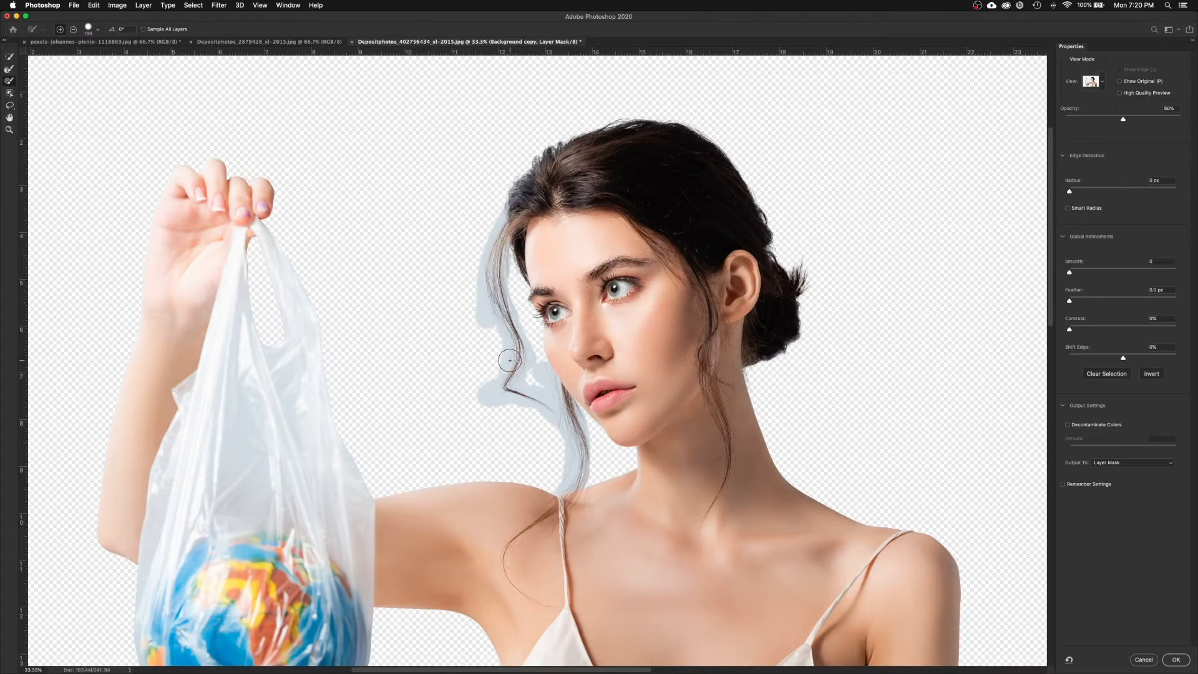
key("super+plus")
Step: Paint the refine area along the hair edge, then subtract the excess bulge below the strand
left_click_drag(486, 244, 484, 284)
mouse_move(396, 291)
left_mouse_down()
mouse_move(410, 270)
mouse_move(380, 289)
mouse_move(415, 270)
mouse_move(427, 281)
left_mouse_up()
mouse_move(455, 363)
left_mouse_down()
mouse_move(483, 410)
mouse_move(542, 450)
mouse_move(529, 407)
mouse_move(467, 383)
left_mouse_up()
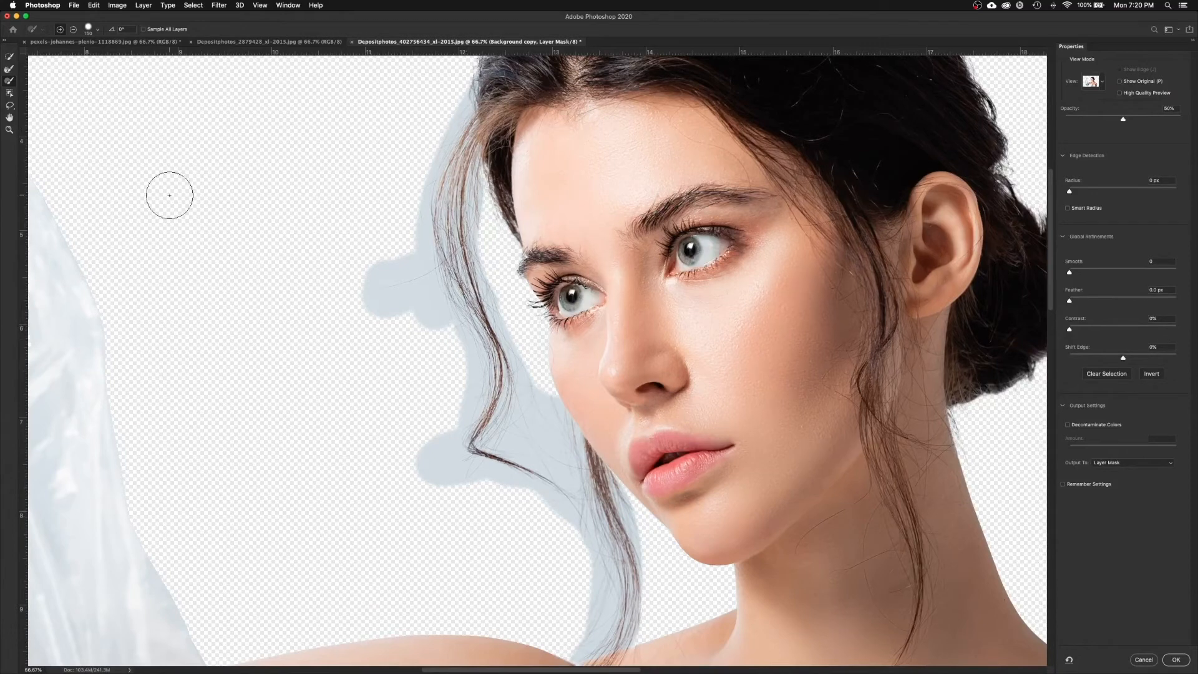
left_click(74, 32)
mouse_move(429, 433)
left_mouse_down()
mouse_move(421, 482)
mouse_move(457, 499)
mouse_move(425, 462)
mouse_move(470, 494)
mouse_move(487, 497)
mouse_move(458, 481)
mouse_move(498, 494)
mouse_move(535, 517)
mouse_move(544, 553)
mouse_move(538, 515)
mouse_move(471, 503)
left_mouse_up()
left_click_drag(420, 323, 346, 313)
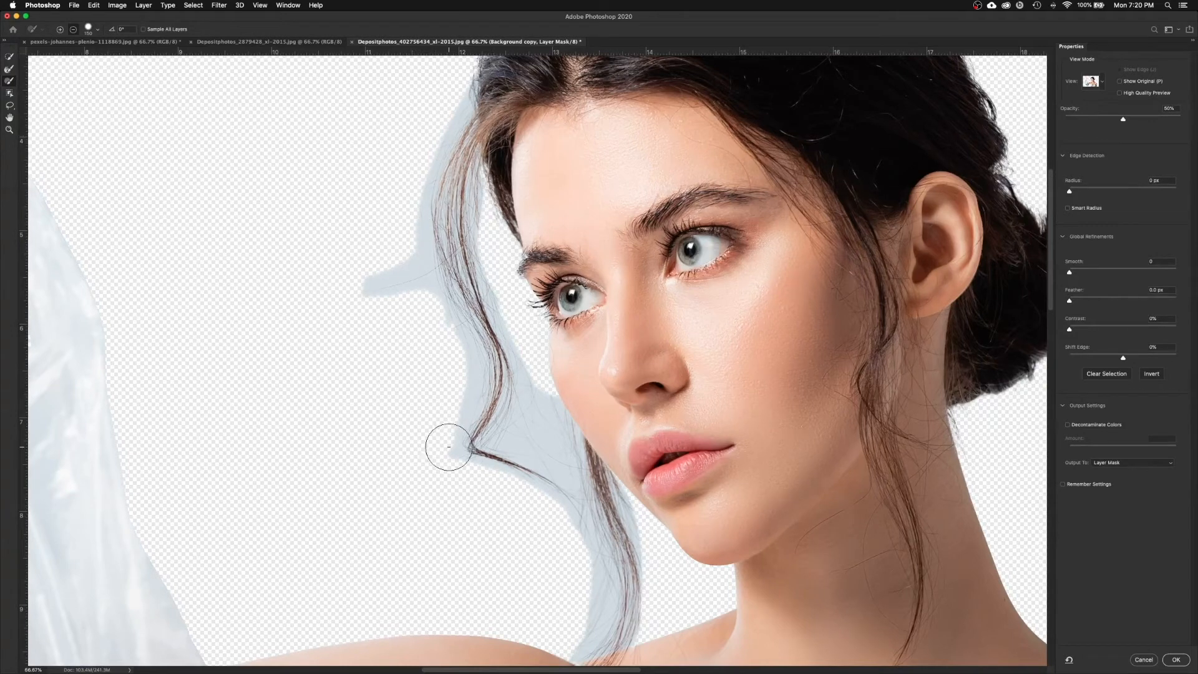
Step: With a smaller brush, refine the hair edge from her temple down to the curl by her cheek
key("bracketleft")
key("bracketleft")
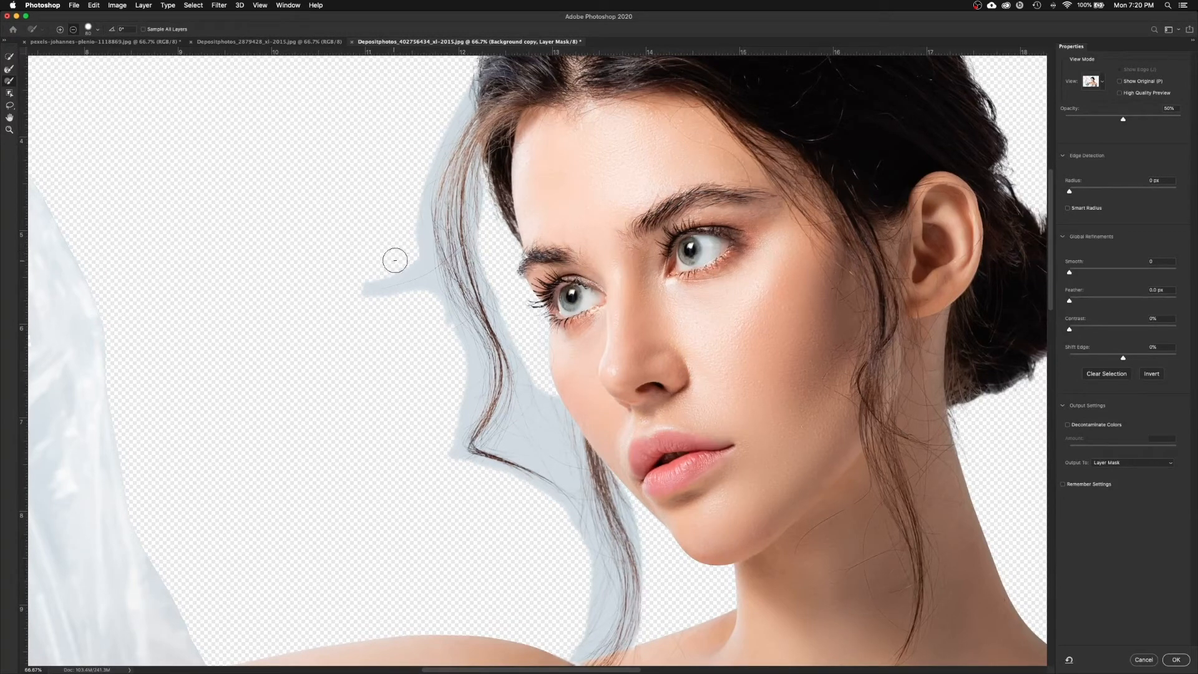
left_click(10, 70)
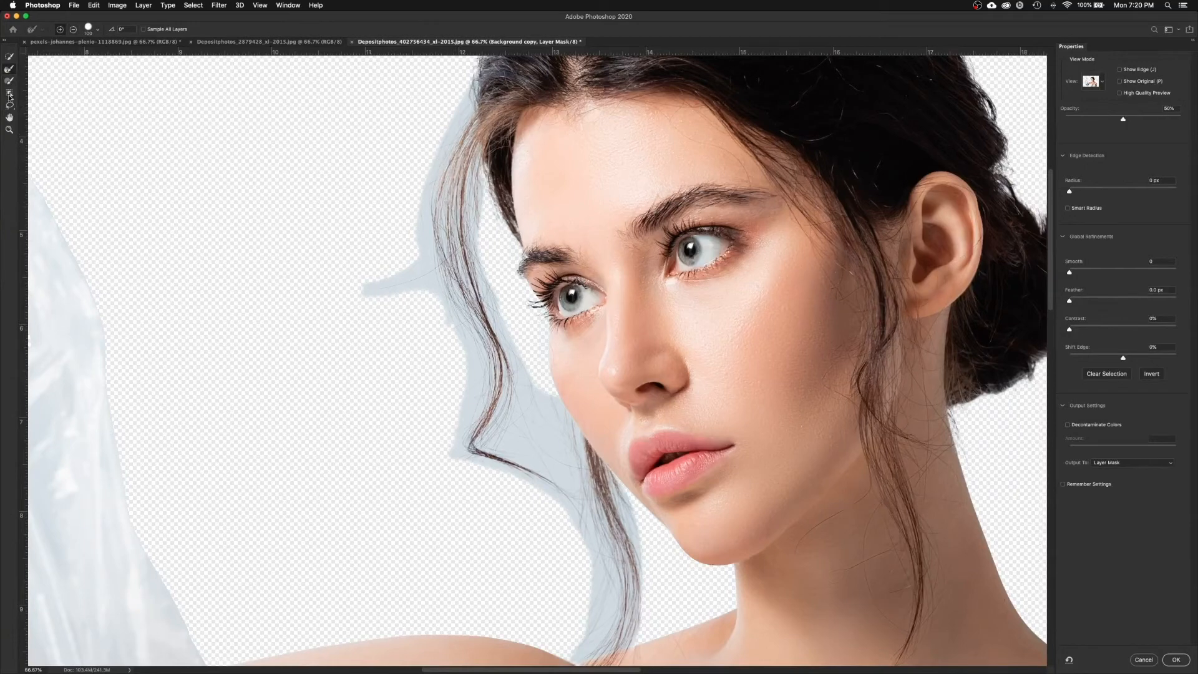
mouse_move(477, 95)
left_mouse_down()
mouse_move(431, 179)
mouse_move(423, 229)
left_mouse_up()
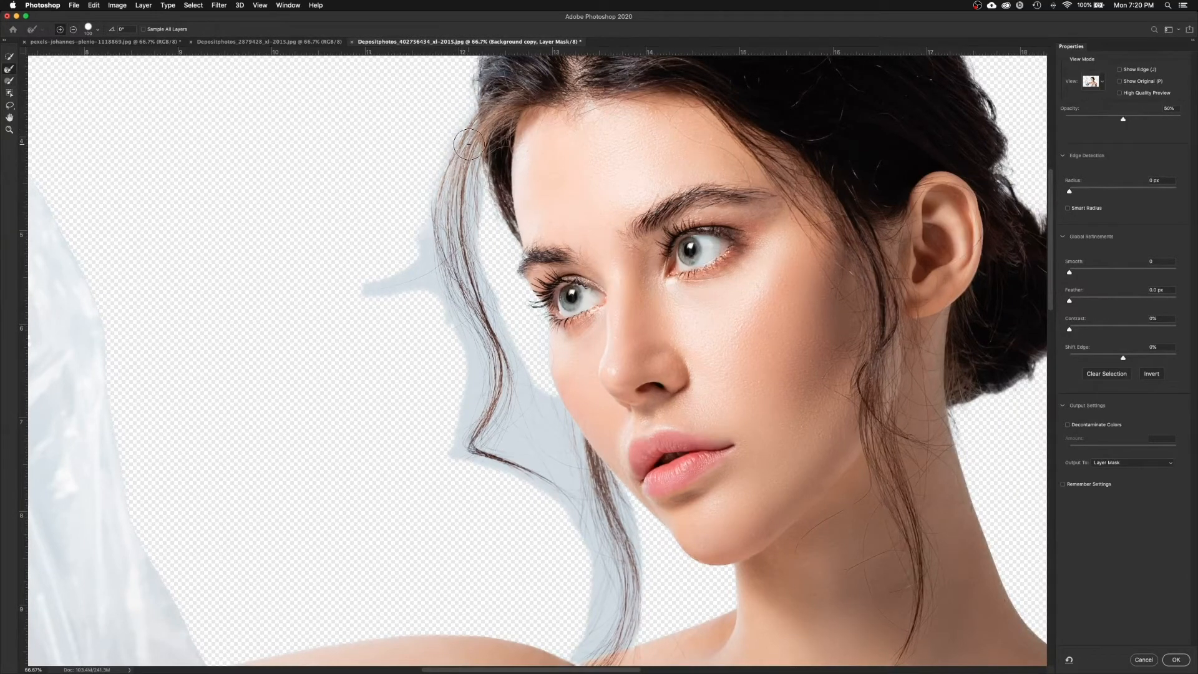
left_click_drag(476, 163, 490, 284)
mouse_move(418, 272)
left_mouse_down()
mouse_move(425, 231)
mouse_move(428, 289)
mouse_move(426, 270)
mouse_move(342, 297)
left_mouse_up()
left_click_drag(433, 278, 471, 372)
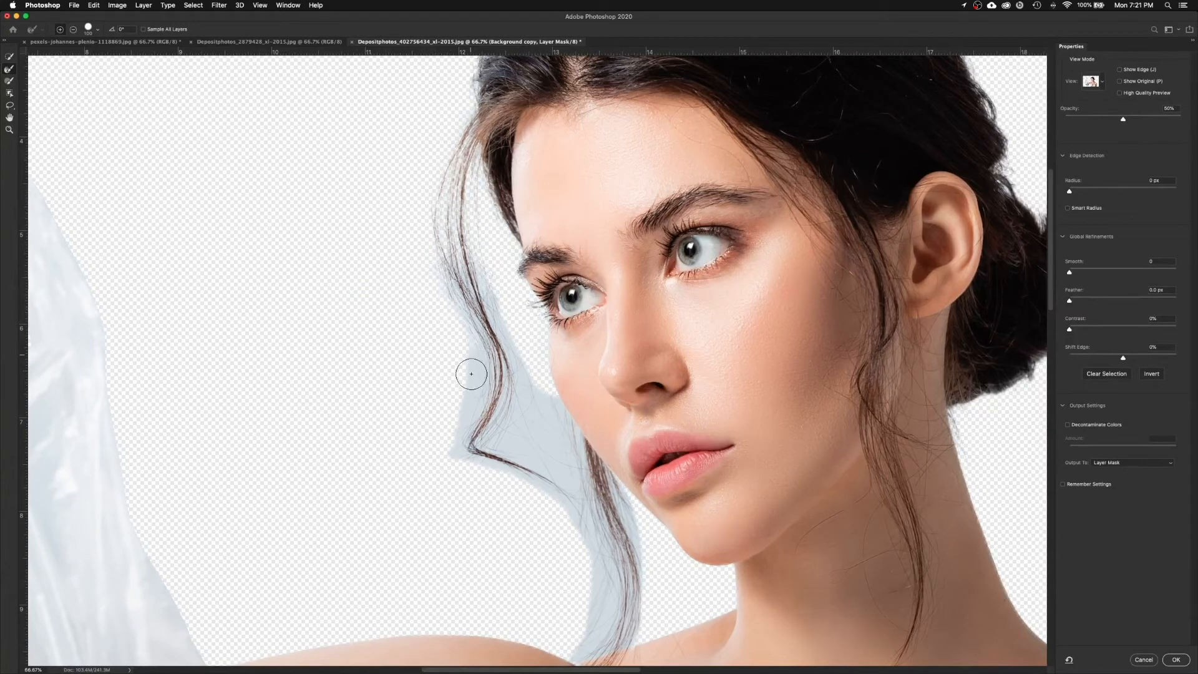
mouse_move(458, 270)
left_mouse_down()
mouse_move(492, 373)
mouse_move(487, 413)
left_mouse_up()
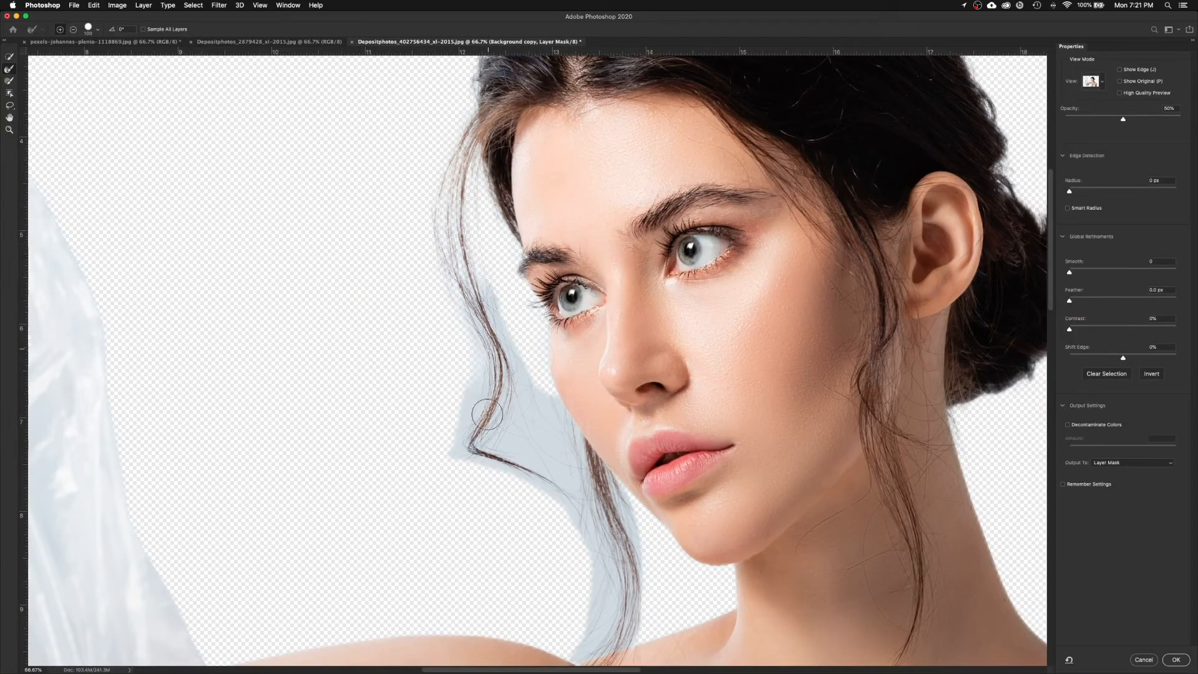
left_click_drag(476, 276, 516, 388)
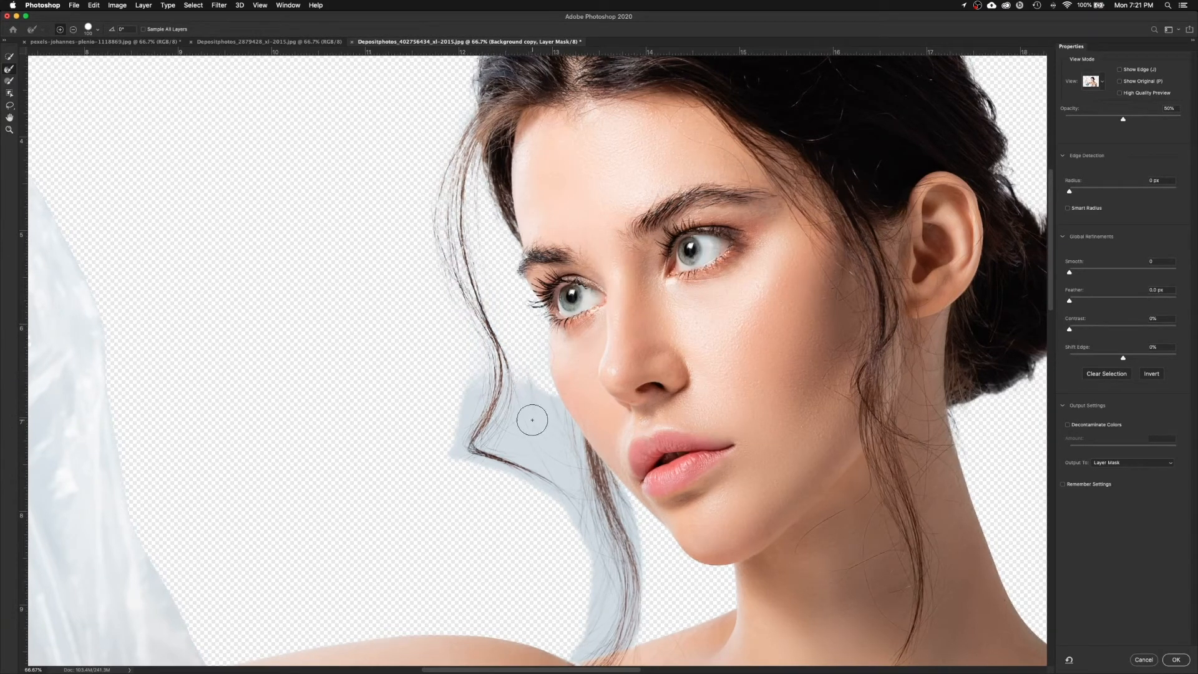
left_click_drag(510, 436, 557, 457)
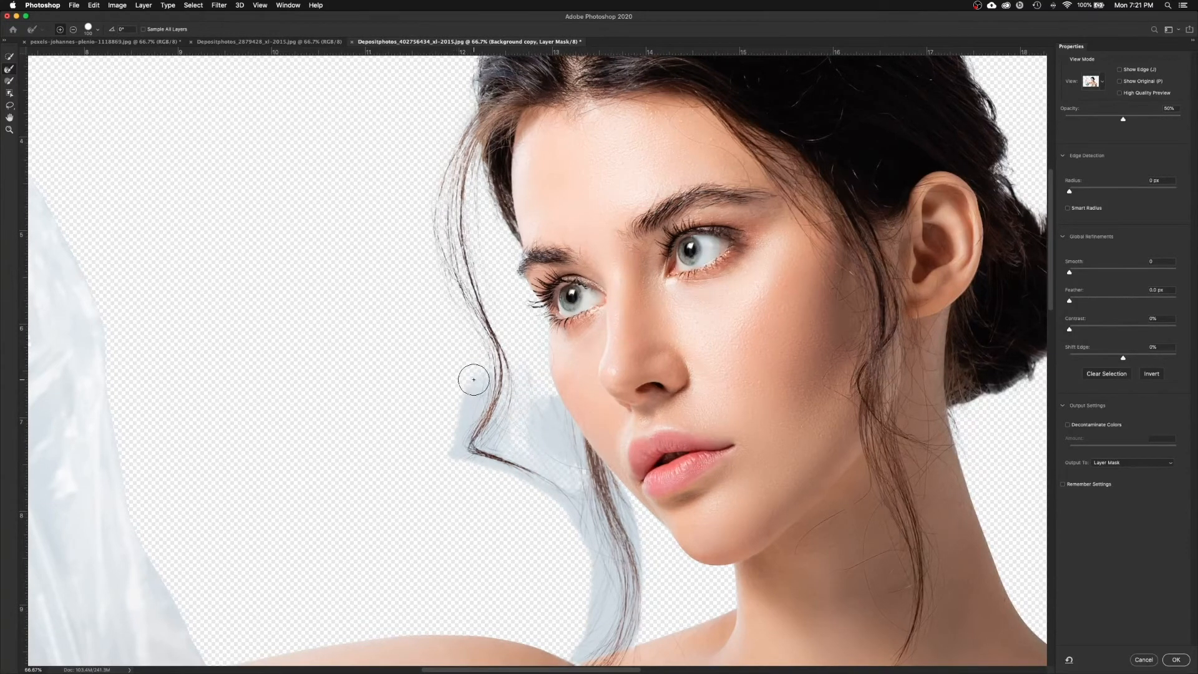
mouse_move(473, 379)
left_mouse_down()
mouse_move(450, 436)
mouse_move(489, 481)
mouse_move(526, 481)
mouse_move(502, 496)
left_mouse_up()
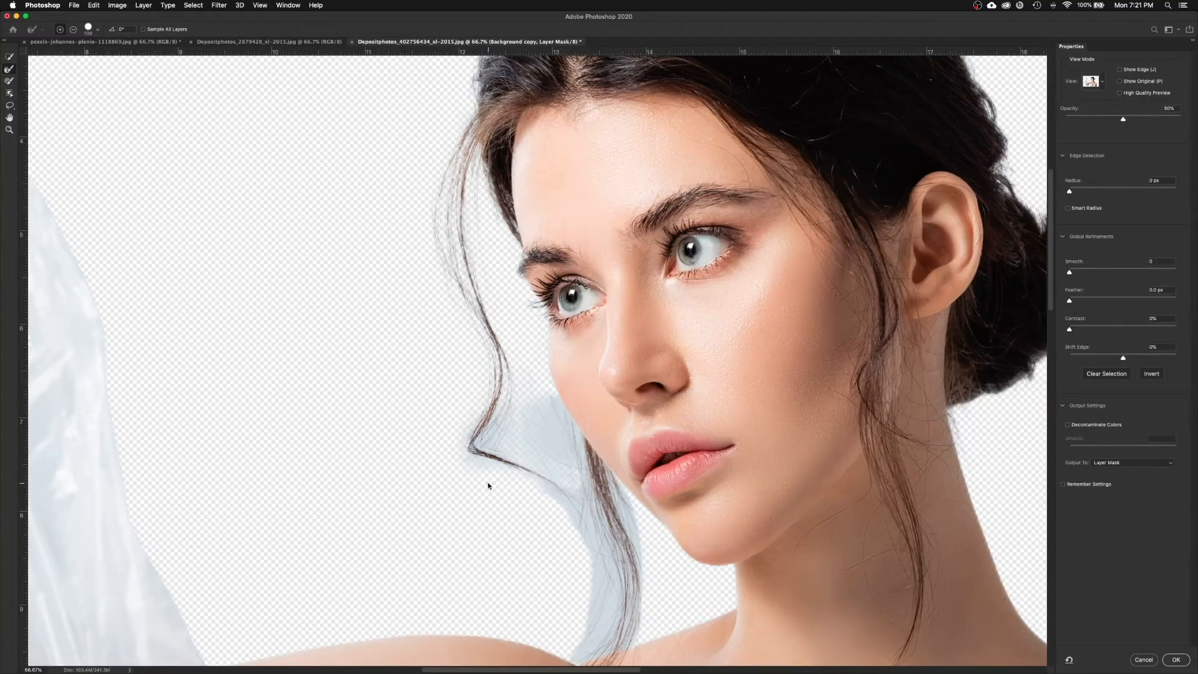
mouse_move(496, 466)
left_mouse_down()
mouse_move(474, 425)
mouse_move(487, 406)
left_mouse_up()
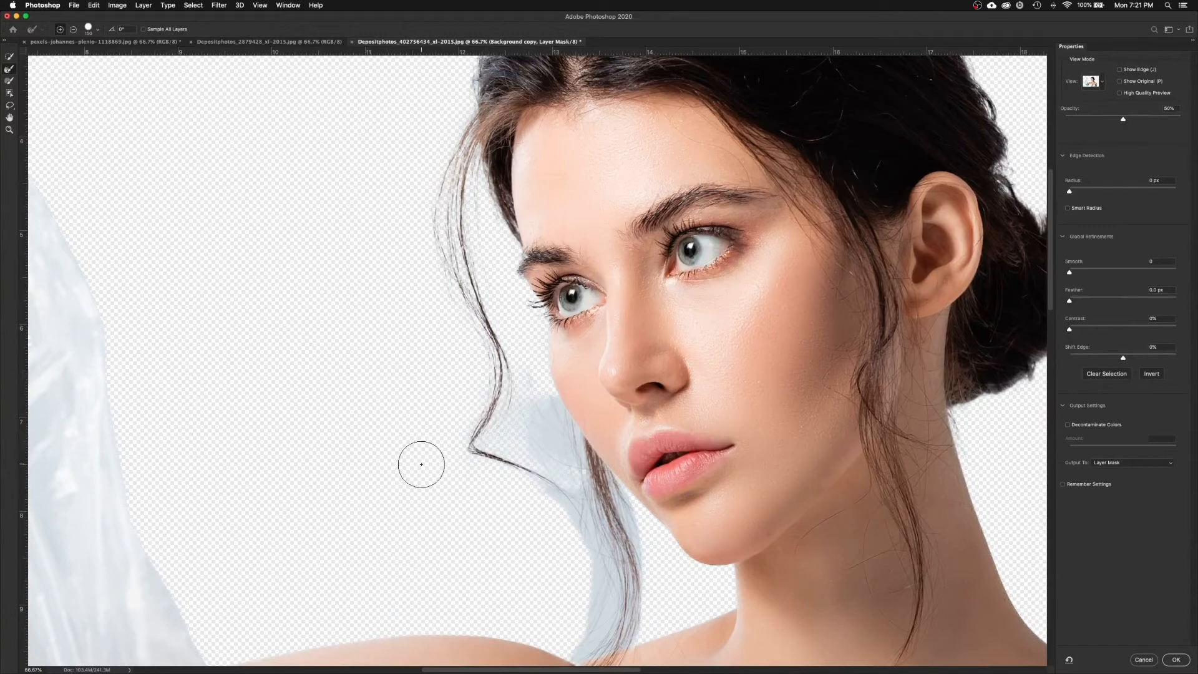
Step: At 200%, clean the bluish fringe around the hair strands beside her nose and chin
scroll(421, 464, "up", 5)
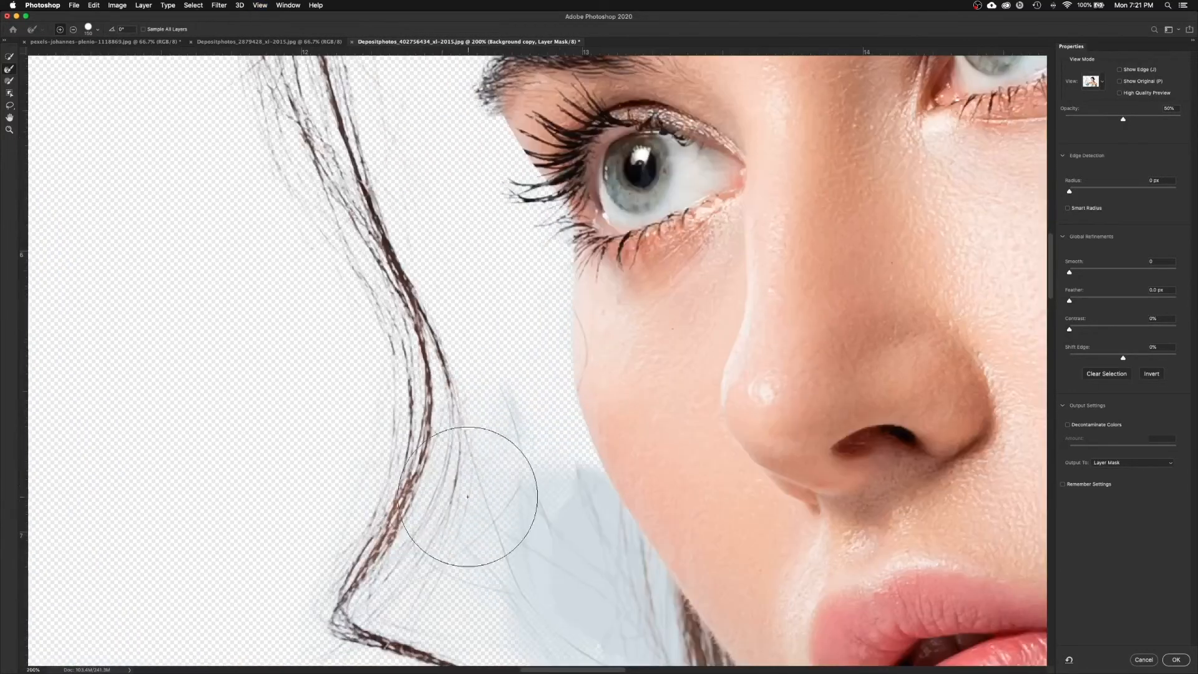
left_click_drag(503, 503, 406, 385)
mouse_move(422, 343)
left_mouse_down()
mouse_move(449, 424)
mouse_move(512, 512)
left_mouse_up()
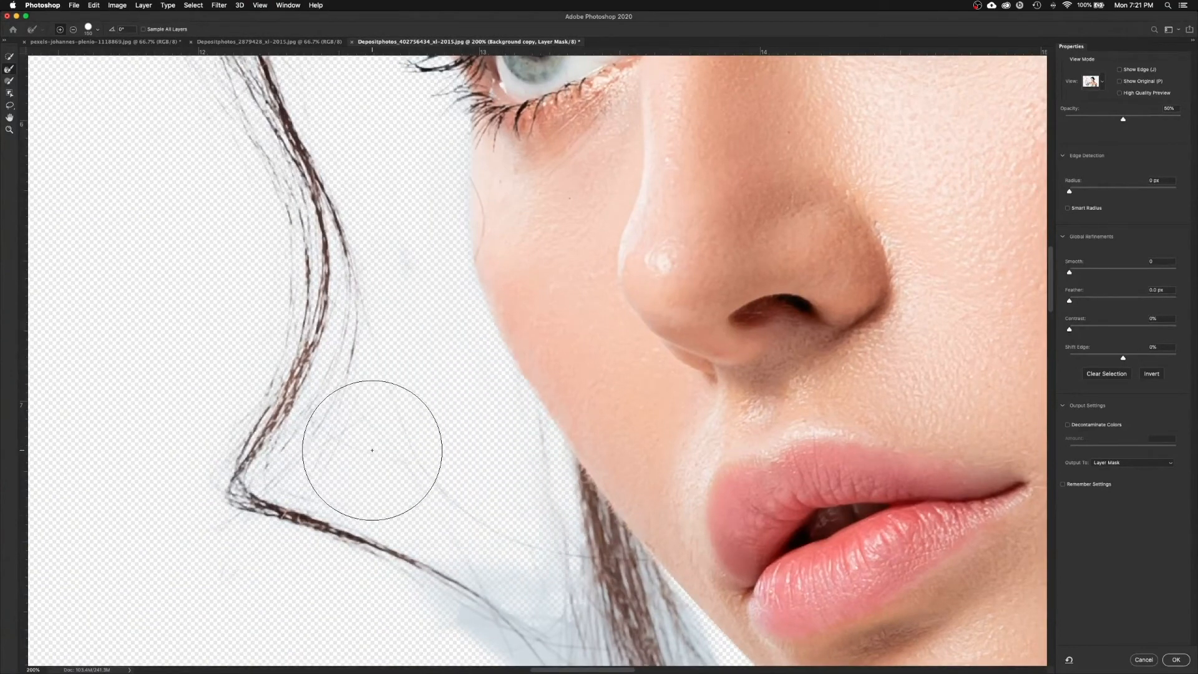
mouse_move(440, 261)
left_mouse_down()
mouse_move(476, 396)
mouse_move(401, 229)
left_mouse_up()
scroll(521, 490, "down", 8)
scroll(521, 489, "right", 4)
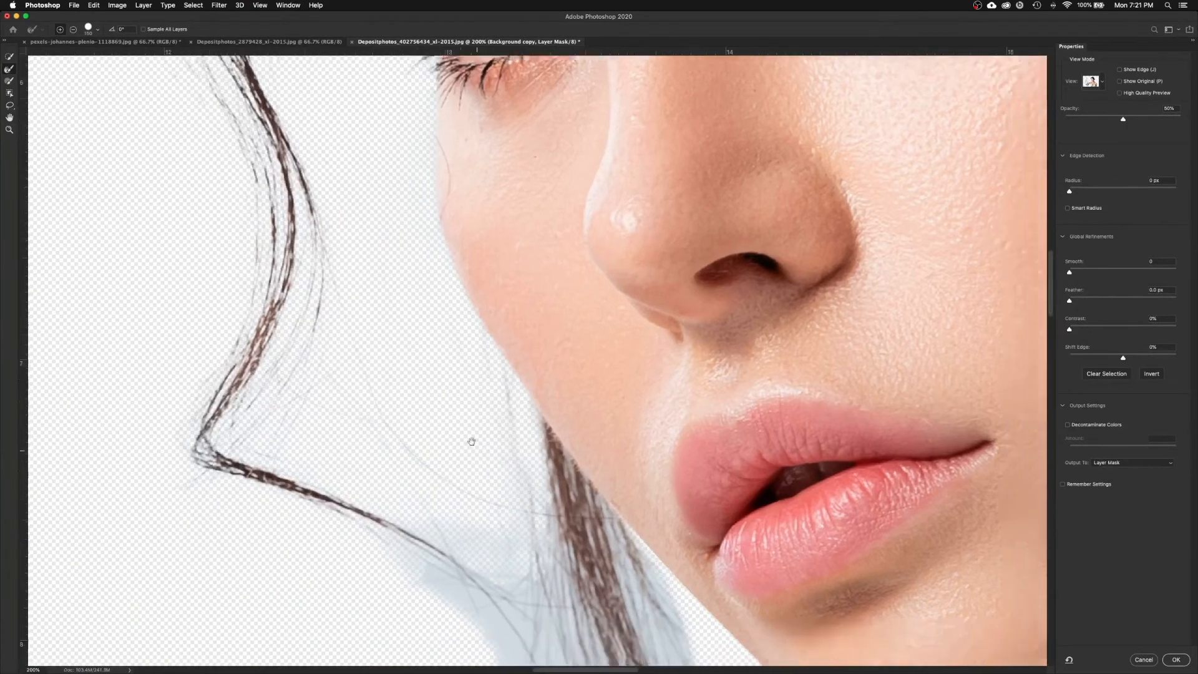
mouse_move(368, 320)
left_mouse_down()
mouse_move(427, 358)
mouse_move(441, 423)
mouse_move(431, 403)
mouse_move(422, 410)
mouse_move(495, 561)
left_mouse_up()
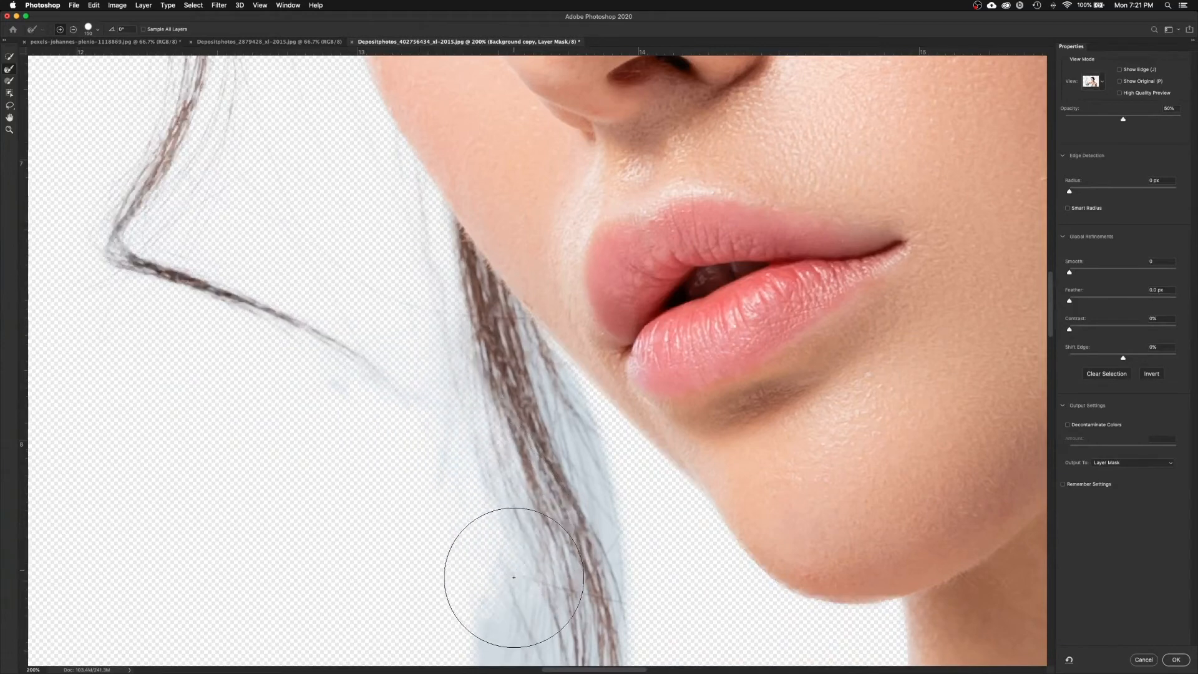
scroll(475, 512, "down", 10)
scroll(474, 512, "right", 2)
mouse_move(458, 469)
left_mouse_down()
mouse_move(454, 420)
mouse_move(455, 508)
mouse_move(420, 593)
left_mouse_up()
mouse_move(513, 446)
left_mouse_down()
mouse_move(488, 252)
mouse_move(537, 375)
mouse_move(533, 501)
left_mouse_up()
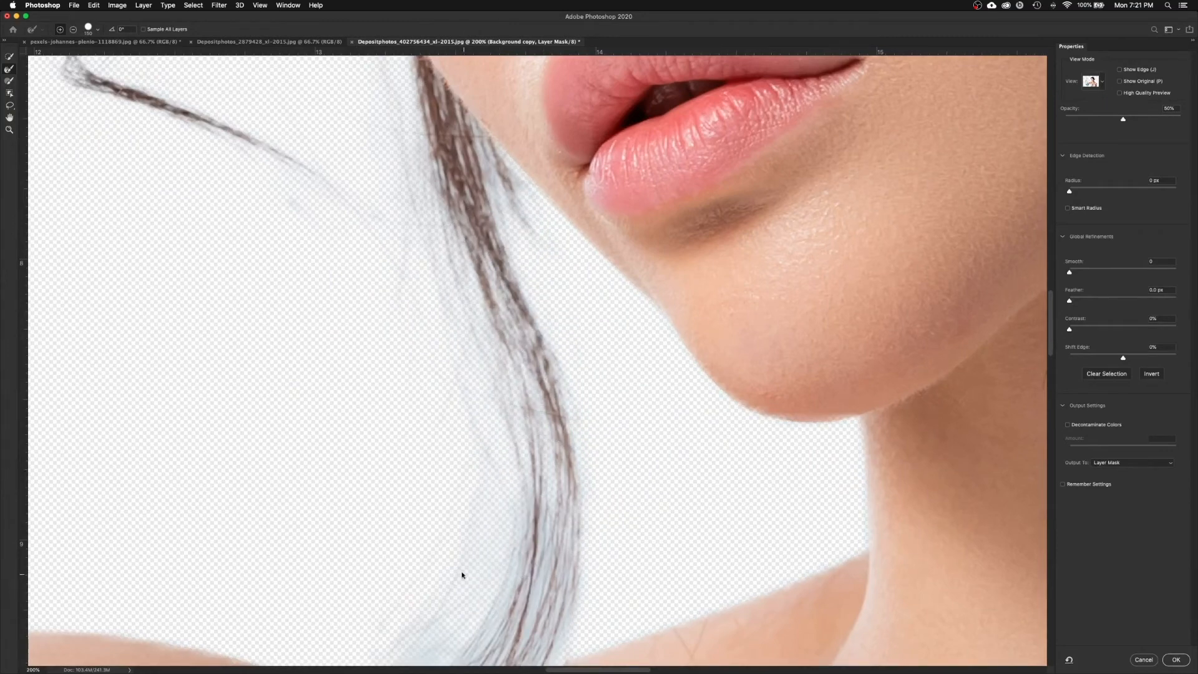
Step: Refine the hair toward her shoulder, then shrink the Refine Edge Brush twice for fine detail
scroll(475, 524, "down", 5)
scroll(474, 524, "left", 1)
mouse_move(588, 362)
left_mouse_down()
mouse_move(561, 474)
mouse_move(484, 476)
mouse_move(420, 497)
left_mouse_up()
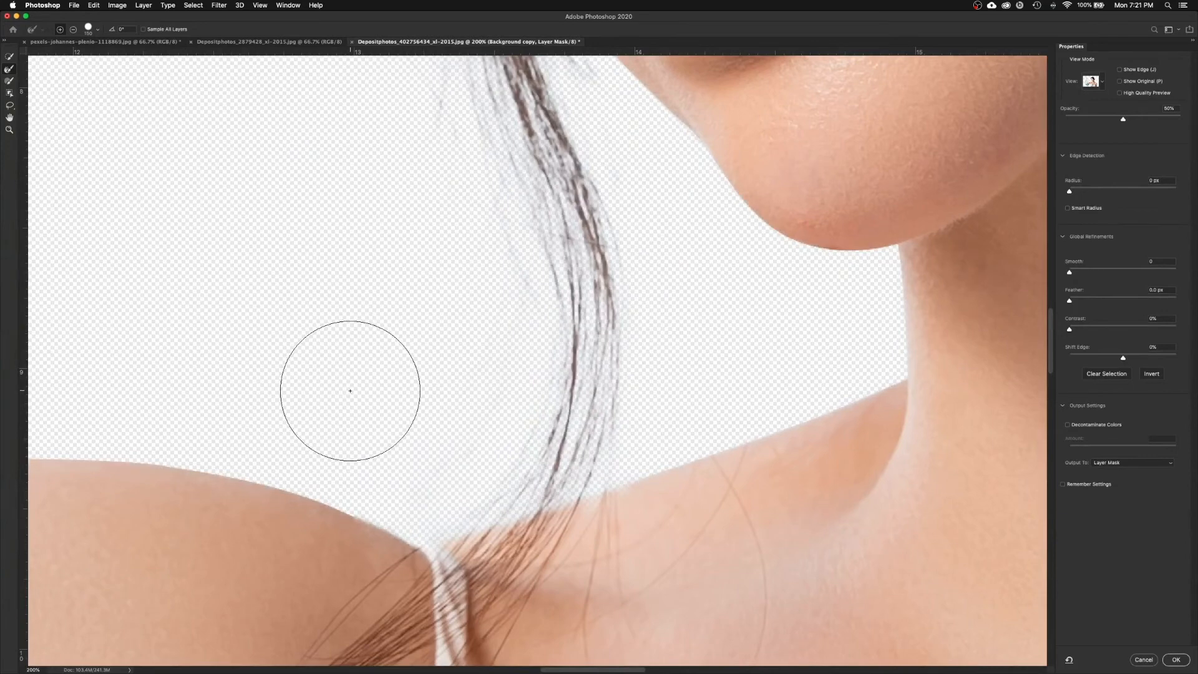
scroll(443, 405, "up", 15)
scroll(443, 405, "left", 1)
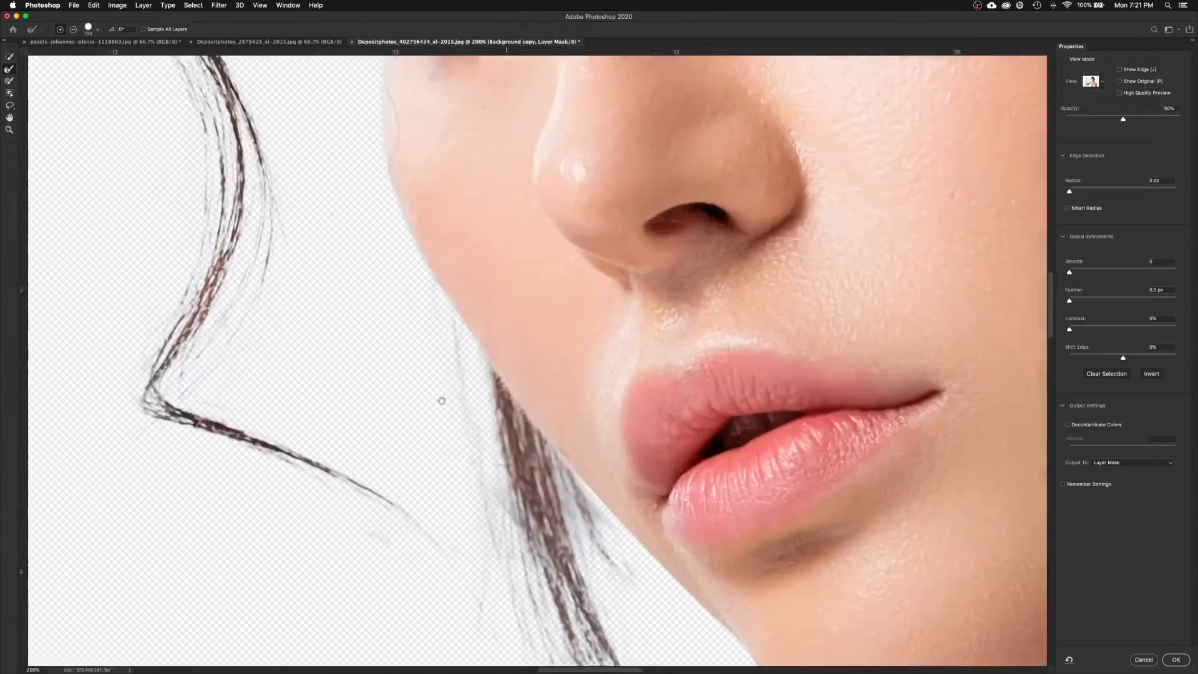
scroll(443, 405, "up", 10)
scroll(443, 405, "left", 1)
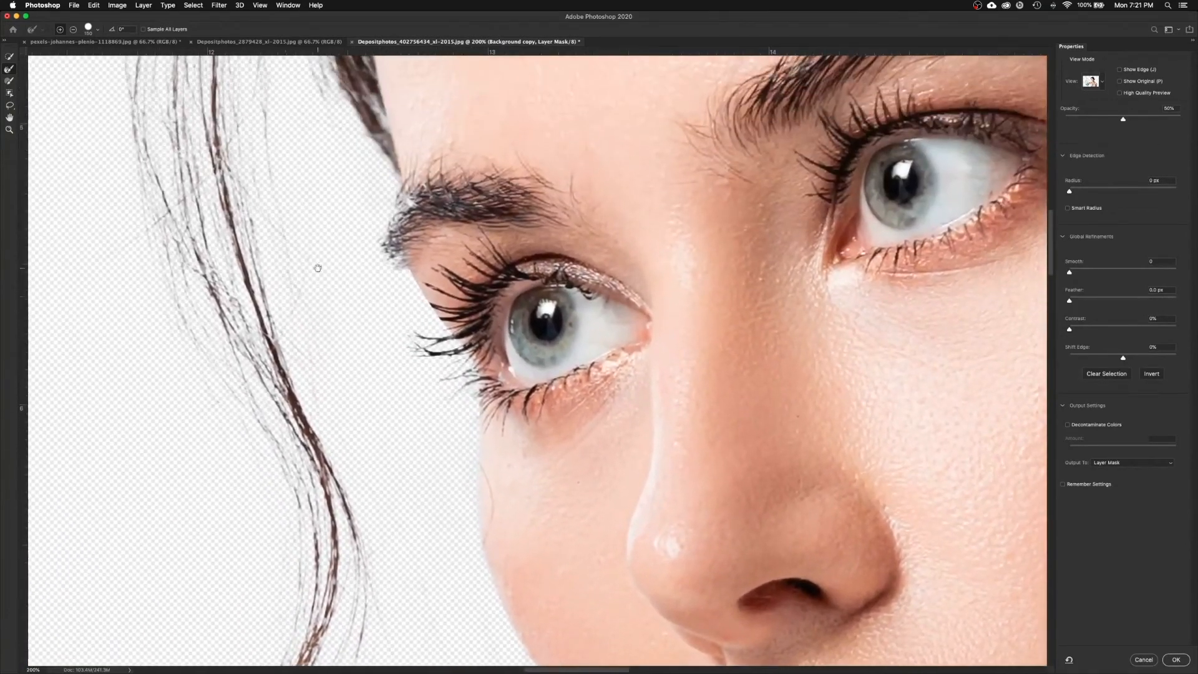
scroll(331, 337, "up", 8)
scroll(331, 337, "left", 1)
scroll(299, 184, "left", 8)
scroll(299, 184, "right", 8)
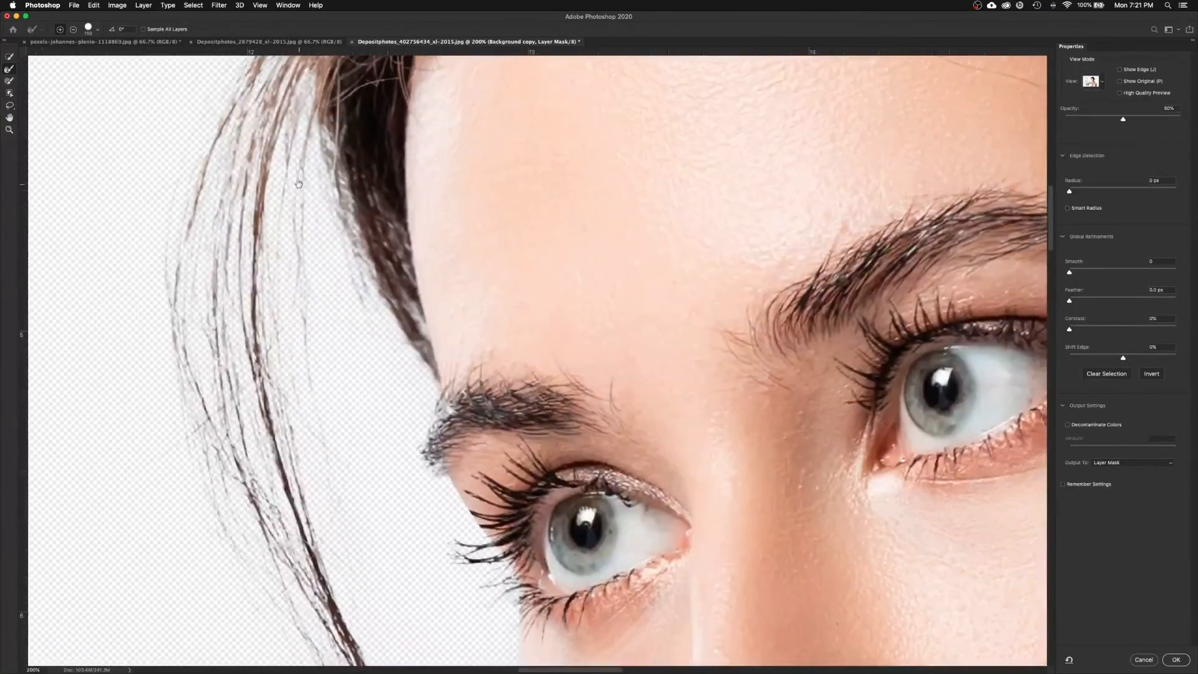
scroll(406, 338, "down", 10)
scroll(406, 337, "right", 2)
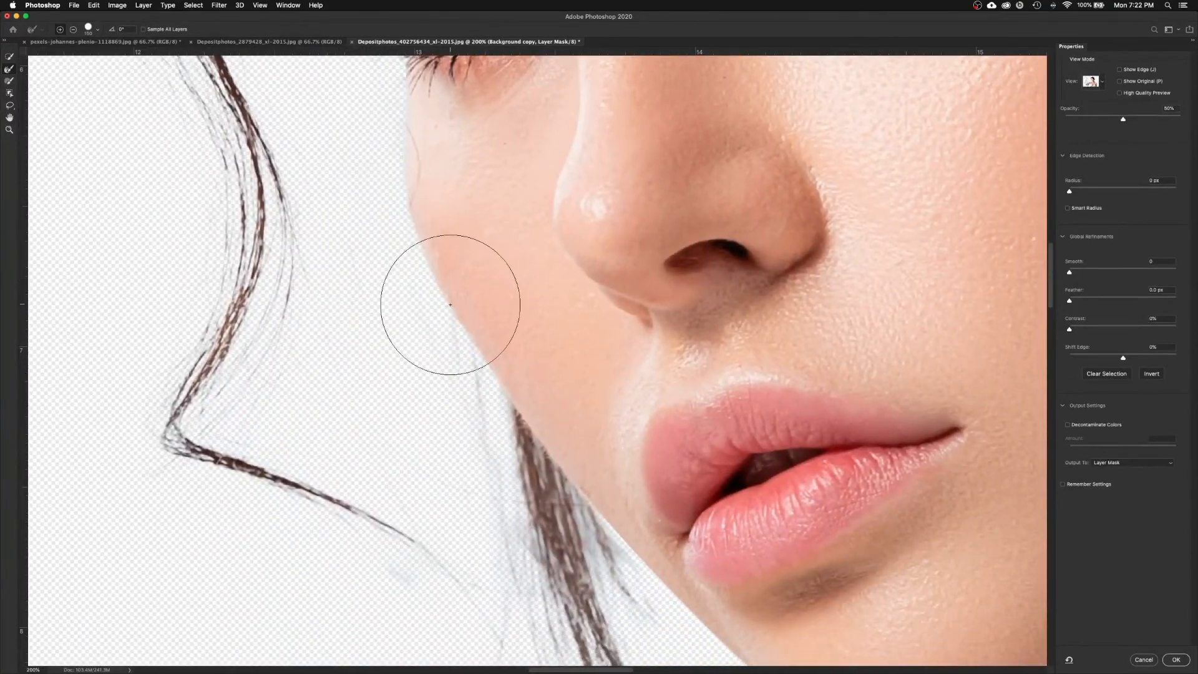
key("bracketleft")
key("bracketleft")
key("bracketleft")
key("bracketleft")
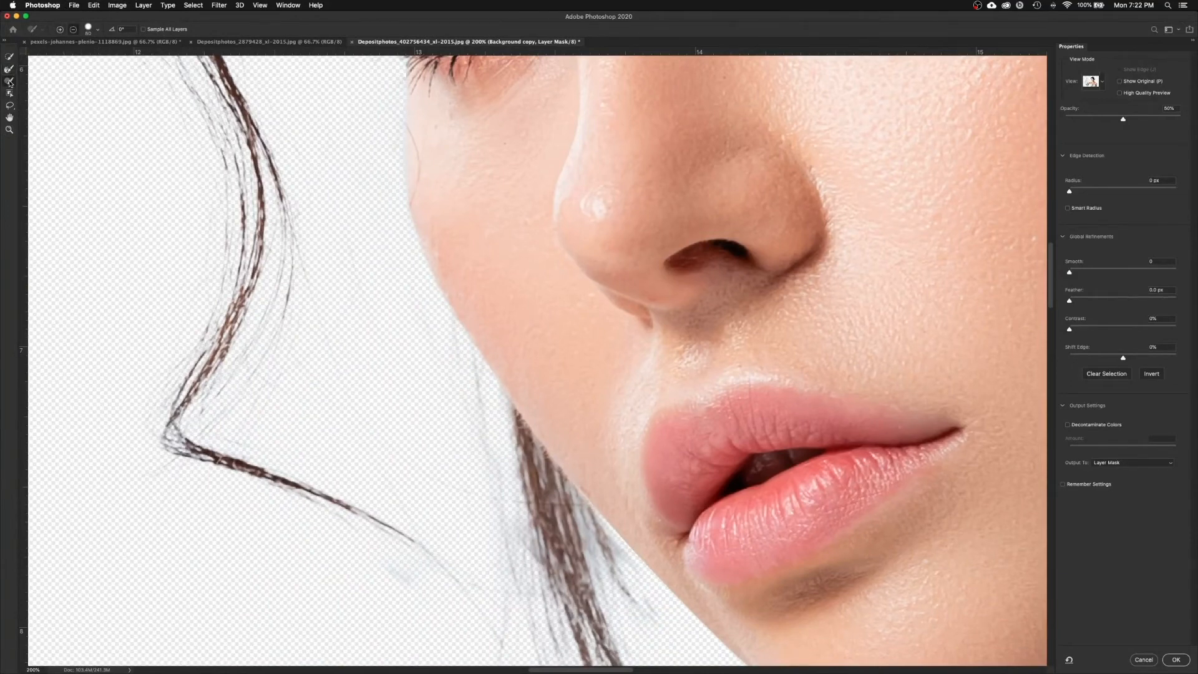
key("bracketleft")
key("bracketleft")
key("bracketleft")
key("bracketleft")
Step: Refine the hair beside her chin with a reduced Refine Edge Brush
scroll(578, 470, "down", 5)
scroll(578, 471, "right", 4)
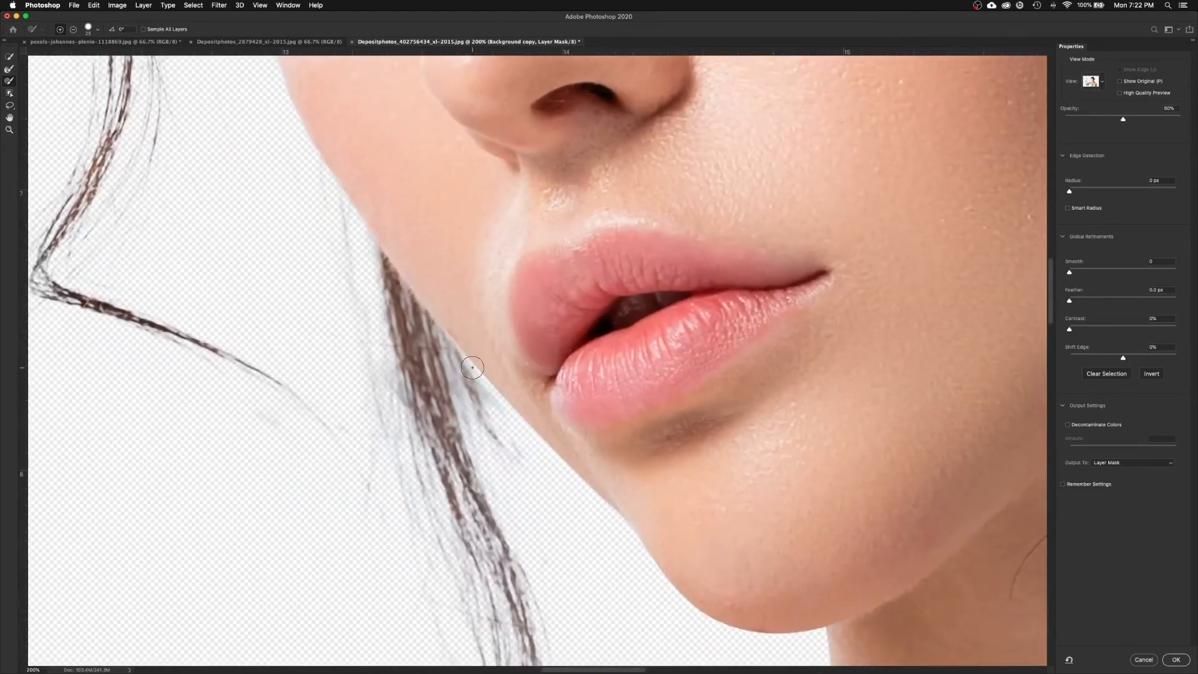
left_click(8, 69)
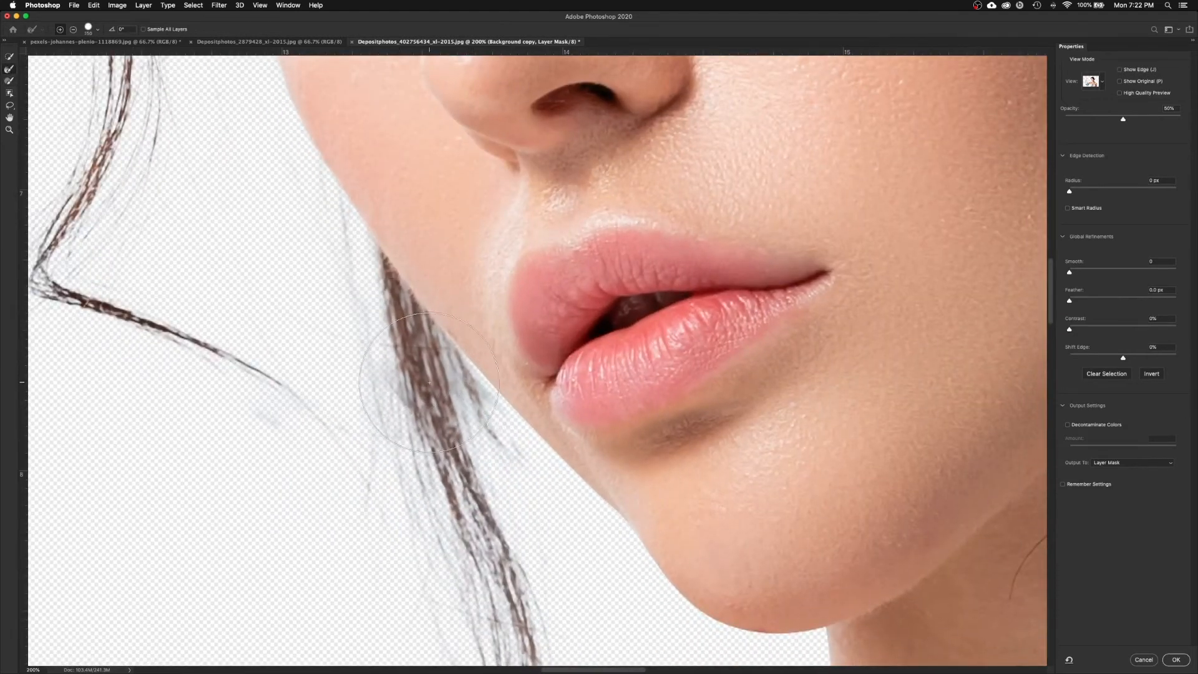
left_click_drag(473, 413, 481, 424)
key("bracketleft")
key("bracketleft")
key("bracketleft")
key("bracketleft")
left_click_drag(332, 188, 350, 329)
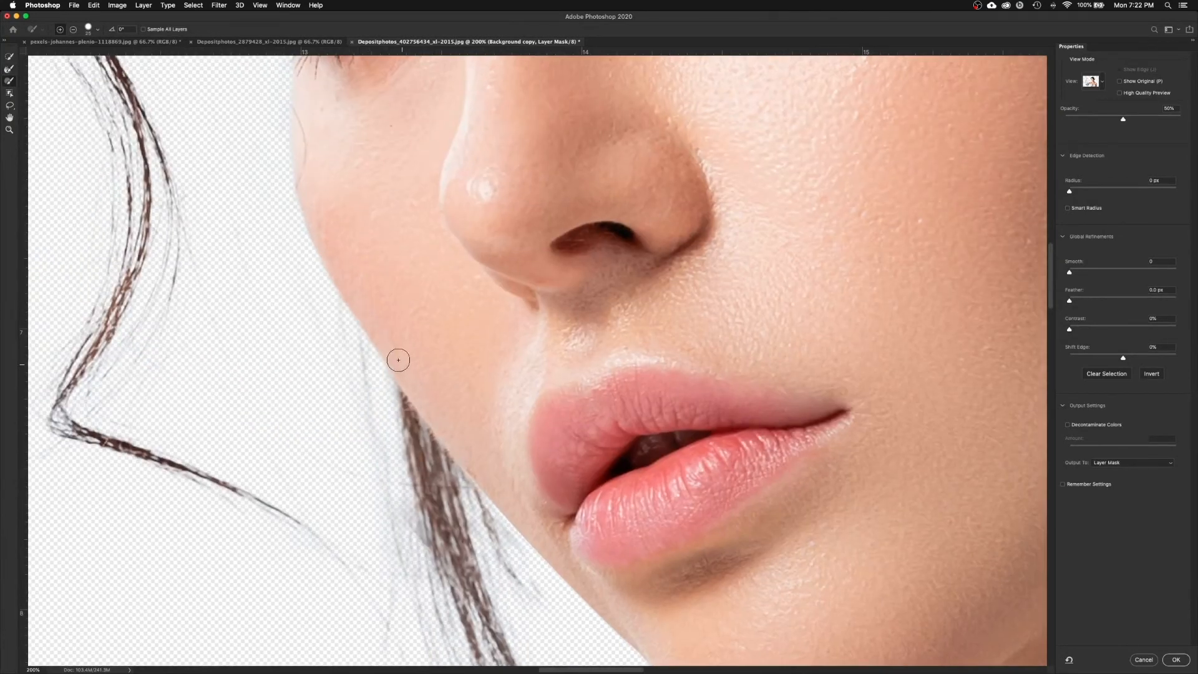
scroll(405, 370, "down", 8)
scroll(405, 370, "up", 4)
scroll(405, 370, "down", 2)
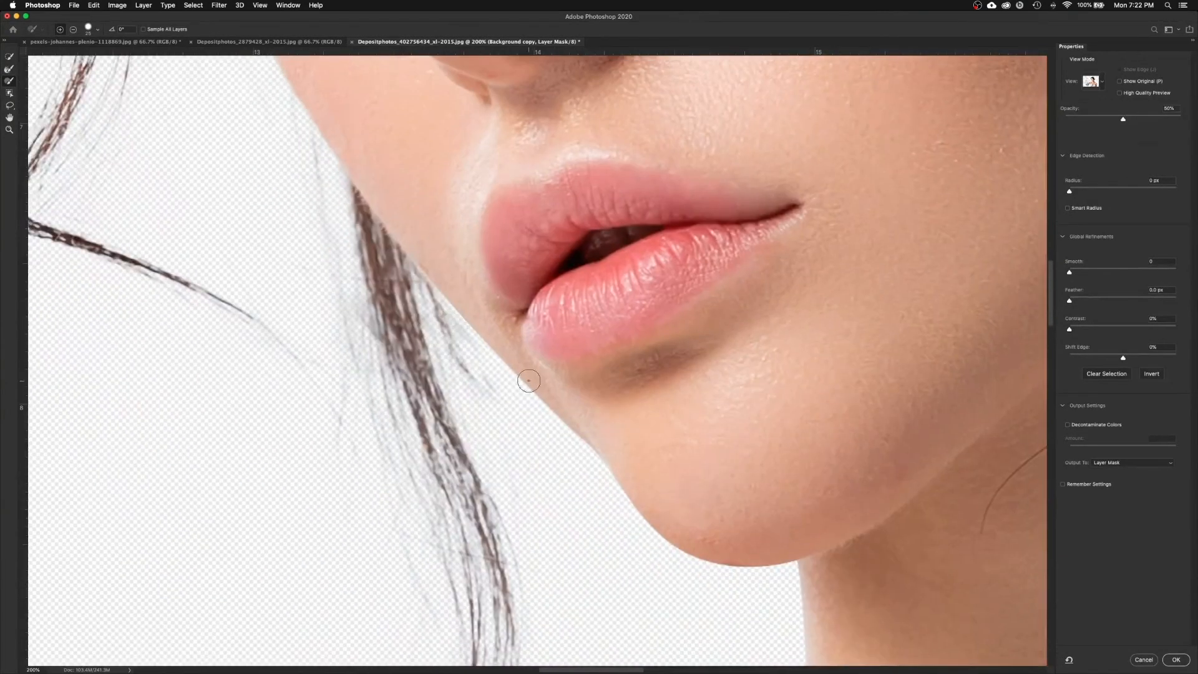
Step: Refine the hair edge near her shoulder with a finer brush, then zoom out to 66.7%
left_click_drag(921, 501, 752, 488)
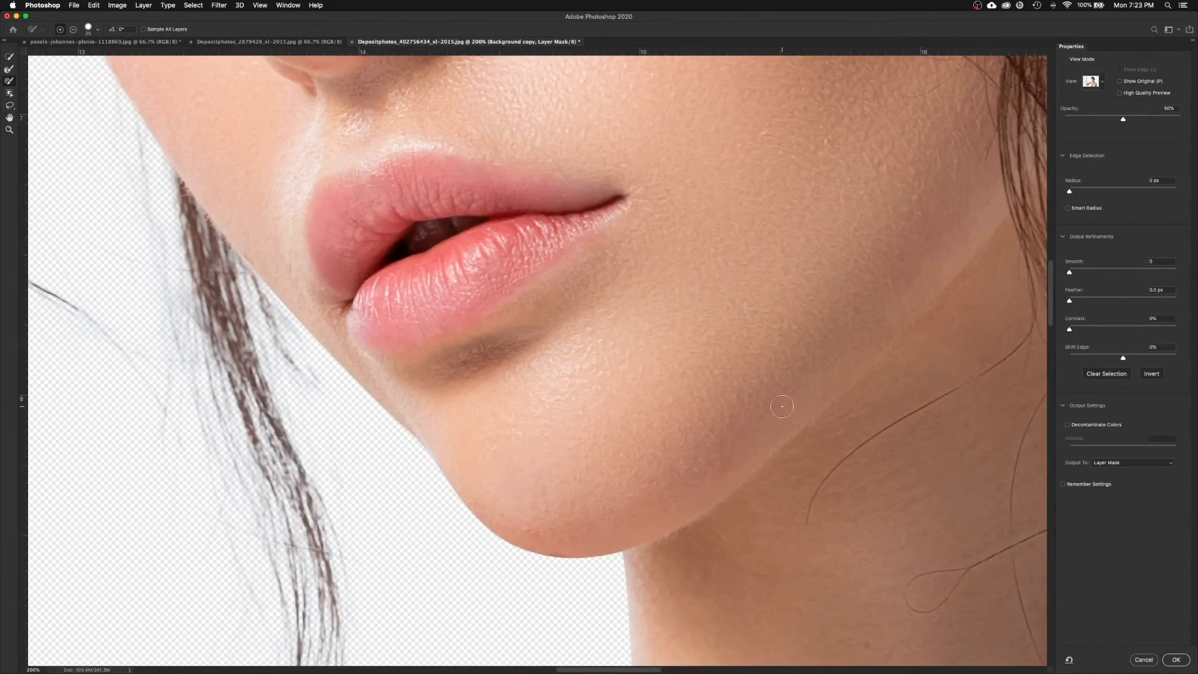
scroll(570, 610, "down", 5)
scroll(647, 508, "left", 5)
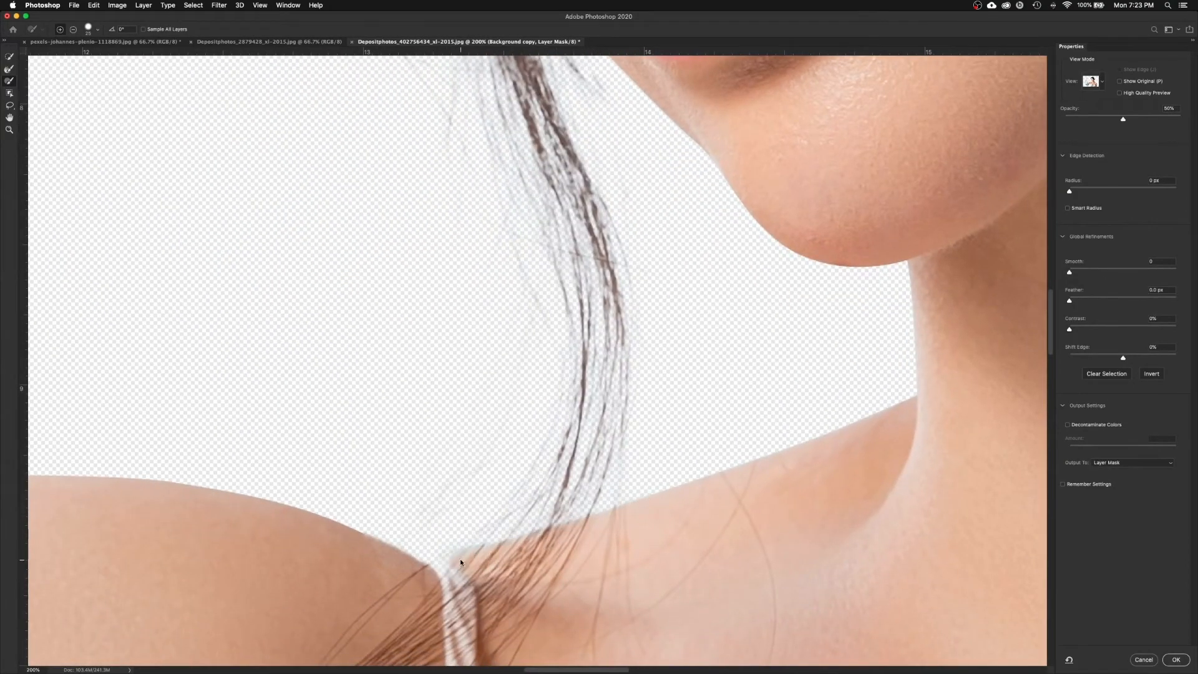
scroll(475, 575, "up", 1)
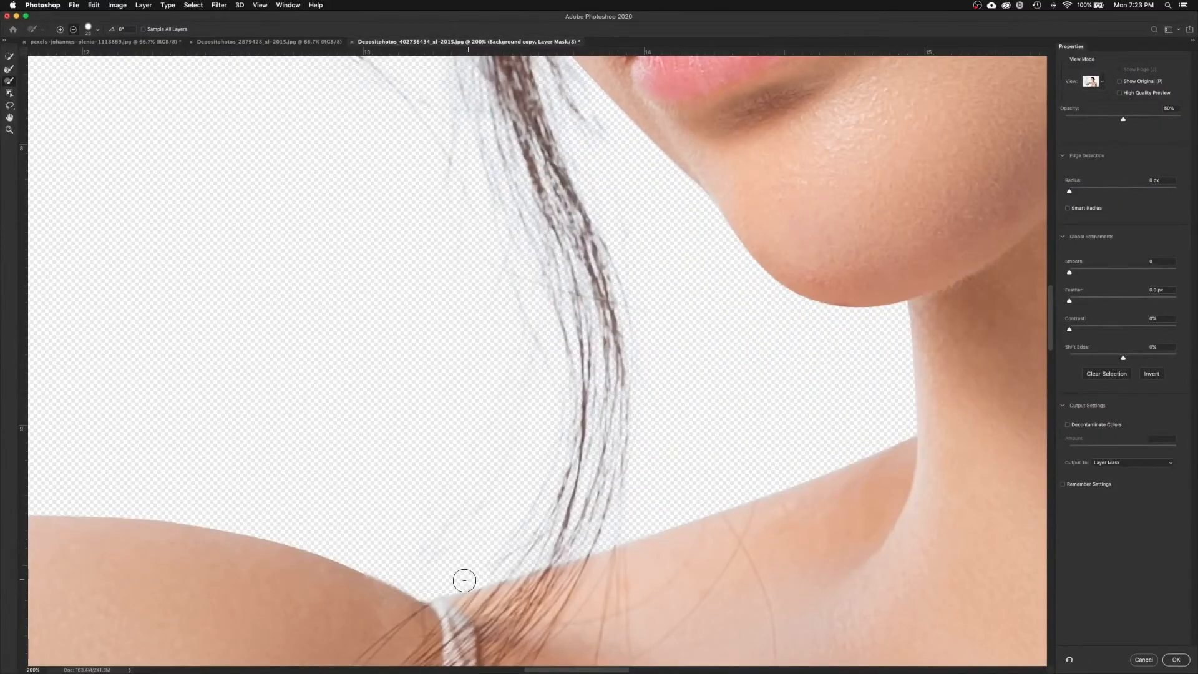
left_click(9, 70)
scroll(428, 409, "down", 4)
scroll(428, 410, "left", 15)
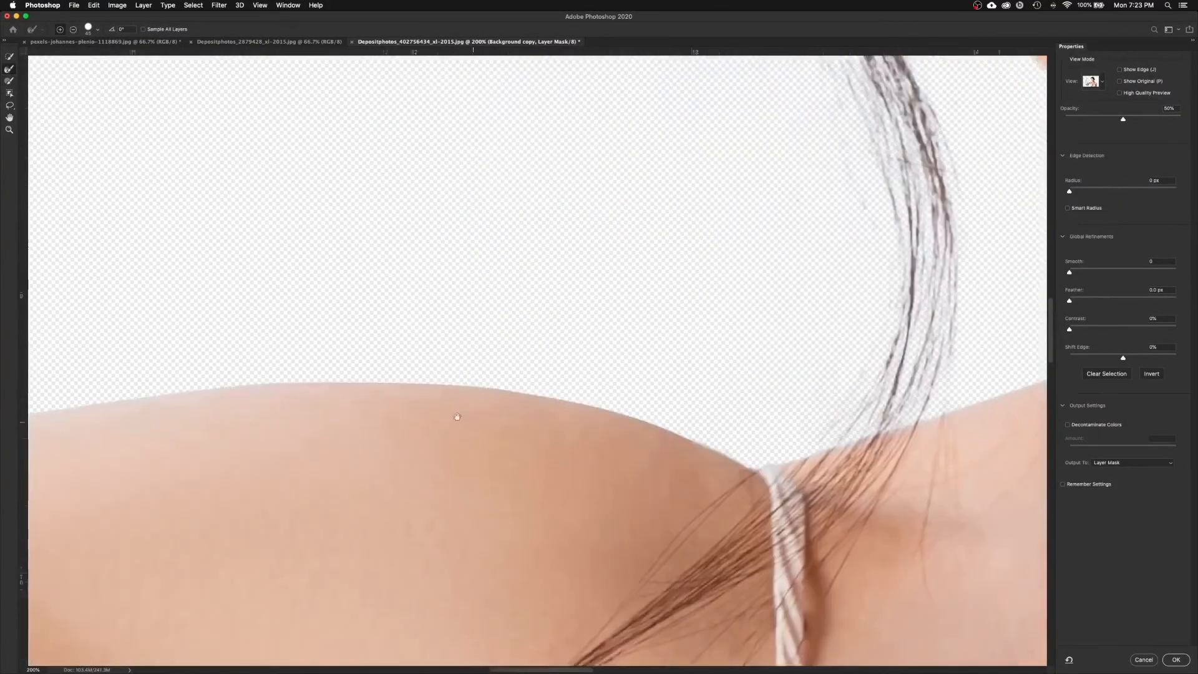
key("bracketleft")
key("bracketleft")
key("bracketleft")
key("bracketleft")
key("bracketleft")
key("bracketleft")
scroll(300, 350, "right", 4)
scroll(299, 350, "up", 2)
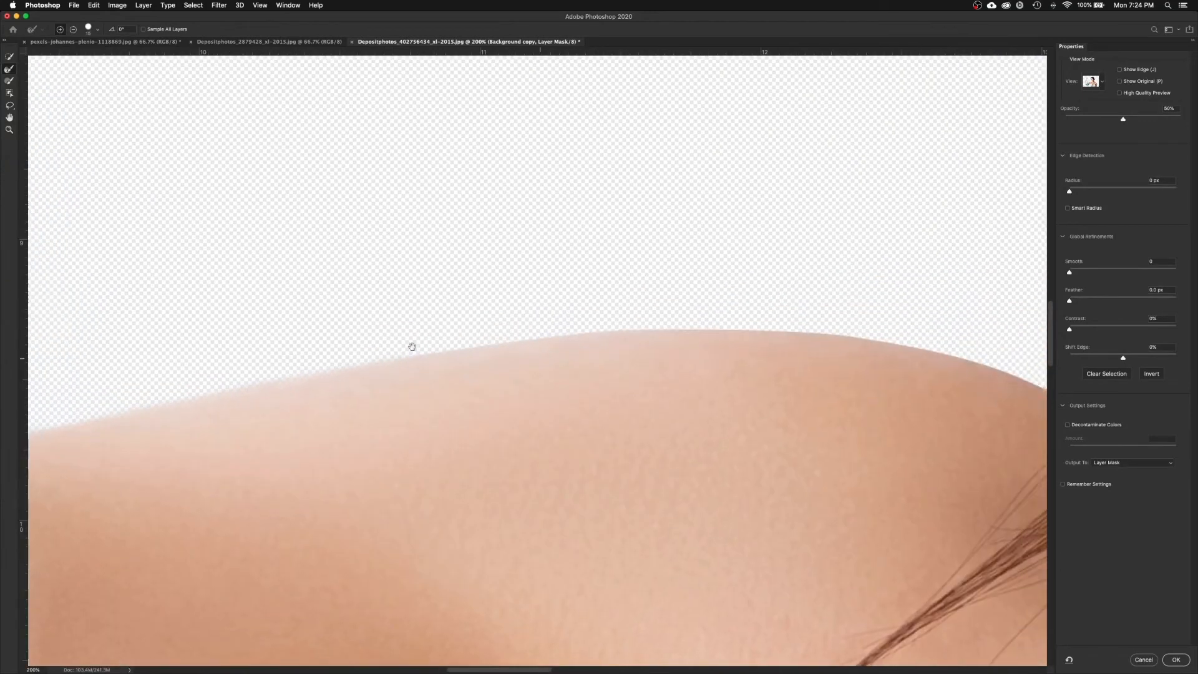
scroll(792, 327, "right", 5)
key("super+minus")
key("super+minus")
key("bracketright")
key("bracketright")
key("bracketright")
key("bracketright")
key("bracketright")
key("bracketright")
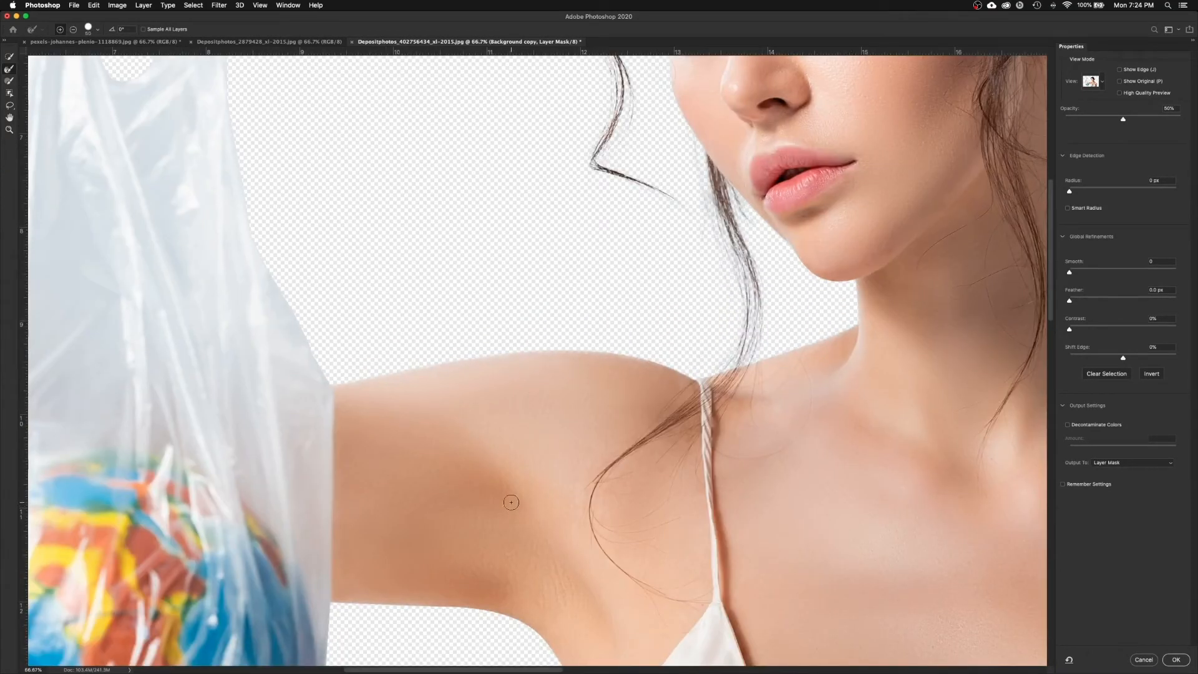
Step: Follow the raised arm down to the globe and soften the mask edge along the bag's bottom
scroll(294, 289, "up", 3)
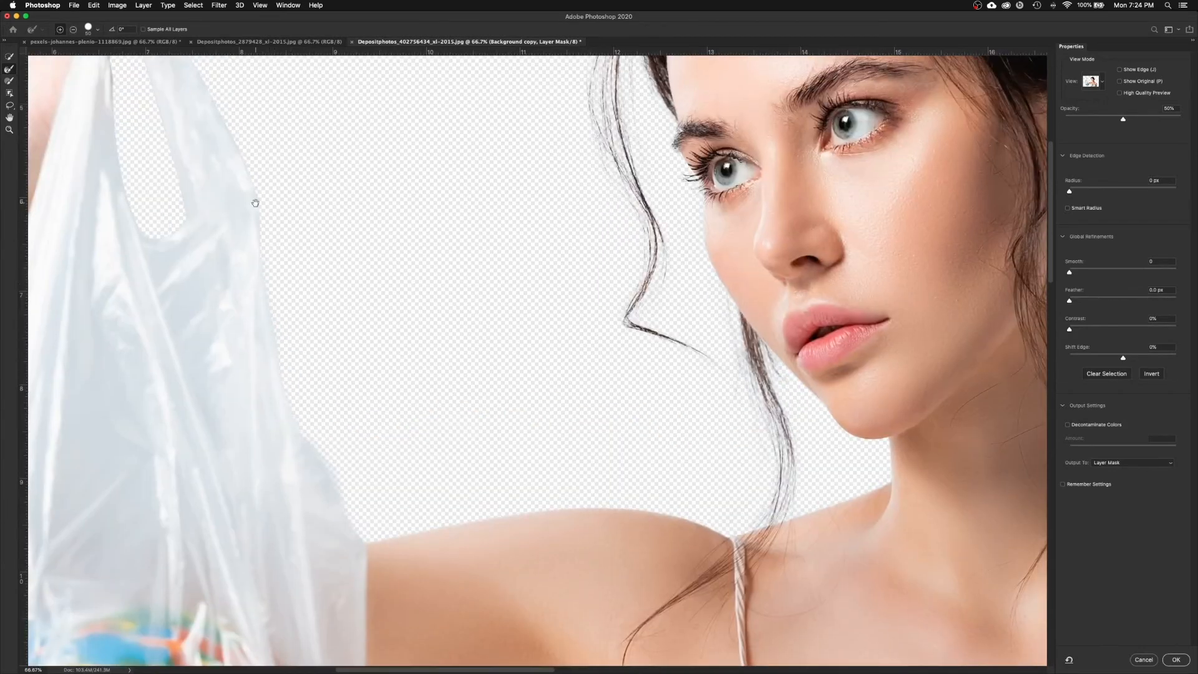
scroll(286, 401, "up", 2)
scroll(244, 258, "up", 1)
scroll(244, 258, "left", 1)
scroll(375, 329, "up", 4)
scroll(375, 328, "left", 3)
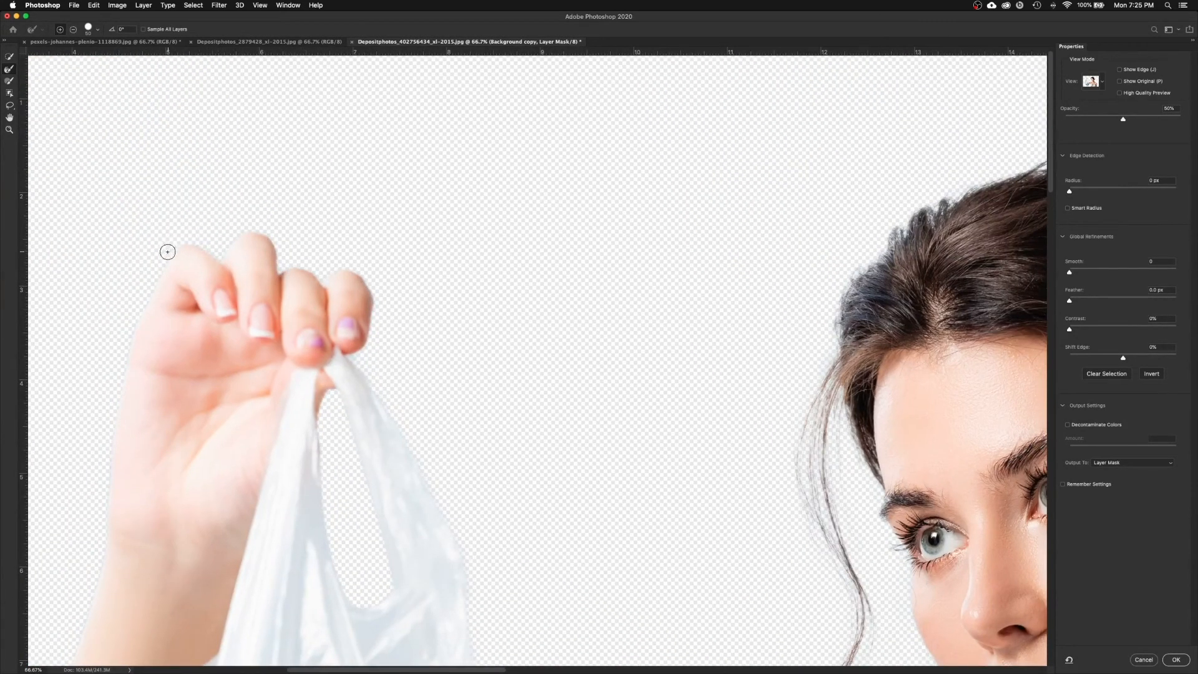
left_click_drag(126, 407, 187, 274)
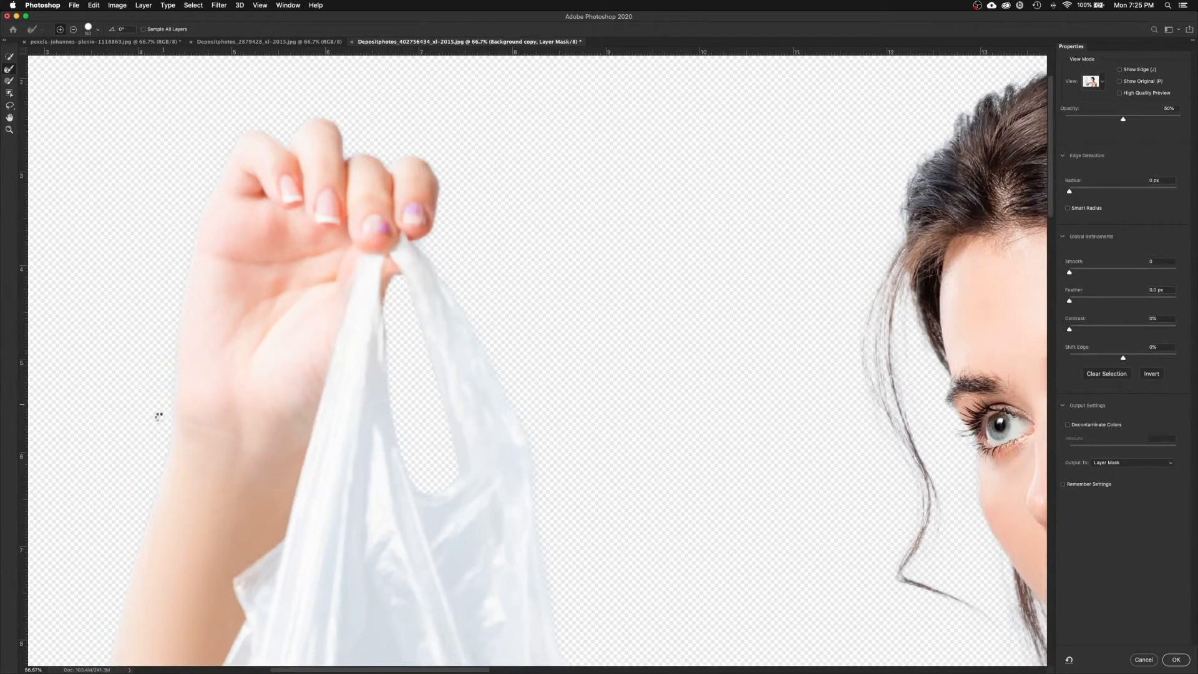
left_click_drag(154, 437, 193, 348)
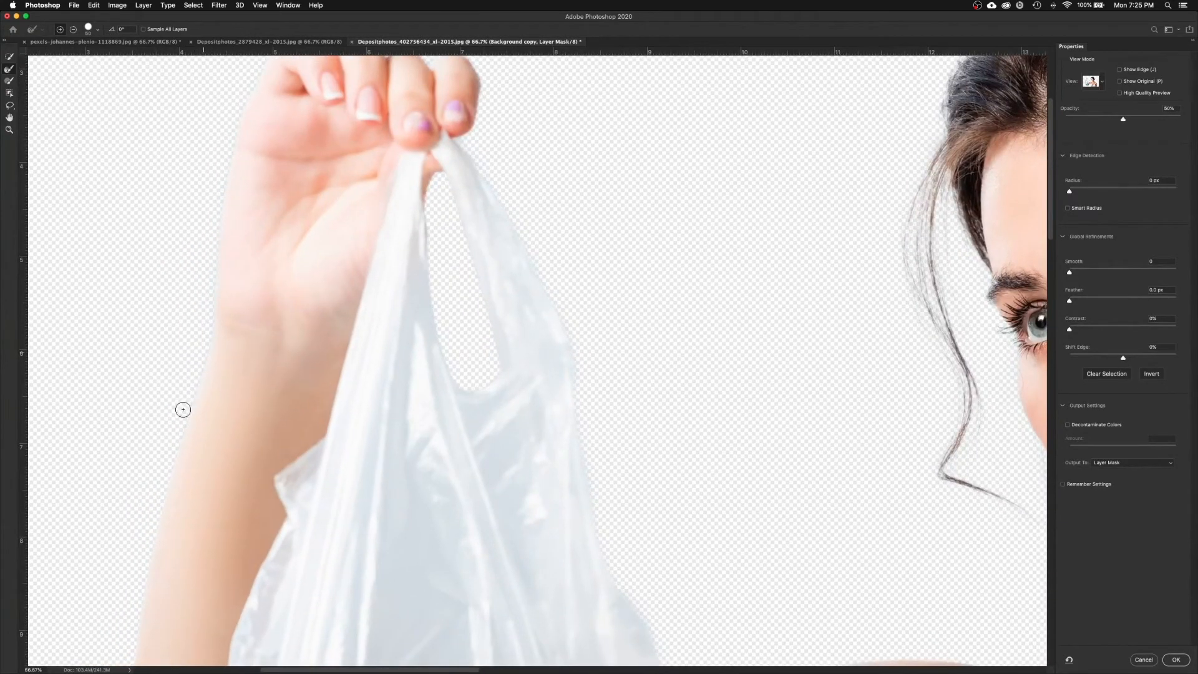
left_click_drag(174, 502, 225, 310)
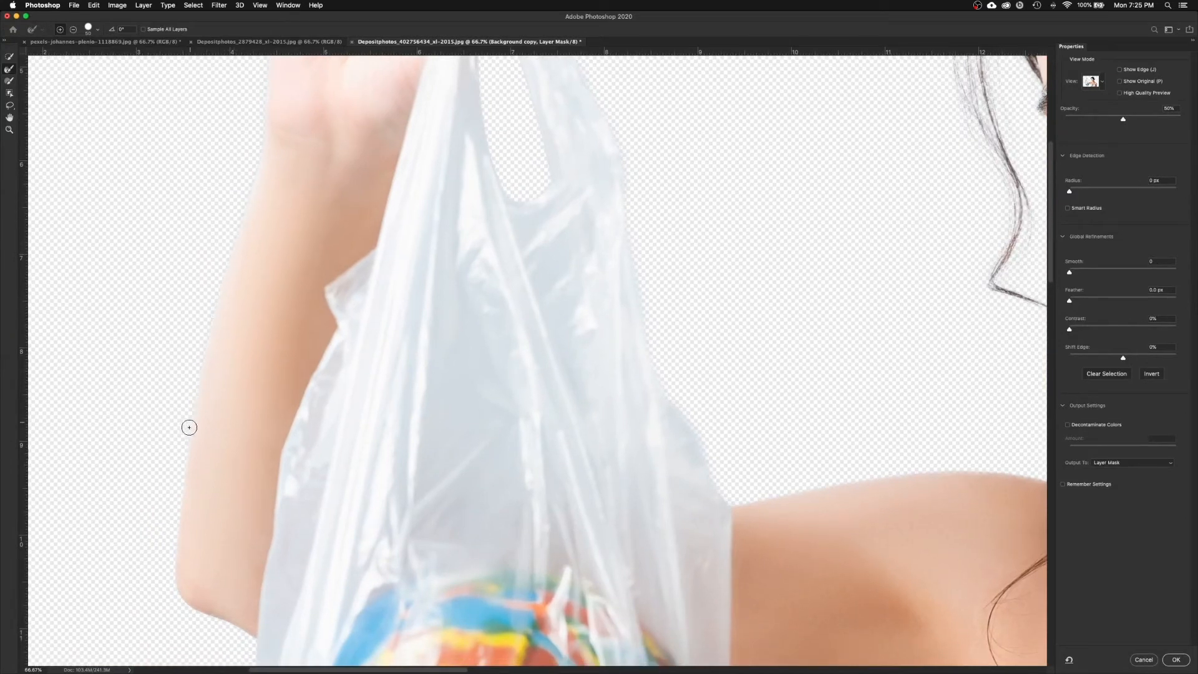
scroll(186, 484, "down", 3)
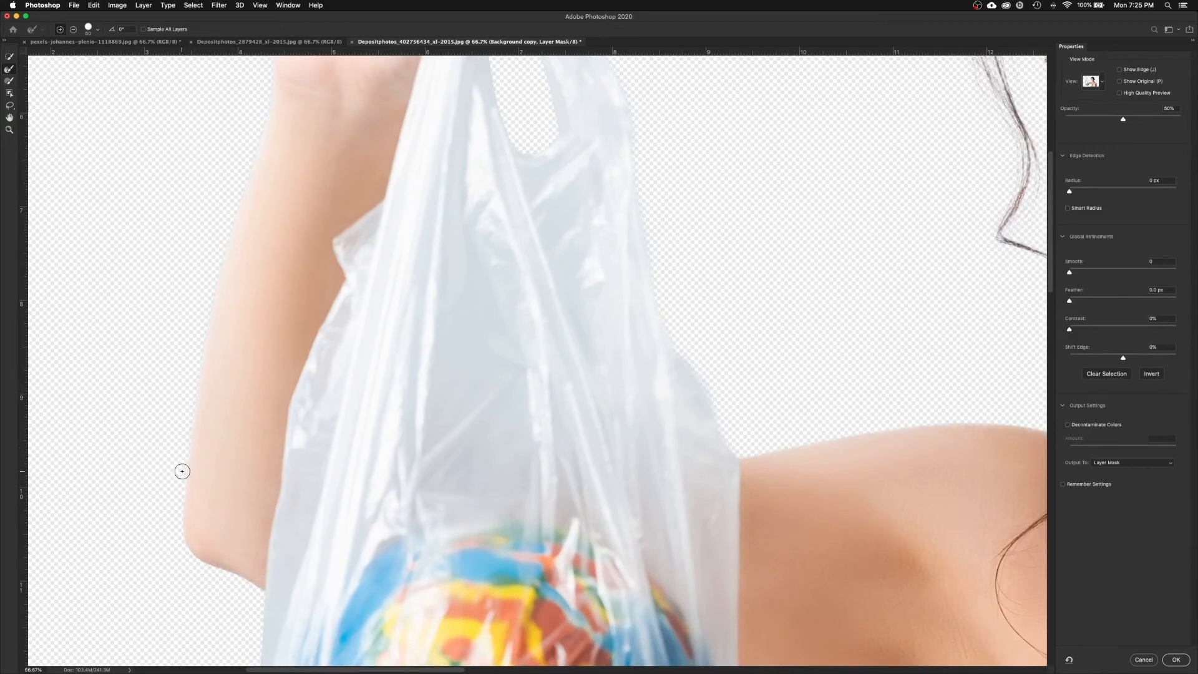
scroll(181, 544, "down", 3)
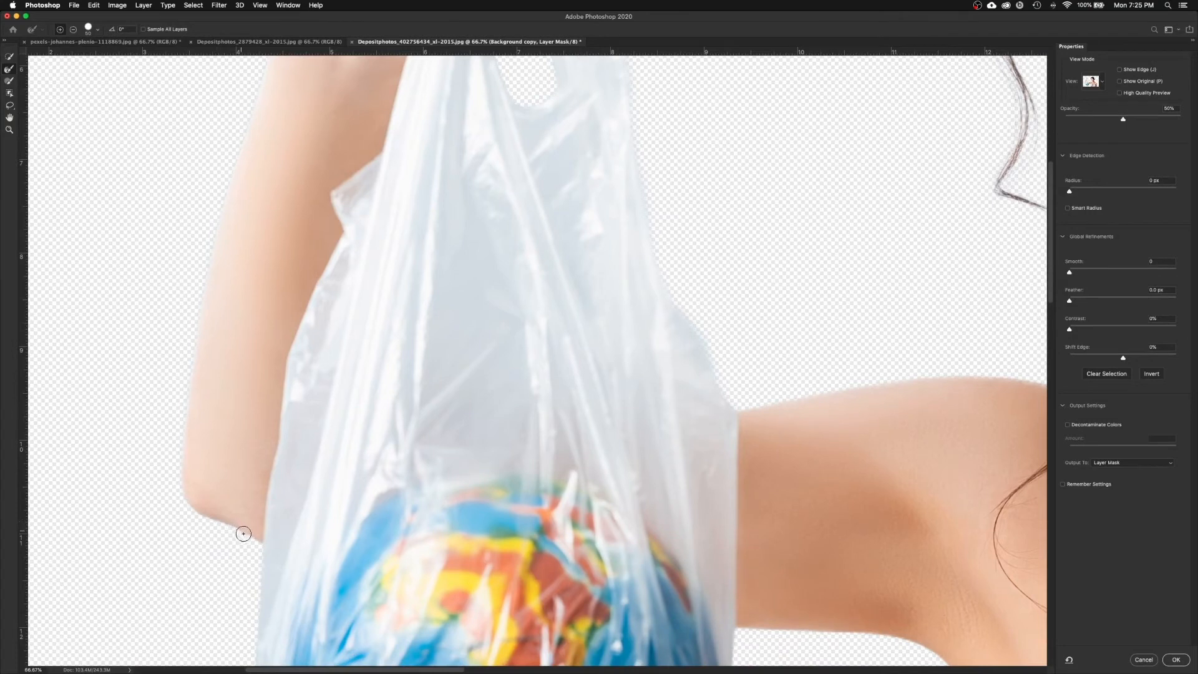
left_click_drag(256, 567, 264, 456)
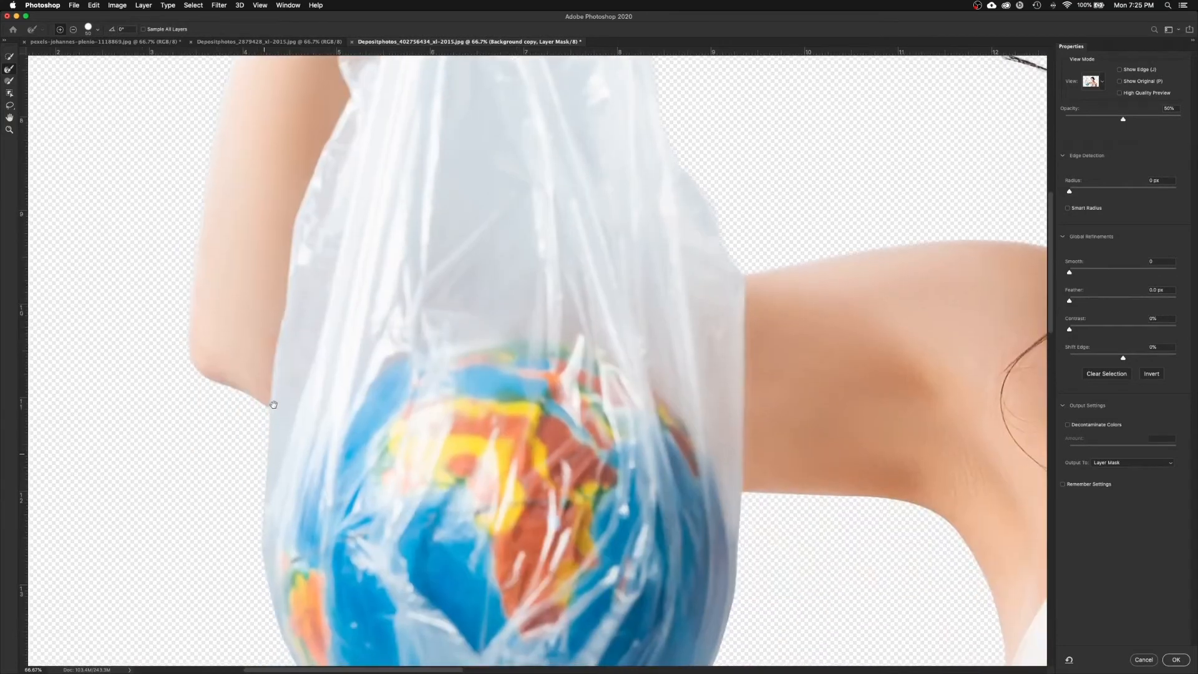
scroll(278, 571, "down", 5)
mouse_move(280, 517)
left_mouse_down()
mouse_move(319, 573)
mouse_move(499, 631)
mouse_move(636, 555)
left_mouse_up()
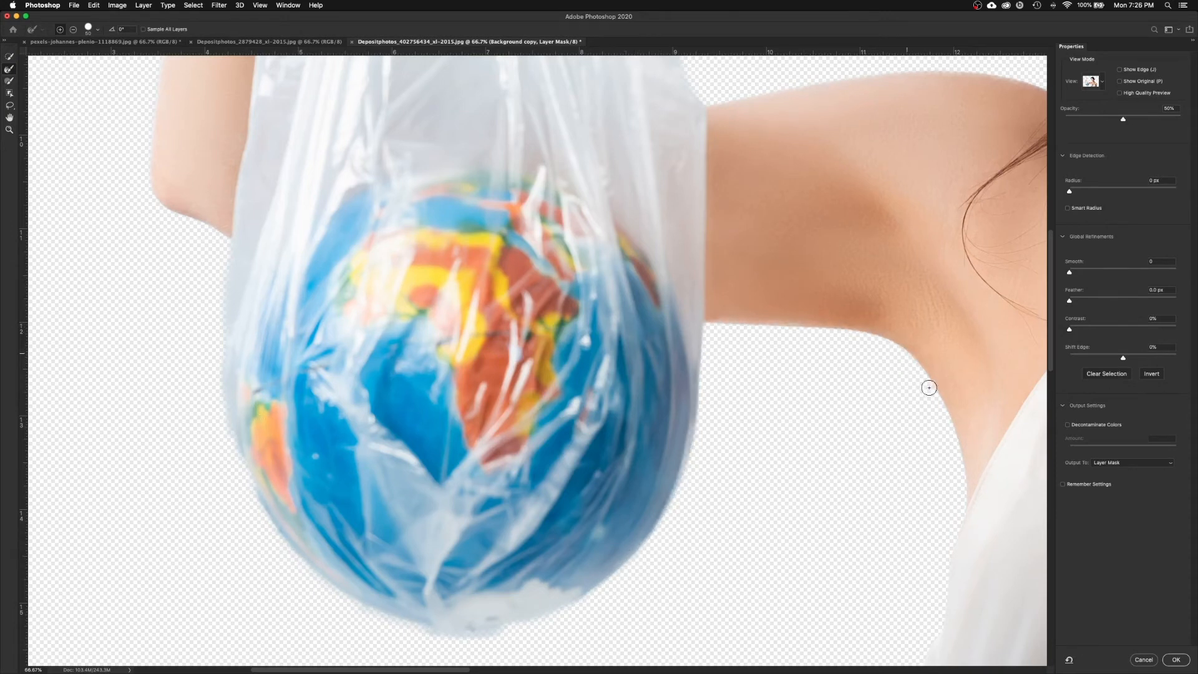
Step: Refine the mask edge beside her eye and cheek and the hair strands along her jawline
left_click_drag(936, 425, 726, 332)
left_click_drag(844, 477, 37, 435)
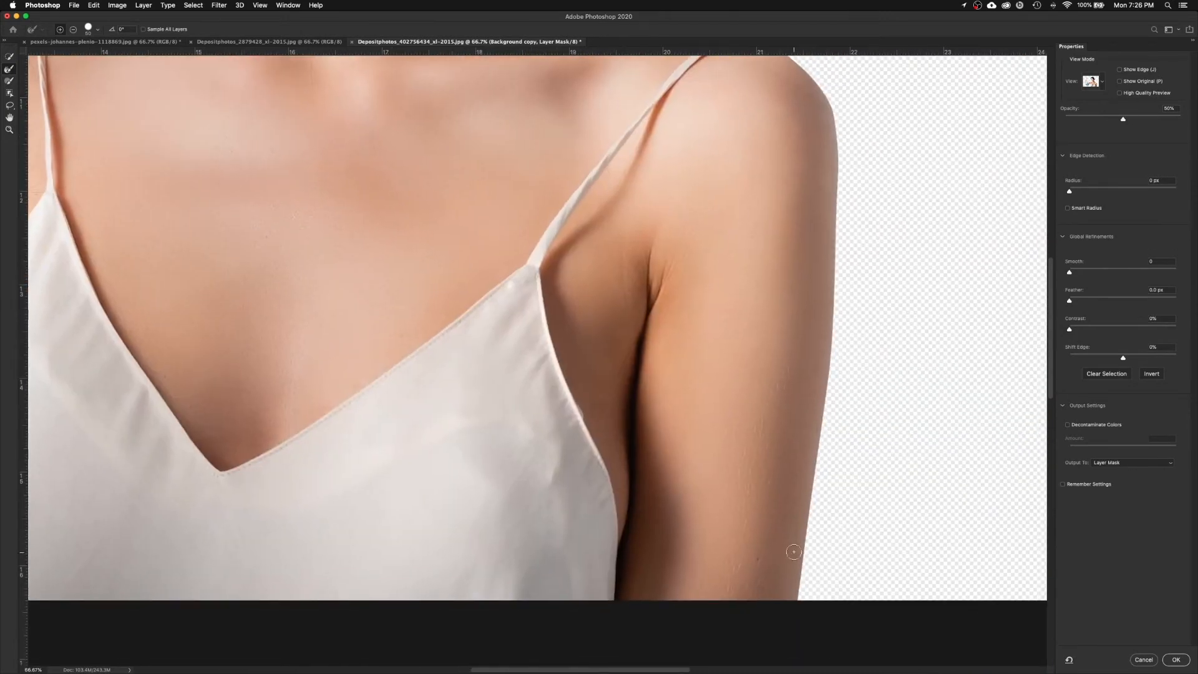
left_click_drag(835, 327, 821, 415)
left_click_drag(792, 215, 839, 365)
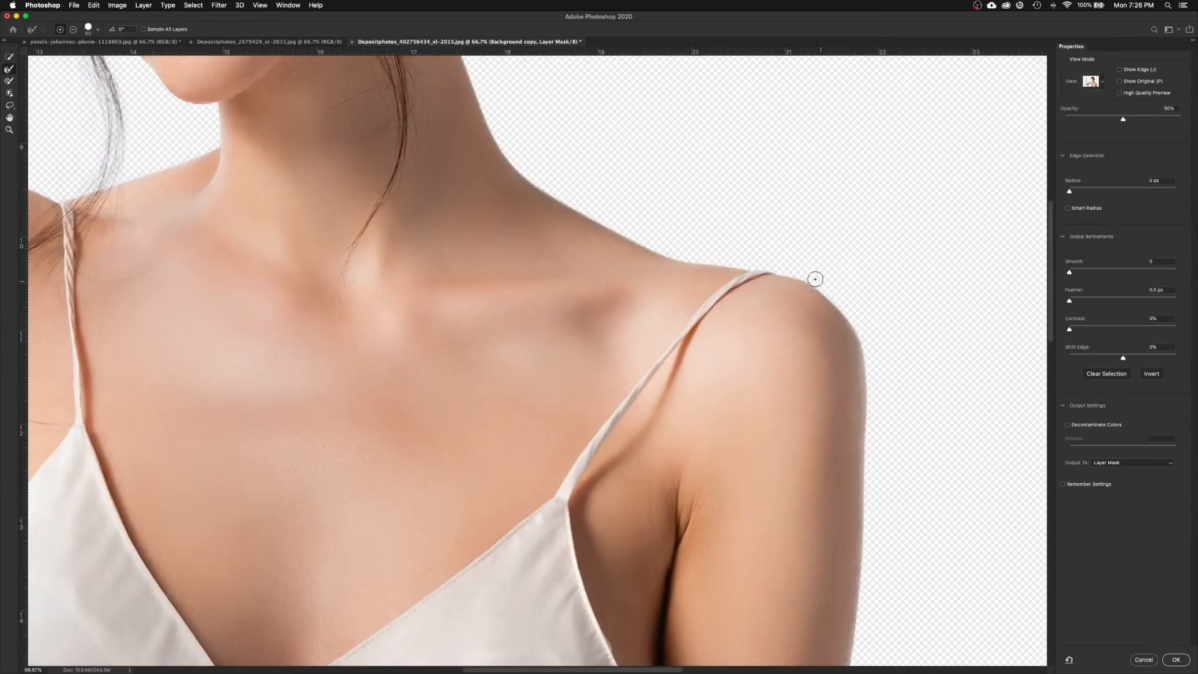
left_click_drag(815, 279, 838, 348)
left_click_drag(582, 269, 637, 418)
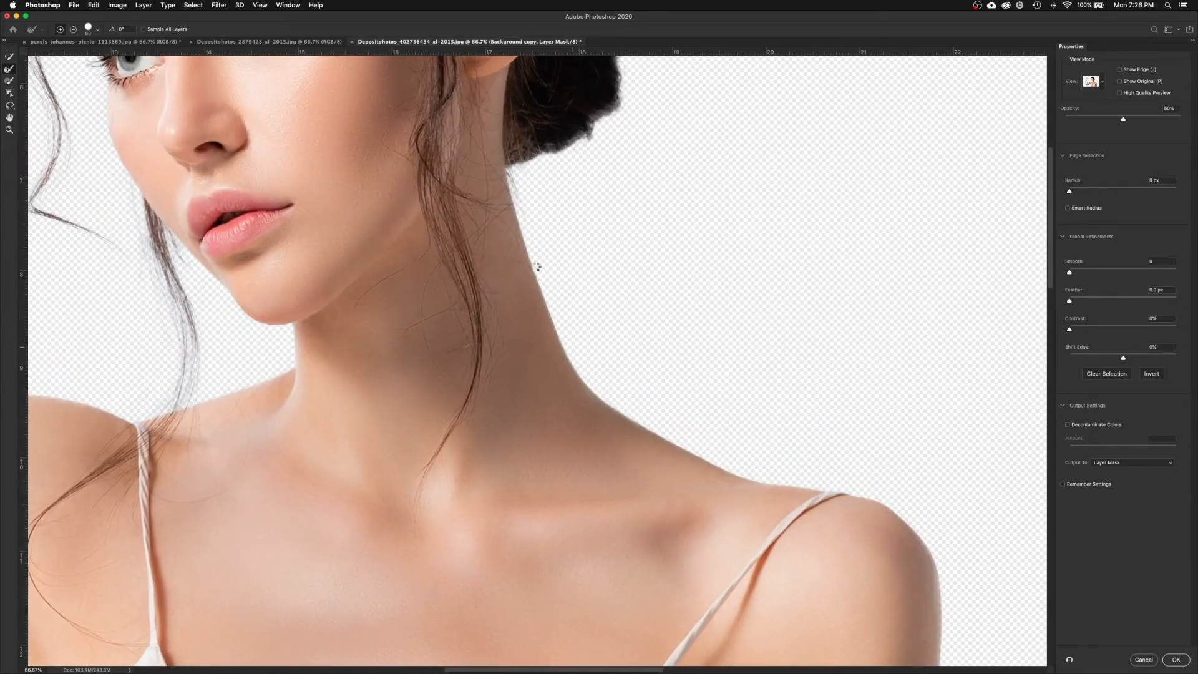
left_click_drag(552, 293, 540, 268)
left_click_drag(89, 155, 183, 323)
left_click_drag(186, 213, 174, 260)
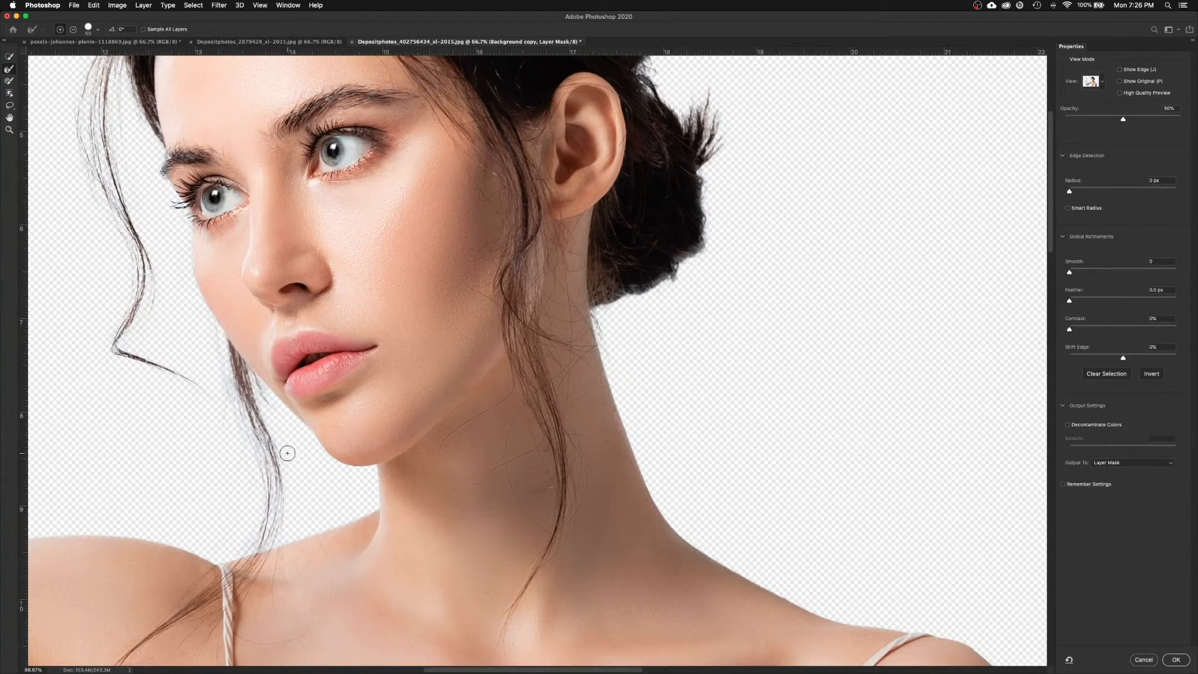
mouse_move(254, 377)
left_mouse_down()
mouse_move(318, 452)
mouse_move(372, 471)
left_mouse_up()
left_click_drag(468, 267, 420, 522)
left_click_drag(304, 484, 519, 459)
scroll(518, 459, "down", 15)
scroll(519, 459, "left", 12)
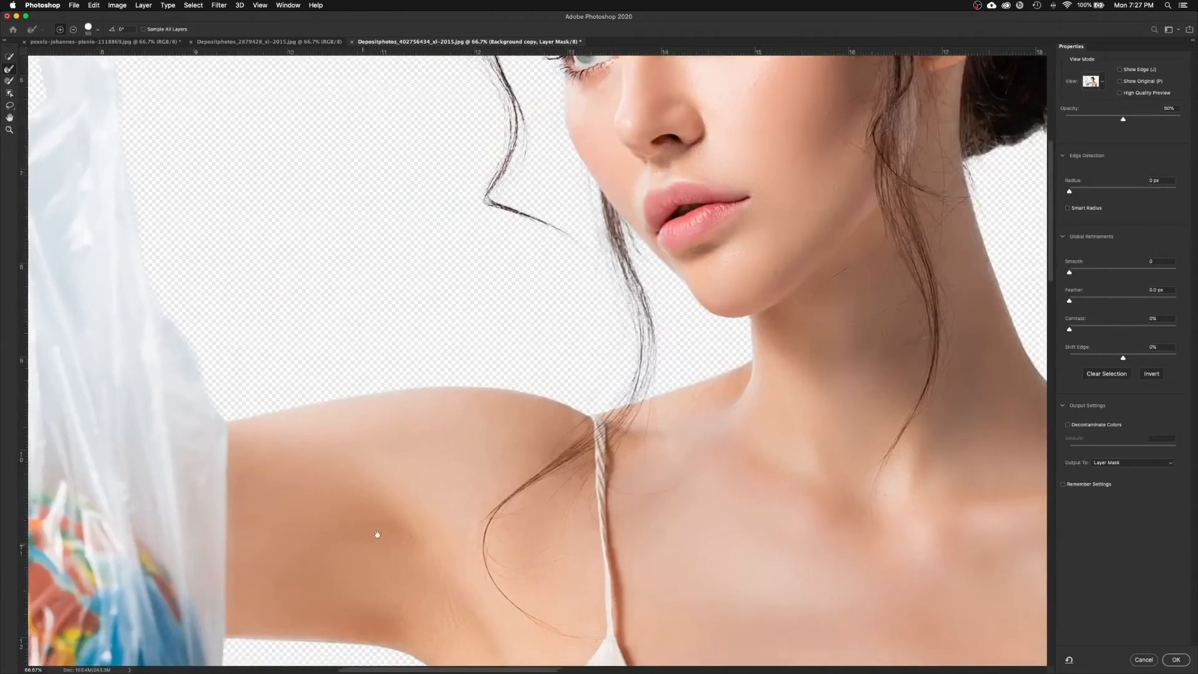
scroll(343, 550, "down", 5)
scroll(343, 551, "left", 3)
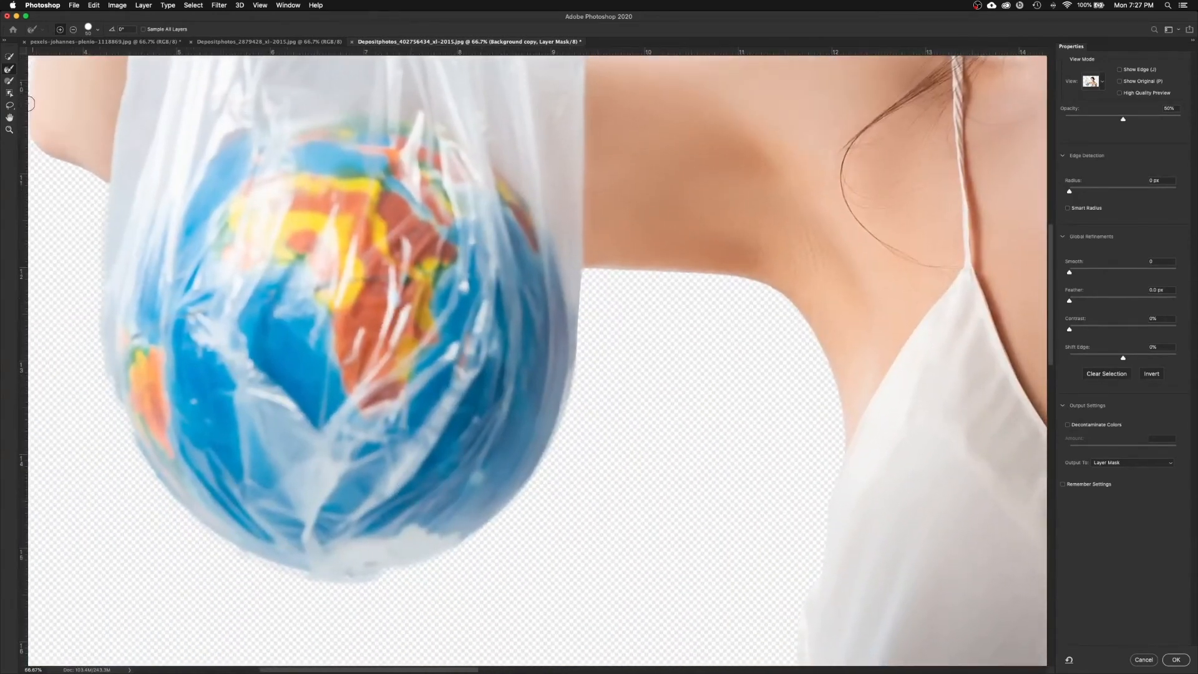
Step: Set the Brush to add mode, then refine the bag's outer edge and inner handle with the Refine Edge Brush
left_click(9, 82)
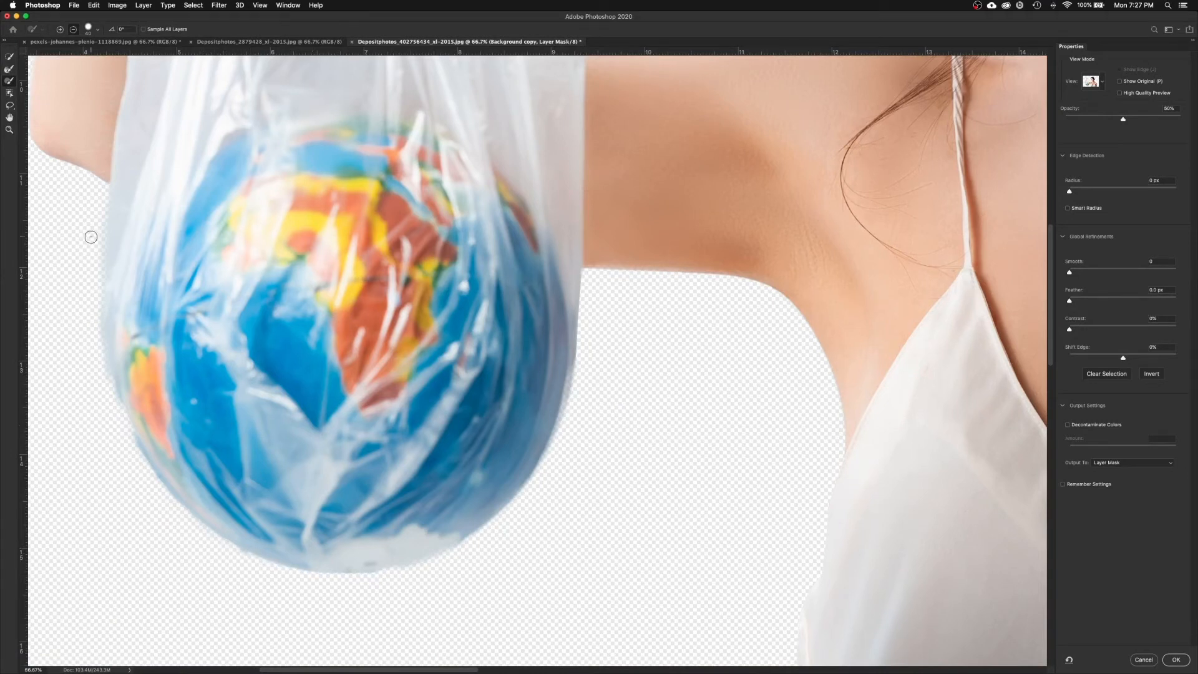
left_click(60, 30)
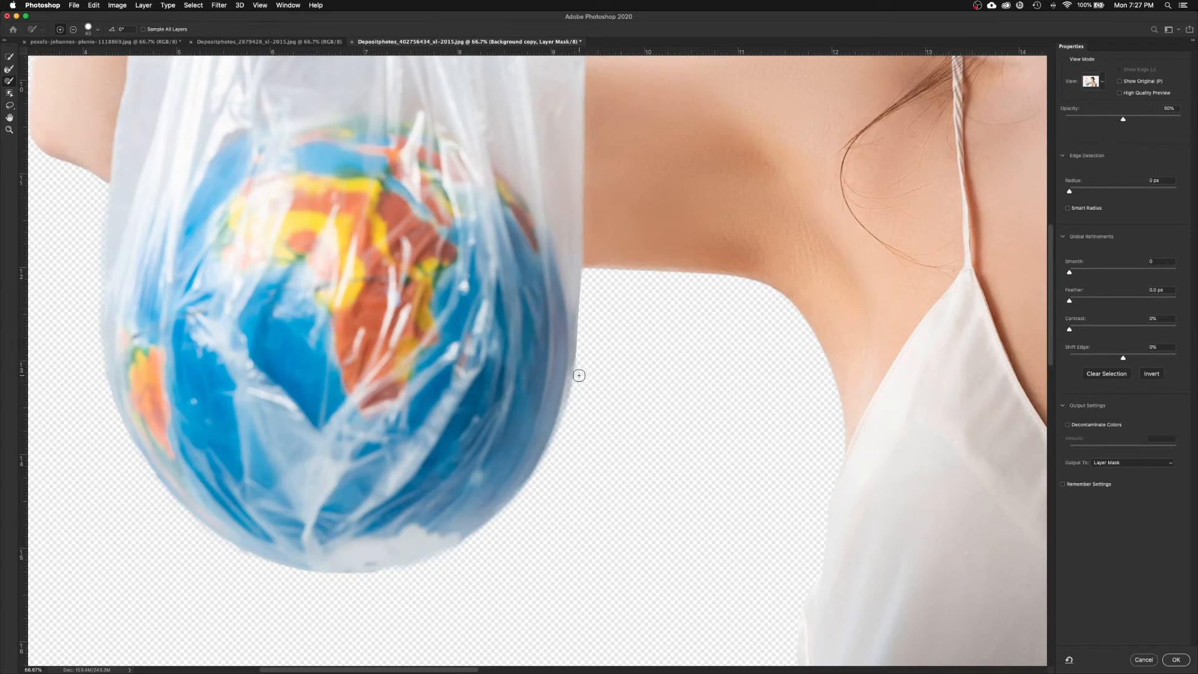
left_click(9, 69)
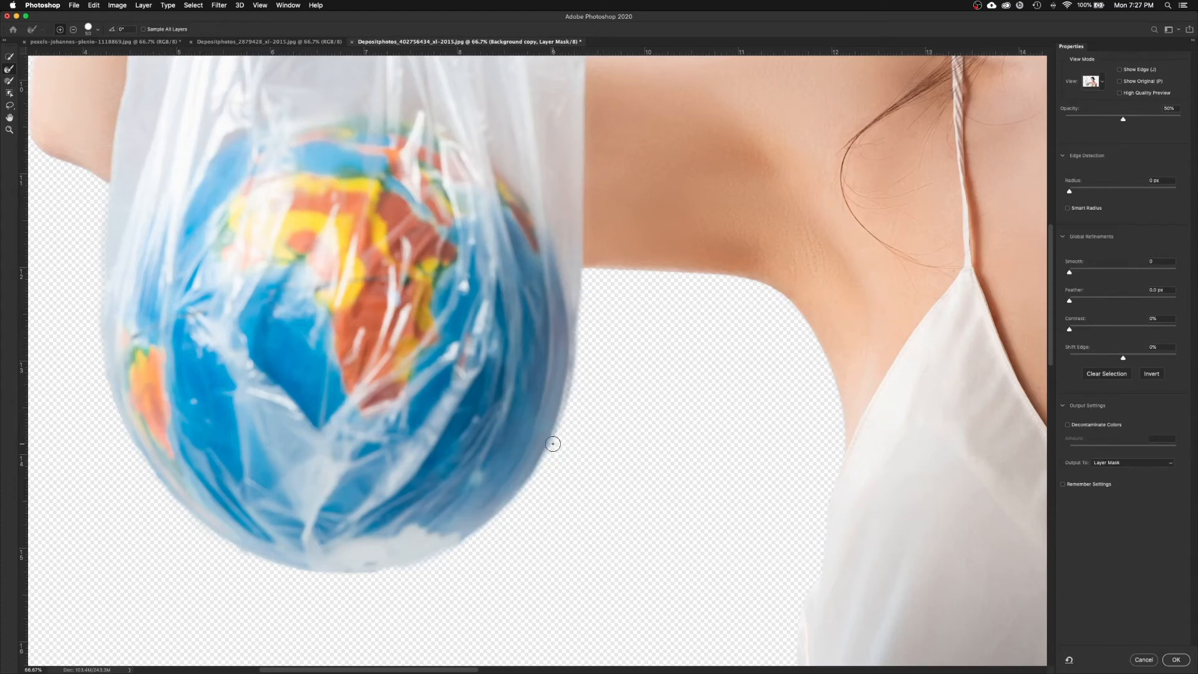
scroll(552, 391, "up", 5)
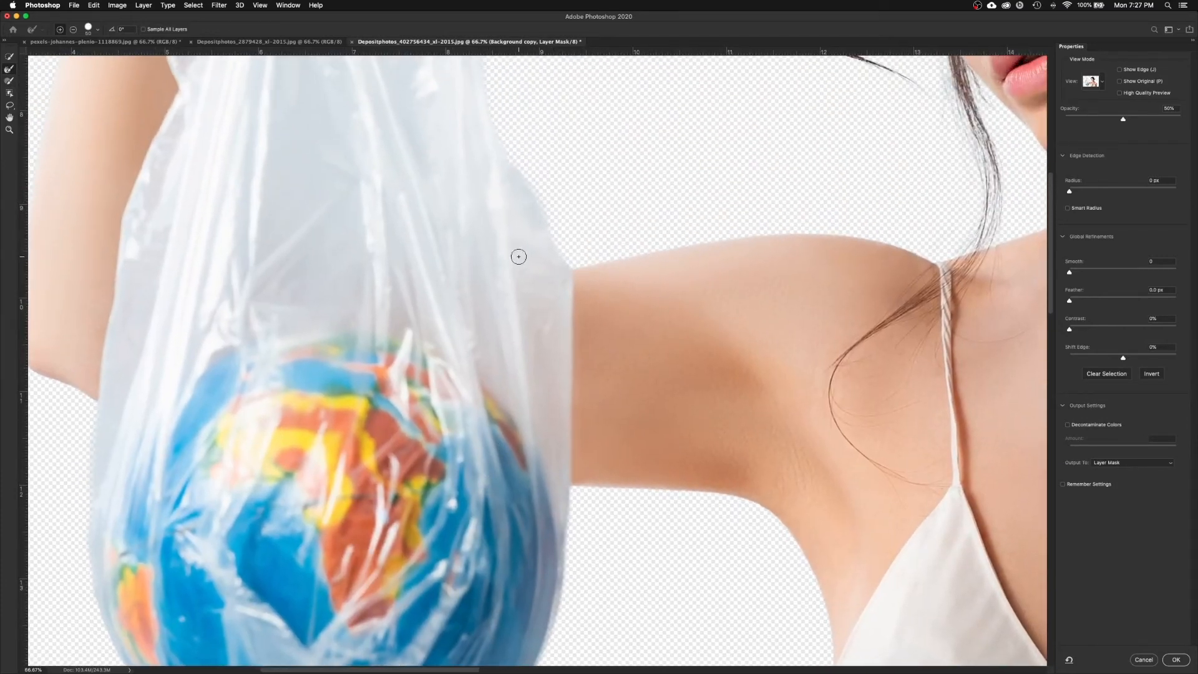
scroll(514, 191, "up", 10)
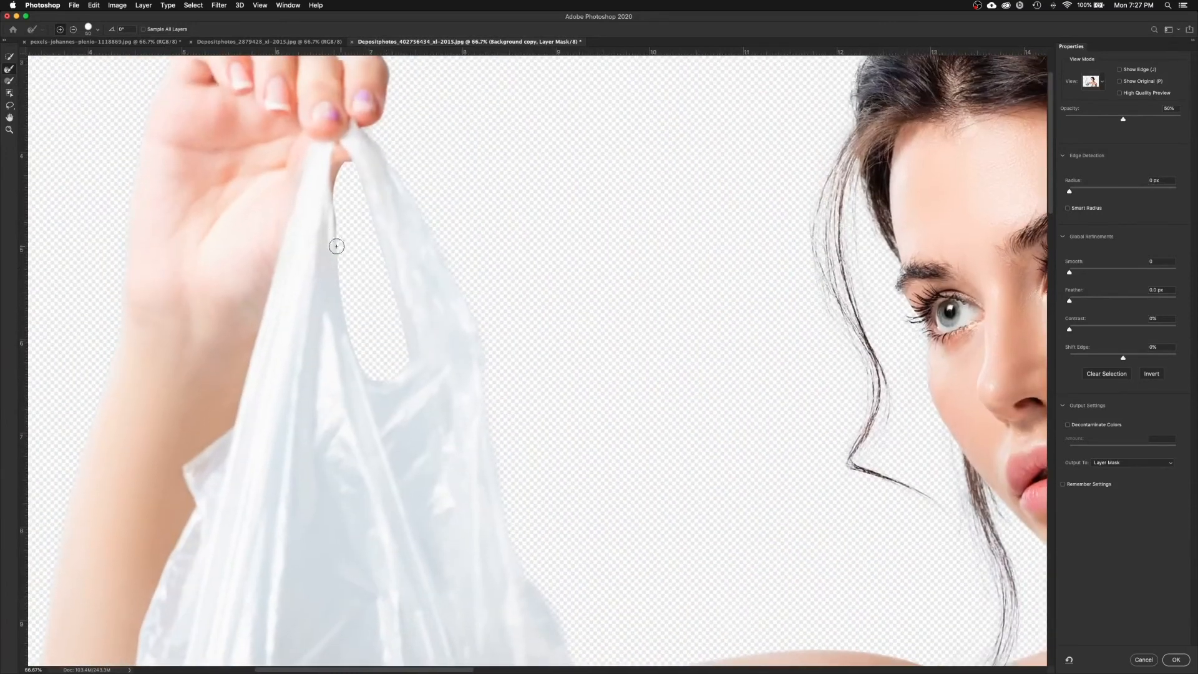
left_click_drag(337, 246, 345, 166)
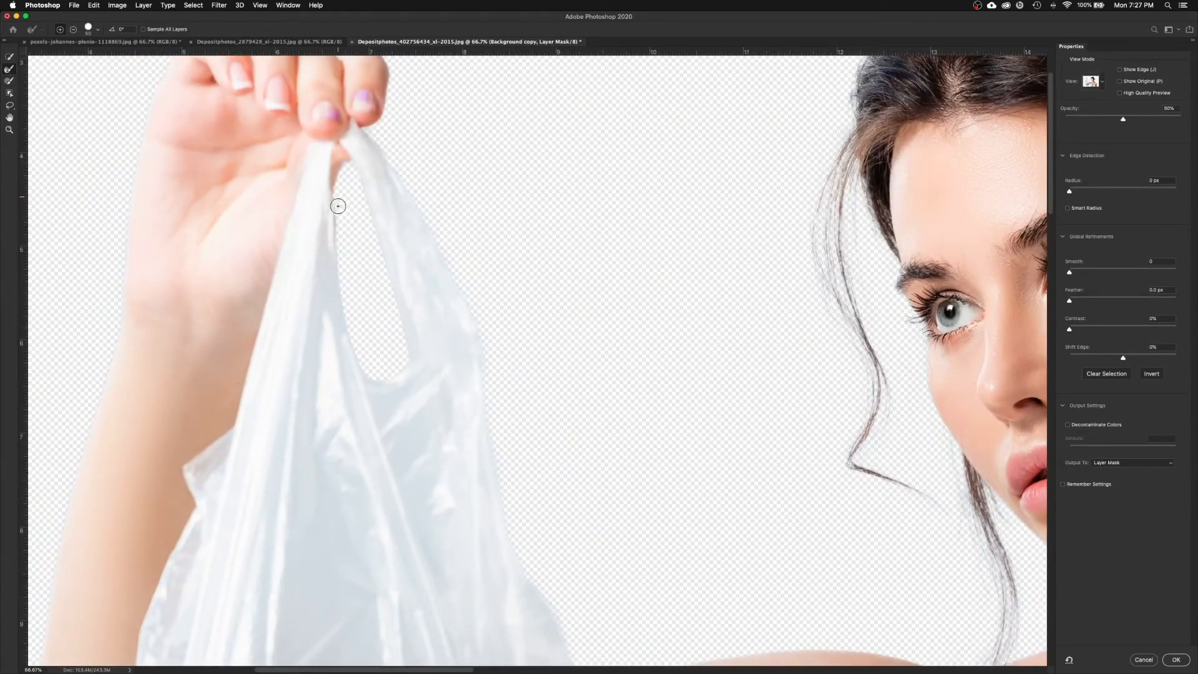
mouse_move(339, 253)
left_mouse_down()
mouse_move(355, 349)
mouse_move(386, 380)
mouse_move(404, 361)
mouse_move(398, 305)
mouse_move(350, 163)
mouse_move(320, 274)
left_mouse_up()
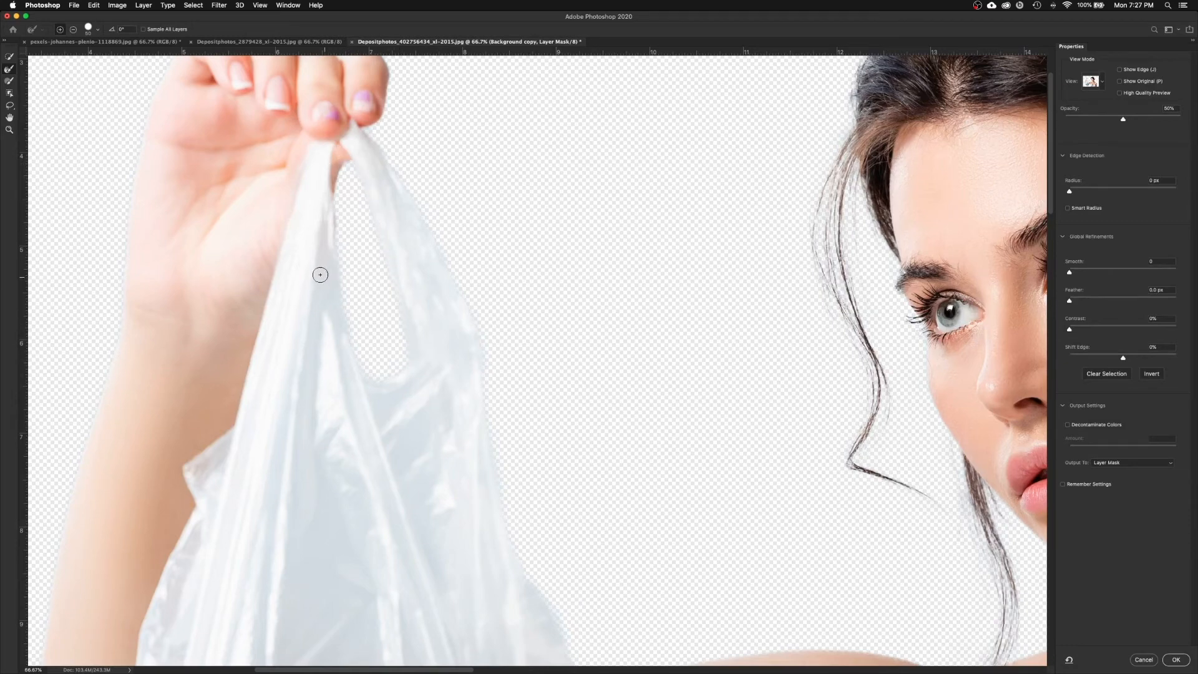
left_click_drag(451, 258, 368, 183)
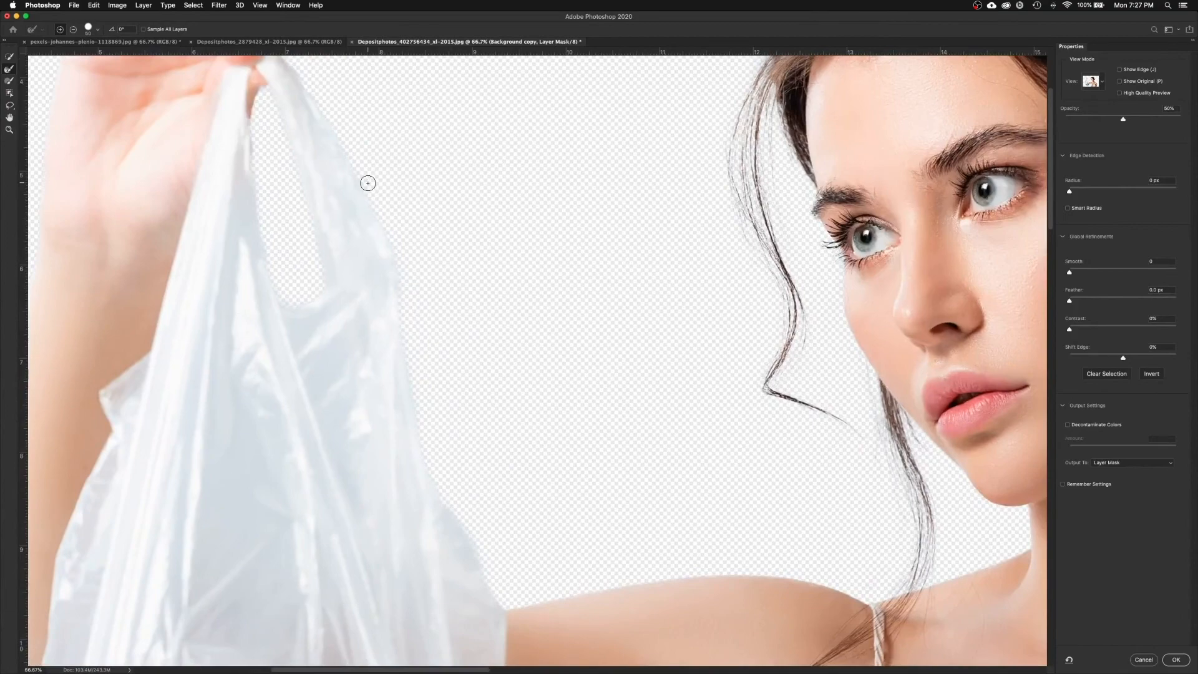
key("super+0")
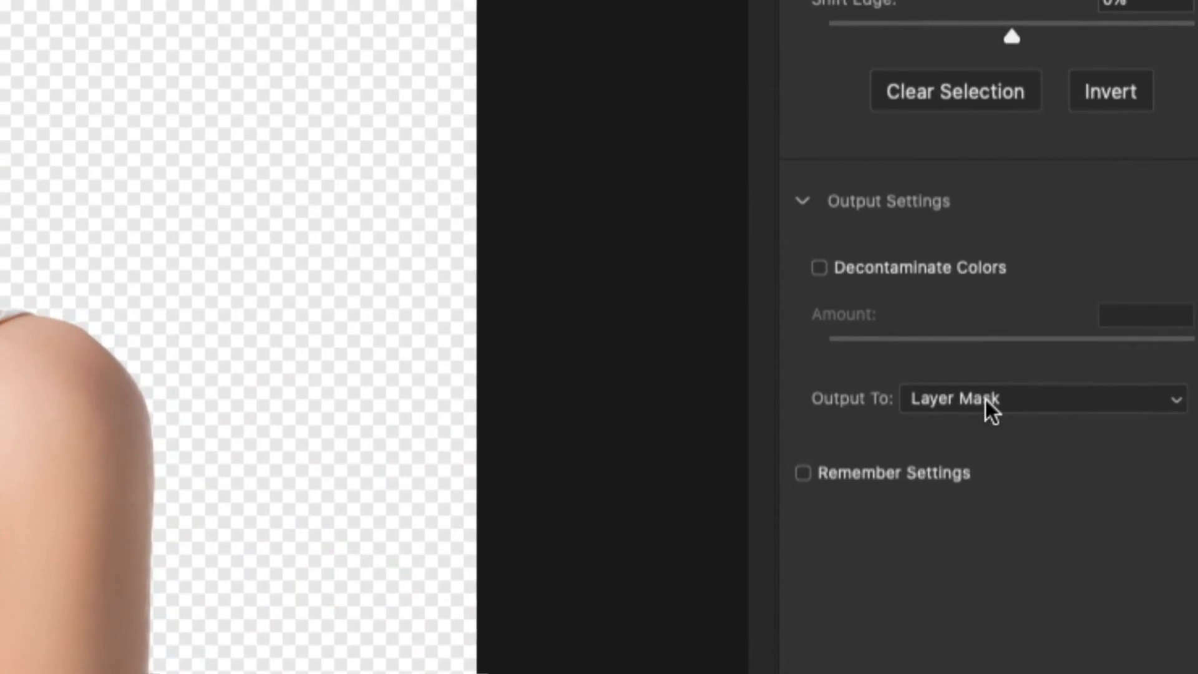
Step: Output the Select and Mask result as a New Layer with Layer Mask
left_click(986, 400)
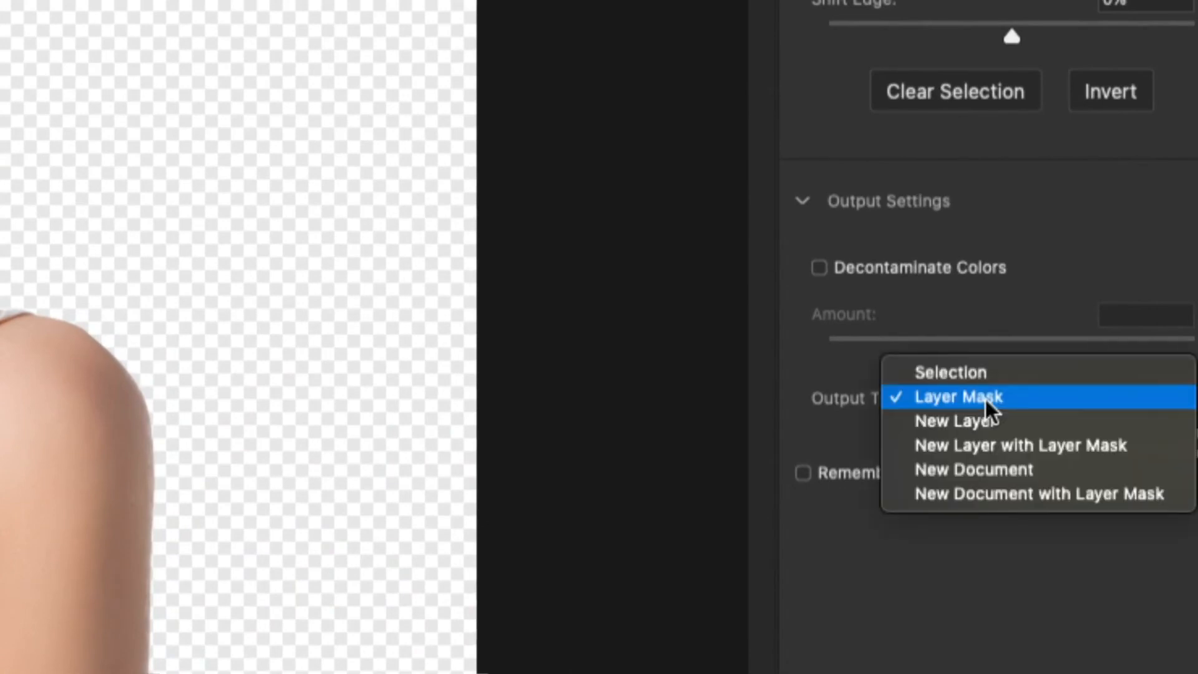
left_click(995, 448)
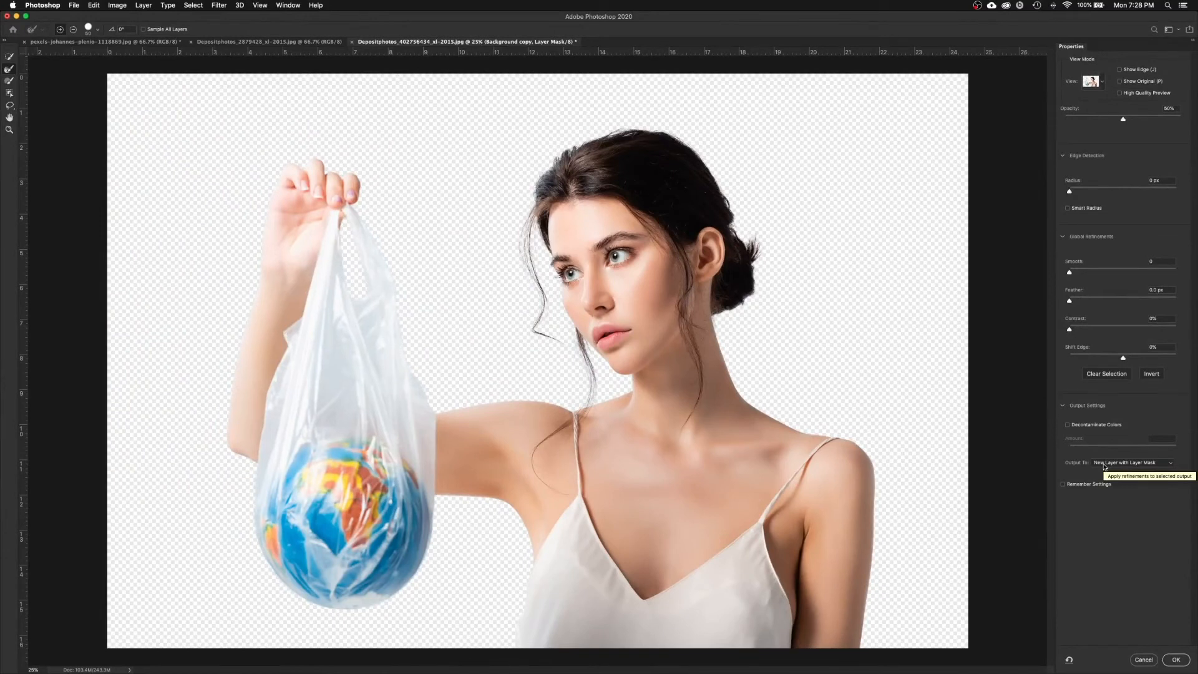
left_click(1179, 661)
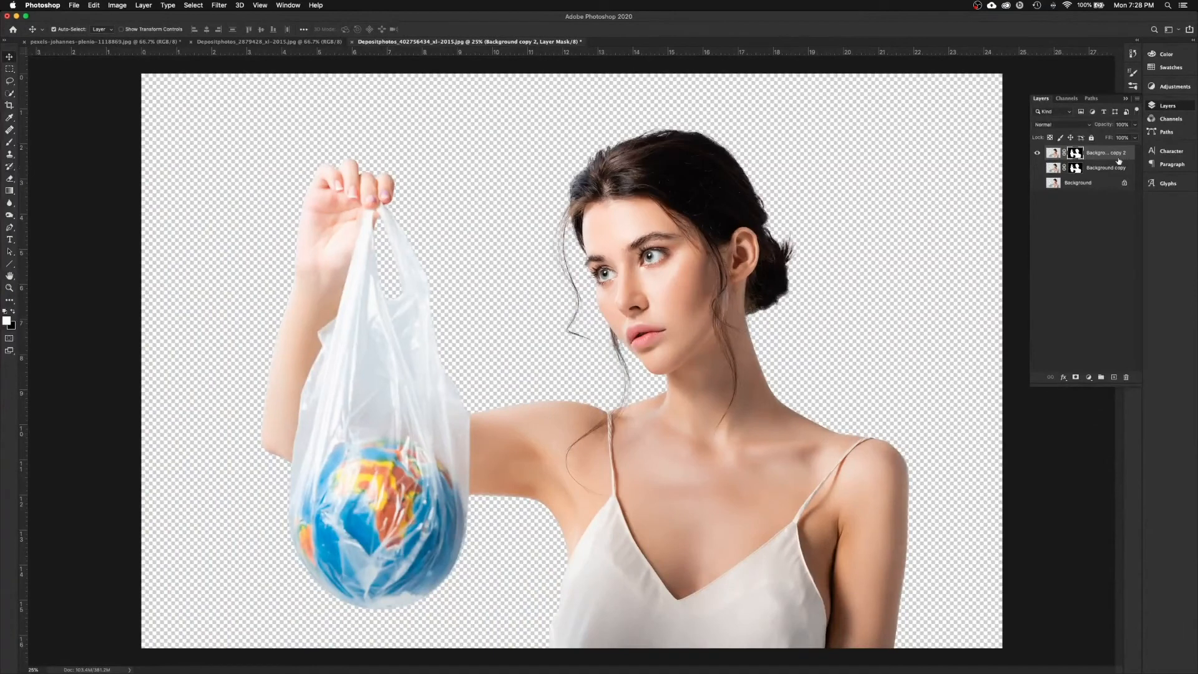
Step: Name the new layer 'Refined Mask' and leave it visible with Background copy hidden
key("super+2")
double_click(1101, 153)
type("B")
key("Return")
left_click(1038, 167)
left_click(1037, 155)
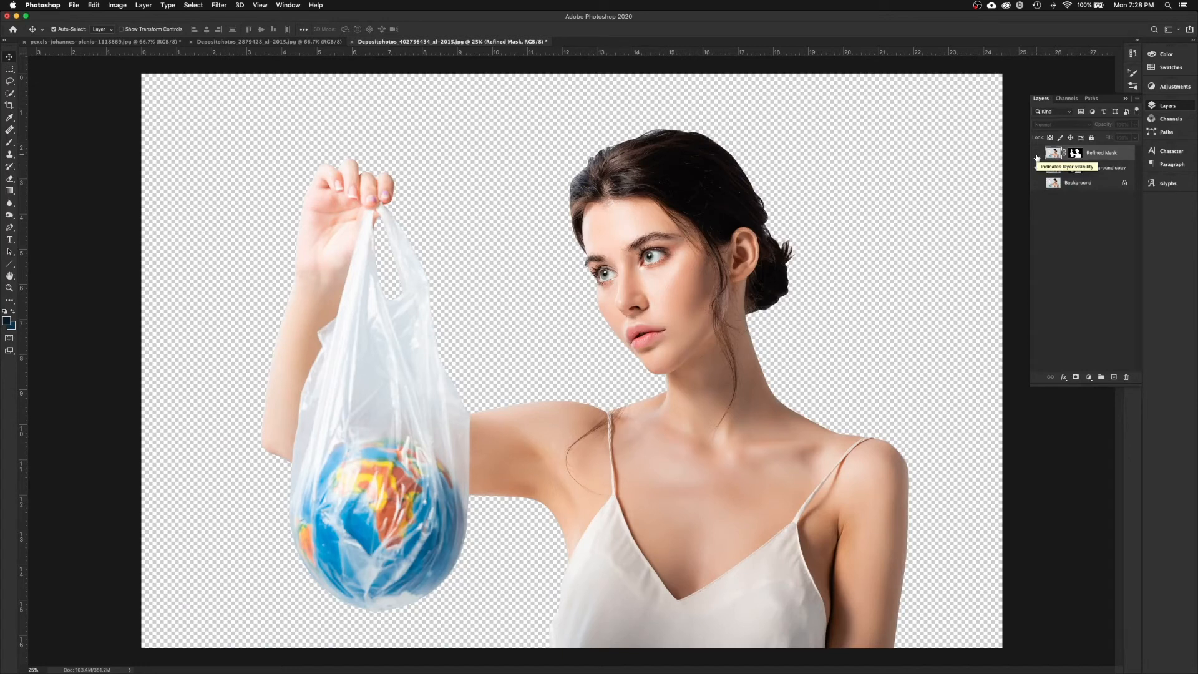
left_click(1037, 153)
left_click(1037, 167)
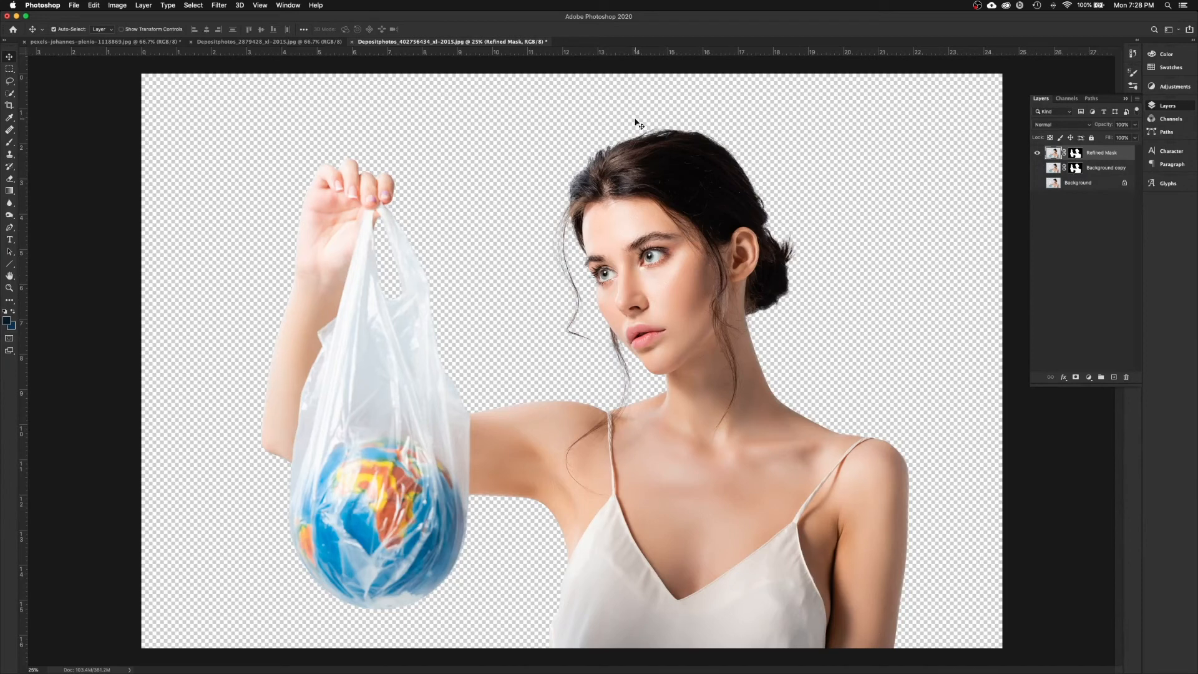
Step: Copy the Refined Mask layer into the pexels-johannes-plenio-1118869.jpg lightning document and display it
left_click_drag(467, 42, 1122, 71)
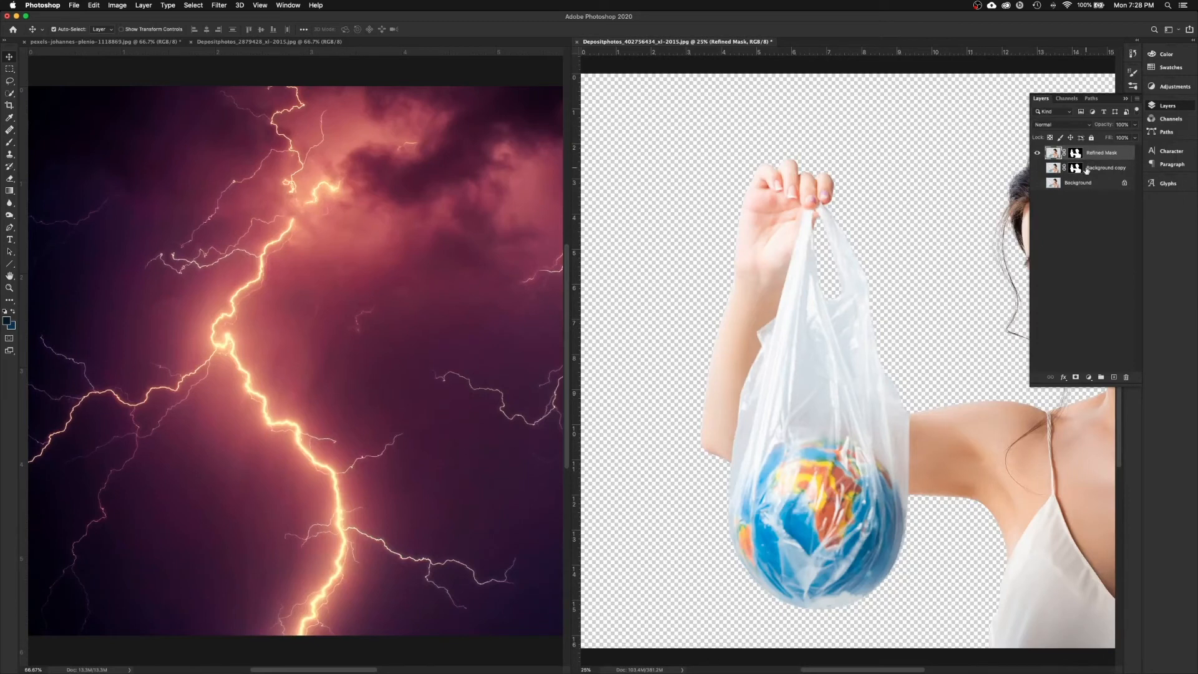
left_click_drag(1103, 155, 353, 303)
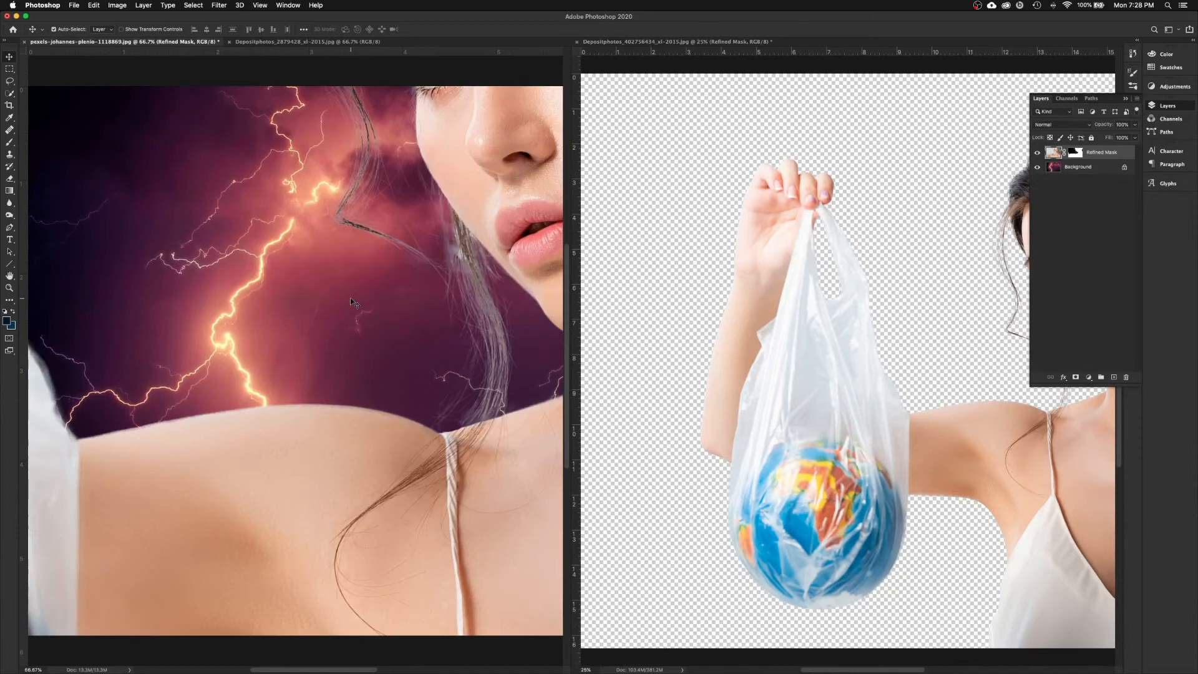
key("super+minus")
key("super+minus")
key("super+minus")
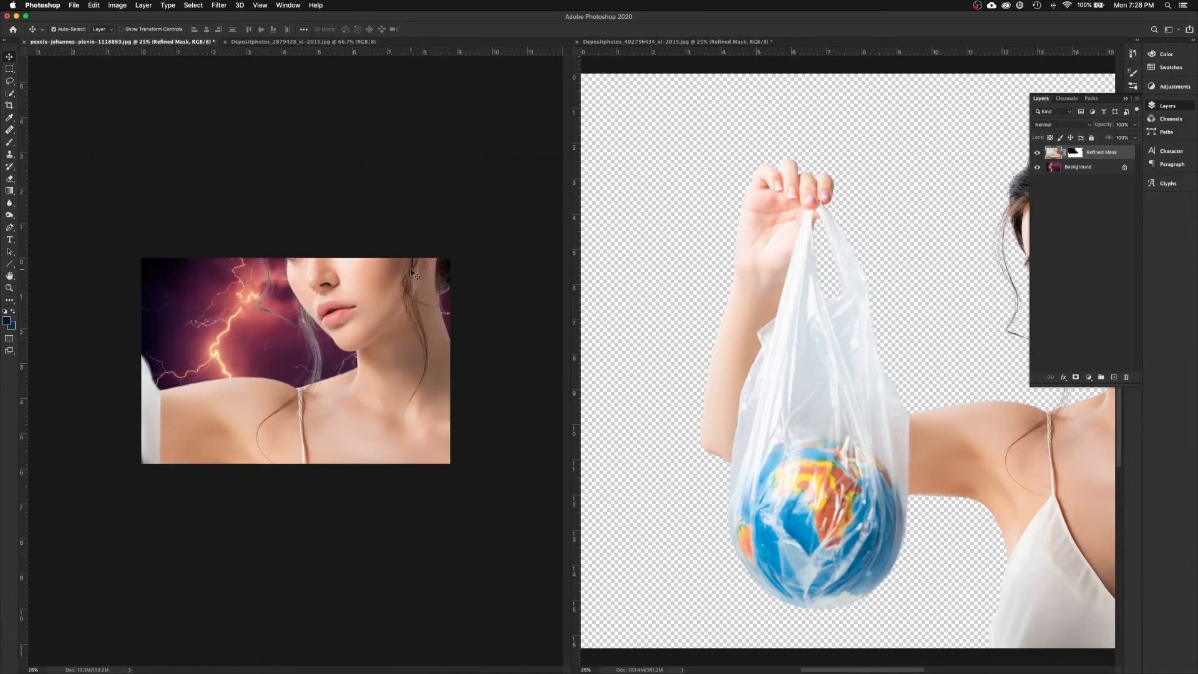
left_click_drag(630, 37, 499, 41)
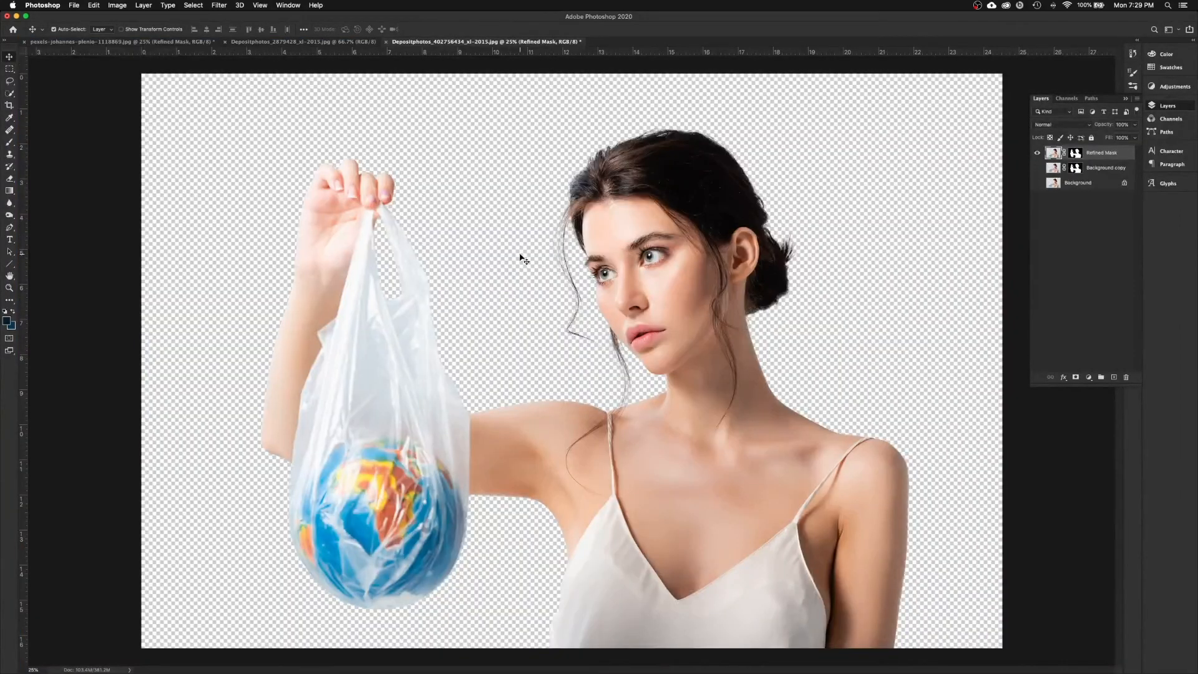
left_click(154, 44)
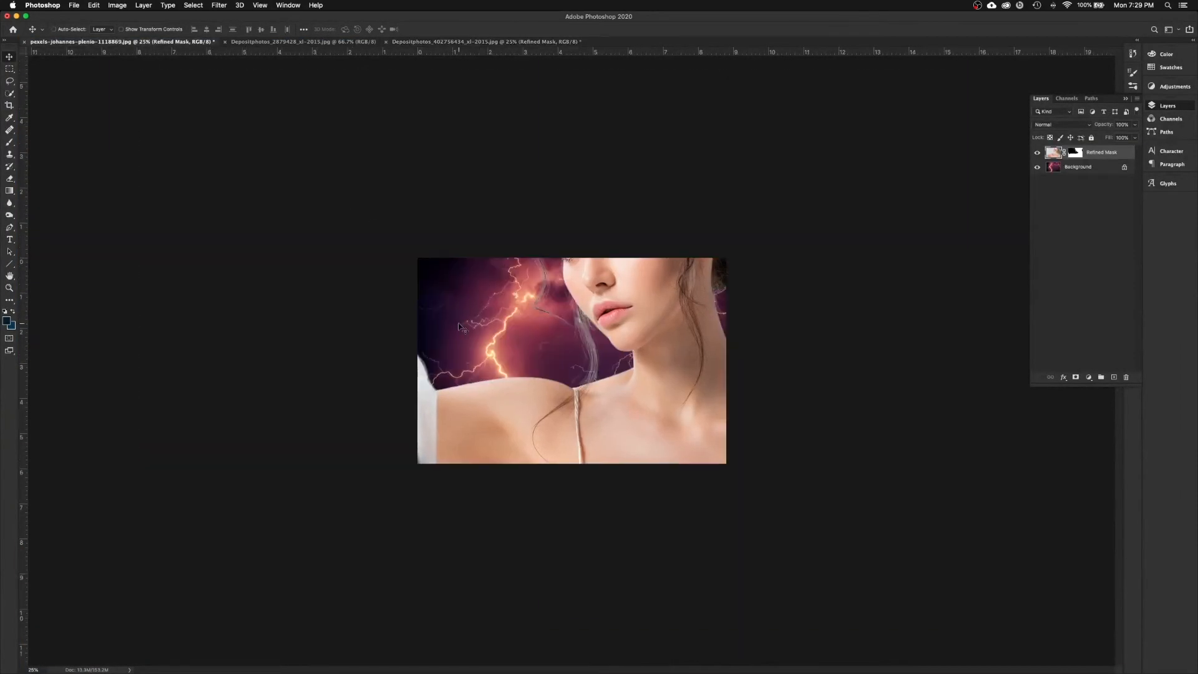
Step: Scale the pasted woman to about 42% and position her inside the lightning background
key("super")
key("super+t")
key("super+minus")
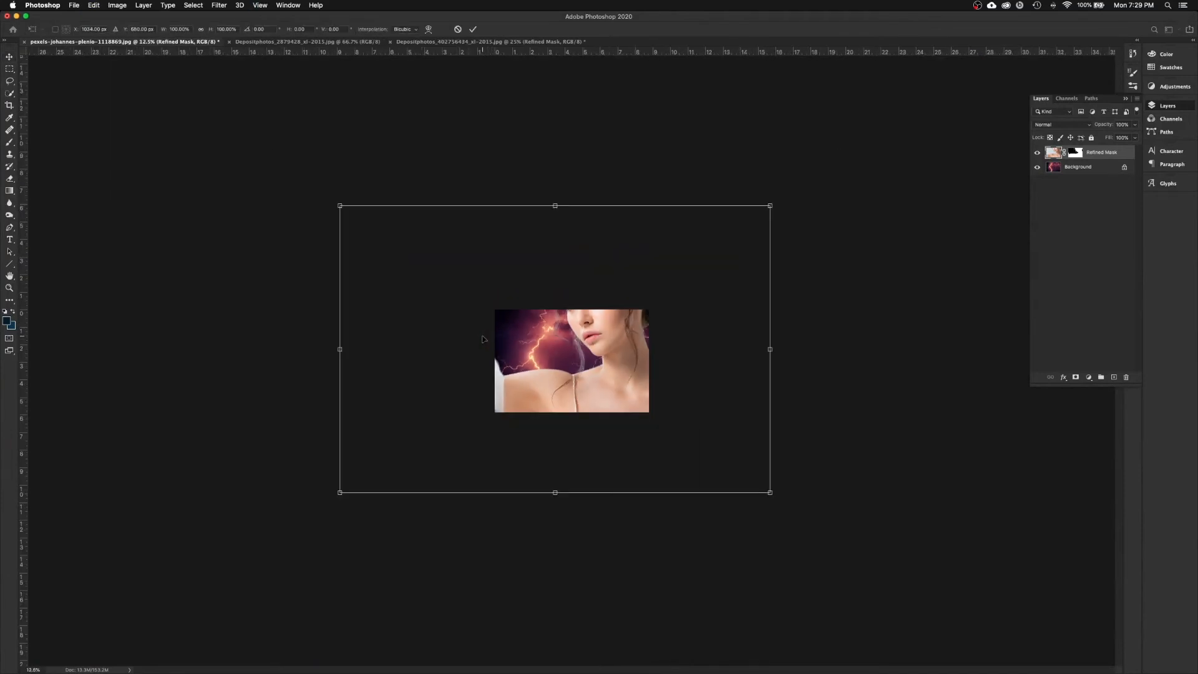
left_click_drag(772, 206, 587, 339)
left_click_drag(497, 381, 599, 349)
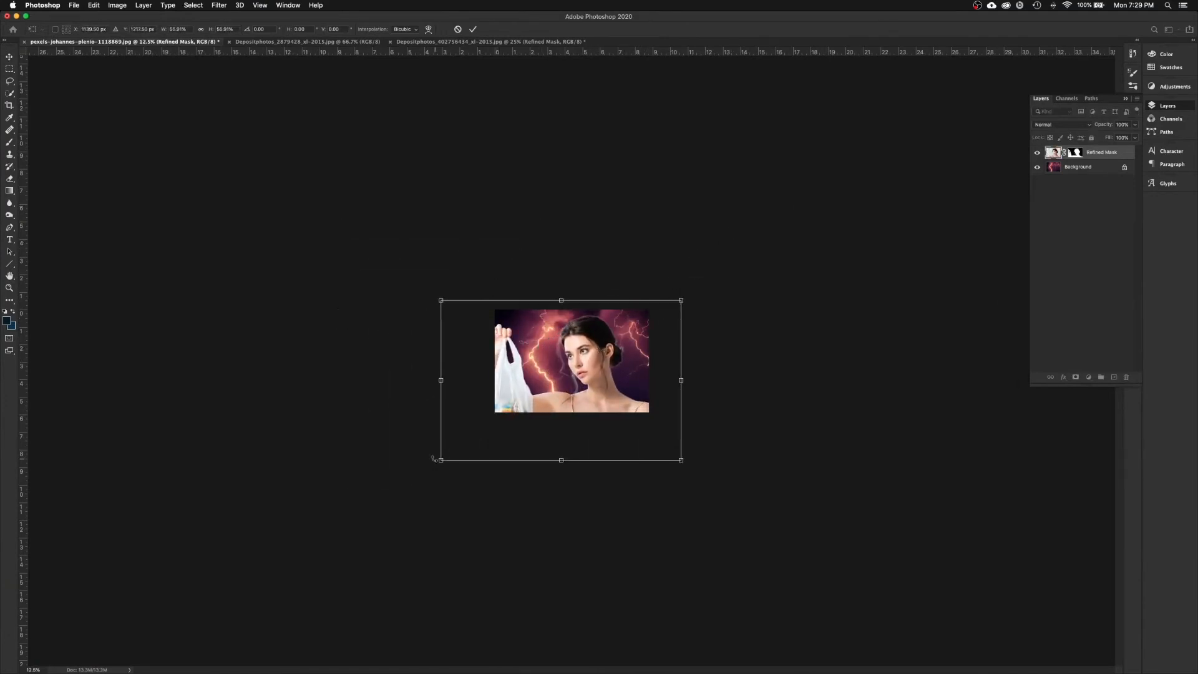
left_click_drag(440, 461, 490, 428)
left_click_drag(622, 396, 610, 392)
left_click_drag(483, 432, 494, 424)
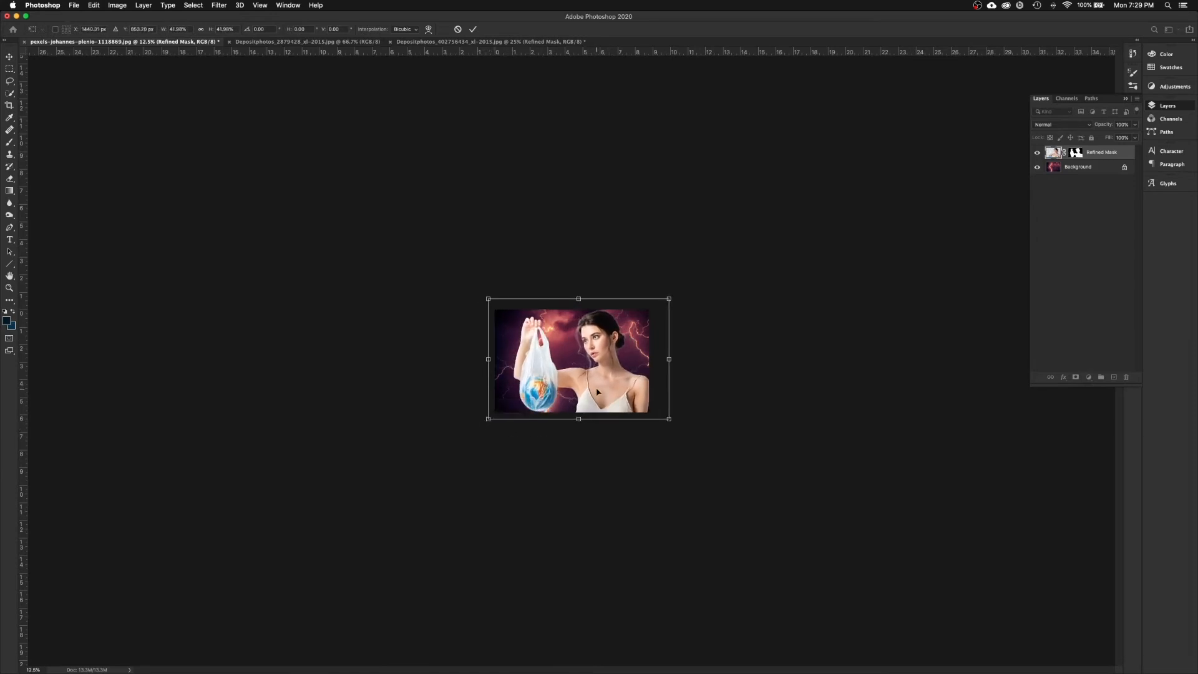
left_click_drag(611, 390, 607, 391)
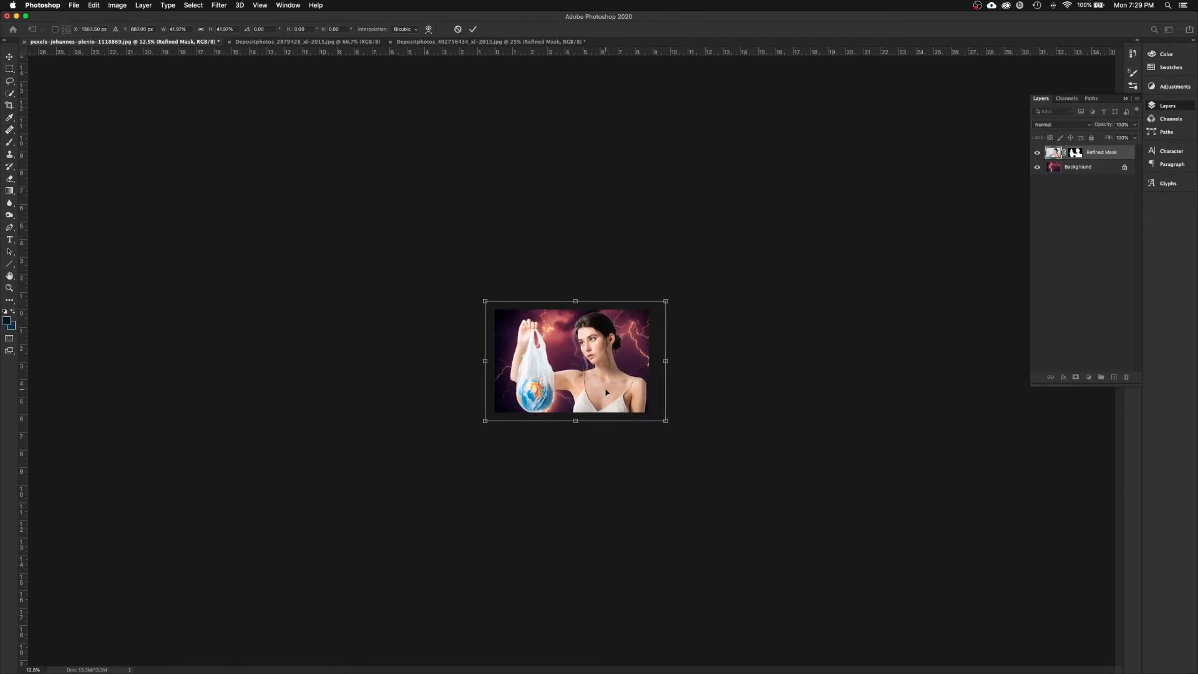
key("Return")
key("super+plus")
key("super+plus")
key("super+plus")
key("super+plus")
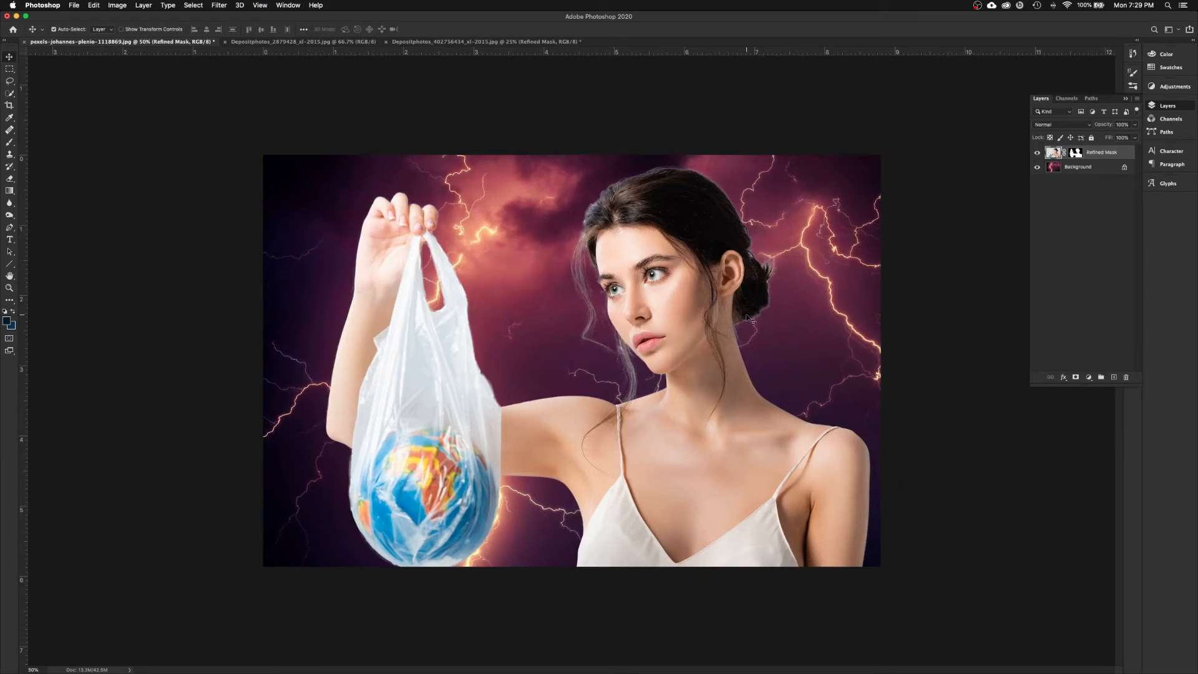
Step: Reopen Select and Mask on the woman's layer mask with the On Layers view
left_click(1076, 153)
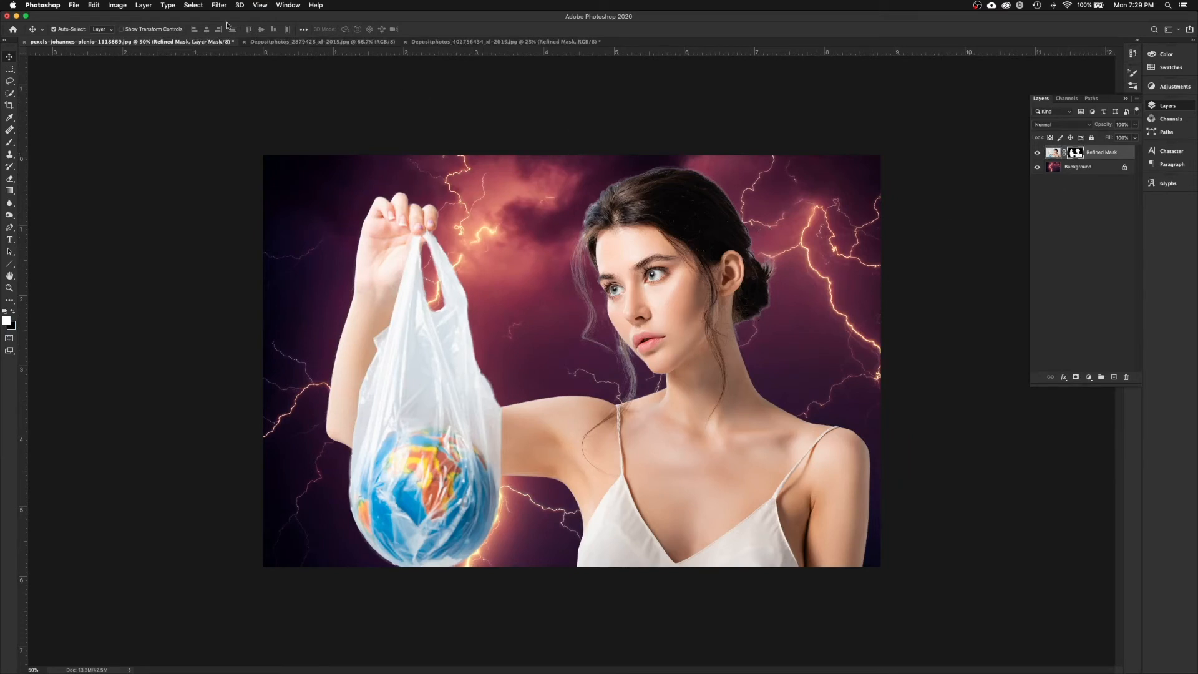
left_click(193, 5)
left_click(214, 132)
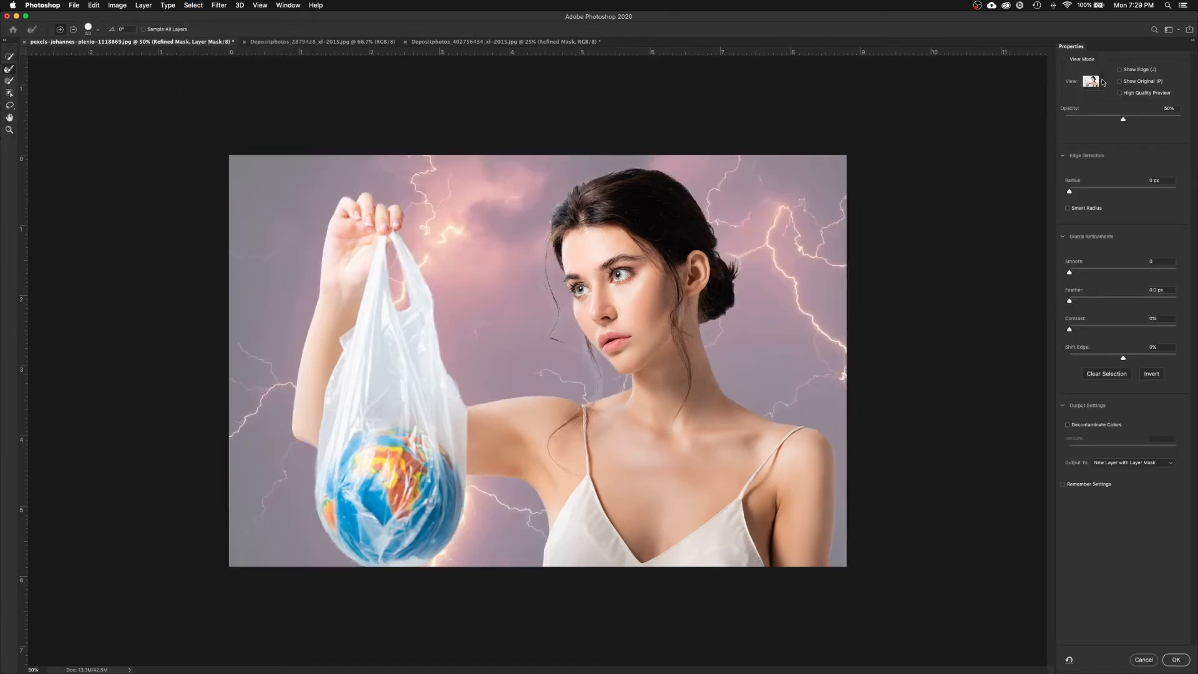
left_click(1092, 82)
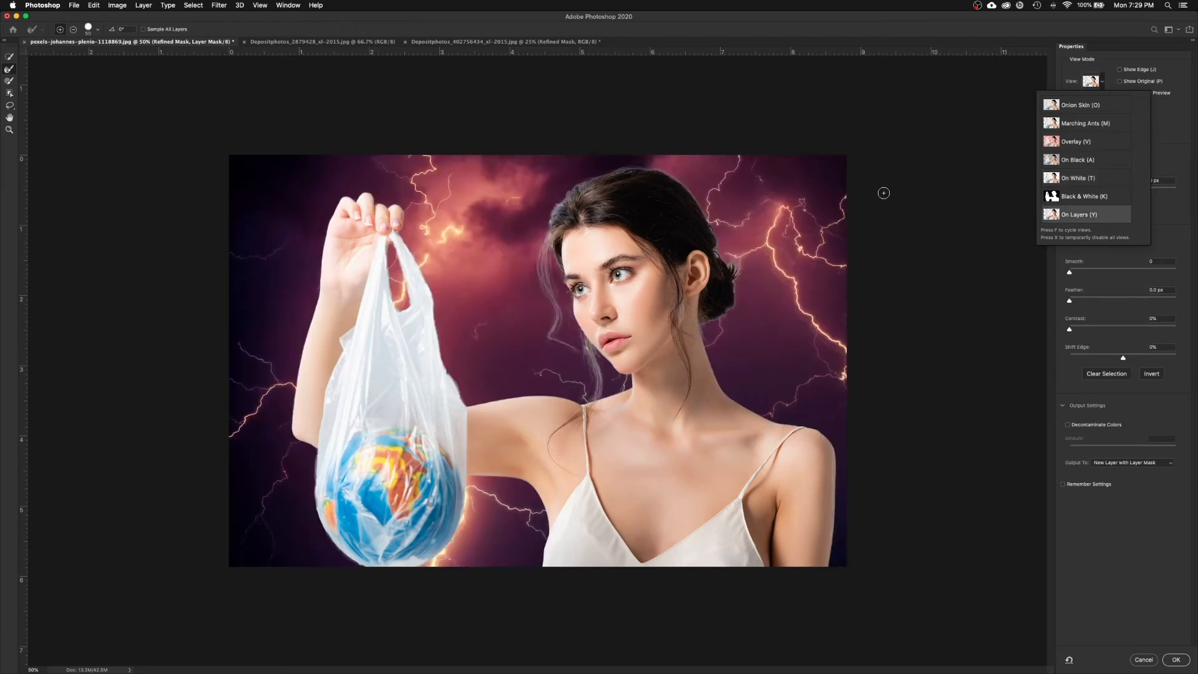
left_click(1170, 136)
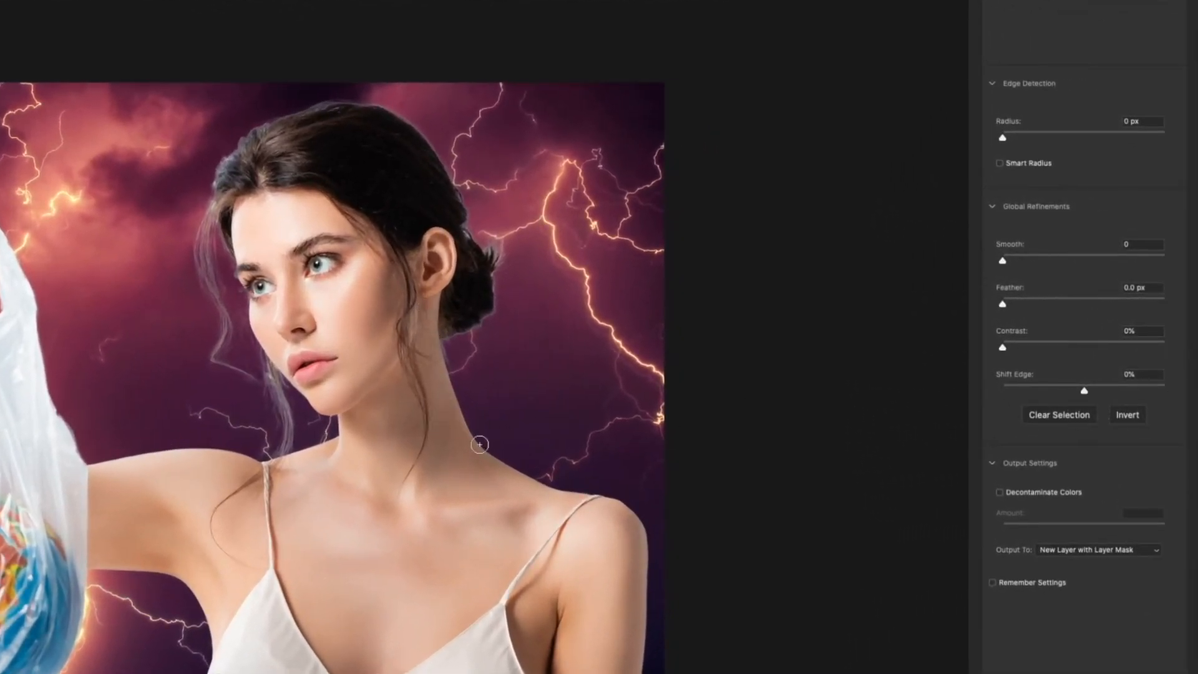
Step: Set Shift Edge to -26% and brush the bun's hair strands back with Refine Edge
left_click_drag(1084, 393, 1067, 395)
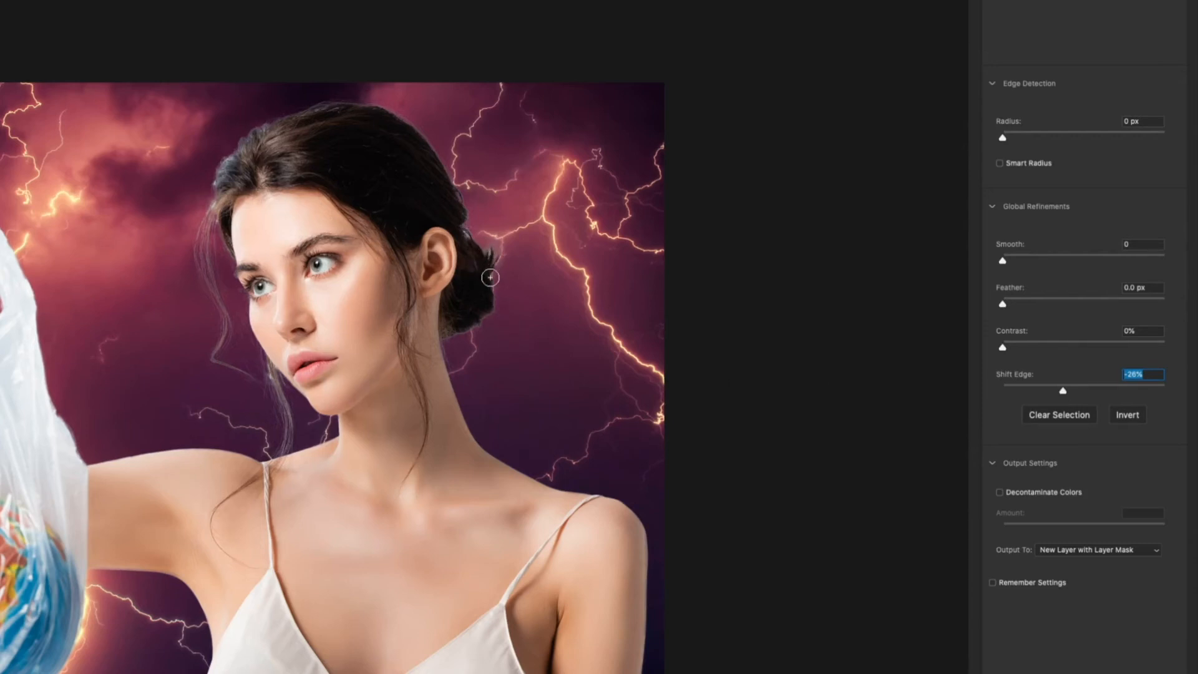
mouse_move(491, 267)
left_mouse_down()
mouse_move(477, 241)
mouse_move(485, 265)
left_mouse_up()
key("ctrl+minus")
key("ctrl+minus")
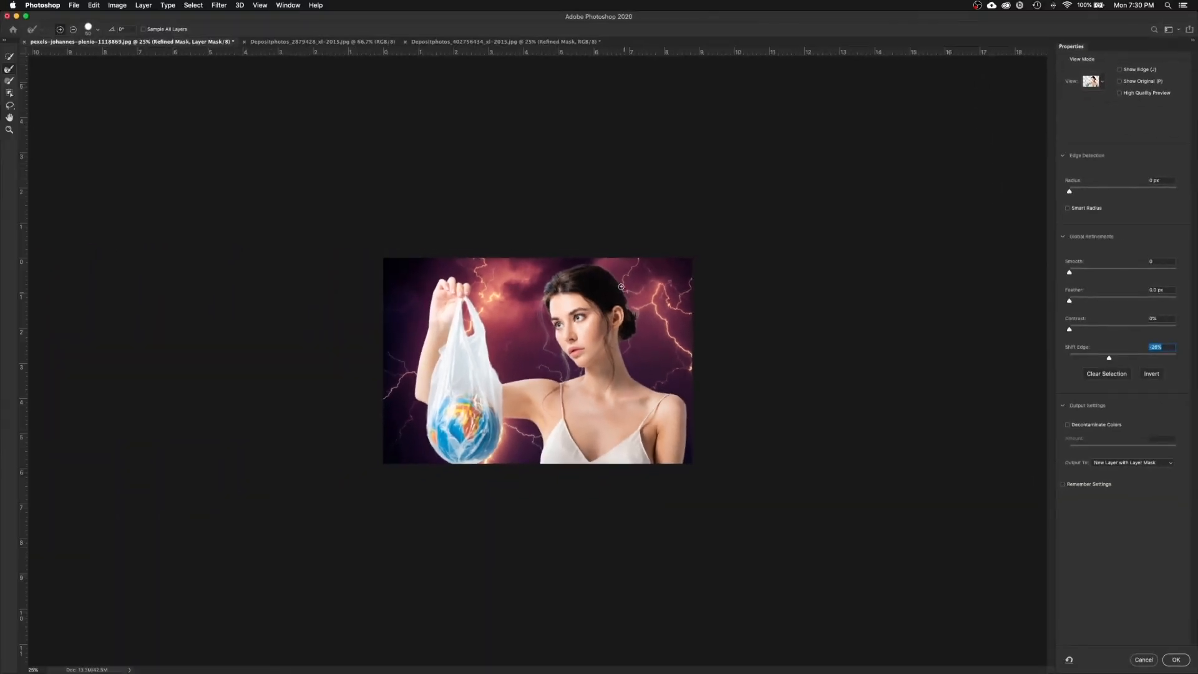
Step: Set Output To Layer Mask and apply the Select and Mask refinement
key("ctrl+plus")
key("ctrl+plus")
key("ctrl+plus")
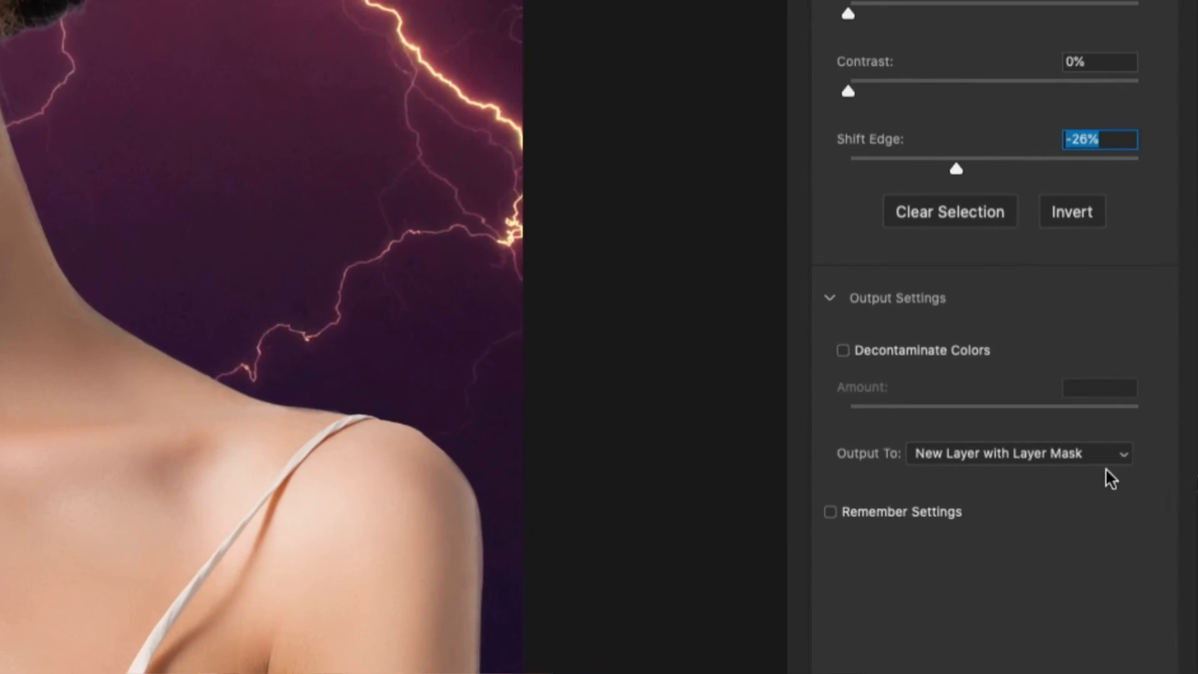
left_click(1181, 455)
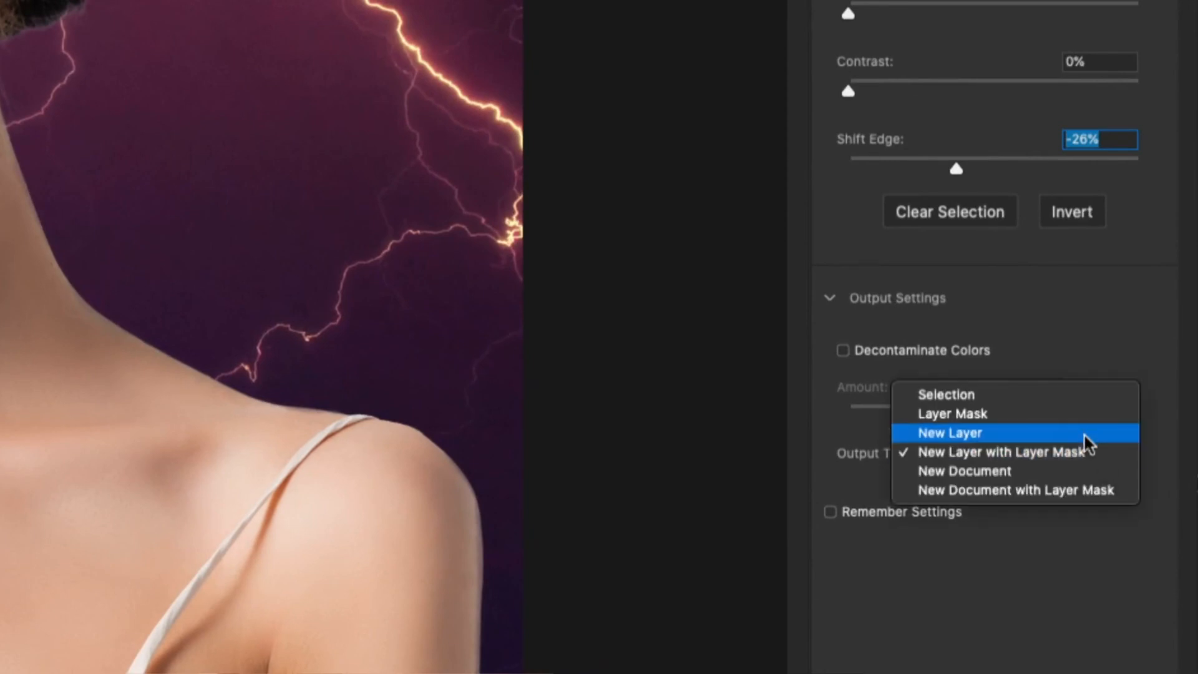
left_click(1084, 415)
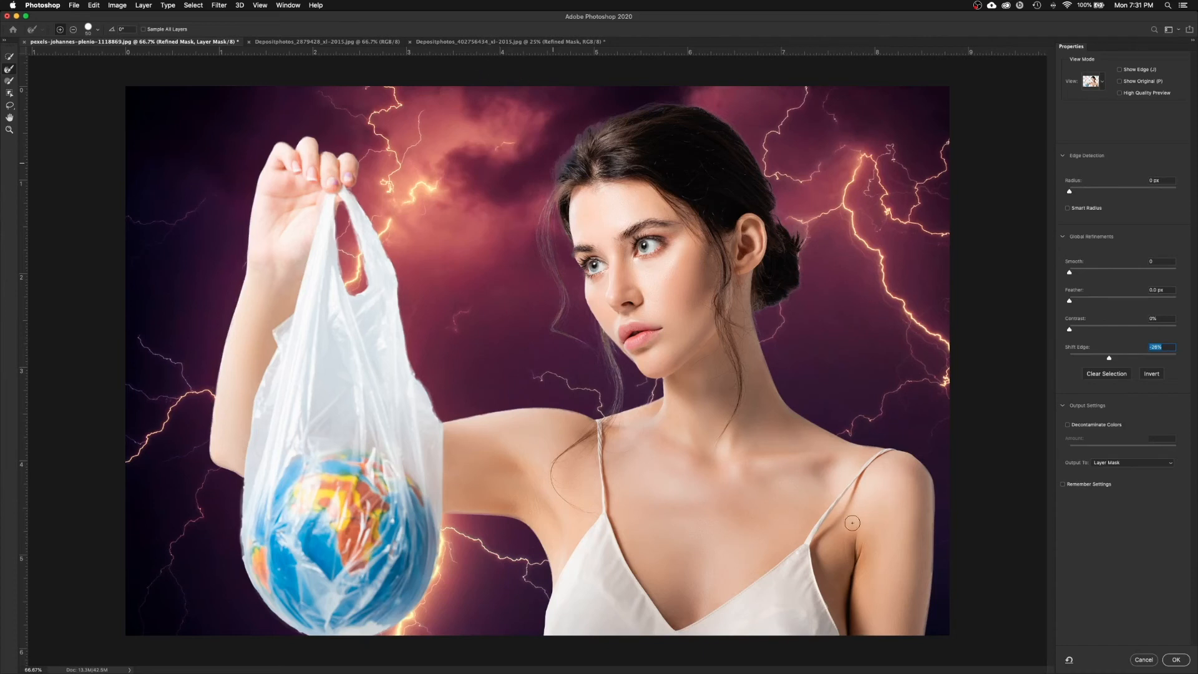
left_click(1176, 660)
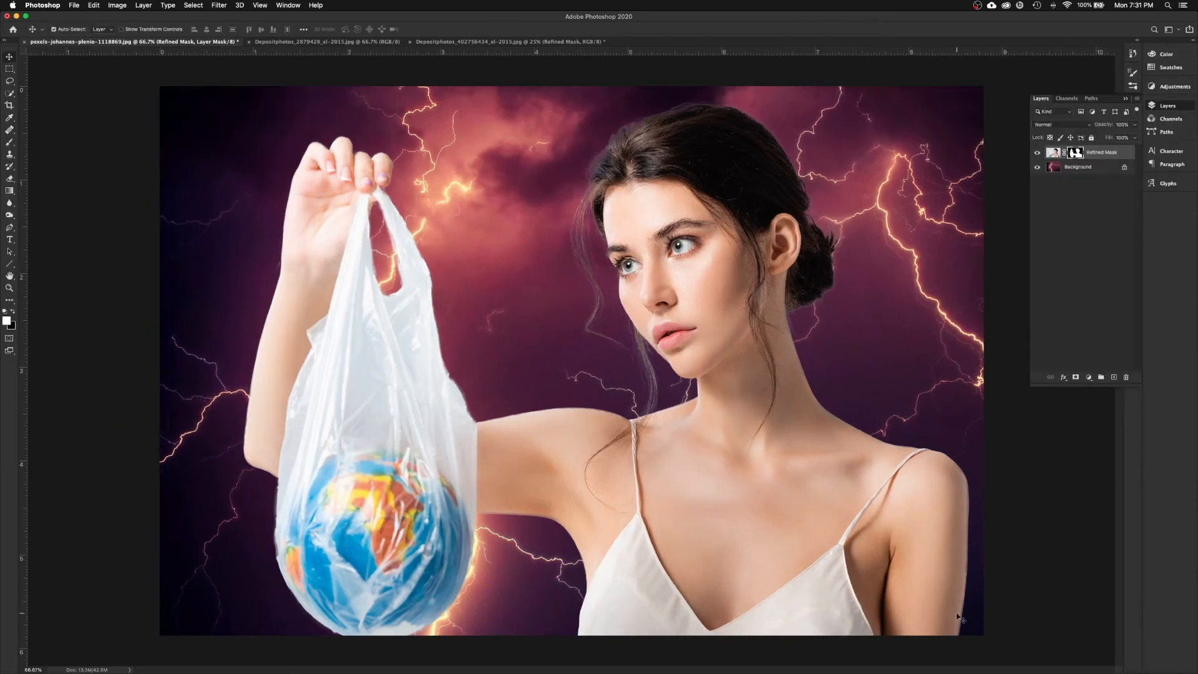
Step: Save the cutout document as Woman-Globe.psd and close it
left_click(486, 42)
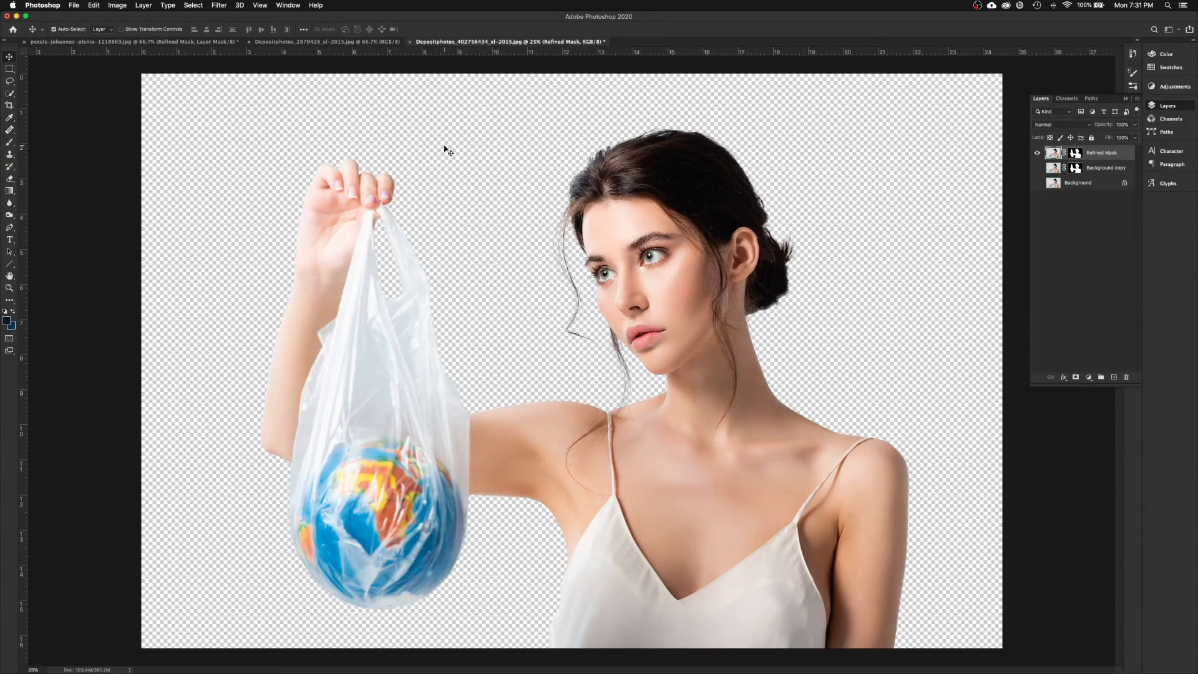
left_click(73, 6)
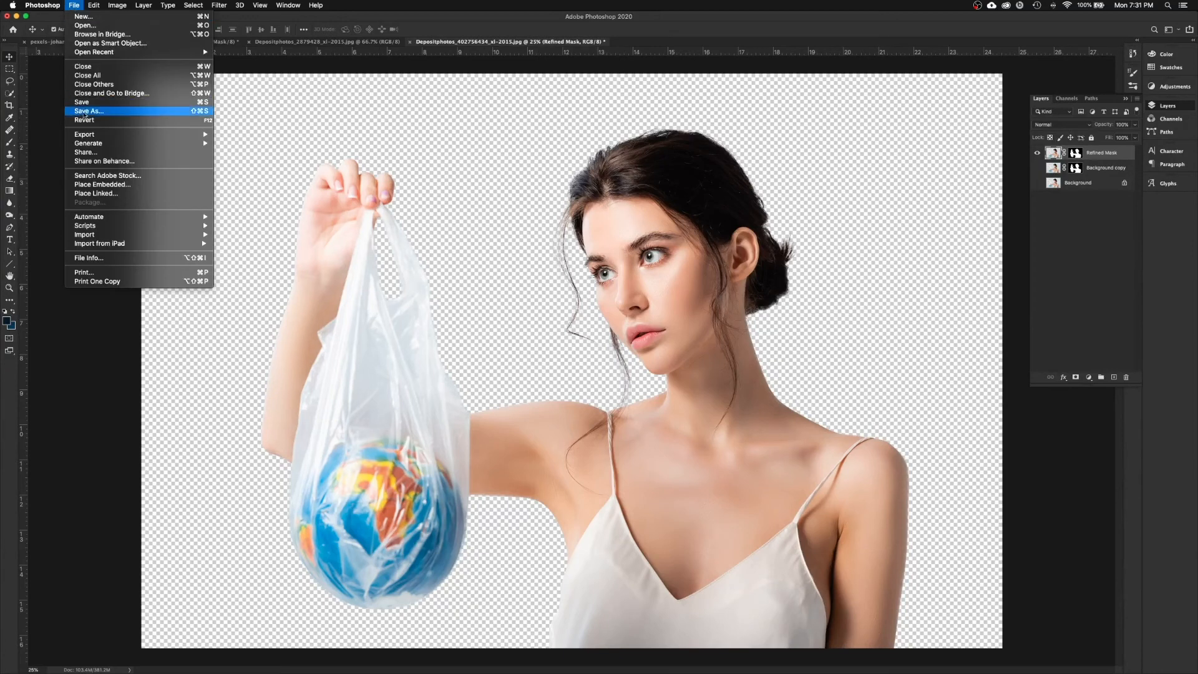
left_click(88, 112)
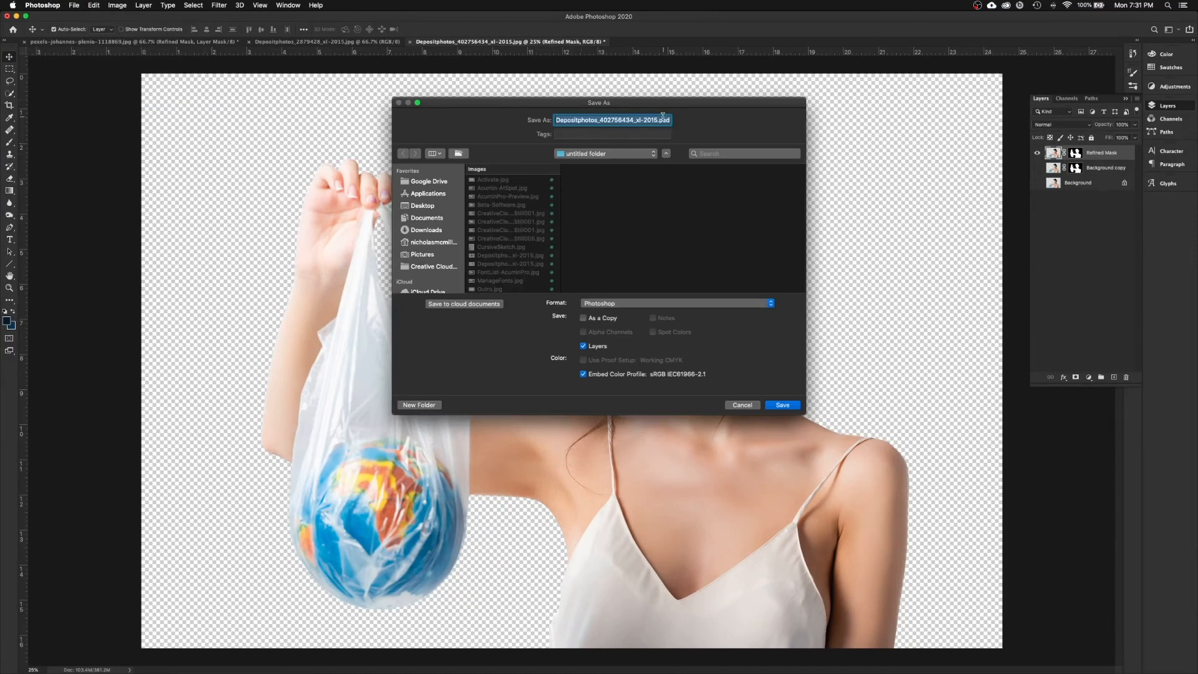
left_click_drag(658, 122, 494, 120)
type("Woman-Globe")
left_click(783, 405)
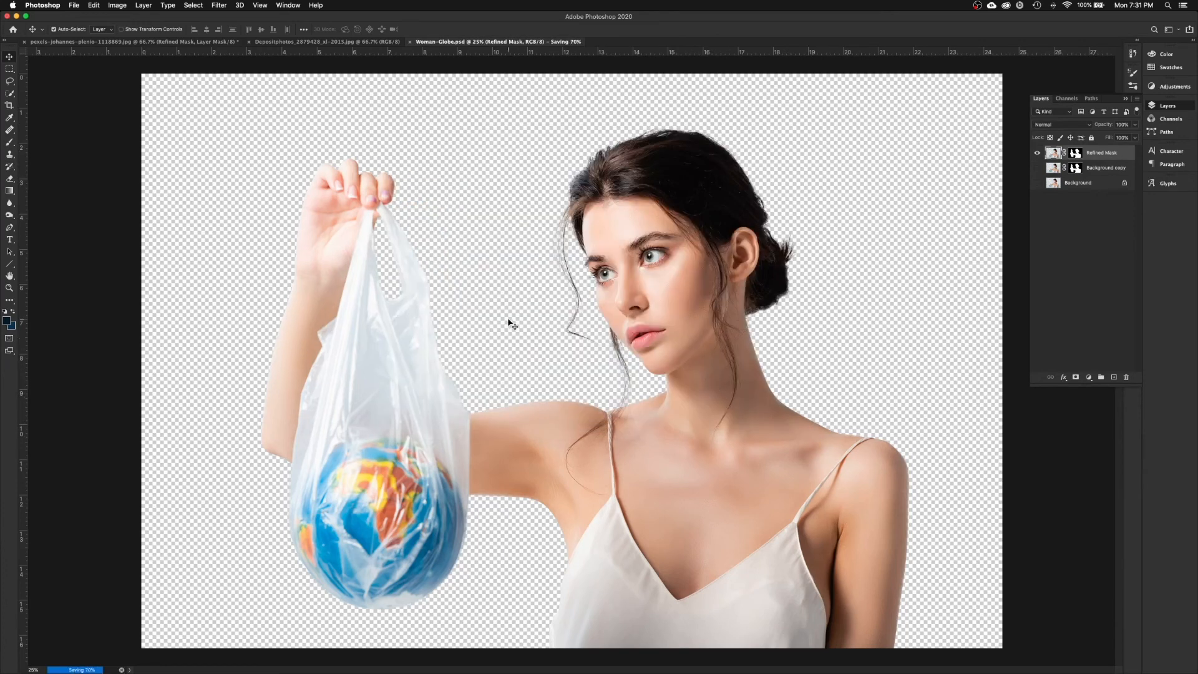
left_click(409, 42)
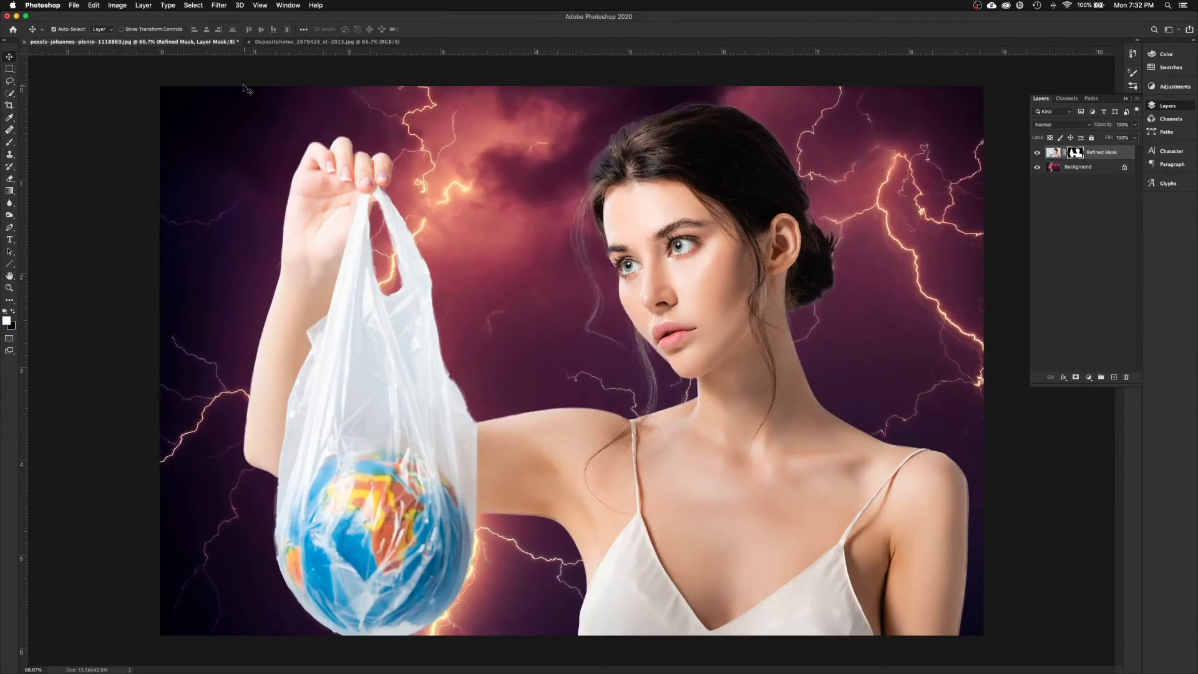
Step: Save the lightning composite in Photoshop format as Composite.psd
left_click(74, 5)
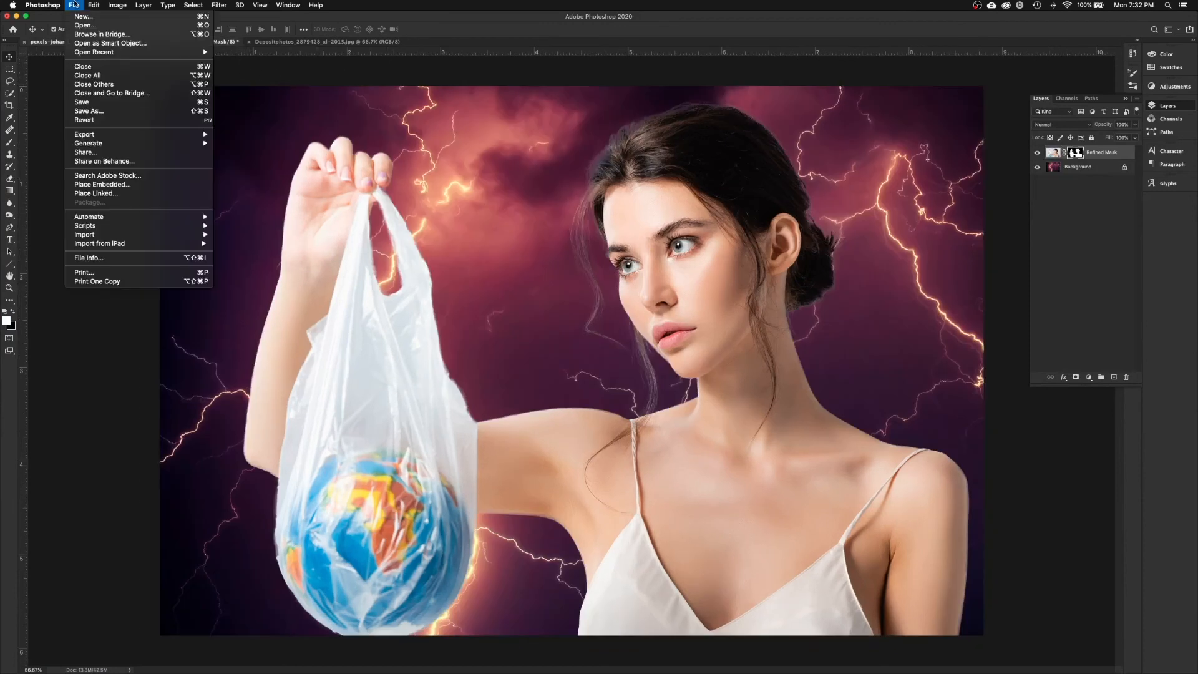
left_click(94, 103)
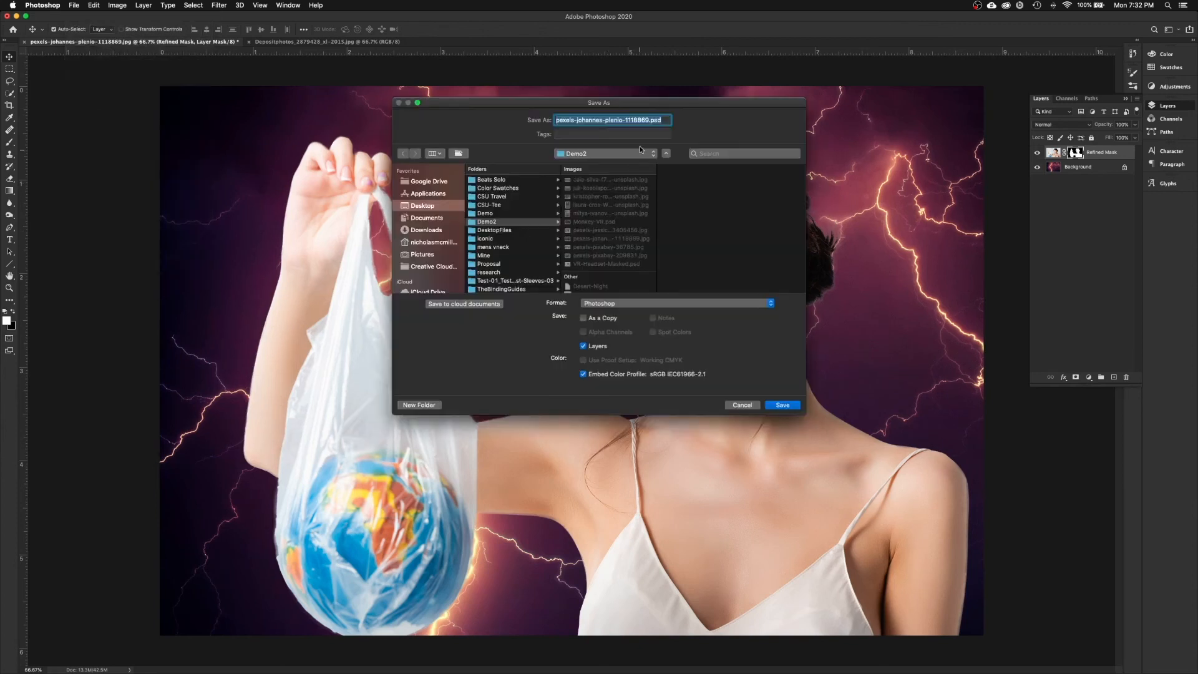
left_click(649, 119)
left_click_drag(627, 120, 557, 120)
type("Composite")
key("Return")
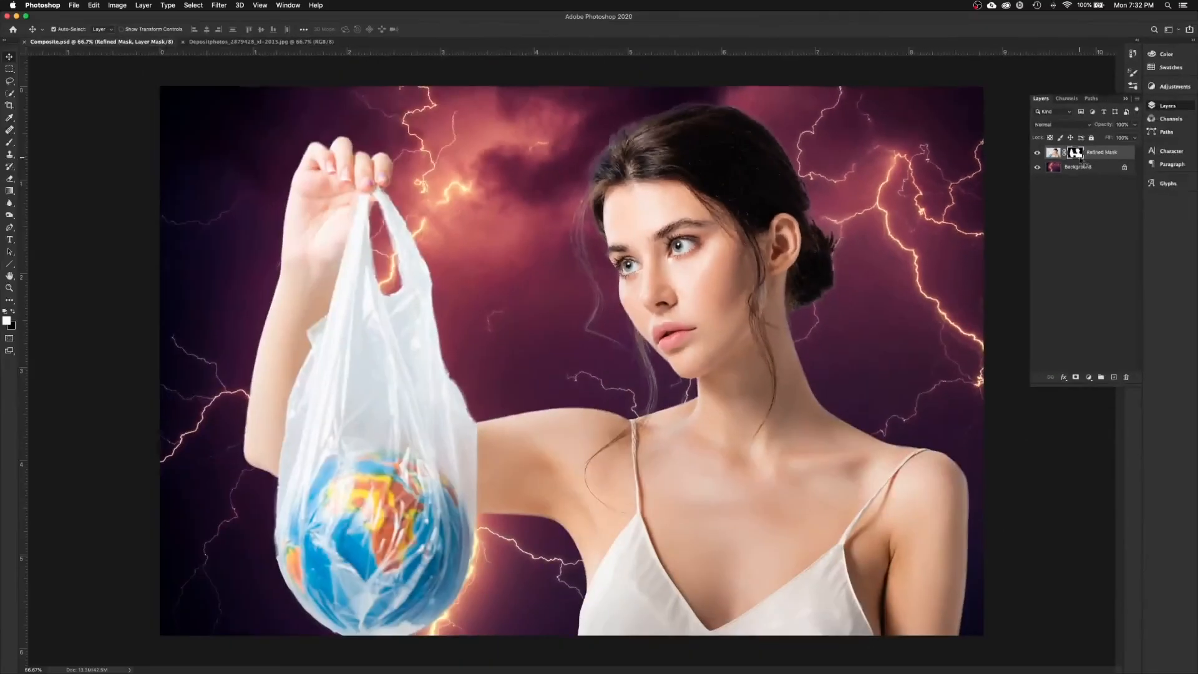
Step: Zoom in on the bag's edge and set the Brush to 59 px
left_click(10, 292)
left_click_drag(413, 330, 539, 446)
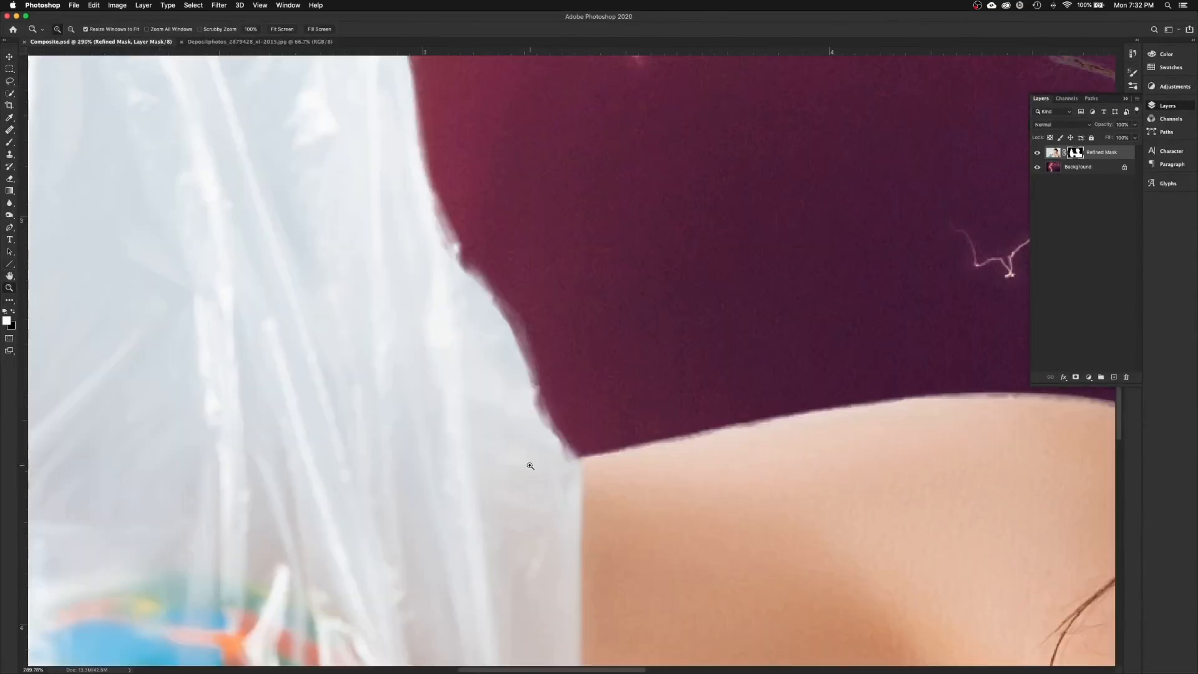
left_click_drag(543, 347, 498, 455)
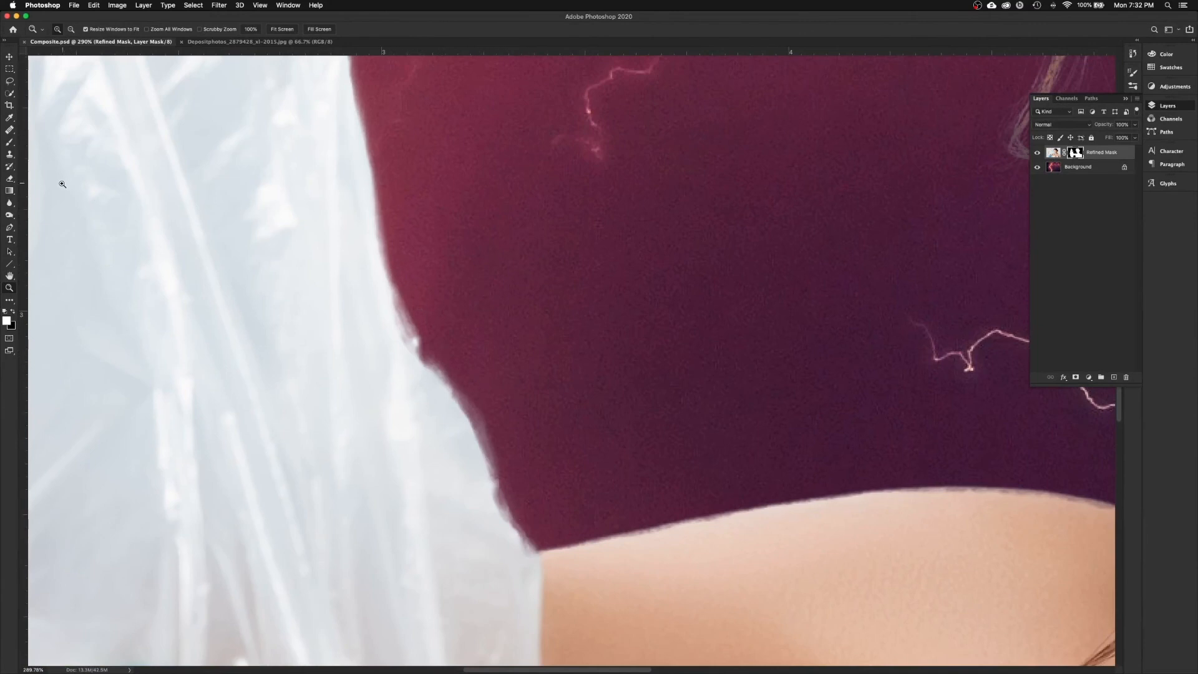
left_click(5, 144)
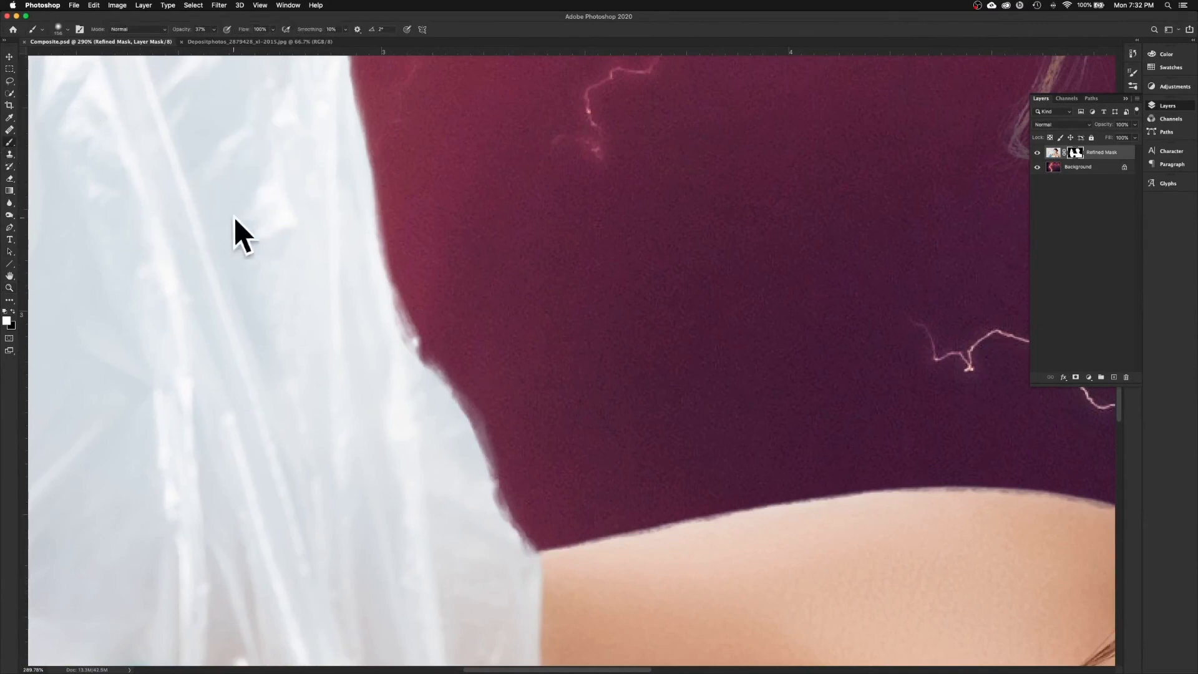
right_click(628, 249)
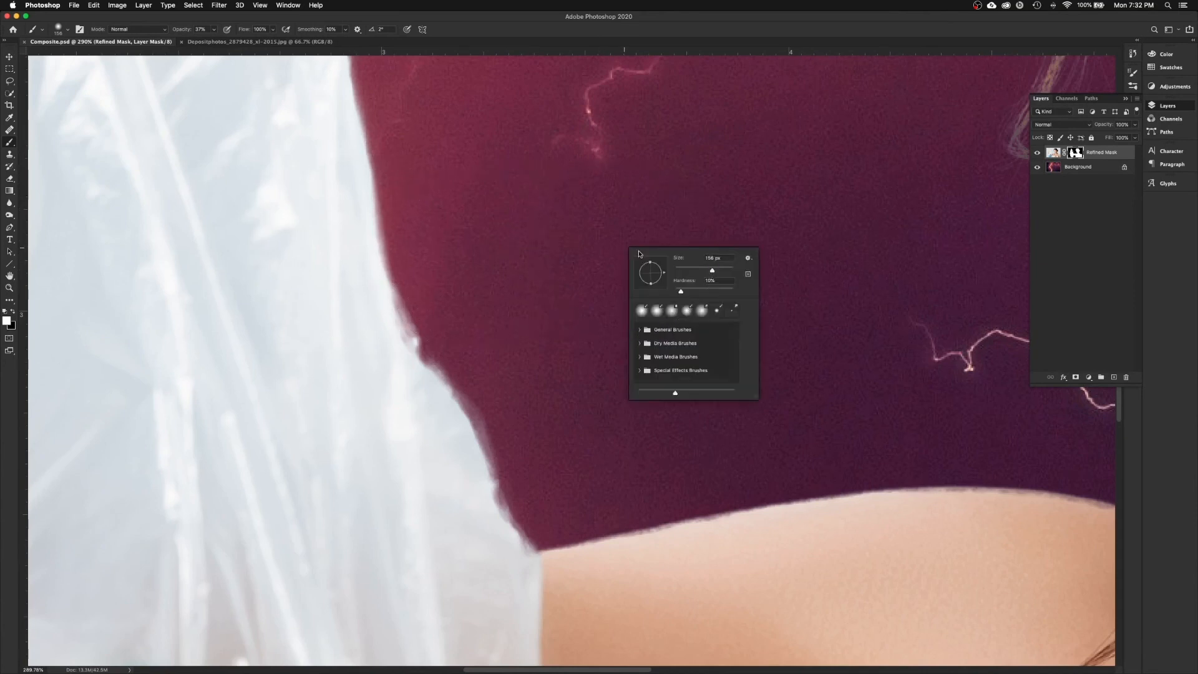
left_click_drag(709, 271, 691, 272)
left_click(328, 290)
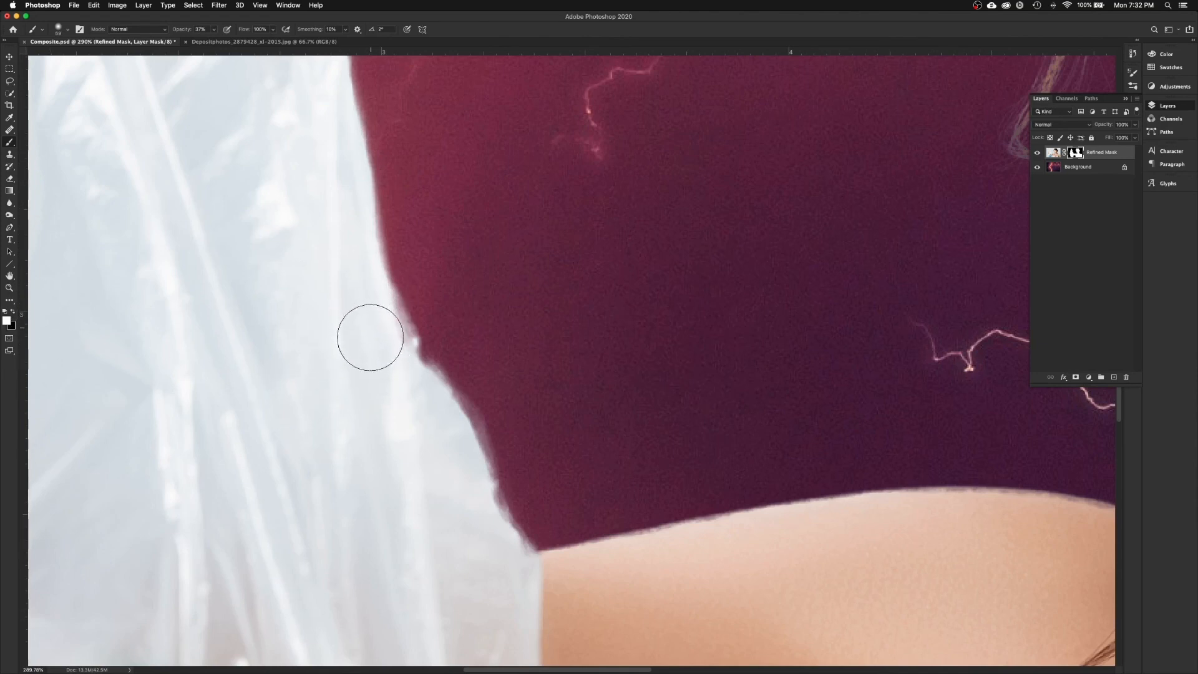
right_click(328, 287)
left_click(324, 326)
right_click(373, 349)
left_click(368, 340)
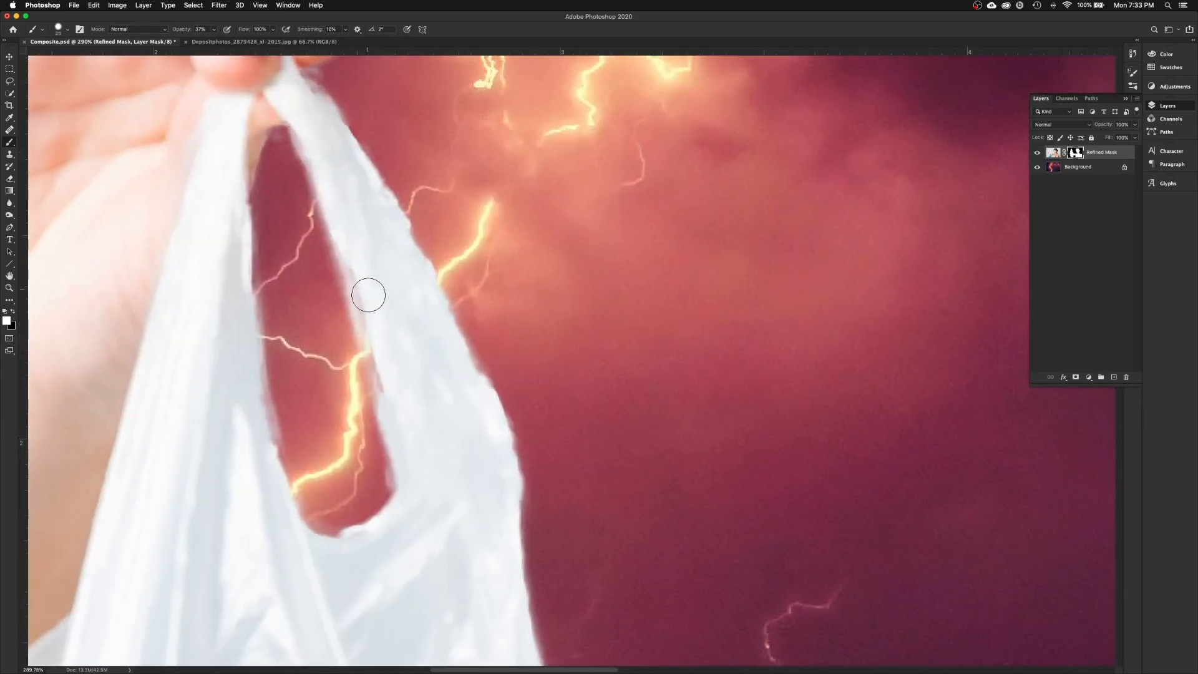
Step: Paint white on the mask at 100% opacity around the bag's handle hole
key("0")
mouse_move(250, 410)
left_mouse_down()
mouse_move(265, 457)
mouse_move(385, 527)
mouse_move(465, 366)
left_mouse_up()
mouse_move(317, 158)
left_mouse_down()
mouse_move(321, 200)
mouse_move(353, 145)
left_mouse_up()
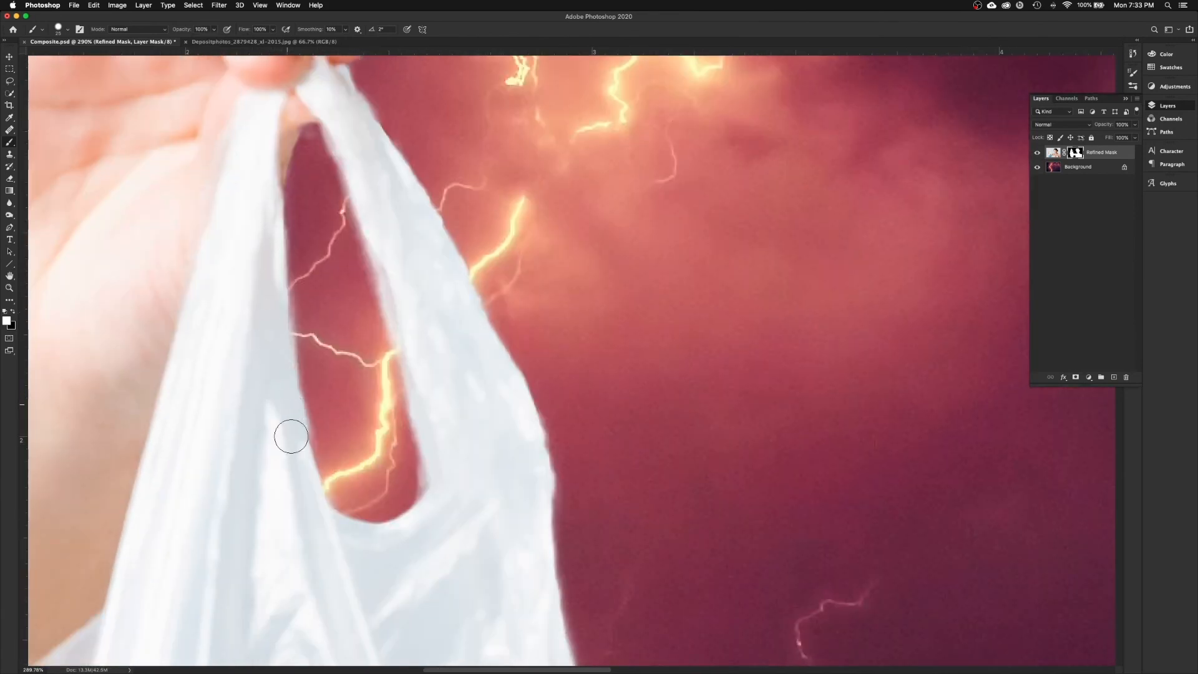
Step: Fill the mask gap between the fingertips, undoing a stray straight stroke
scroll(291, 435, "down", 10)
scroll(642, 548, "down", 10)
scroll(588, 541, "left", 5)
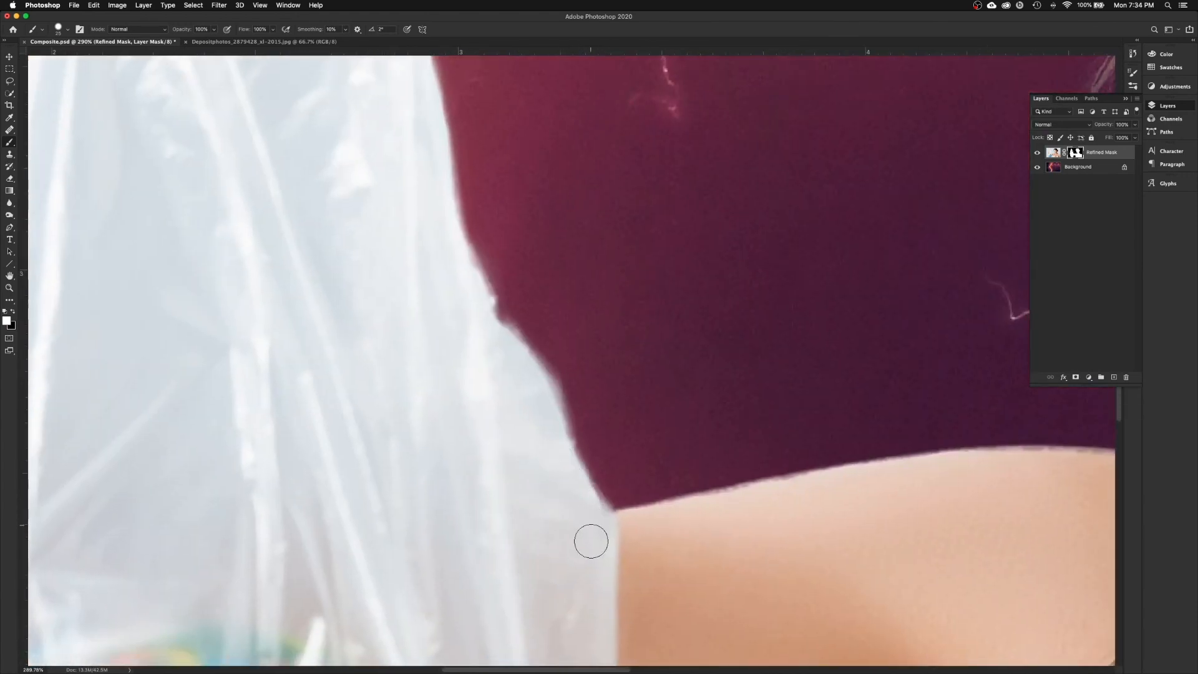
scroll(264, 406, "up", 5)
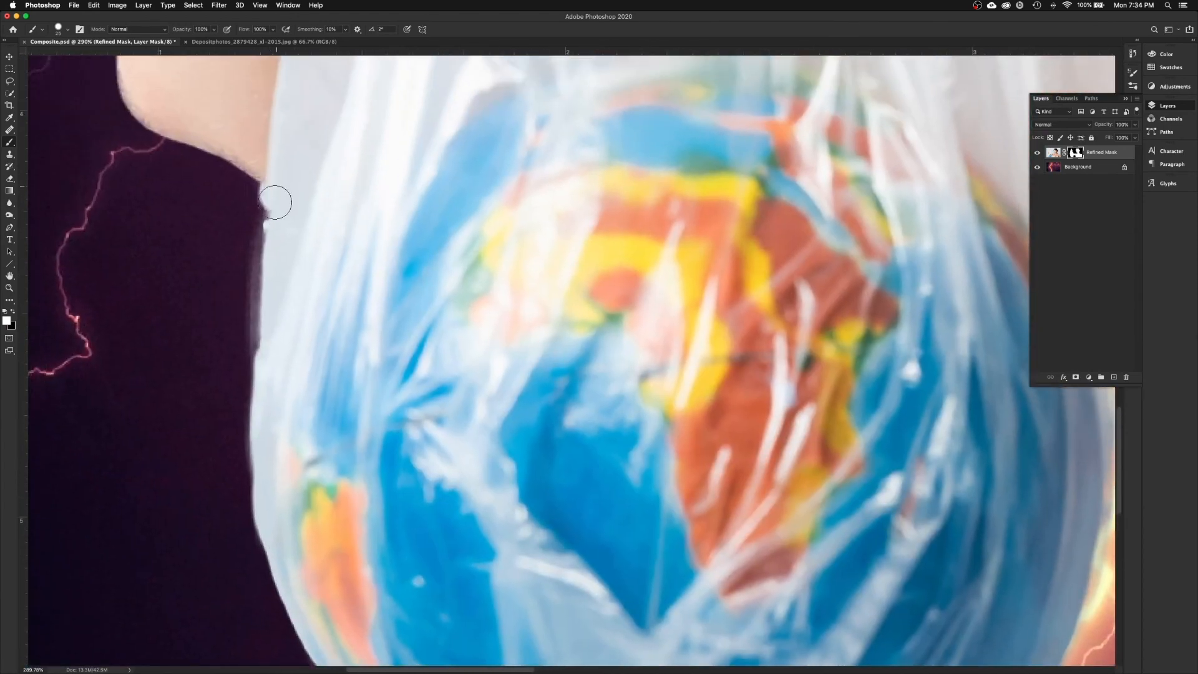
scroll(267, 342, "up", 5)
scroll(321, 278, "down", 3)
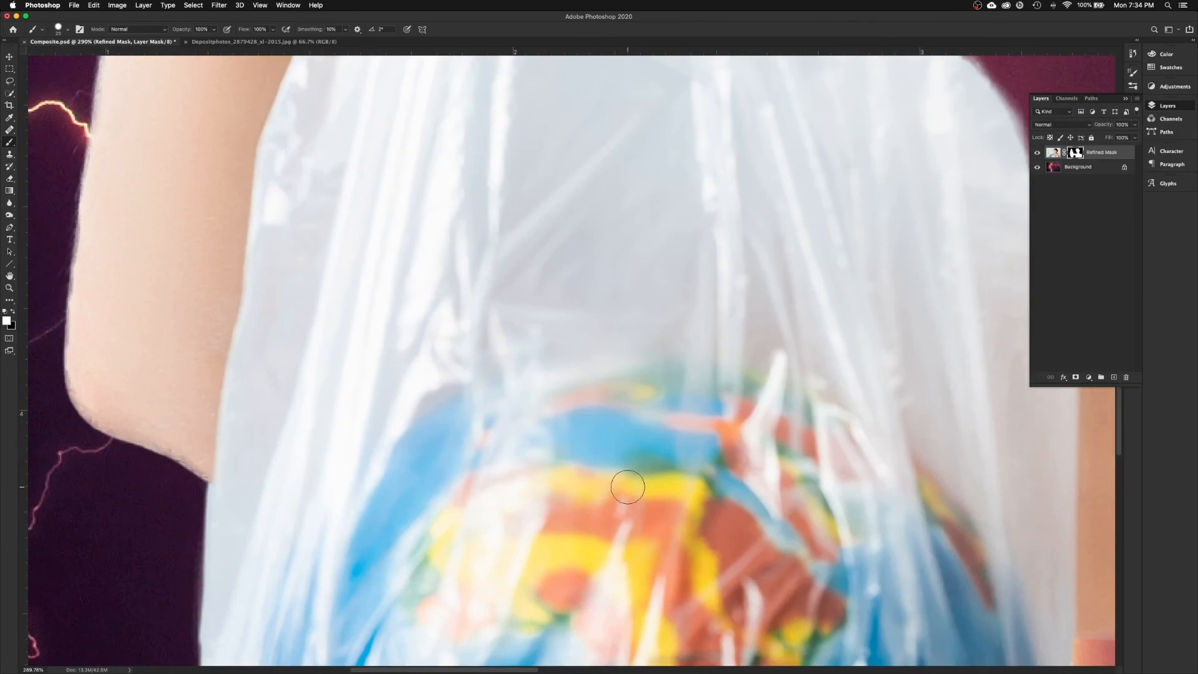
scroll(265, 195, "up", 10)
scroll(316, 396, "down", 10)
scroll(396, 457, "left", 2)
scroll(396, 458, "up", 15)
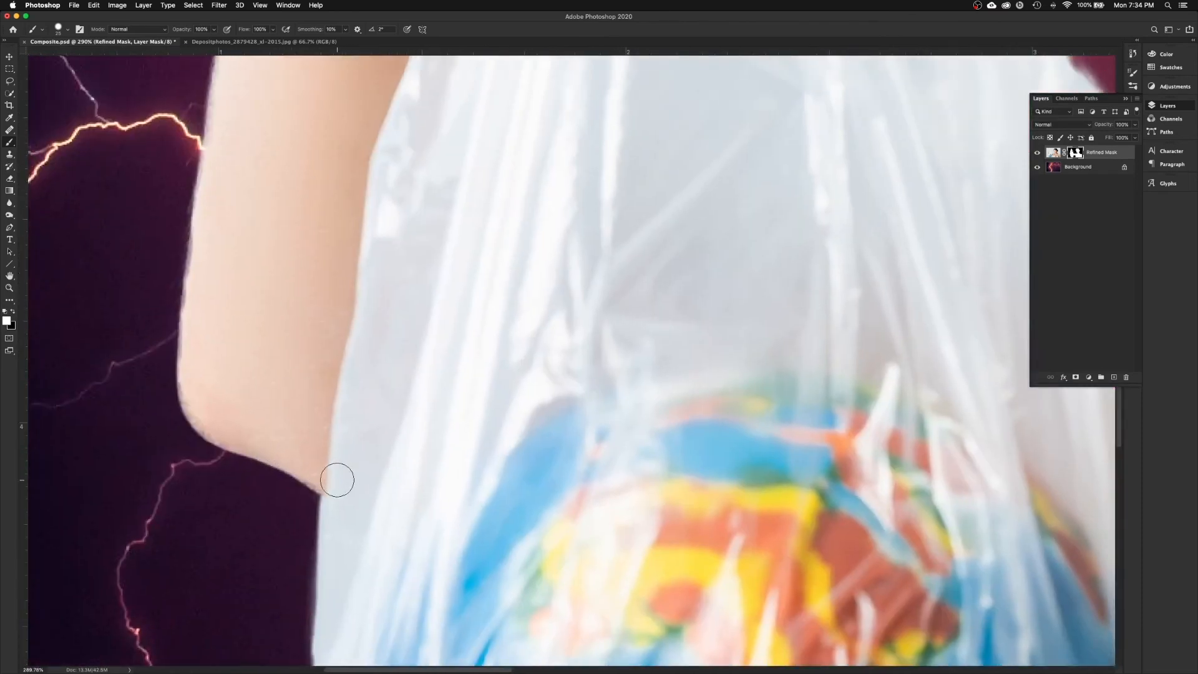
scroll(340, 479, "right", 5)
mouse_move(485, 238)
left_mouse_down()
mouse_move(533, 246)
mouse_move(541, 235)
left_mouse_up()
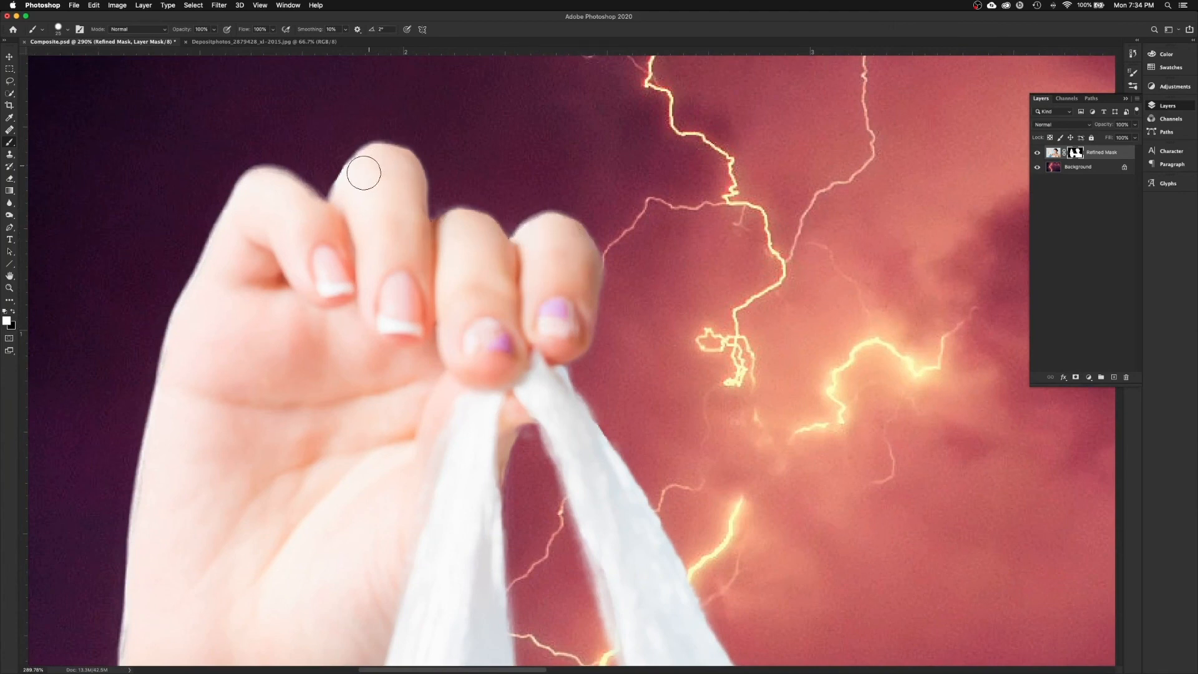
mouse_move(794, 489)
left_mouse_down()
mouse_move(740, 466)
mouse_move(542, 272)
left_mouse_up()
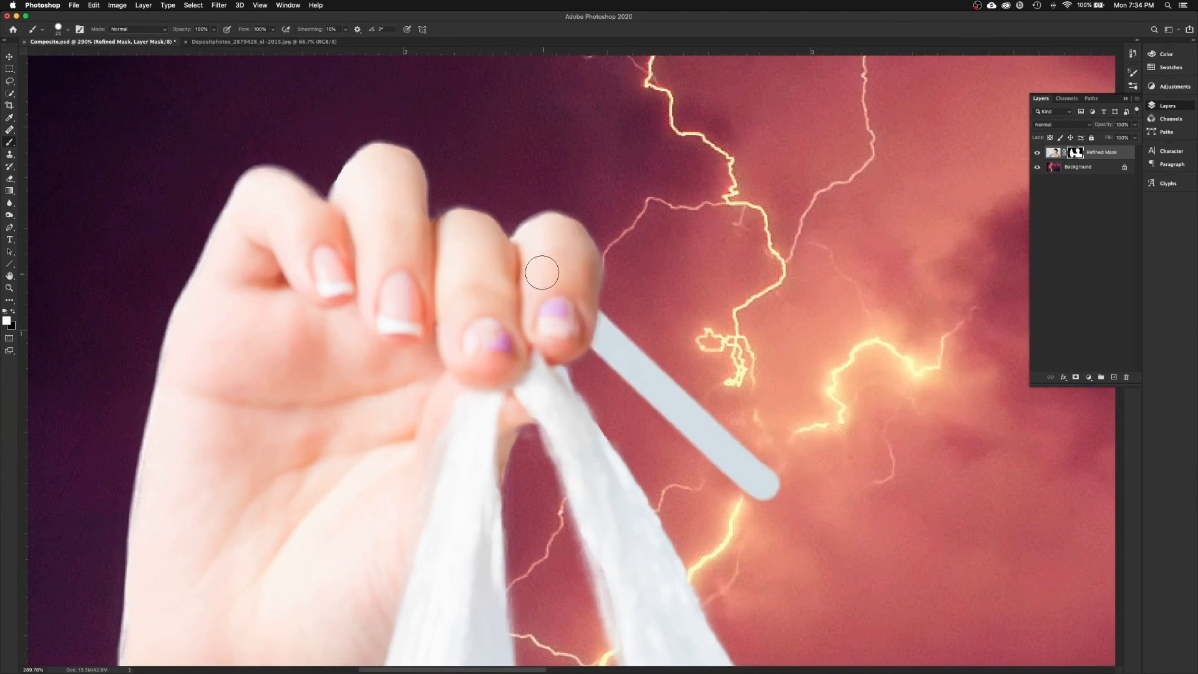
key("ctrl+z")
Step: Paint the mask along the bag's side and the shoulder's top edge
left_click_drag(808, 419, 462, 299)
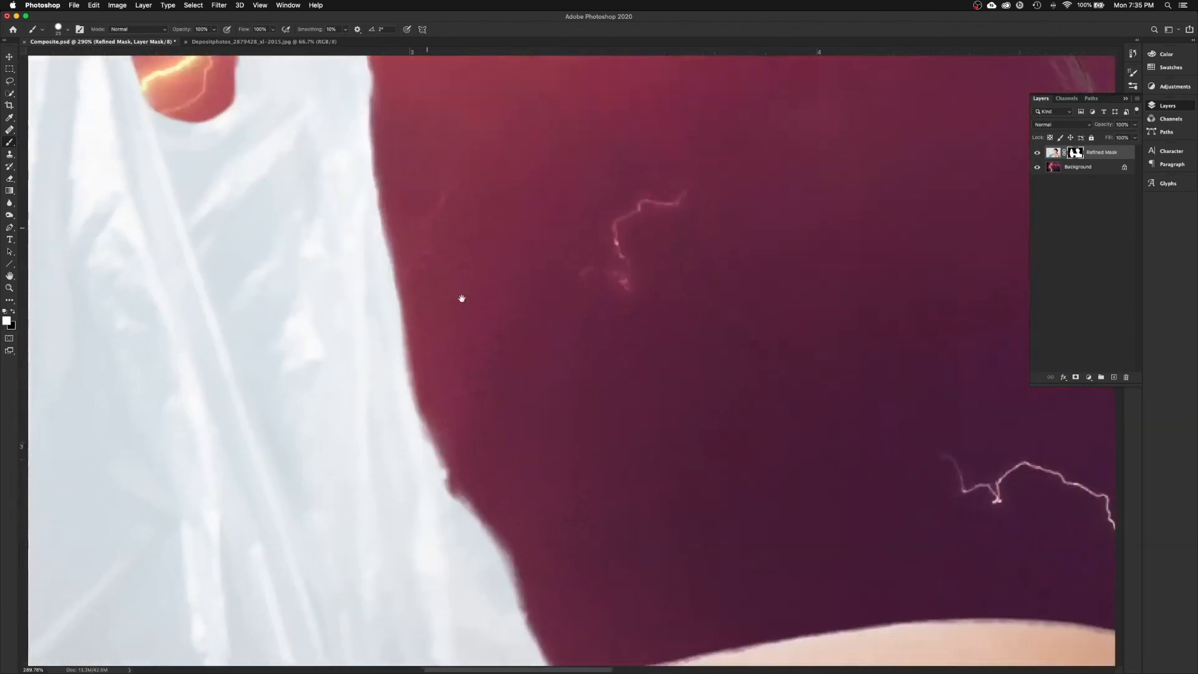
scroll(462, 299, "down", 3)
mouse_move(387, 399)
left_mouse_down()
mouse_move(415, 436)
mouse_move(358, 327)
mouse_move(474, 605)
mouse_move(436, 481)
mouse_move(447, 520)
left_mouse_up()
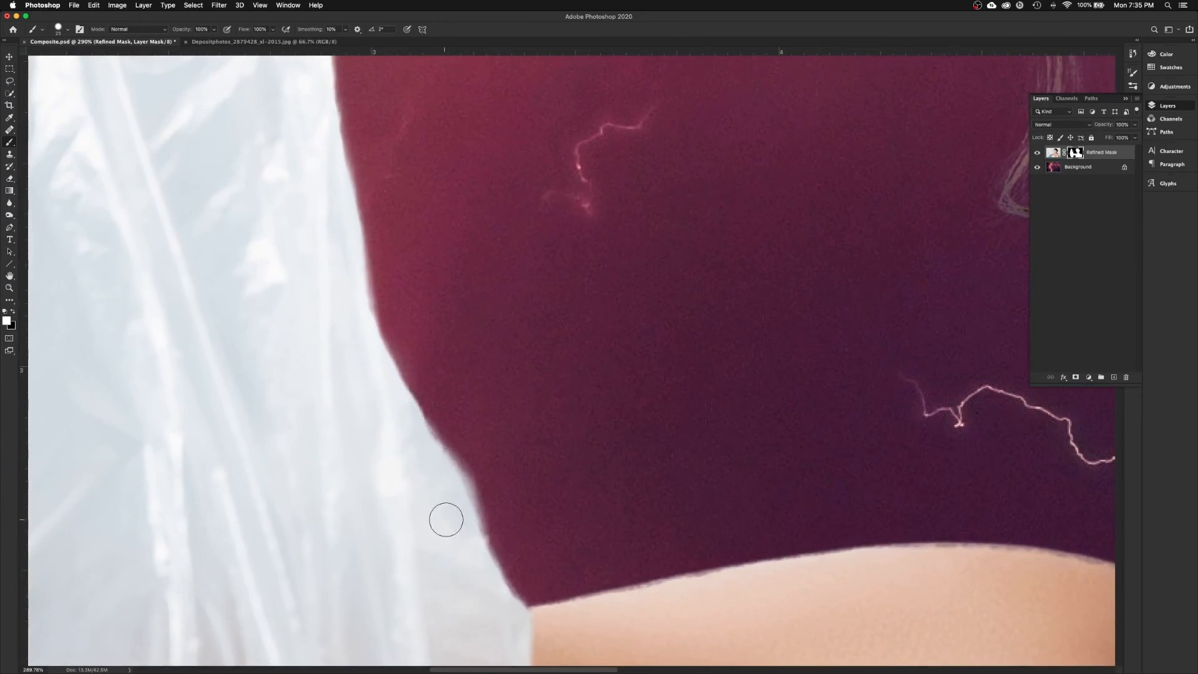
left_click_drag(729, 618, 577, 533)
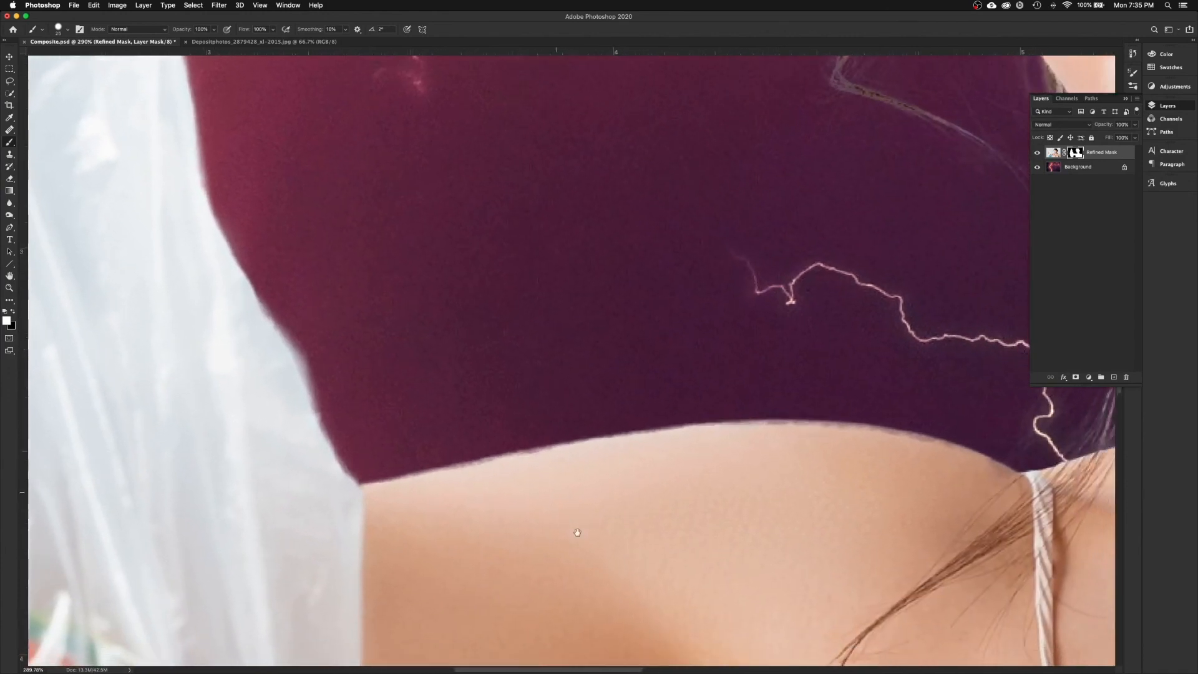
mouse_move(529, 471)
left_mouse_down()
mouse_move(589, 463)
mouse_move(760, 479)
mouse_move(762, 452)
mouse_move(733, 438)
mouse_move(809, 437)
mouse_move(922, 452)
mouse_move(1018, 496)
left_mouse_up()
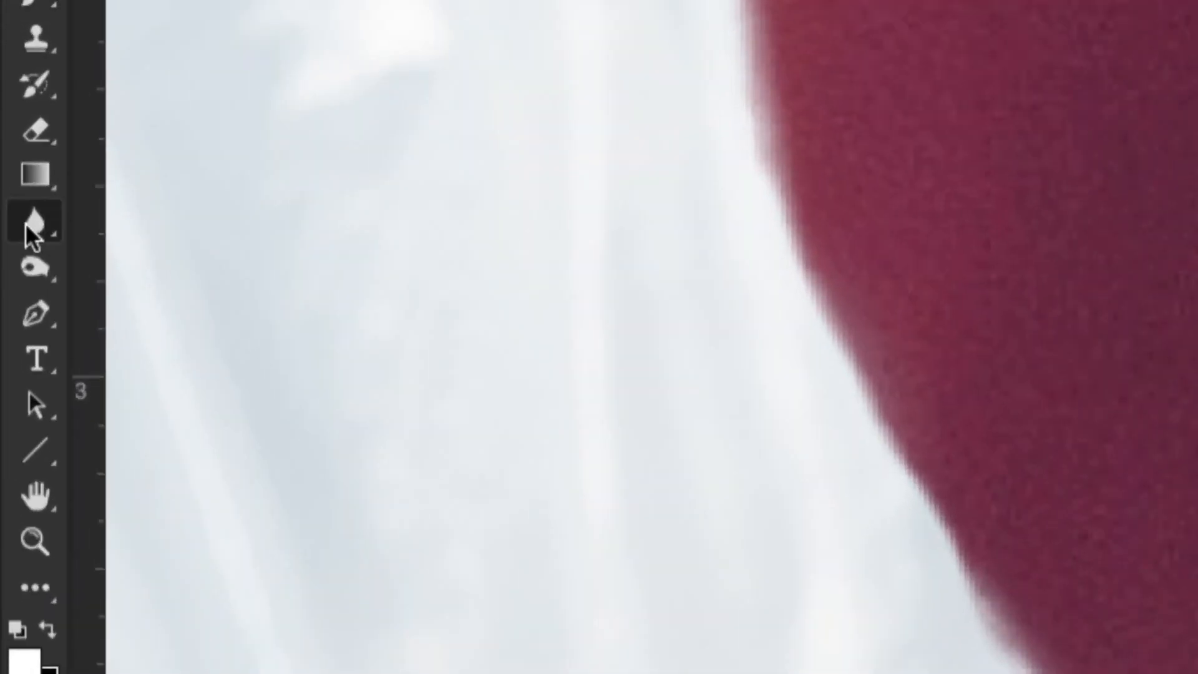
right_click(26, 225)
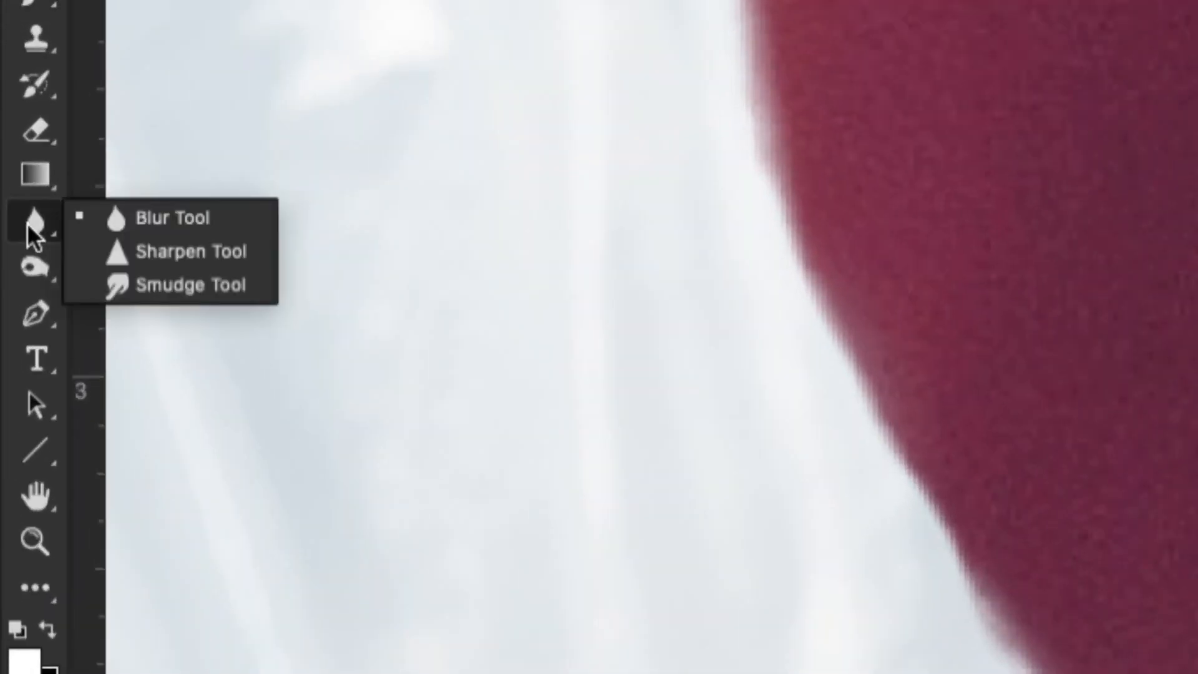
left_click(172, 218)
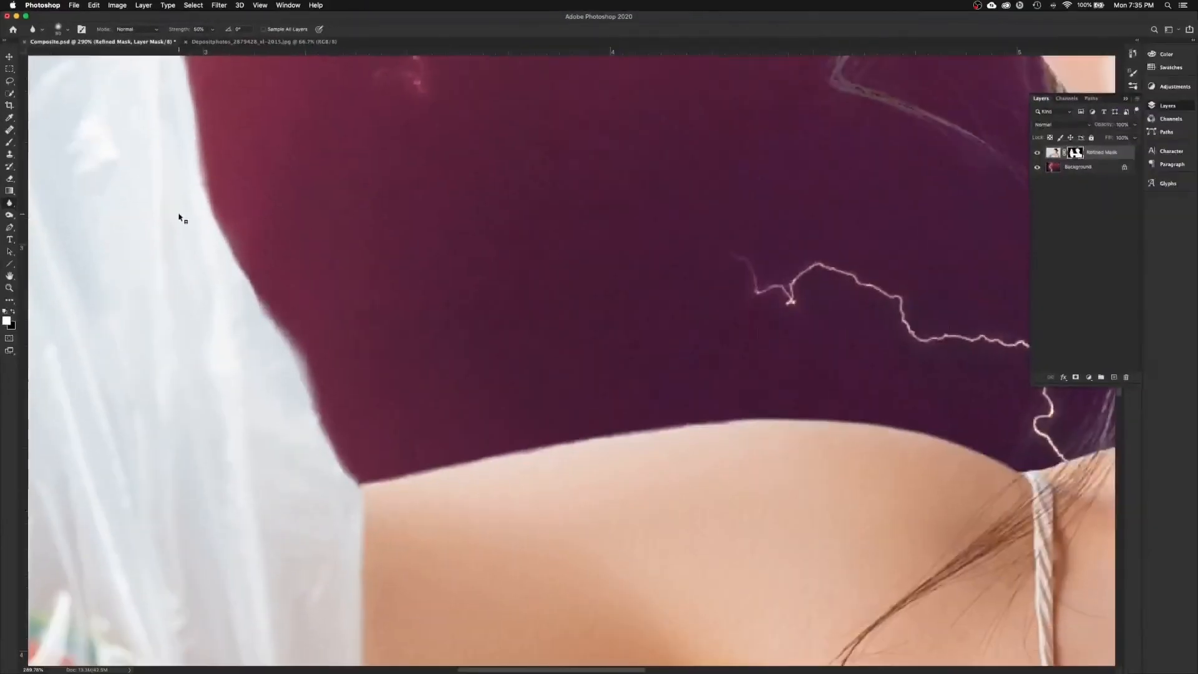
left_click(13, 145)
left_click_drag(910, 428, 428, 420)
left_click_drag(827, 418, 790, 442)
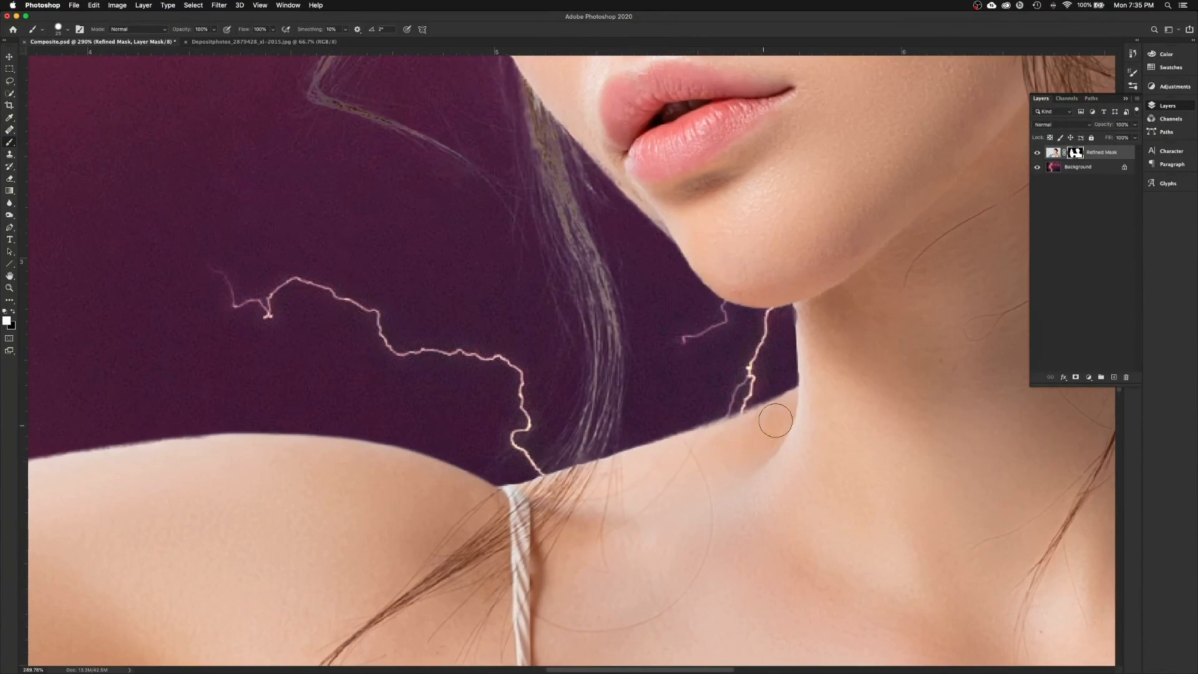
Step: Paint the mask along the shoulder and upper-arm edges
scroll(793, 405, "up", 5)
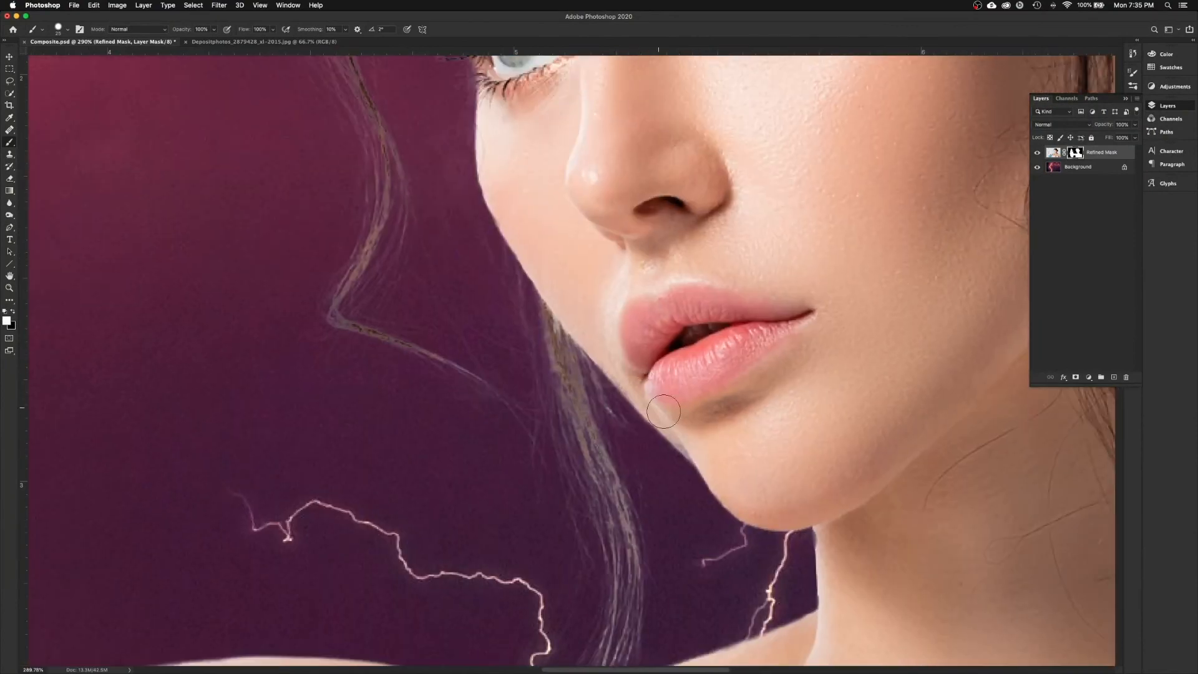
left_click_drag(544, 230, 608, 247)
scroll(607, 248, "down", 15)
scroll(608, 247, "right", 10)
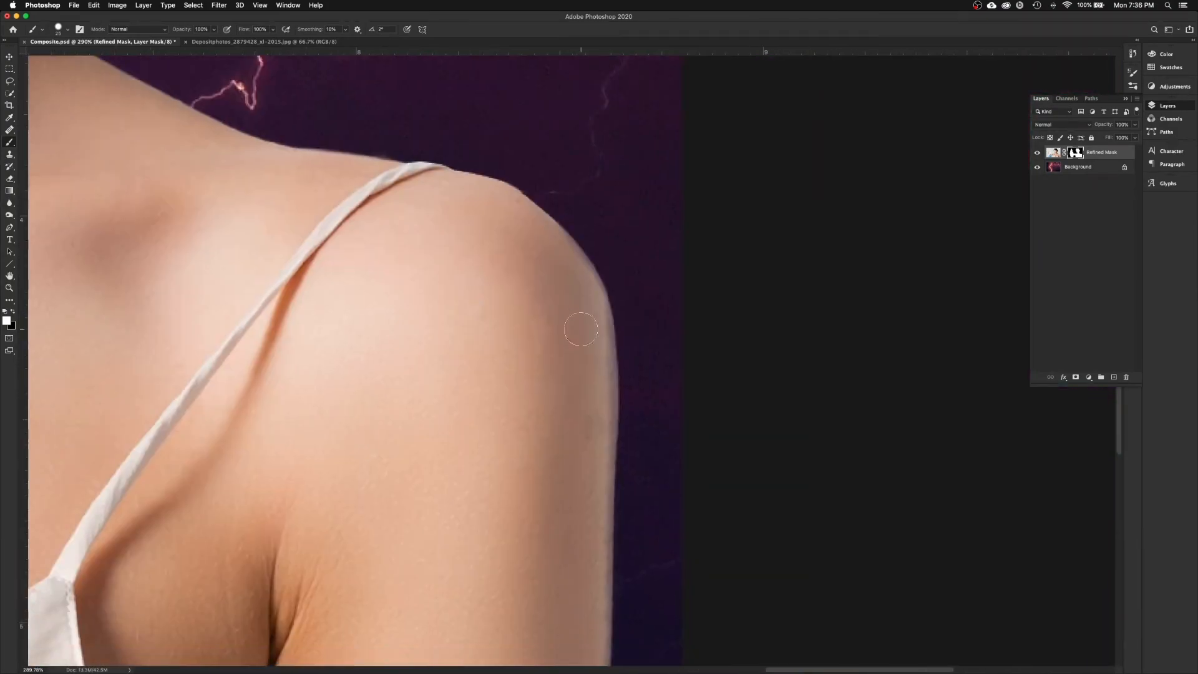
left_click_drag(582, 329, 585, 476)
scroll(570, 457, "down", 8)
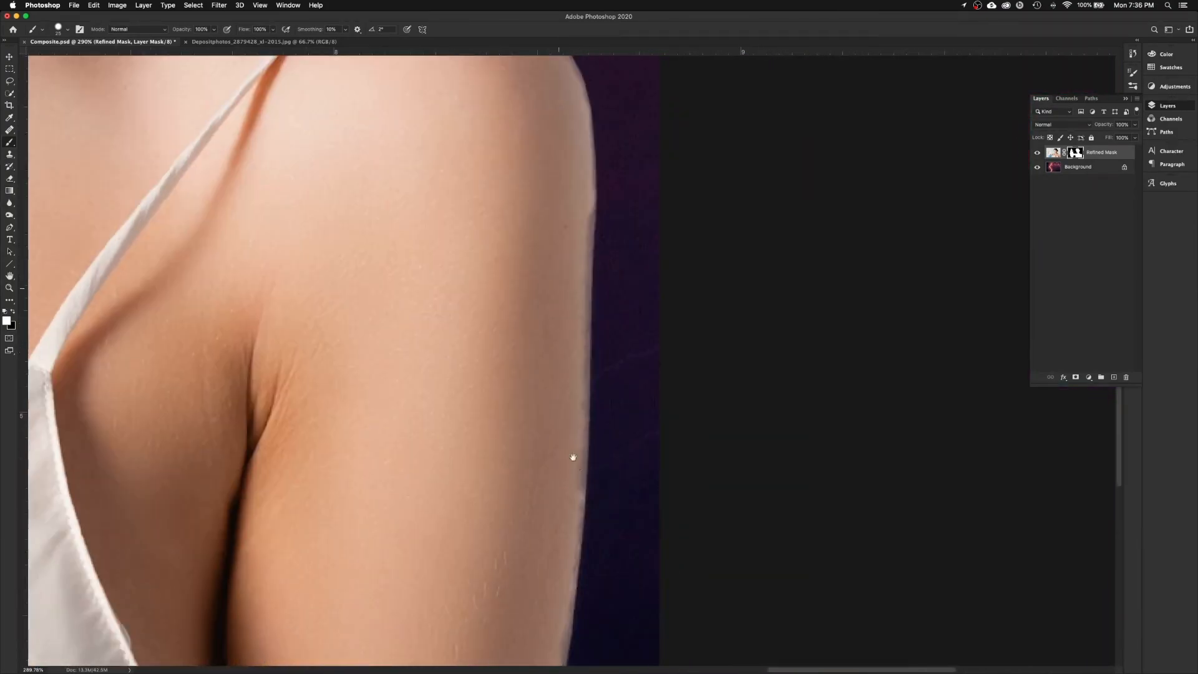
mouse_move(575, 414)
left_mouse_down()
mouse_move(541, 505)
mouse_move(561, 491)
mouse_move(532, 629)
left_mouse_up()
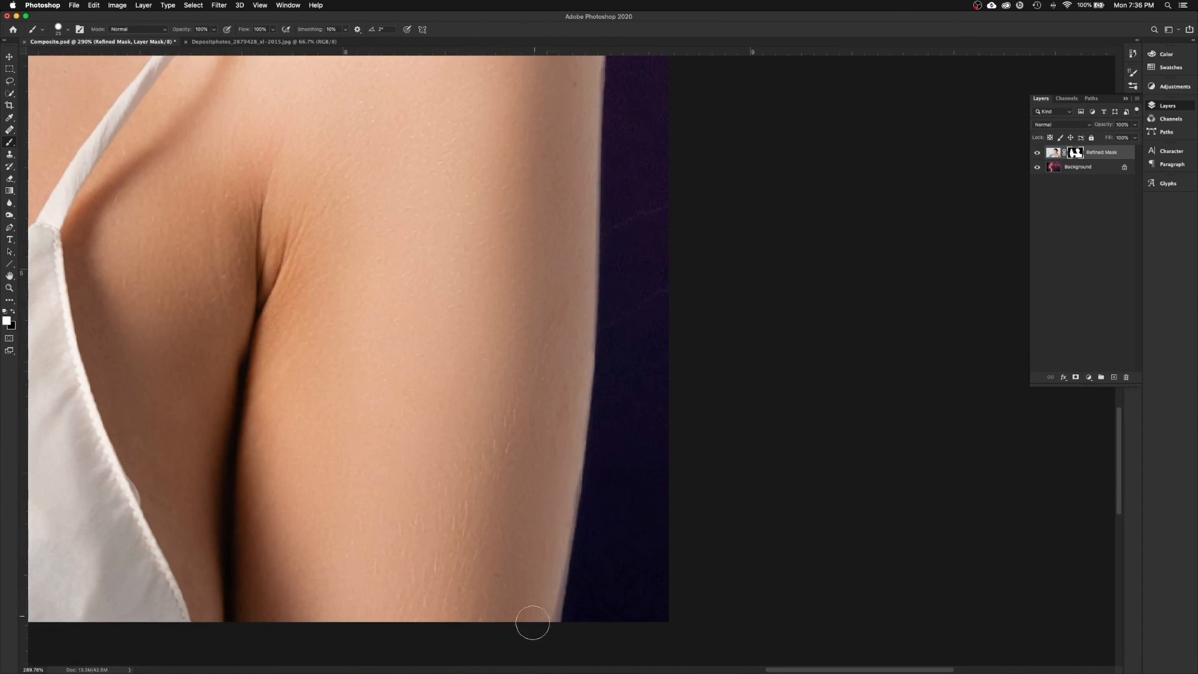
scroll(238, 556, "left", 15)
scroll(238, 556, "up", 5)
Step: Clean up the mask along the armpit edge and fit the whole image on screen
left_click_drag(269, 387, 543, 418)
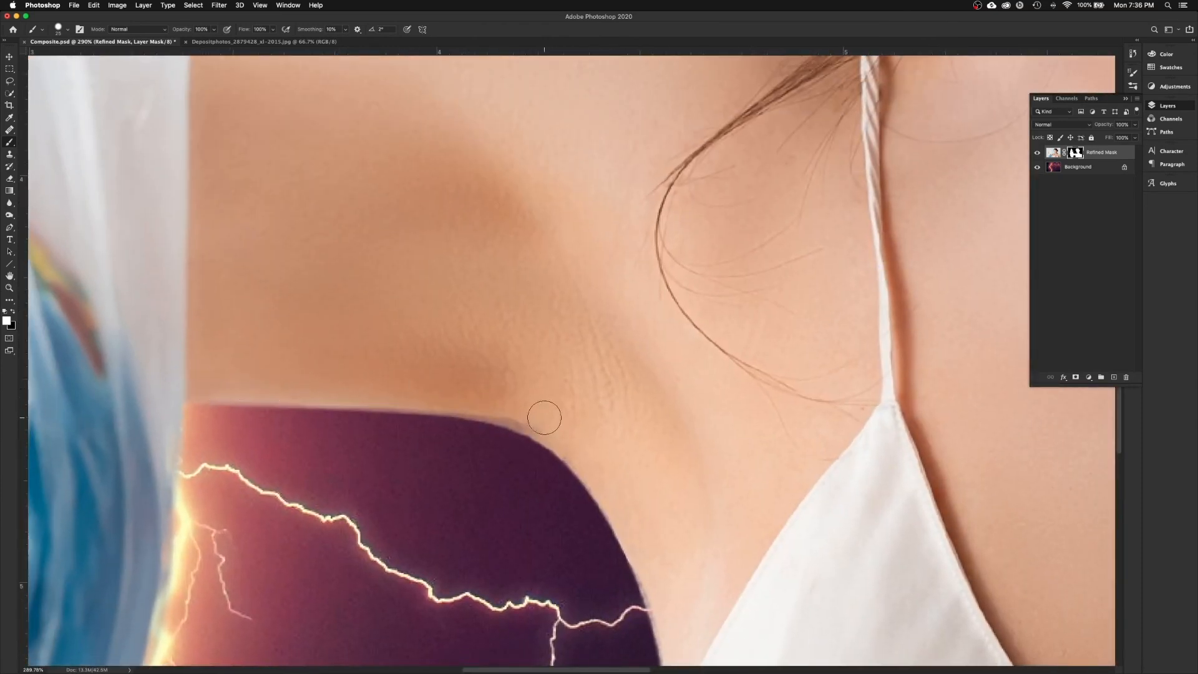
scroll(562, 431, "down", 3)
scroll(562, 431, "right", 2)
scroll(476, 390, "left", 20)
scroll(476, 391, "up", 6)
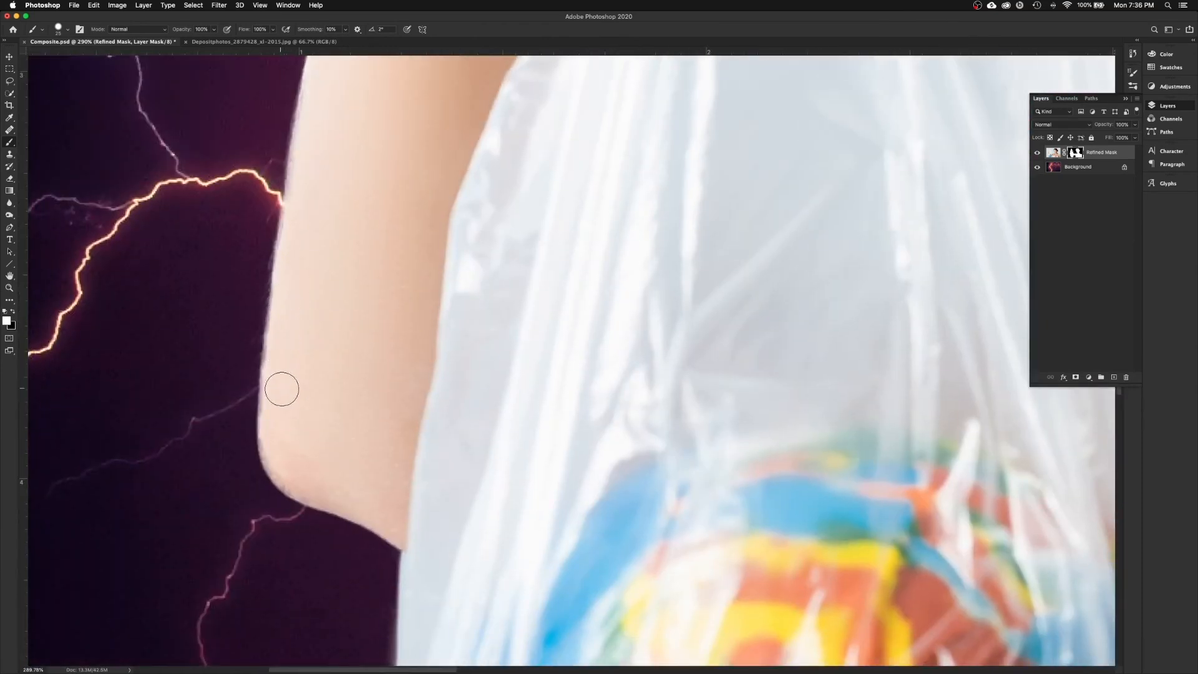
scroll(302, 281, "up", 10)
key("super+0")
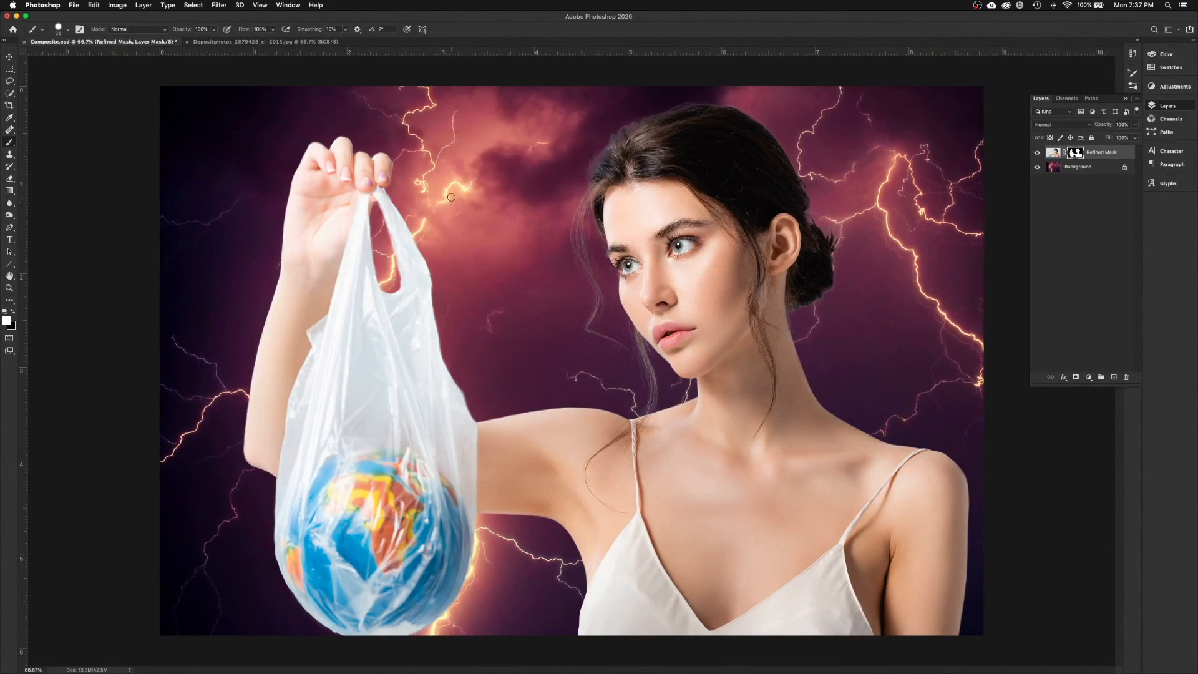
Step: Switch to the Blur tool at 50% strength with Sample All Layers
left_click(9, 204)
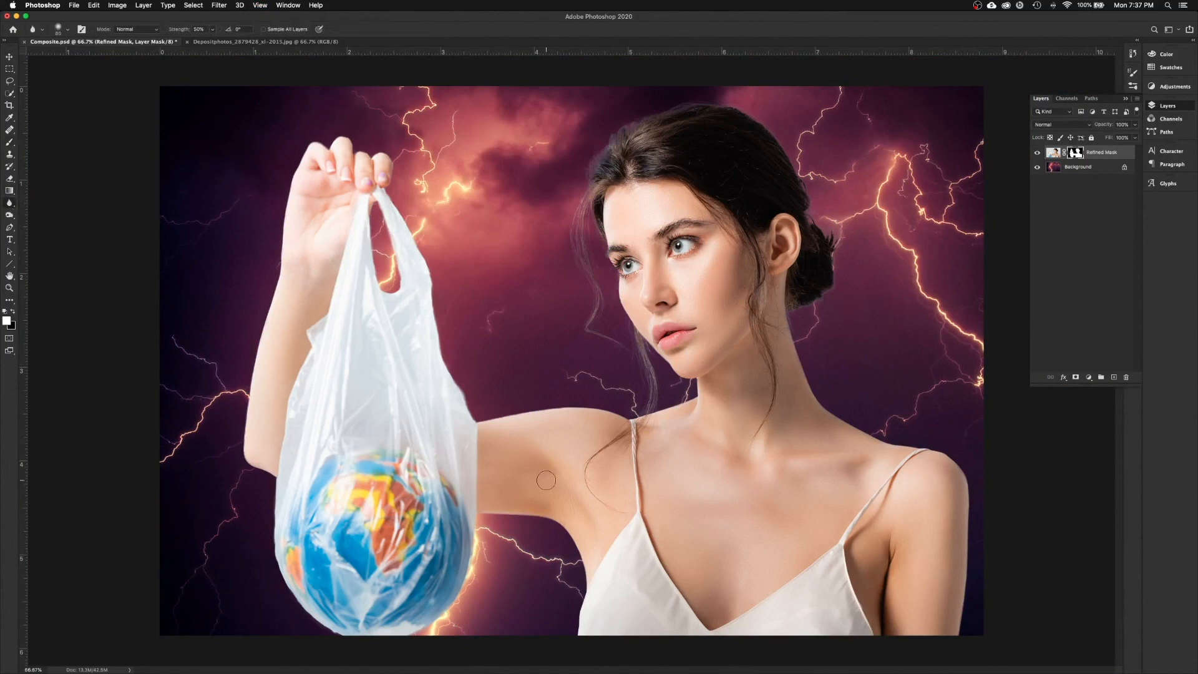